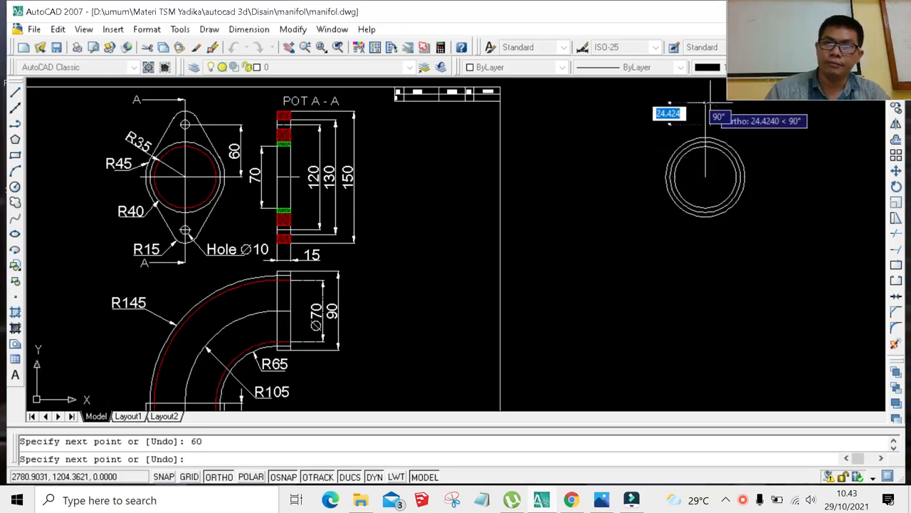
Finish the vertical line from the circles' centre and check its length with a linear dimension.
key(Escape)
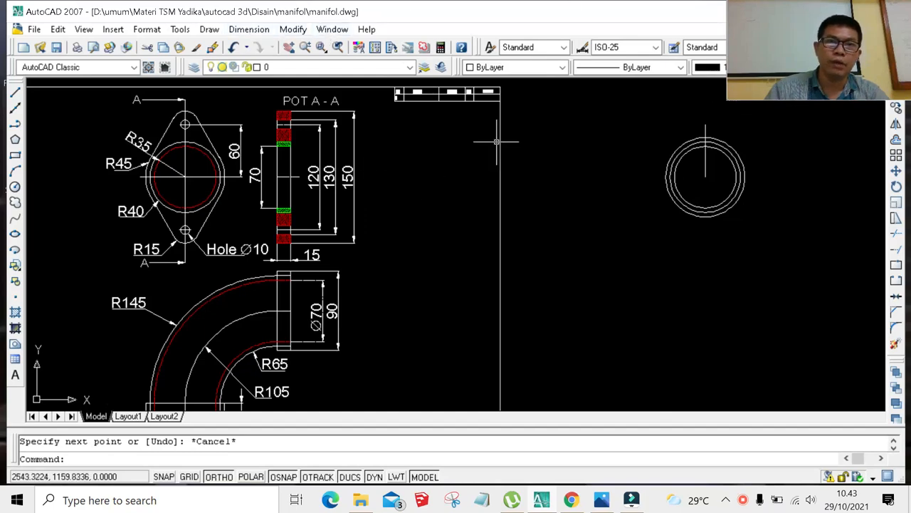
scroll(763, 149, down, 3)
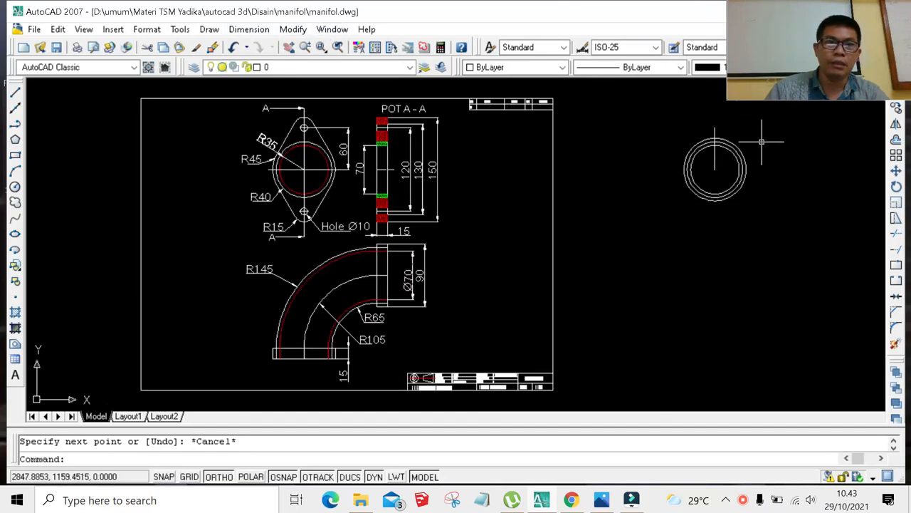
click(259, 30)
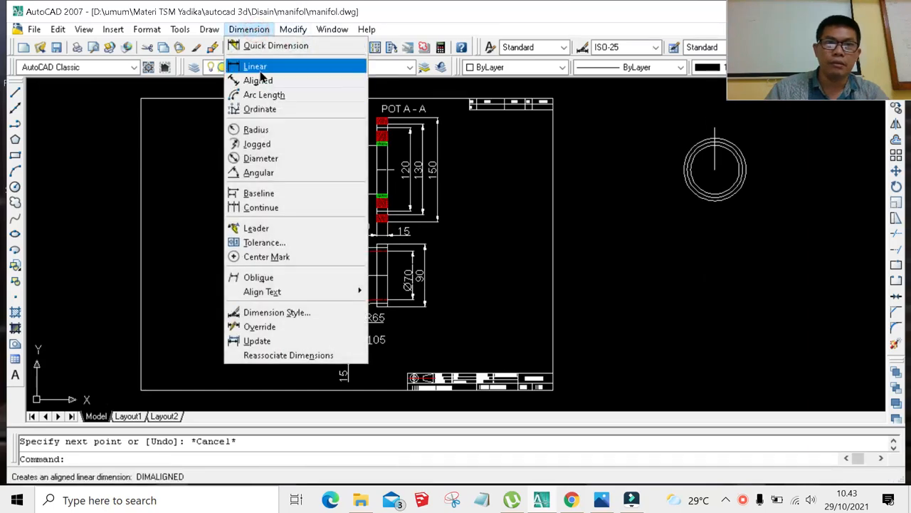
click(255, 66)
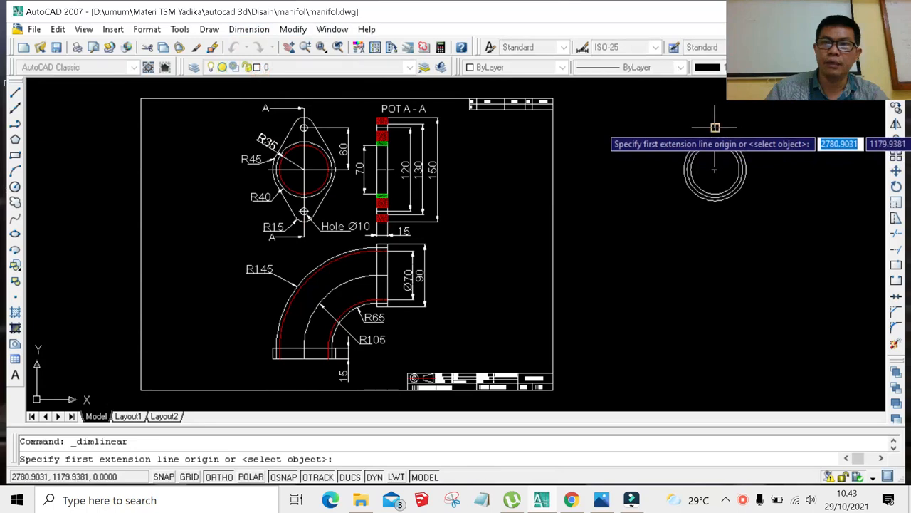
click(715, 127)
click(715, 169)
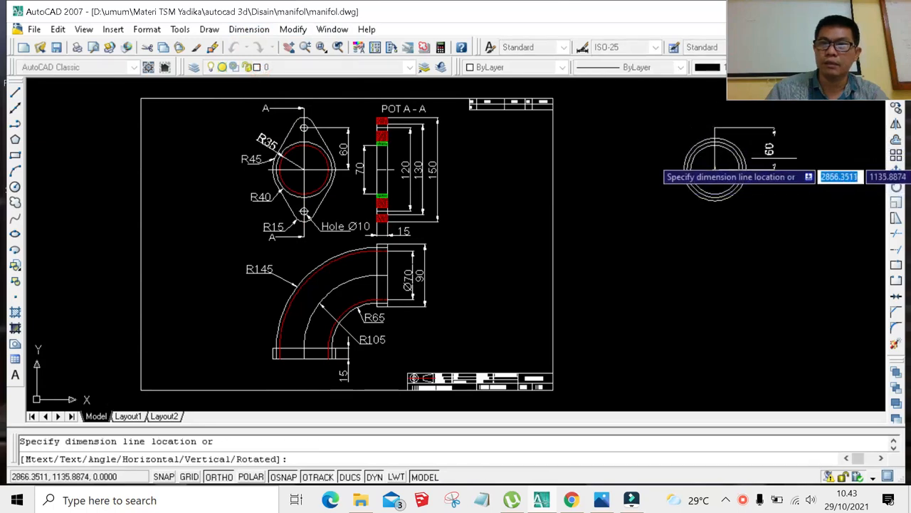
key(Escape)
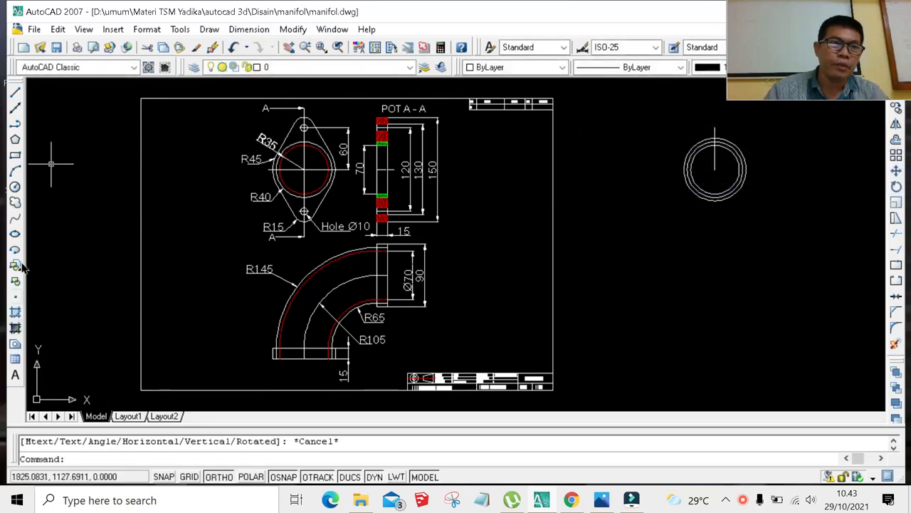
Draw a circle of radius 5 centred on the upper end of the vertical line.
click(14, 187)
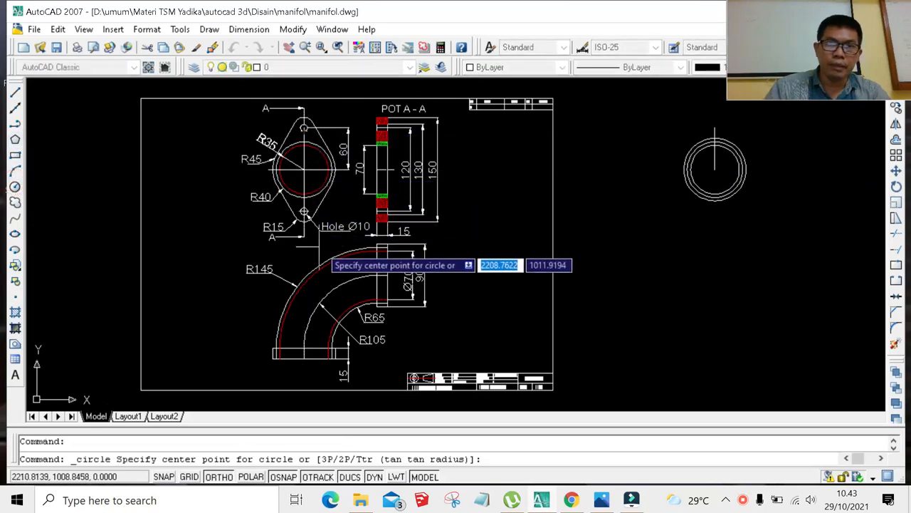
scroll(361, 235, up, 3)
scroll(396, 253, down, 5)
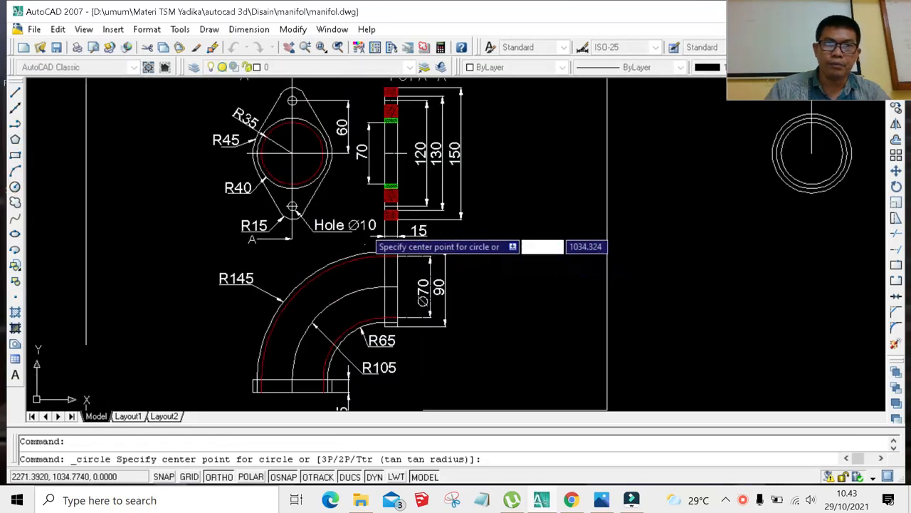
scroll(608, 161, up, 4)
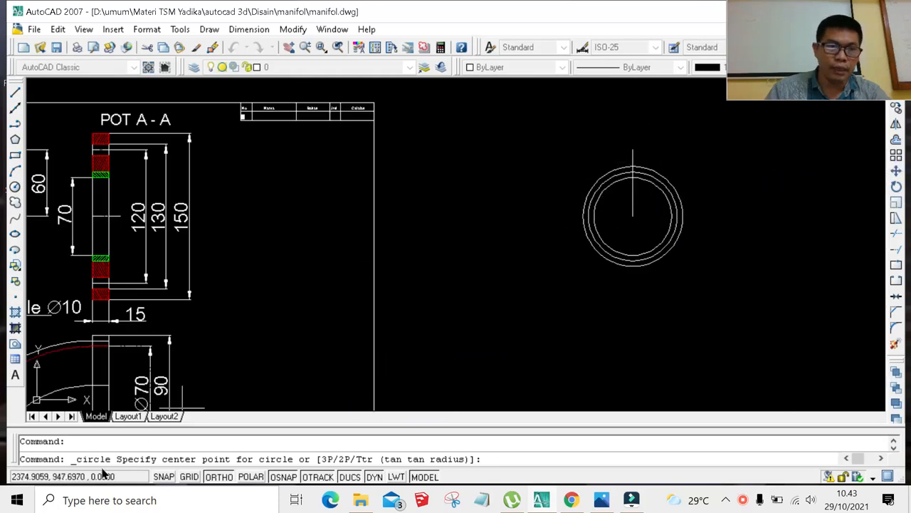
click(632, 149)
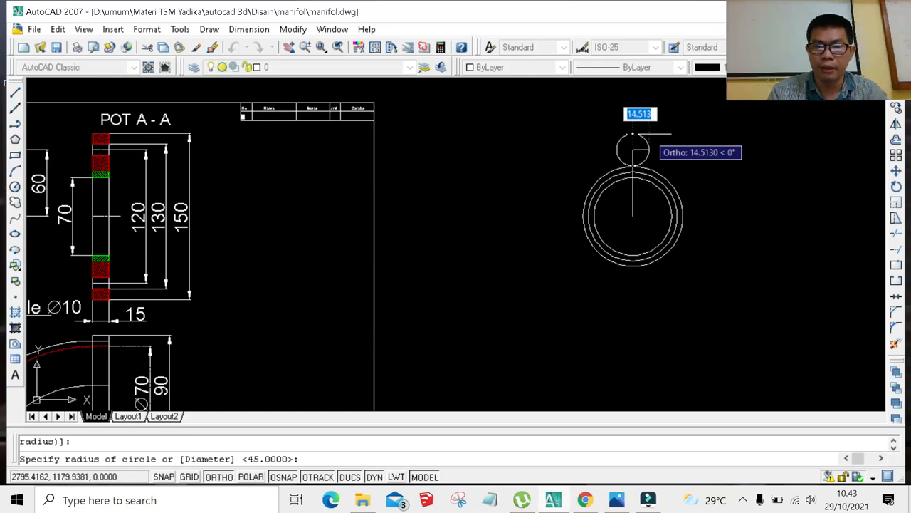
text(5)
key(Return)
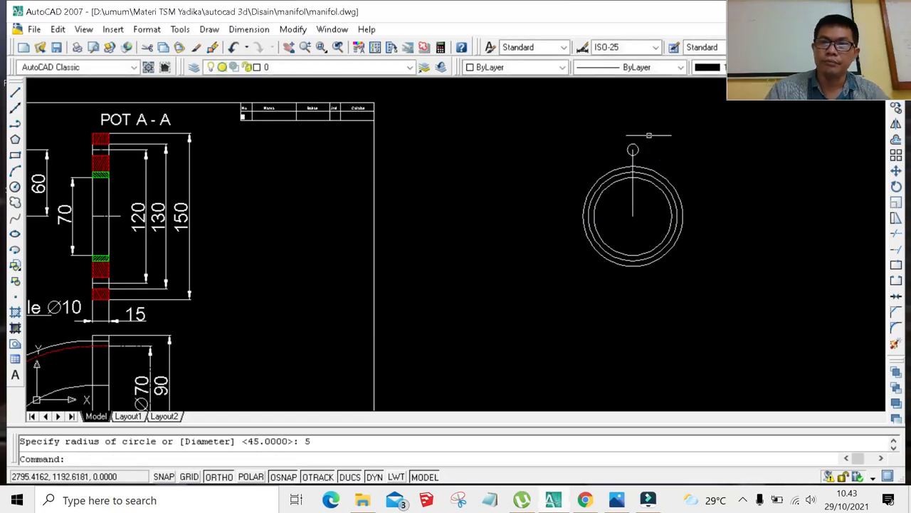
Draw a circle of radius 15 concentric with the small hole circle above the three large circles.
scroll(631, 152, down, 3)
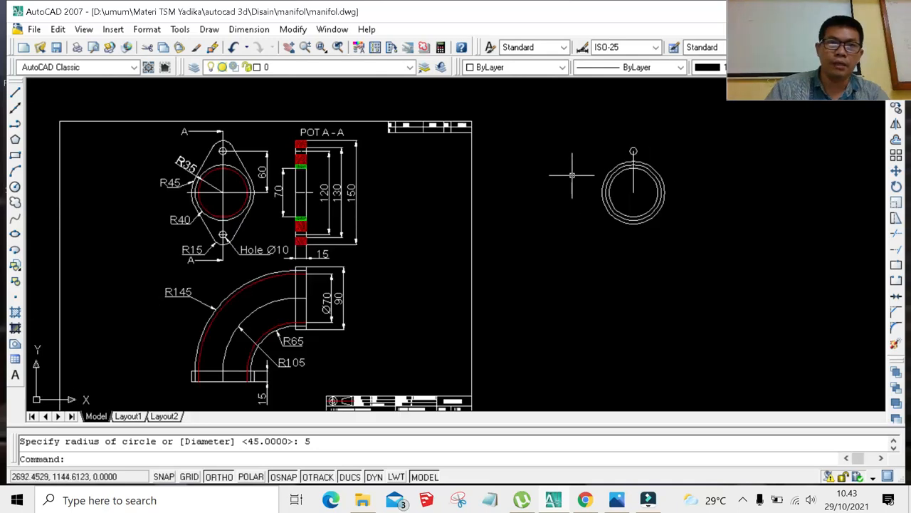
scroll(572, 175, up, 2)
scroll(572, 173, down, 2)
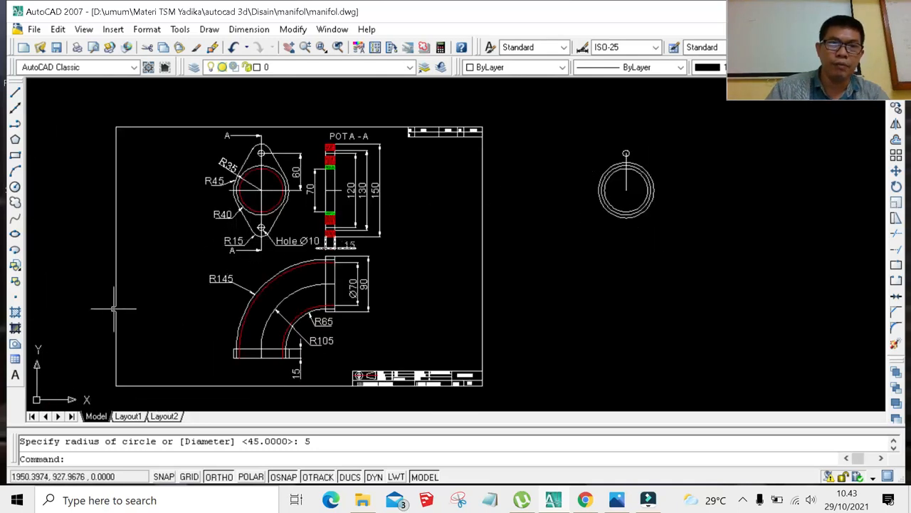
key(Return)
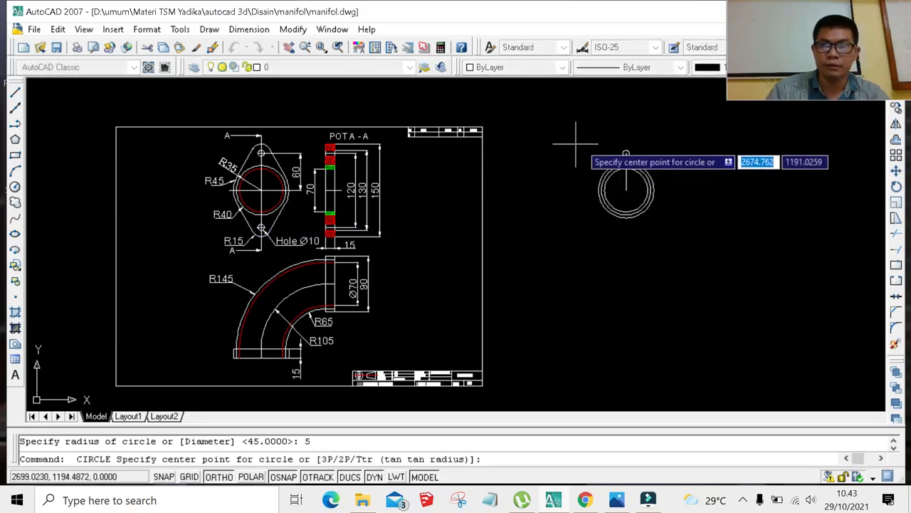
scroll(624, 152, up, 2)
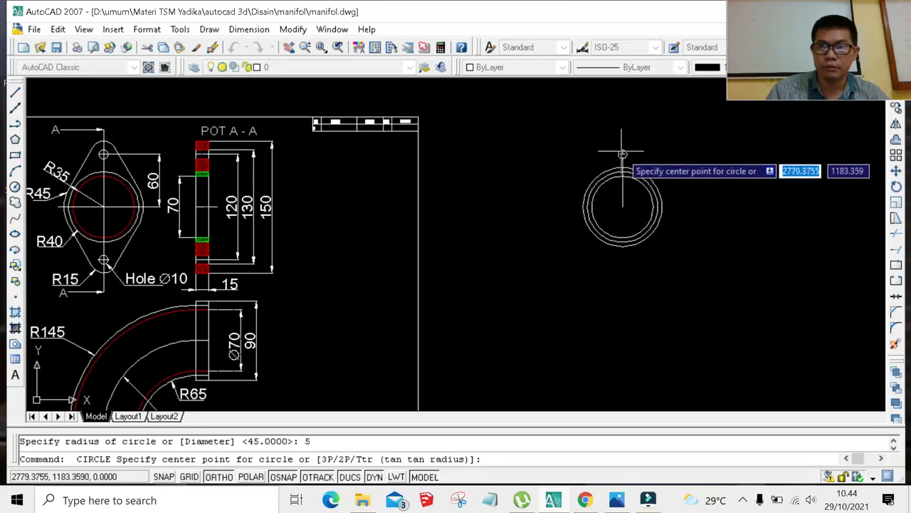
scroll(619, 160, up, 3)
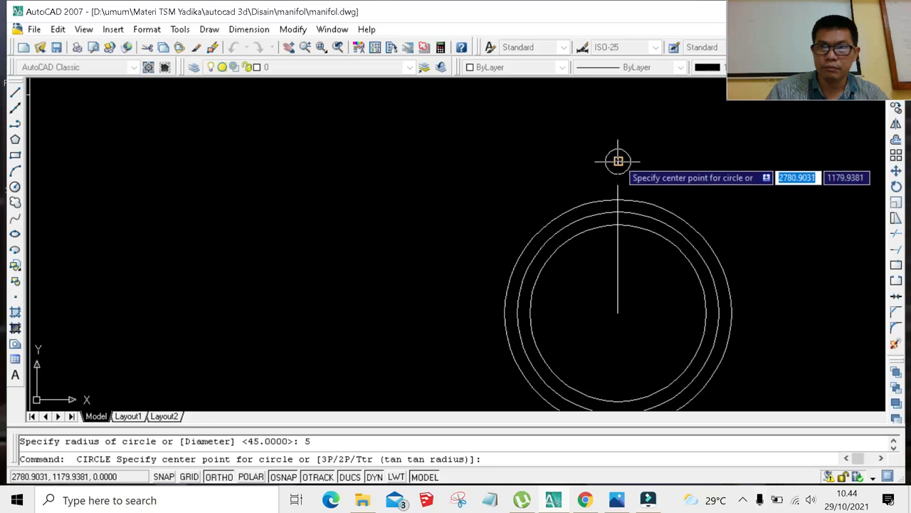
click(618, 161)
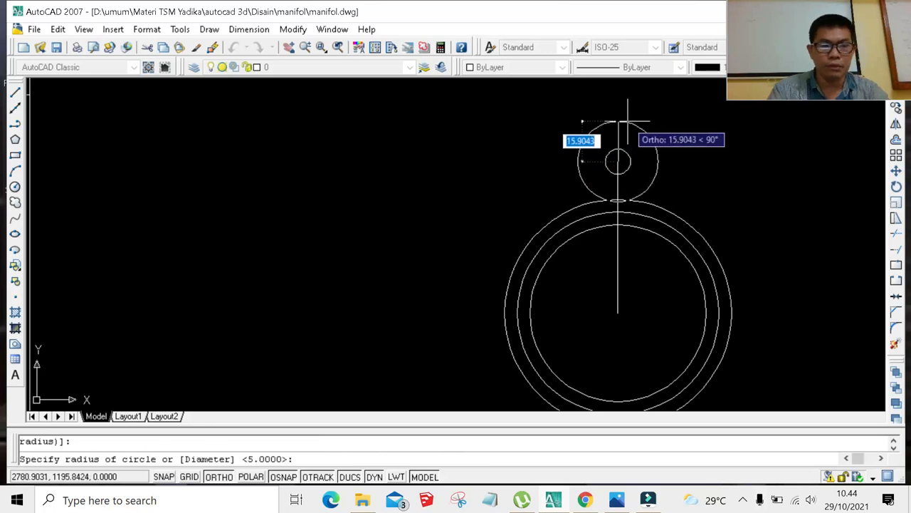
text(15)
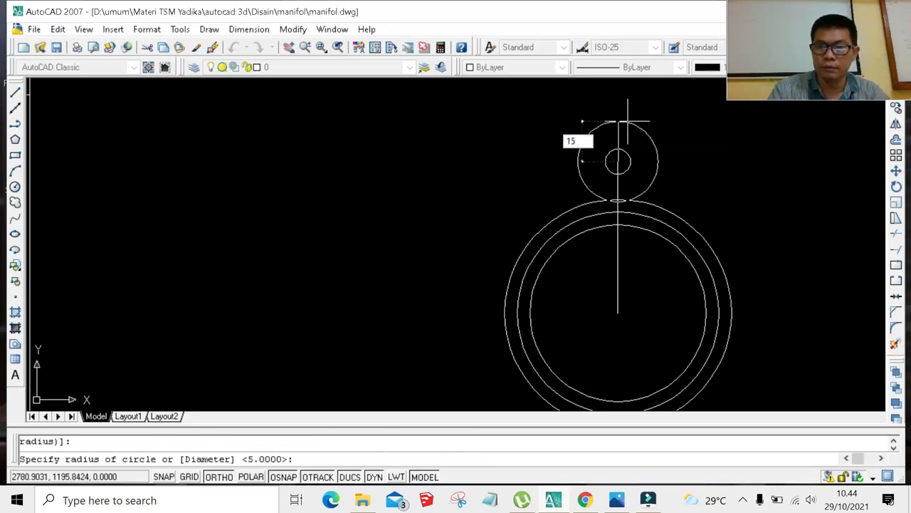
key(Return)
Start a line for the flange's slanted side with Ortho and object snap turned off.
scroll(576, 166, down, 3)
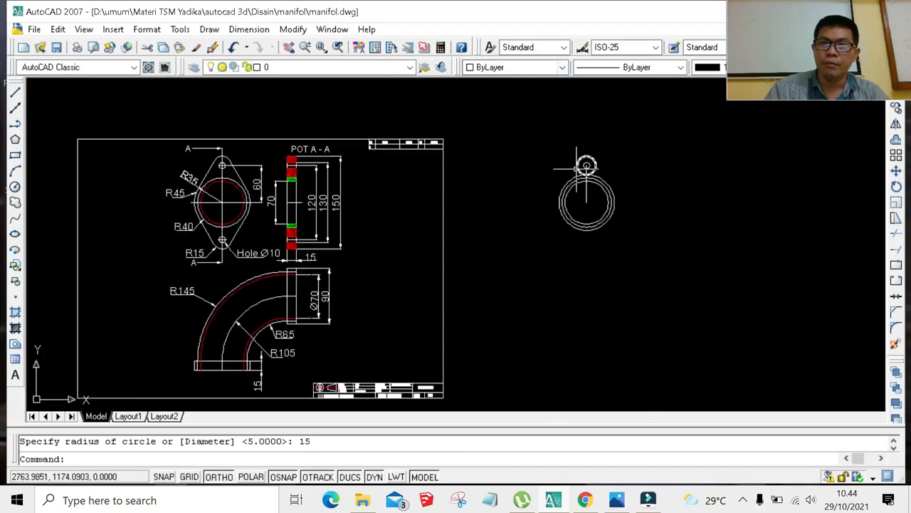
scroll(222, 175, up, 2)
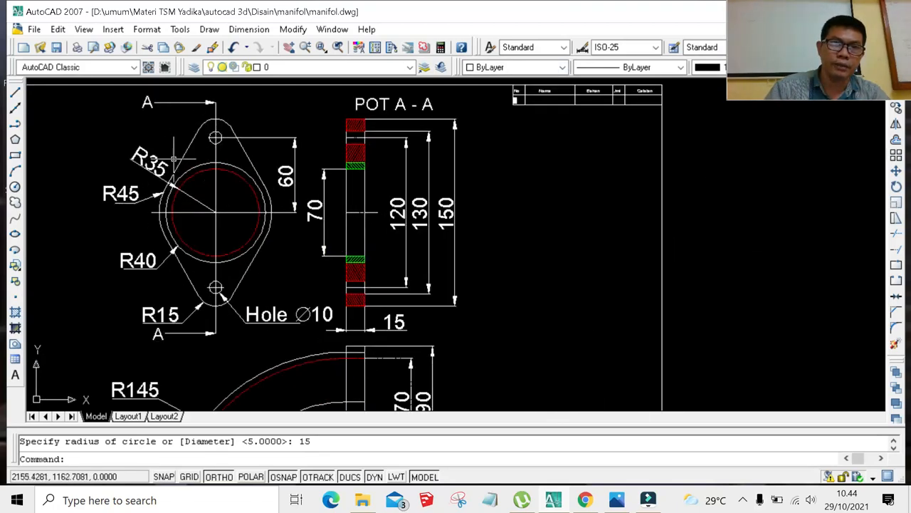
click(16, 93)
scroll(449, 249, down, 5)
scroll(634, 192, up, 4)
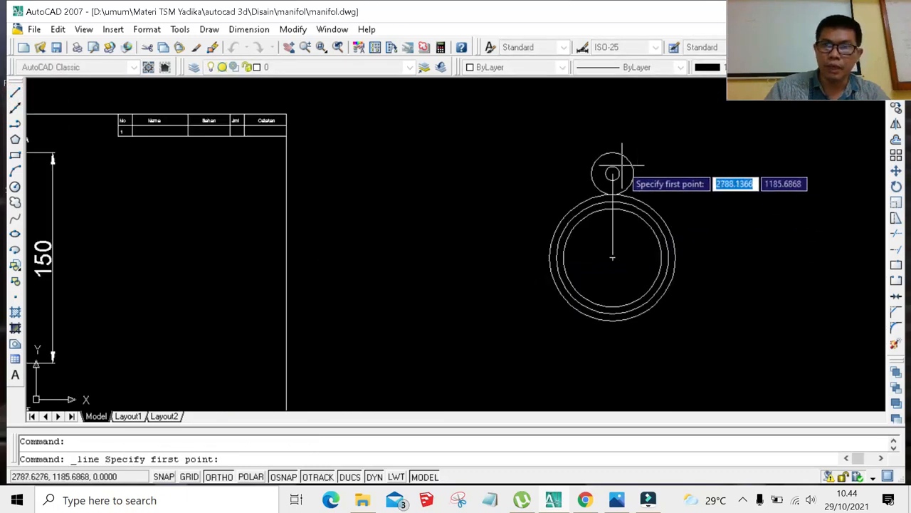
scroll(623, 165, up, 4)
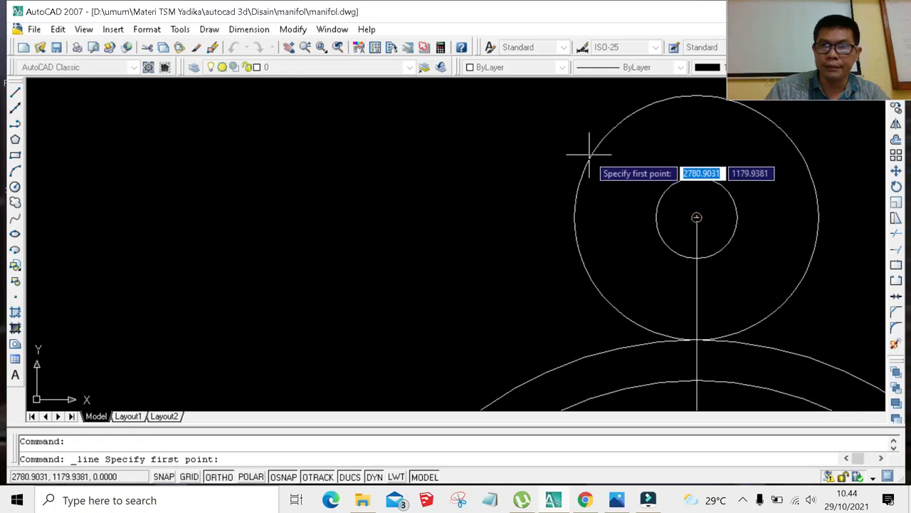
scroll(589, 151, up, 3)
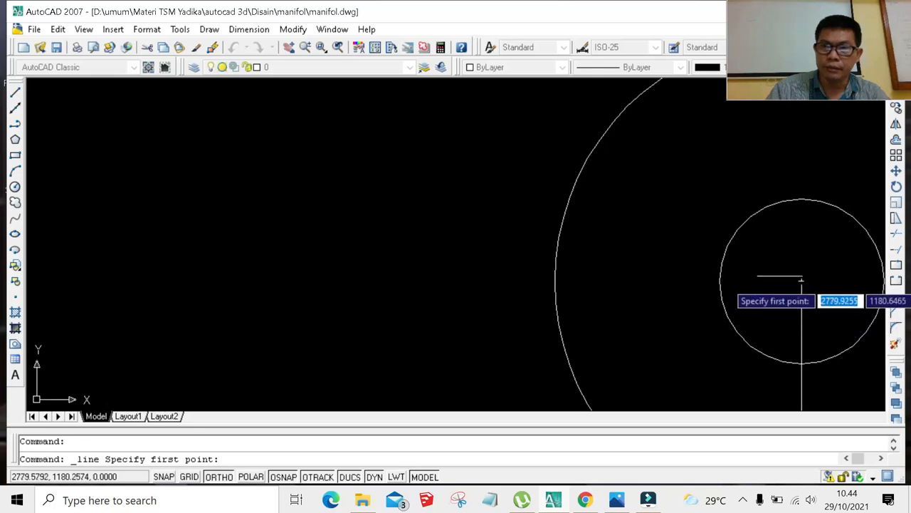
click(219, 476)
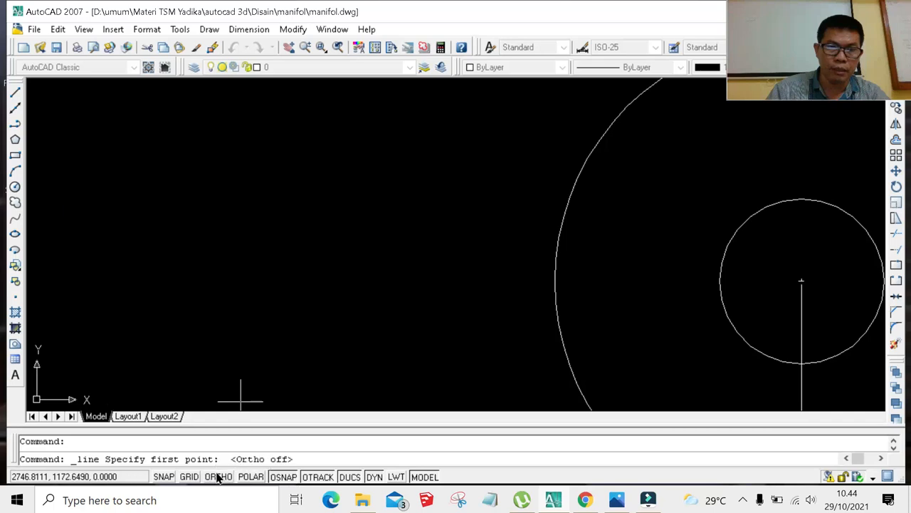
click(282, 476)
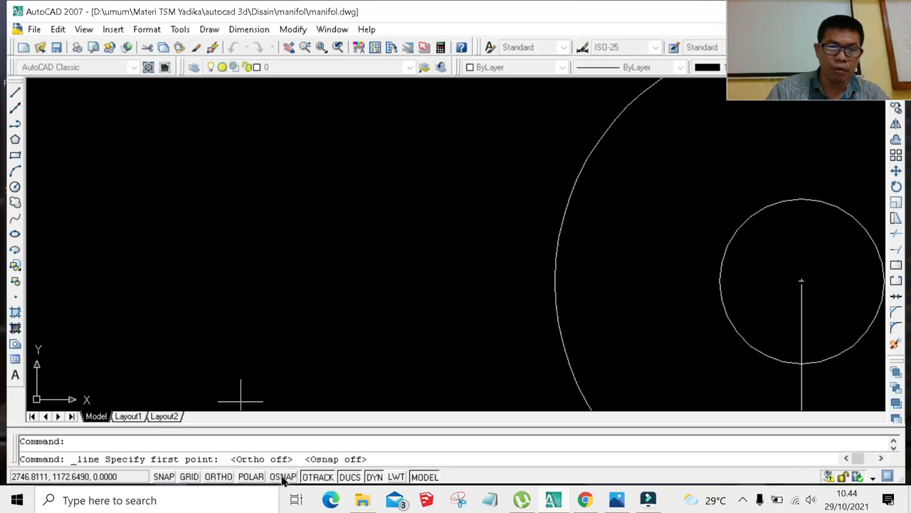
Draw a slanted line about 51.8 long from the left side of the radius 15 circle to the left side of the outermost large circle.
click(586, 159)
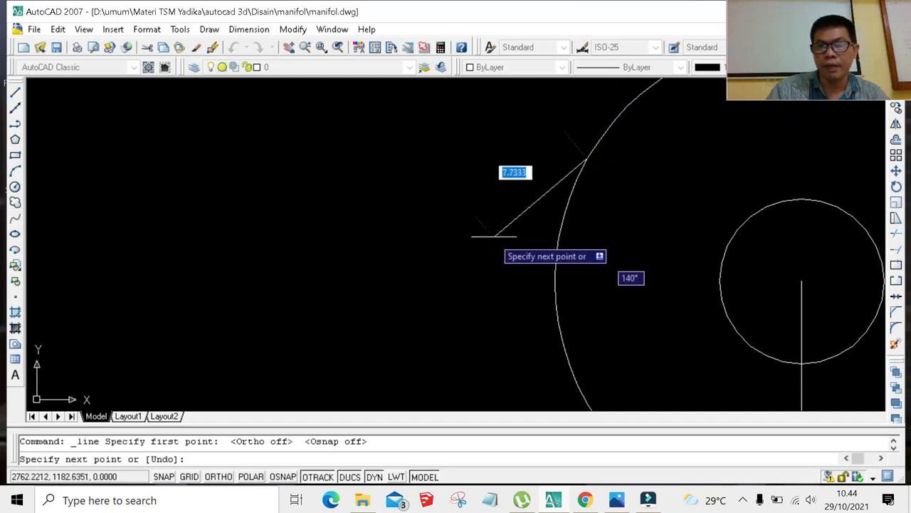
scroll(482, 209, down, 5)
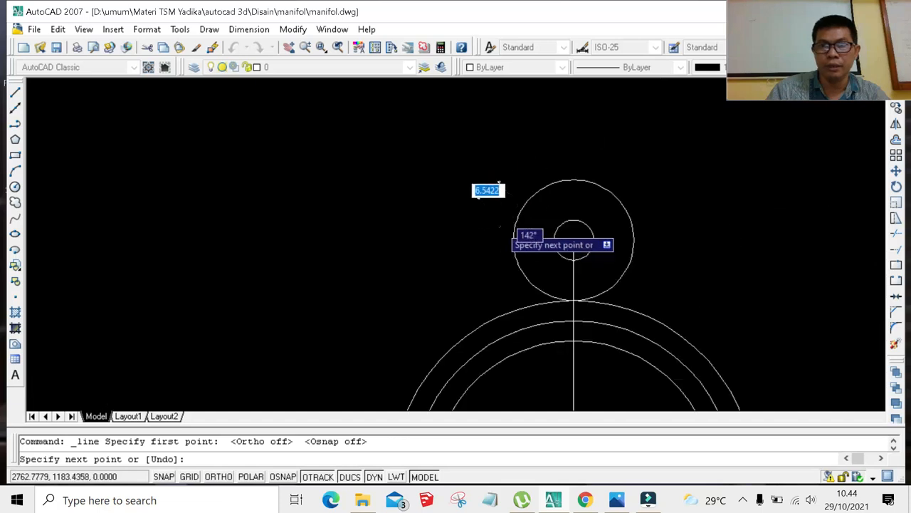
scroll(500, 227, up, 8)
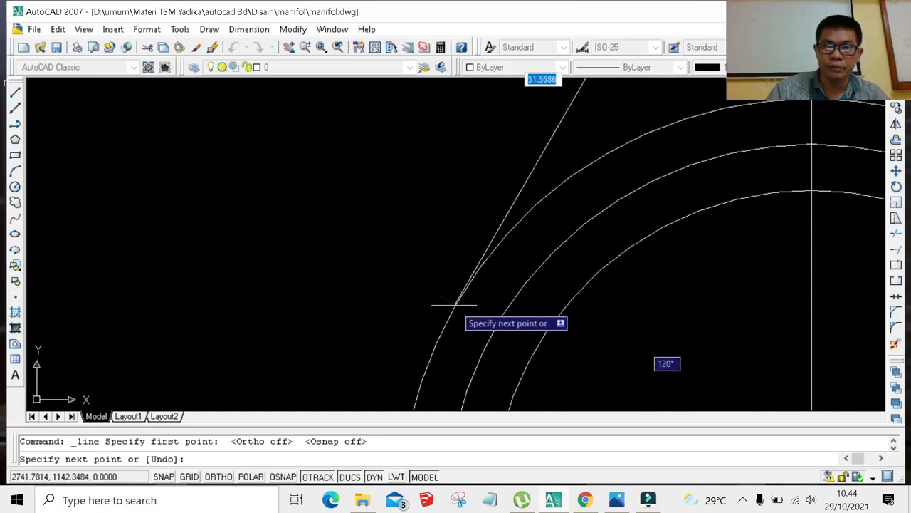
scroll(454, 305, up, 2)
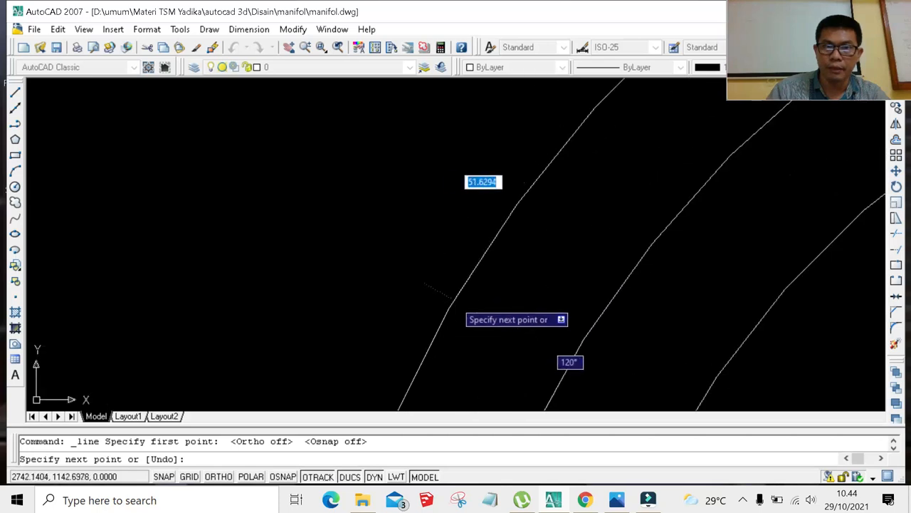
scroll(454, 299, up, 2)
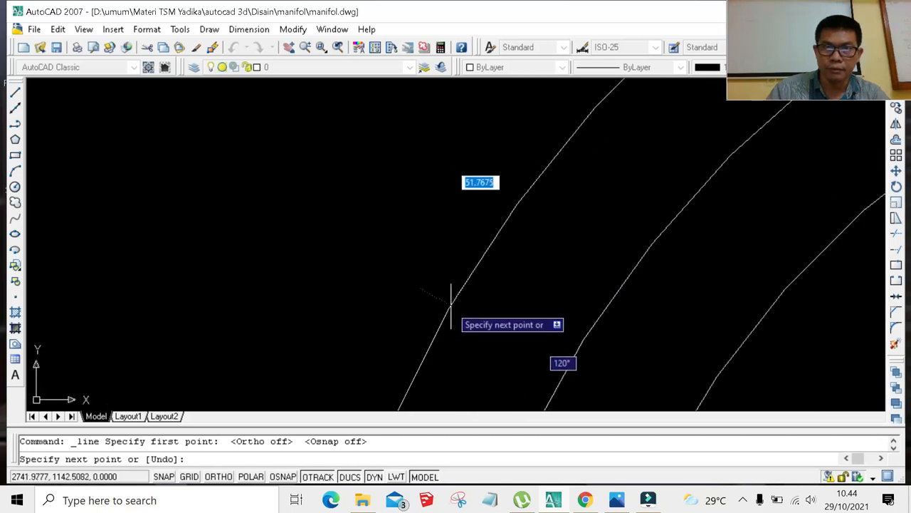
click(453, 300)
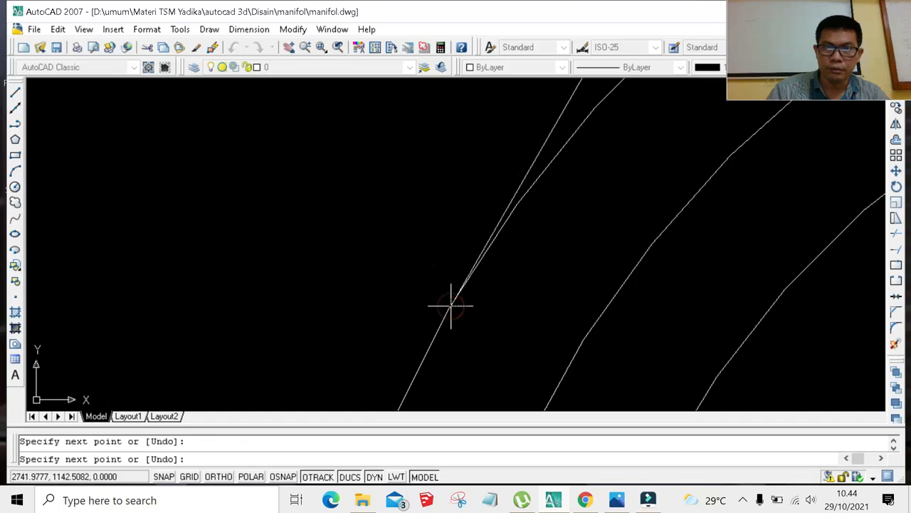
scroll(454, 298, up, 2)
scroll(491, 296, up, 2)
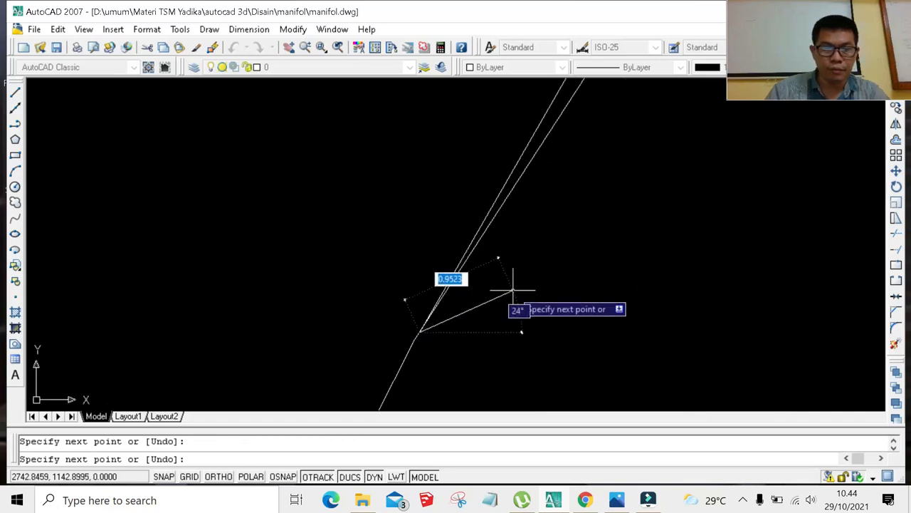
key(Escape)
Inspect closely where the slanted line's lower end meets the outermost large circle.
mouse_move(462, 302)
middle_down()
mouse_move(428, 327)
mouse_move(346, 354)
middle_up()
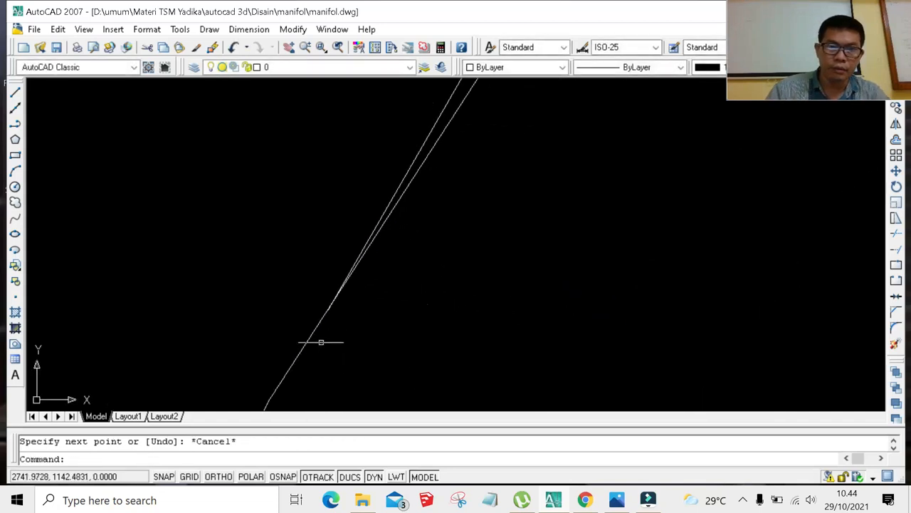
scroll(321, 342, up, 3)
scroll(321, 356, down, 3)
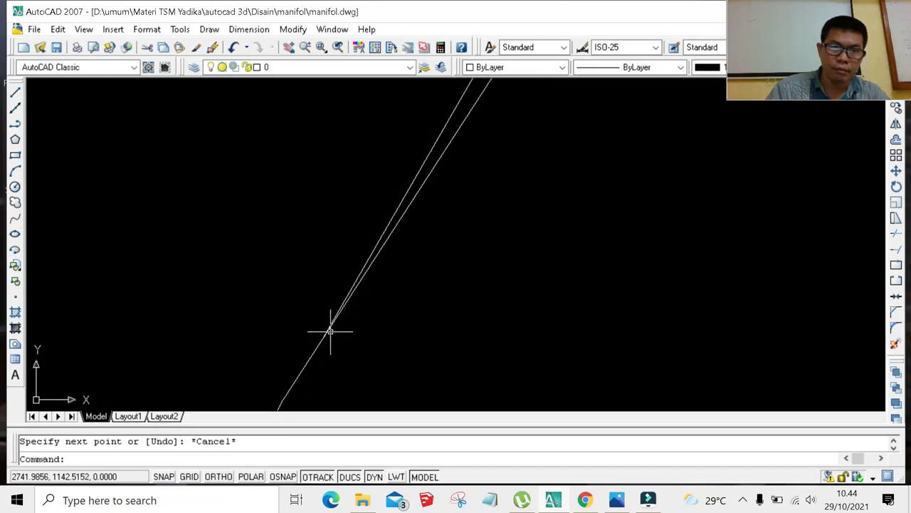
scroll(293, 386, up, 6)
middle_drag(303, 368, 304, 336)
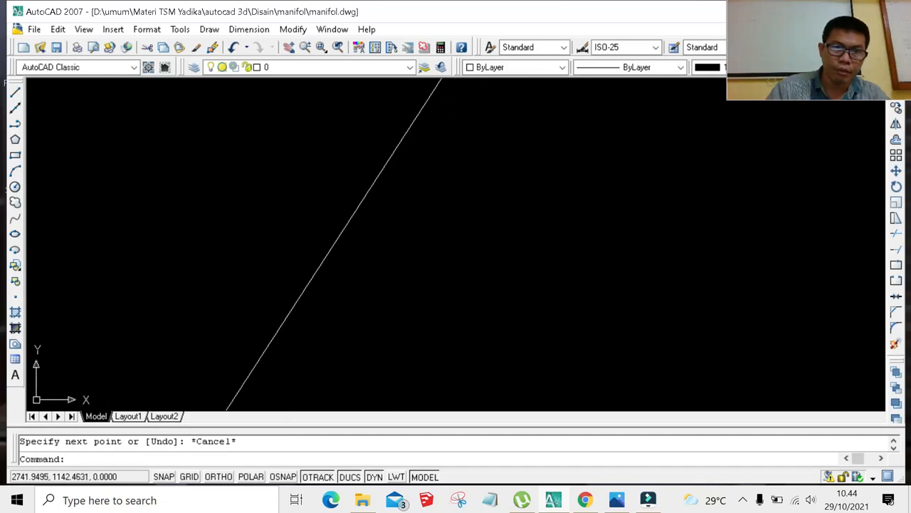
Stretch the slanted line's upper end so it meets the left edge of the radius 15 circle.
scroll(328, 311, down, 5)
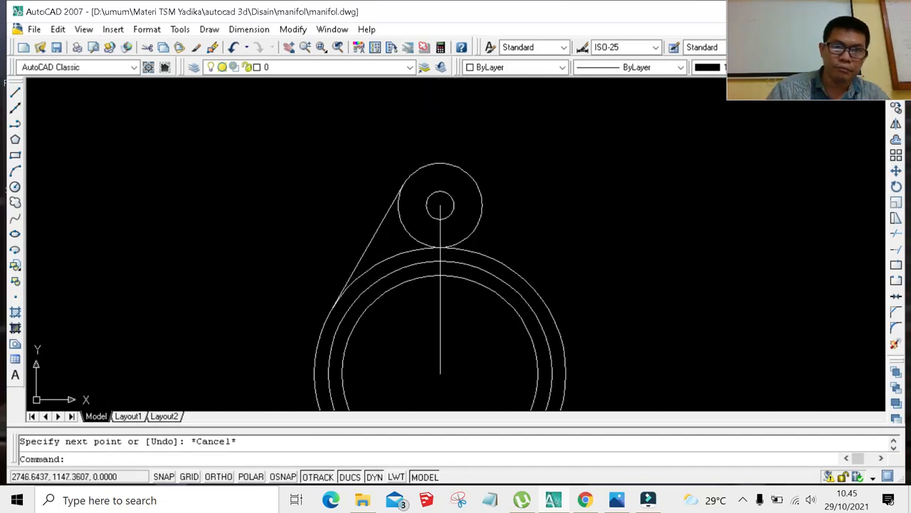
scroll(397, 194, up, 6)
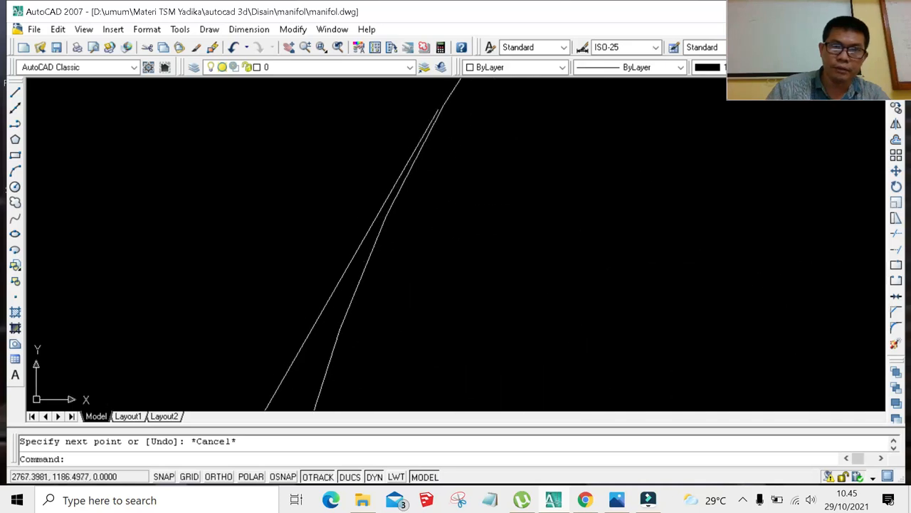
scroll(439, 120, up, 4)
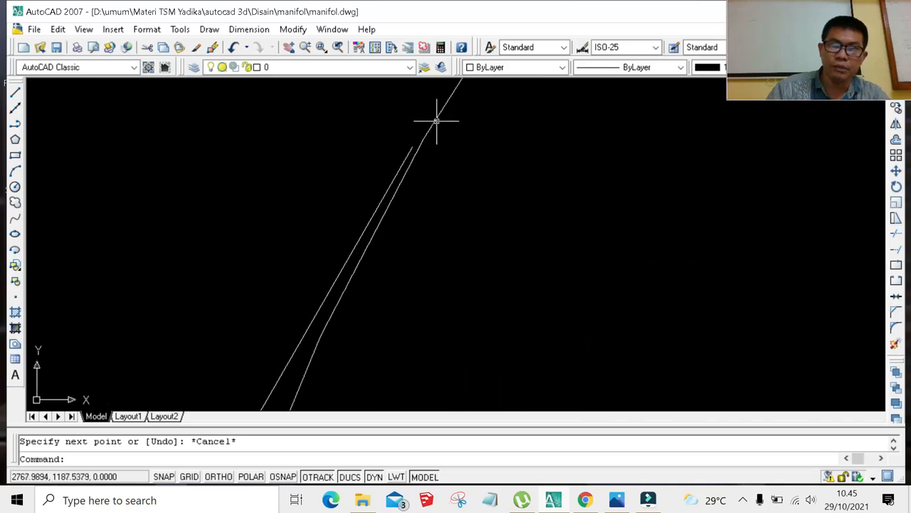
click(412, 147)
click(411, 147)
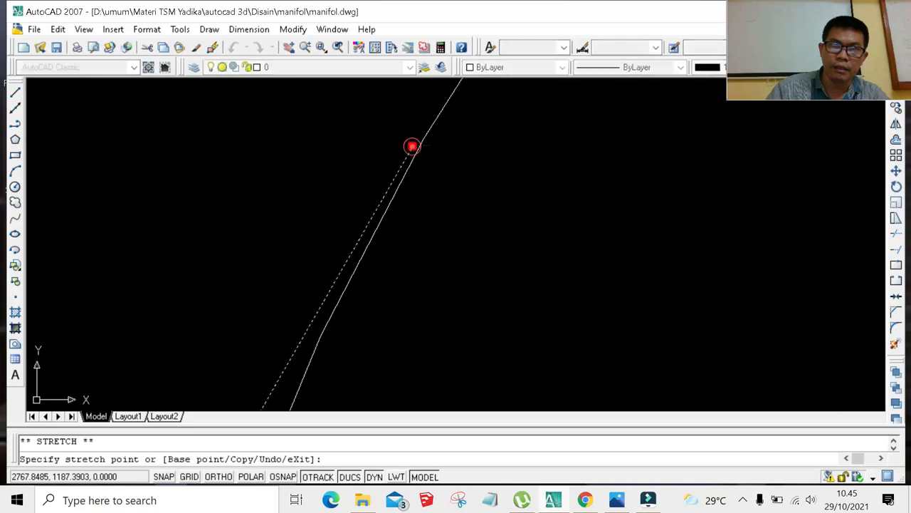
click(420, 141)
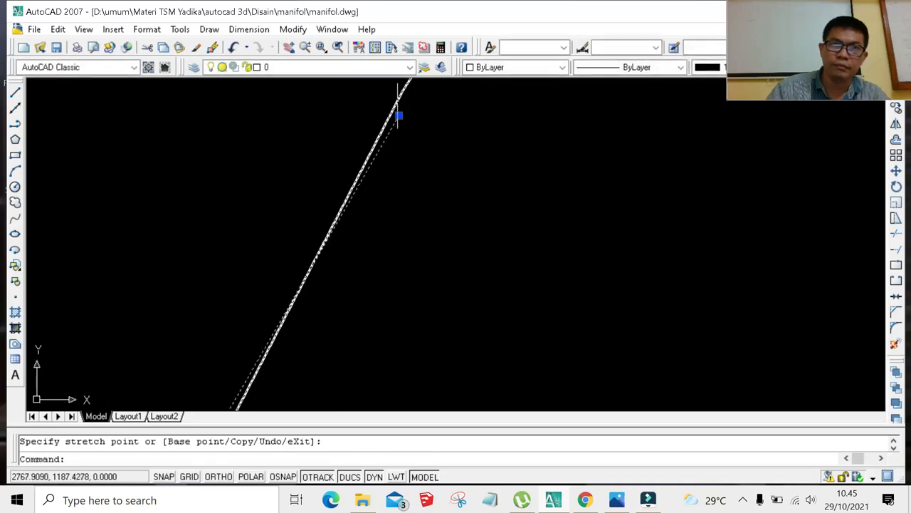
click(398, 115)
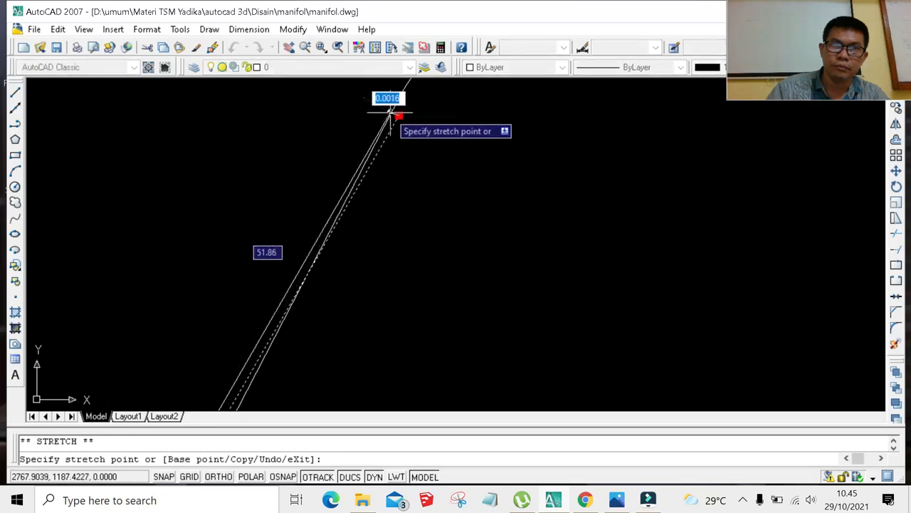
click(391, 112)
scroll(400, 102, up, 3)
scroll(373, 127, up, 4)
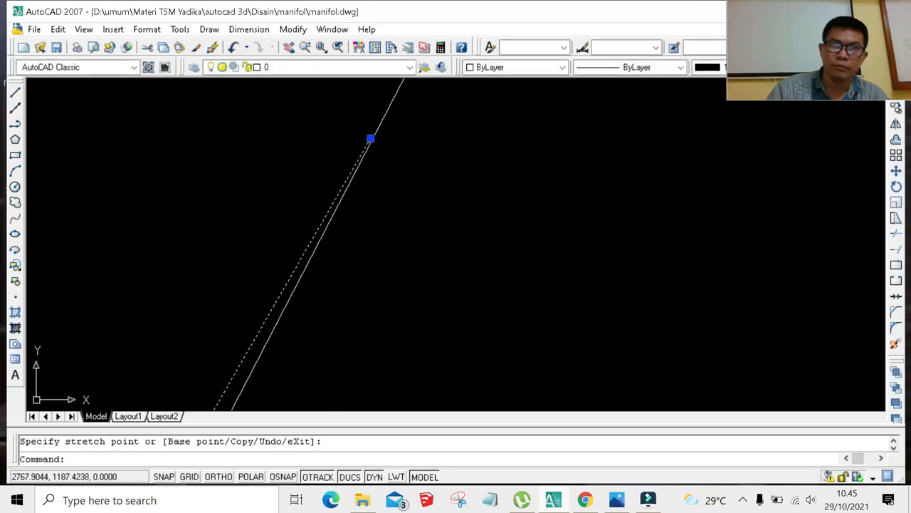
click(360, 172)
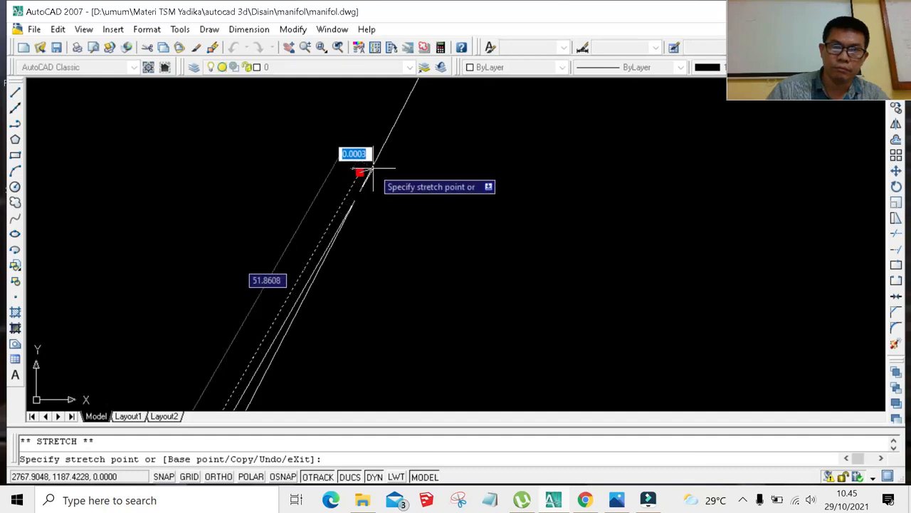
click(373, 166)
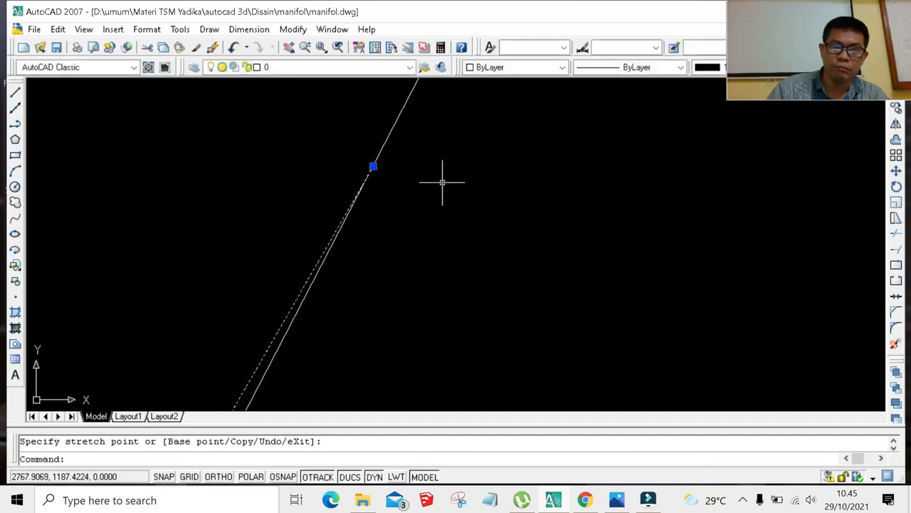
Stretch the slanted line's lower end so it meets the left edge of the outermost large circle.
scroll(441, 180, down, 8)
scroll(441, 180, down, 10)
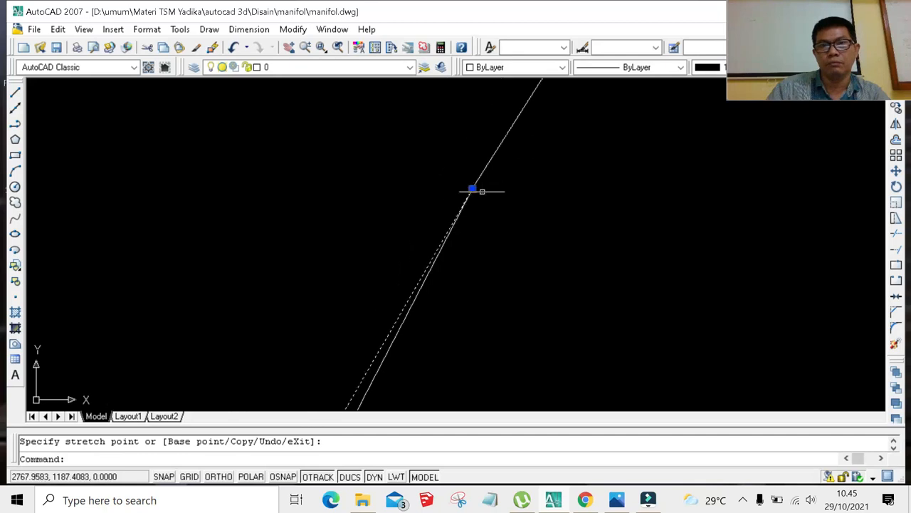
scroll(452, 193, up, 10)
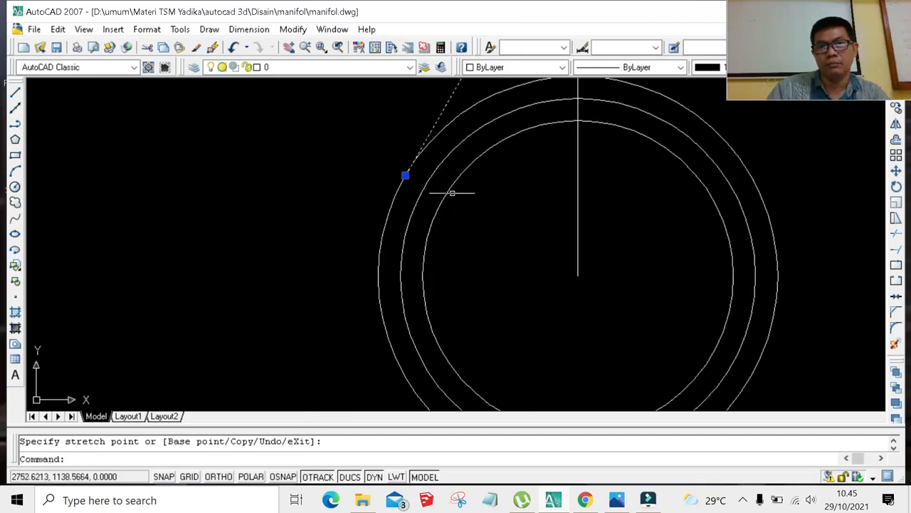
scroll(346, 171, up, 5)
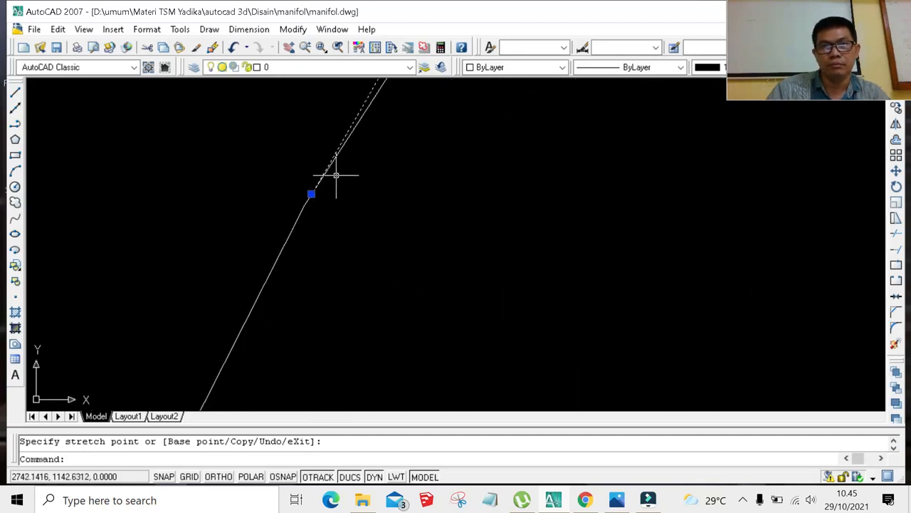
scroll(262, 194, up, 4)
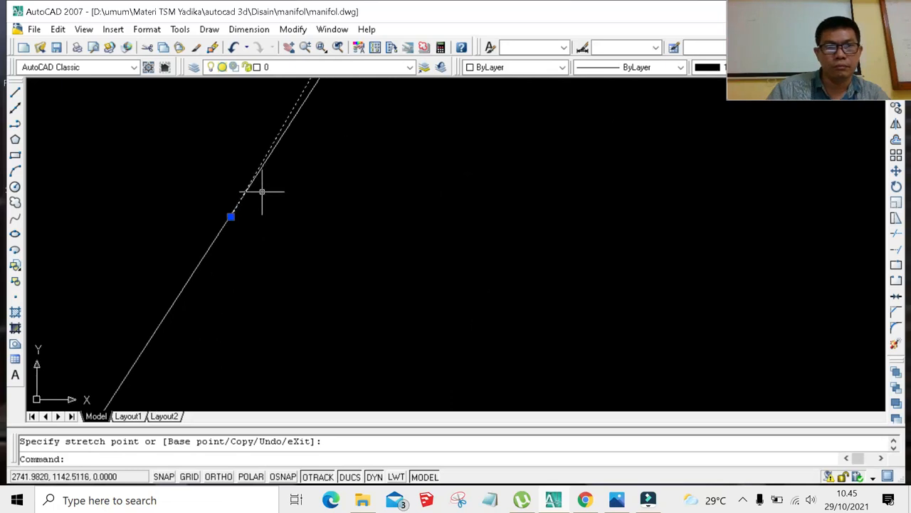
click(212, 223)
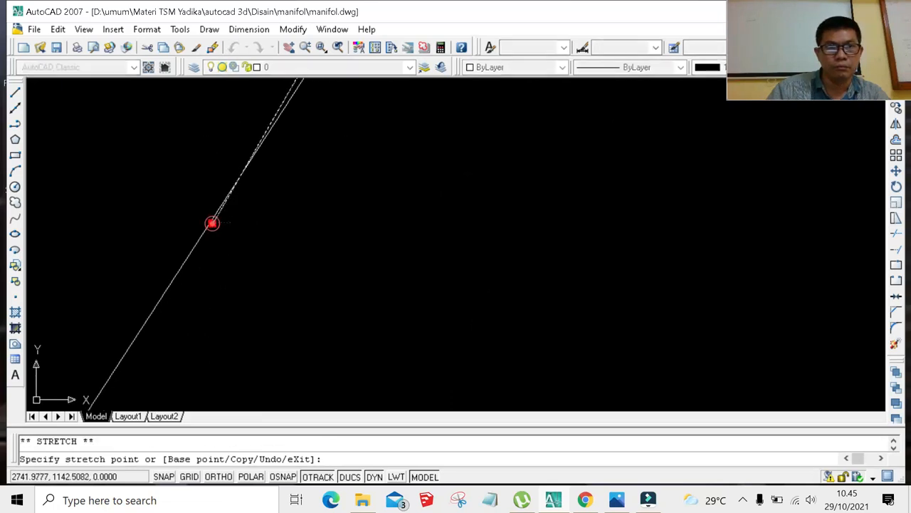
click(215, 214)
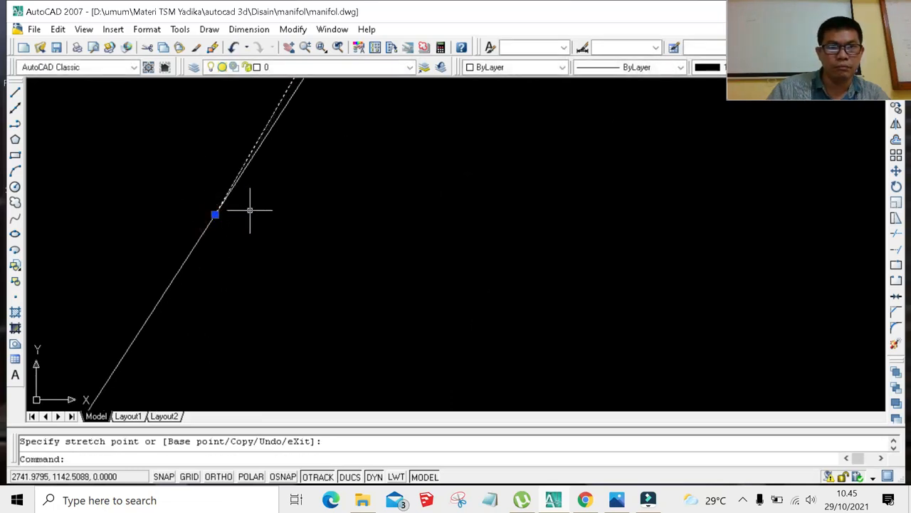
scroll(223, 217, up, 3)
scroll(222, 214, down, 4)
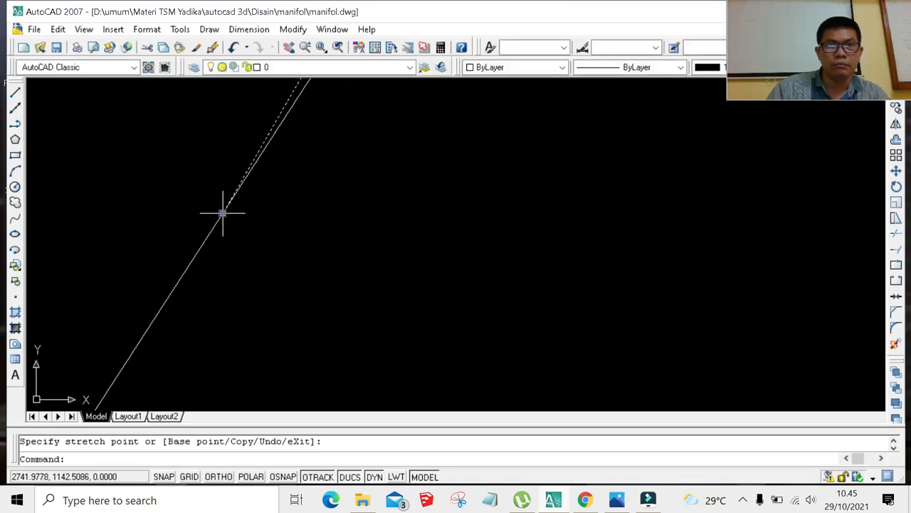
scroll(223, 210, down, 4)
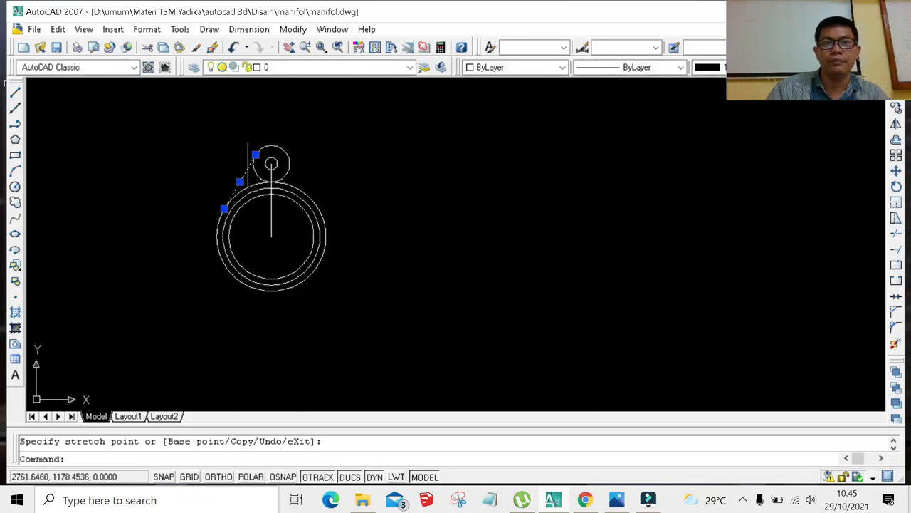
scroll(249, 157, up, 3)
scroll(253, 158, down, 5)
scroll(201, 154, up, 4)
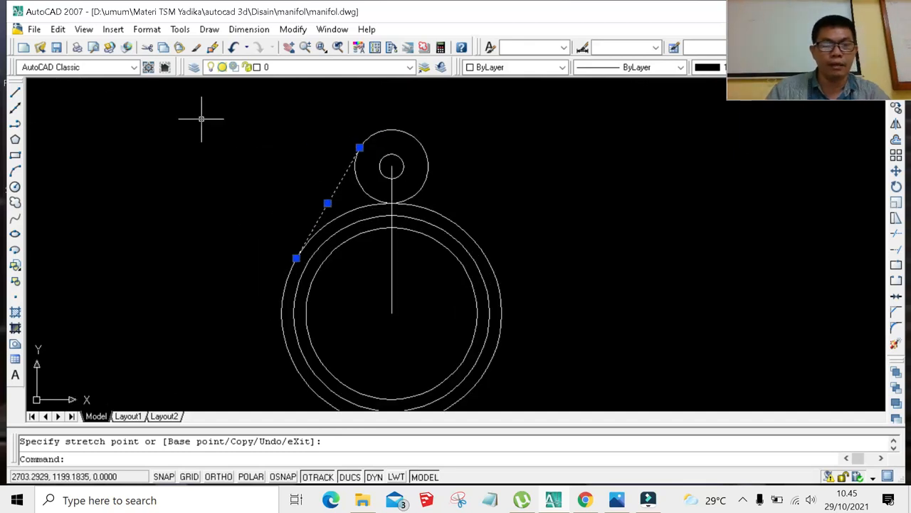
key(Escape)
key(Escape)
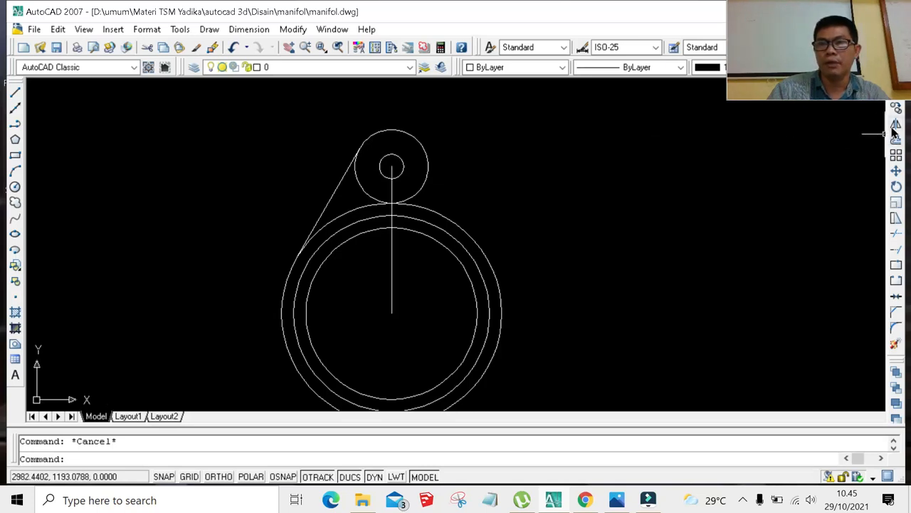
Mirror the slanted line about the vertical centre line with object snap turned on, keeping the original line.
click(336, 184)
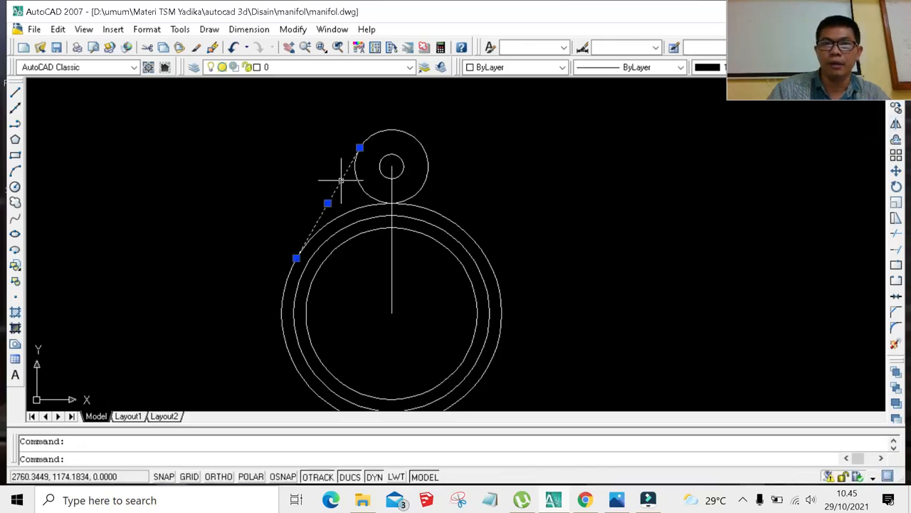
click(895, 125)
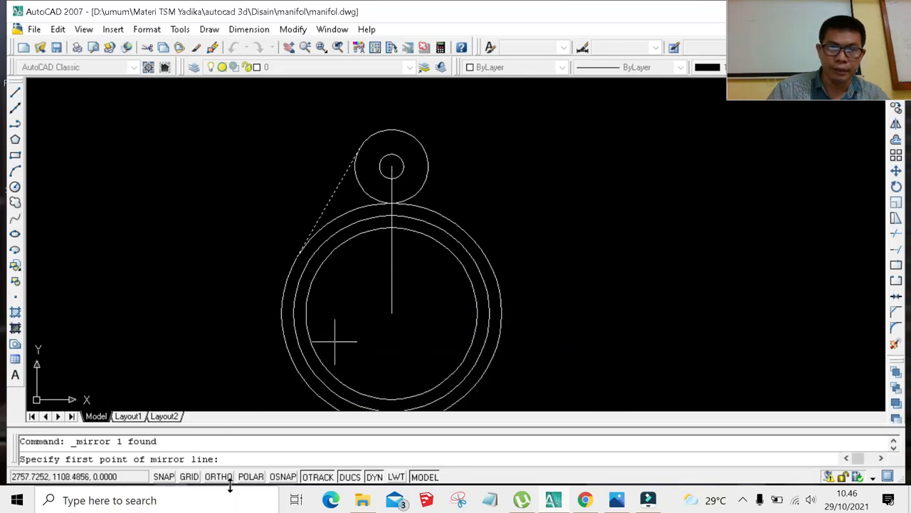
click(284, 477)
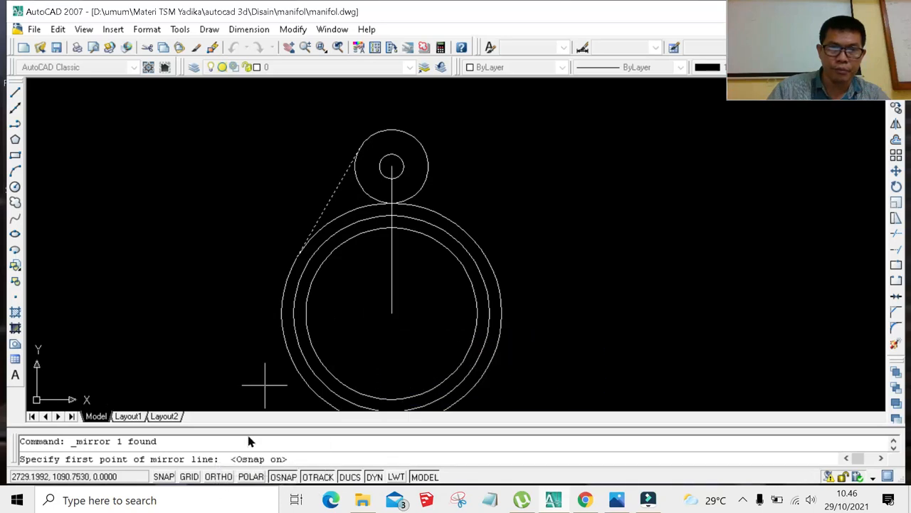
click(392, 313)
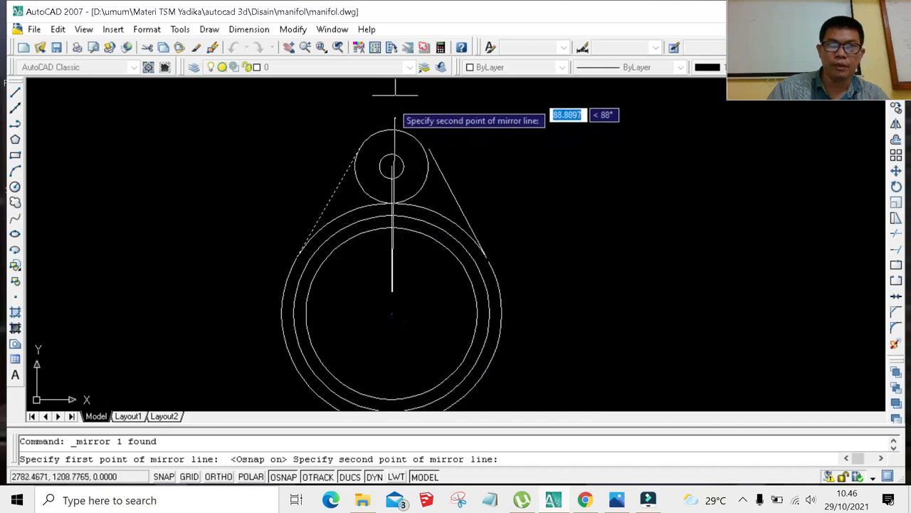
click(391, 167)
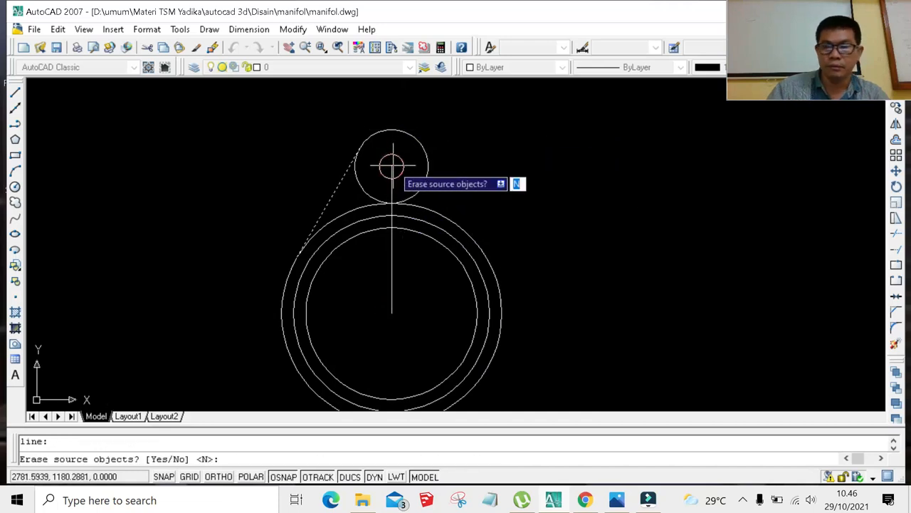
key(Return)
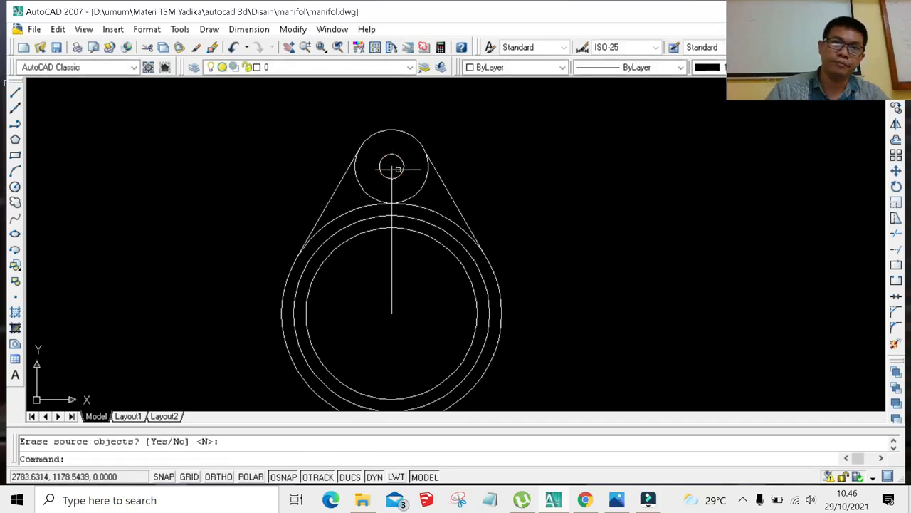
Trim away the lower part of the radius 15 circle between the two slanted lines, using all objects as cutting edges.
scroll(391, 169, up, 5)
scroll(389, 170, down, 5)
scroll(356, 185, up, 3)
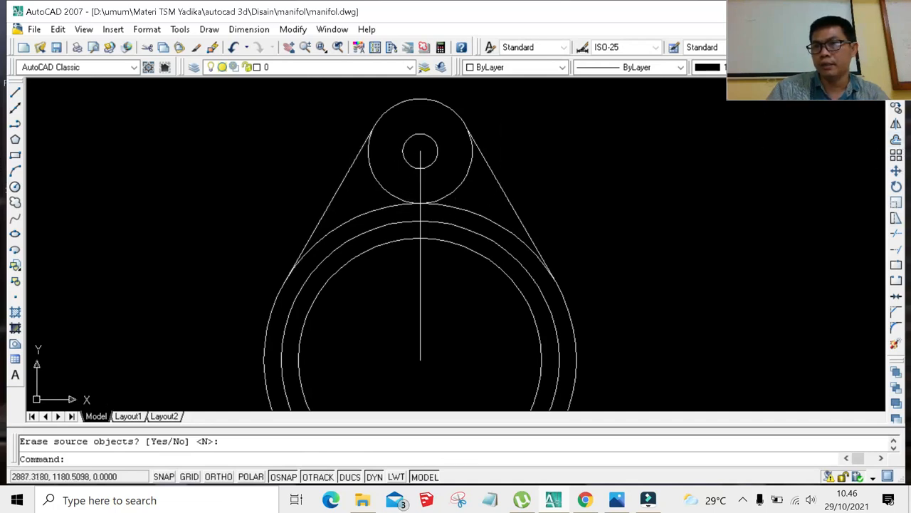
click(896, 239)
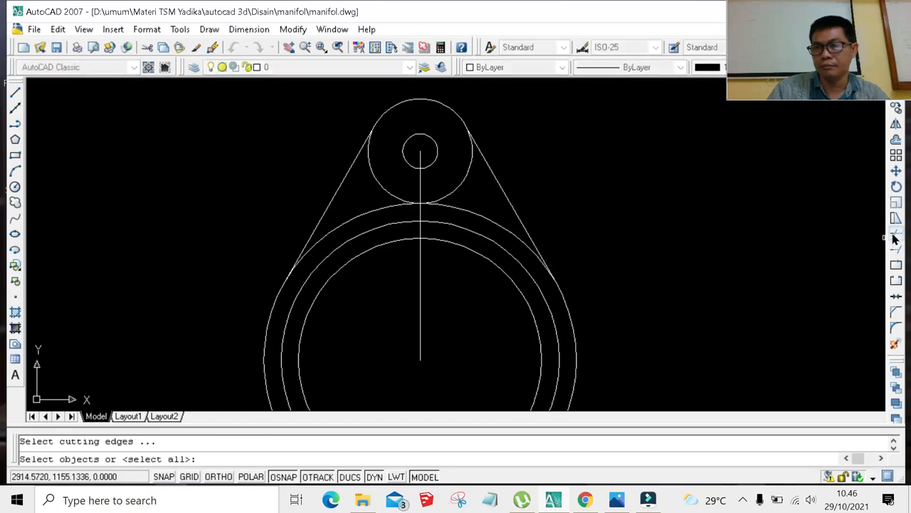
key(Return)
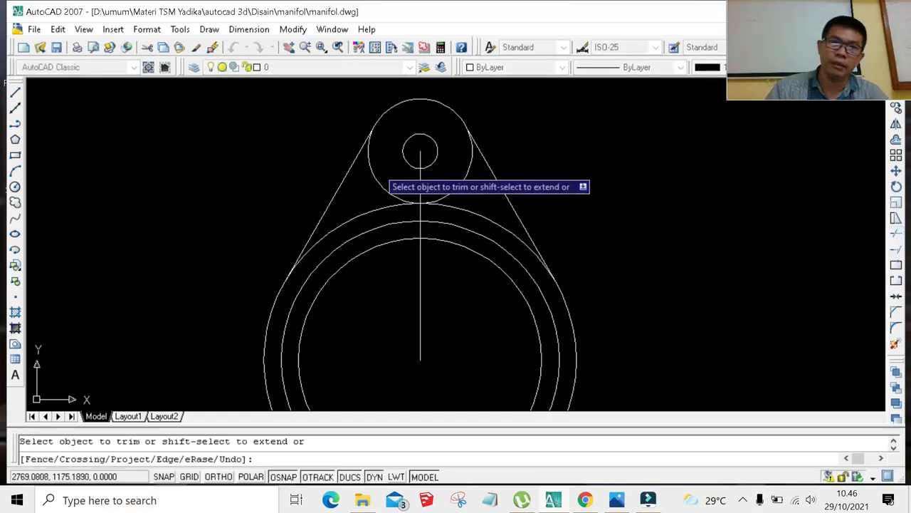
click(374, 175)
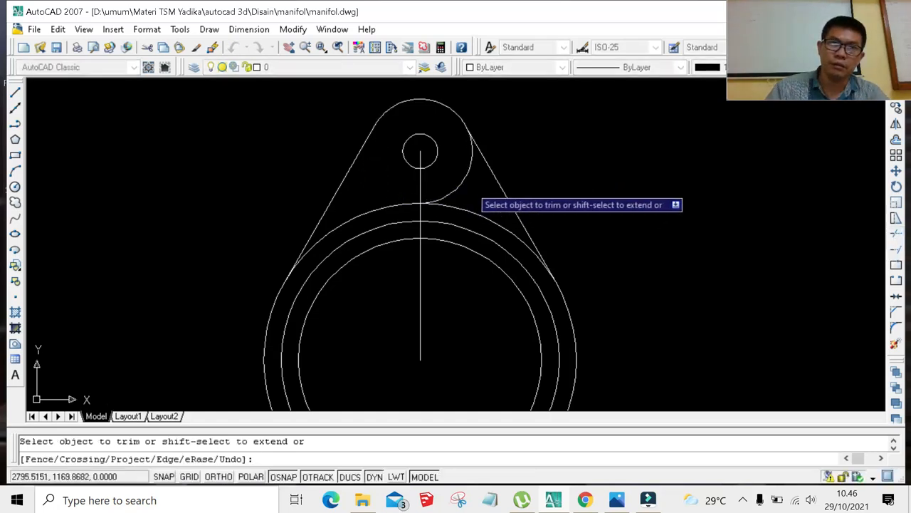
click(466, 178)
Trim away the outermost large circle's upper arc between the two slanted lines, checking the outline against the reference drawing.
scroll(450, 182, down, 4)
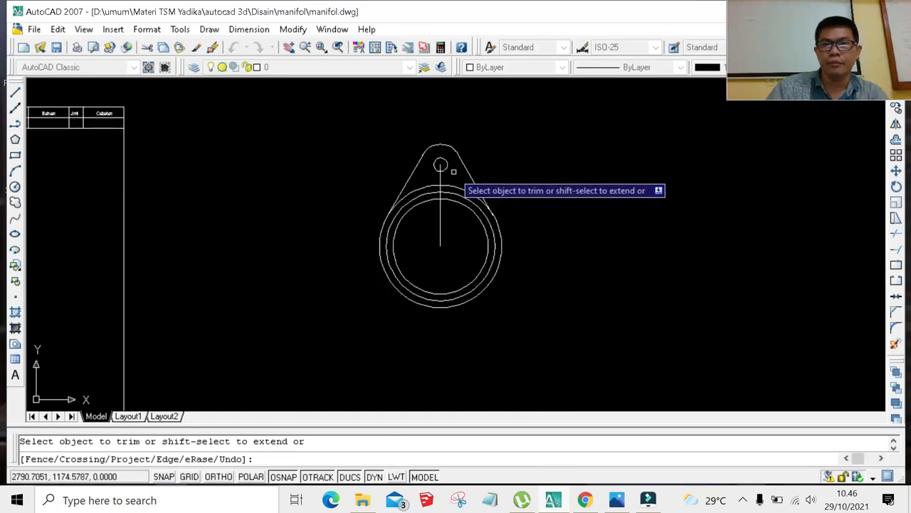
scroll(433, 192, up, 3)
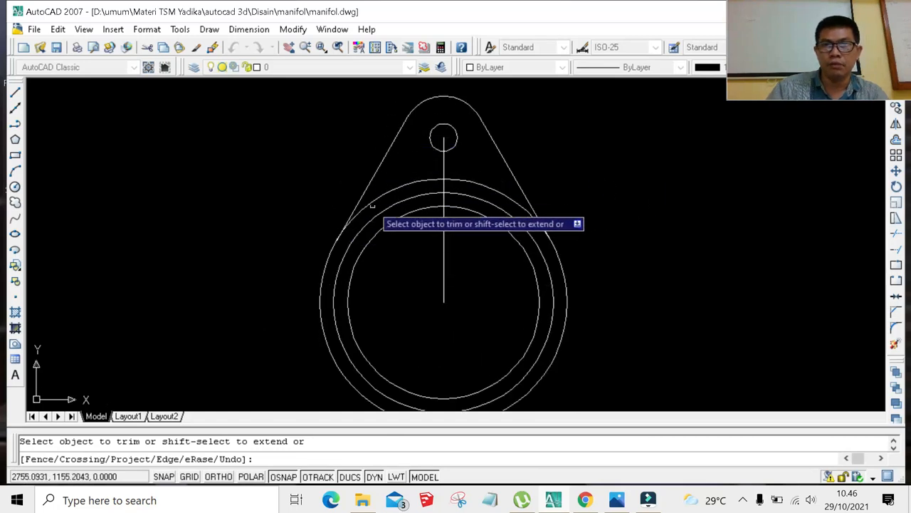
click(377, 199)
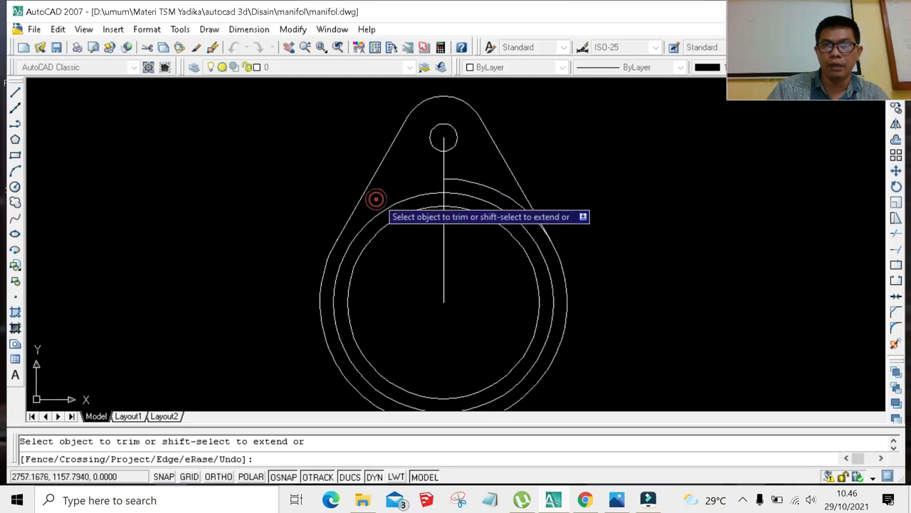
scroll(484, 213, down, 3)
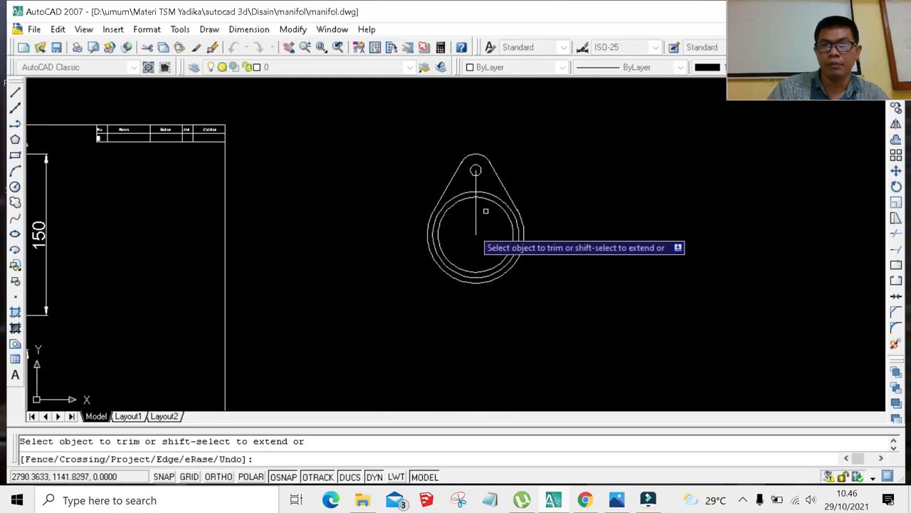
scroll(468, 244, up, 2)
scroll(77, 239, up, 1)
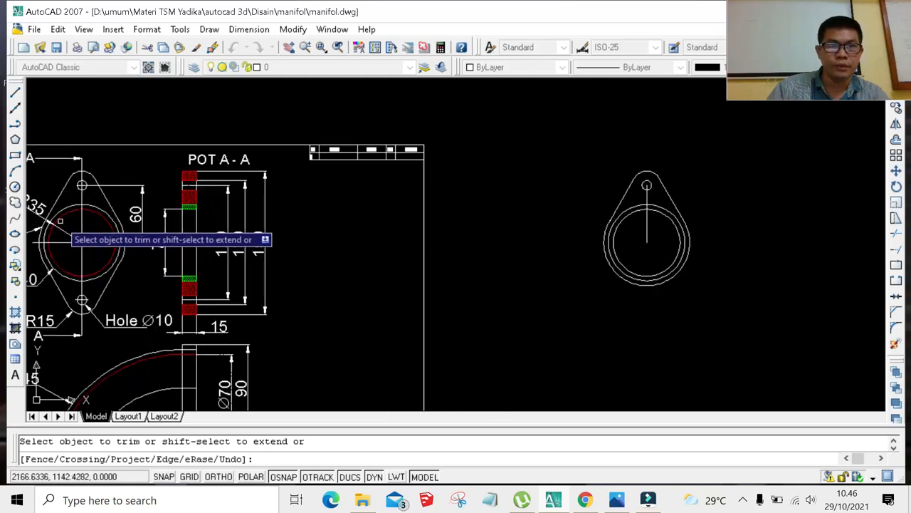
scroll(683, 273, up, 3)
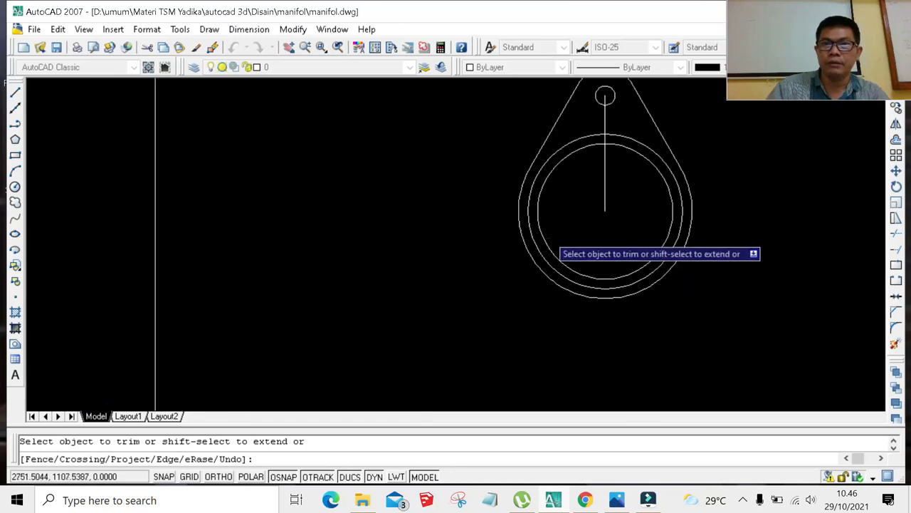
scroll(569, 221, down, 3)
scroll(559, 214, up, 1)
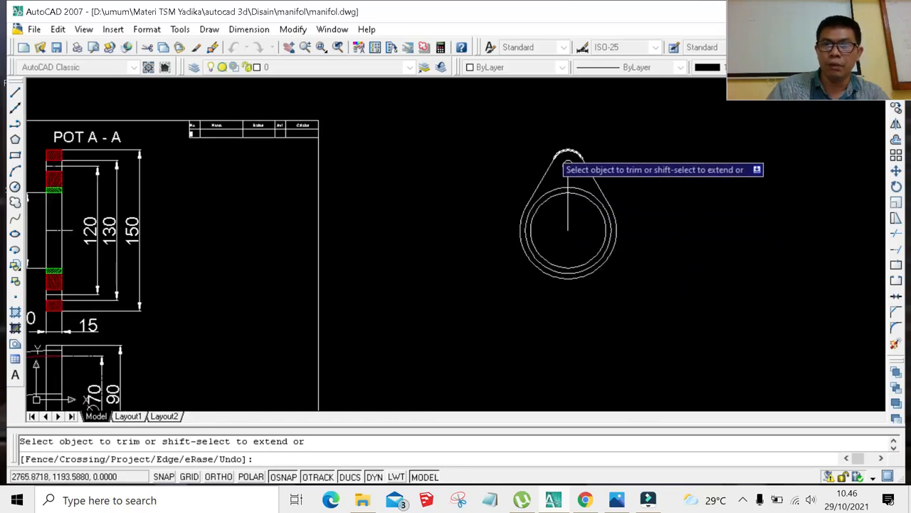
scroll(560, 176, up, 3)
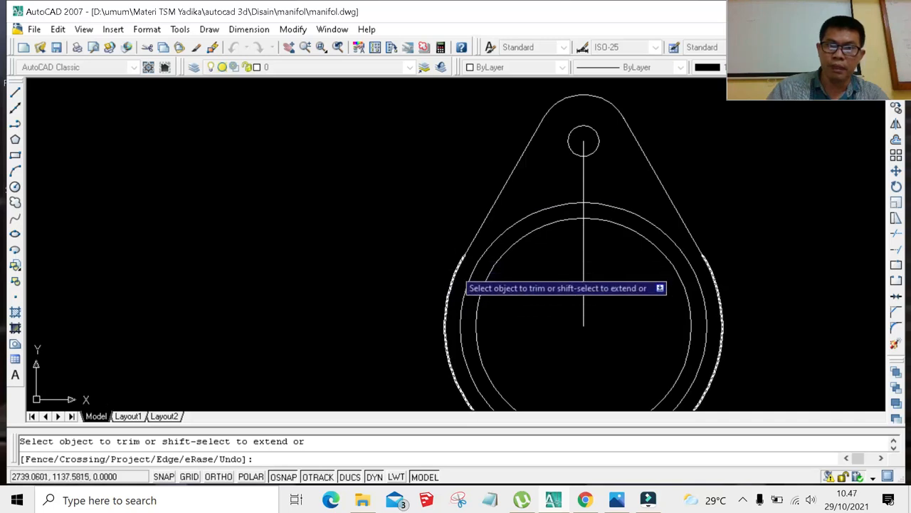
scroll(456, 257, down, 4)
scroll(458, 257, up, 3)
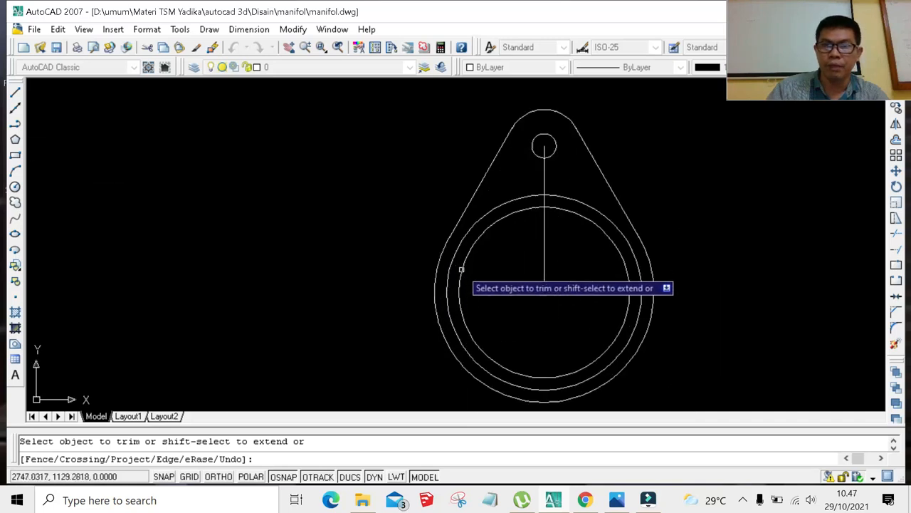
scroll(512, 289, down, 4)
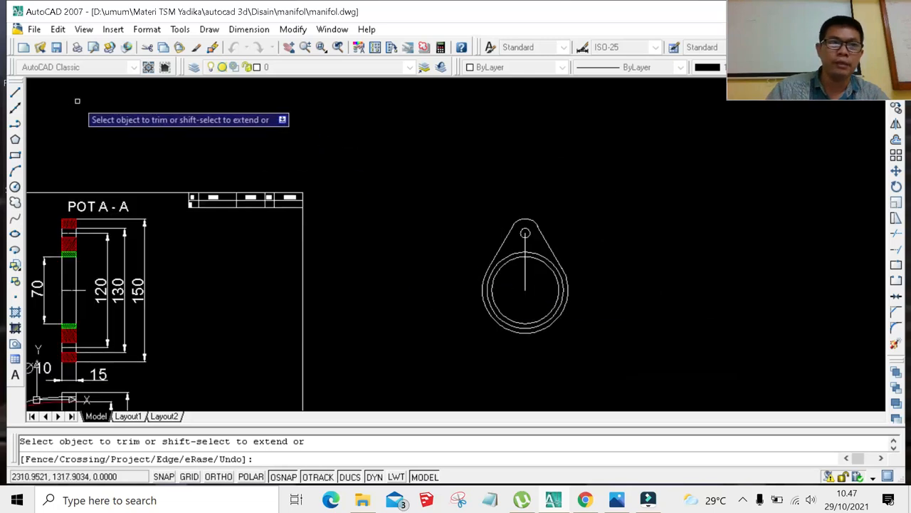
Mirror the upper lug arc and both slanted lines about the horizontal axis through the large circles' centre, keeping the originals.
key(Escape)
scroll(477, 239, up, 2)
scroll(491, 239, up, 2)
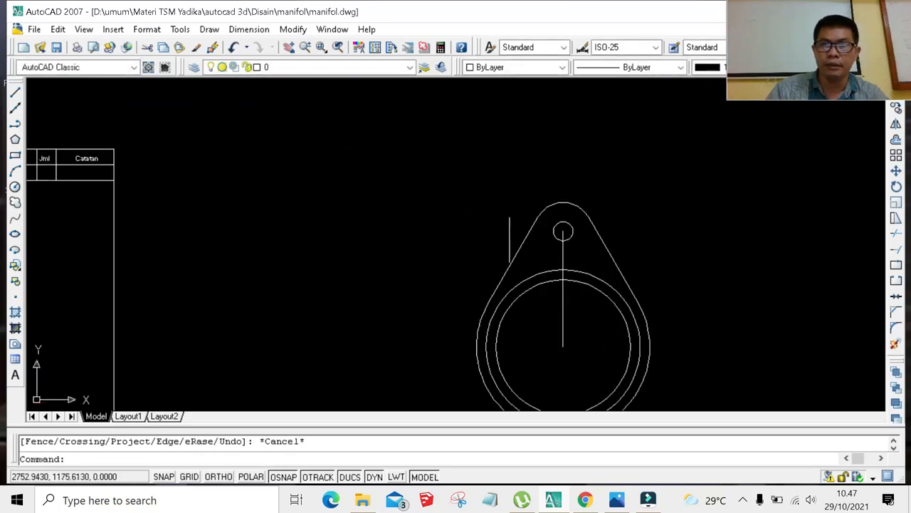
click(522, 243)
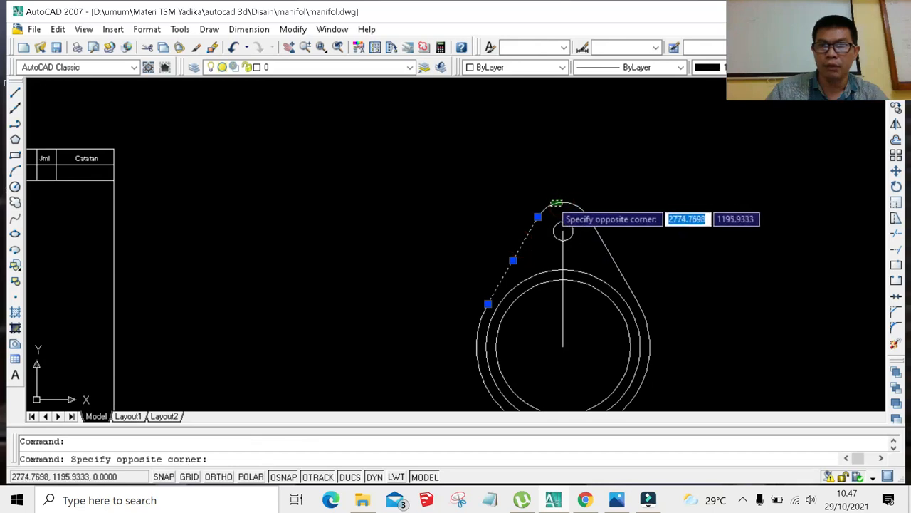
click(555, 200)
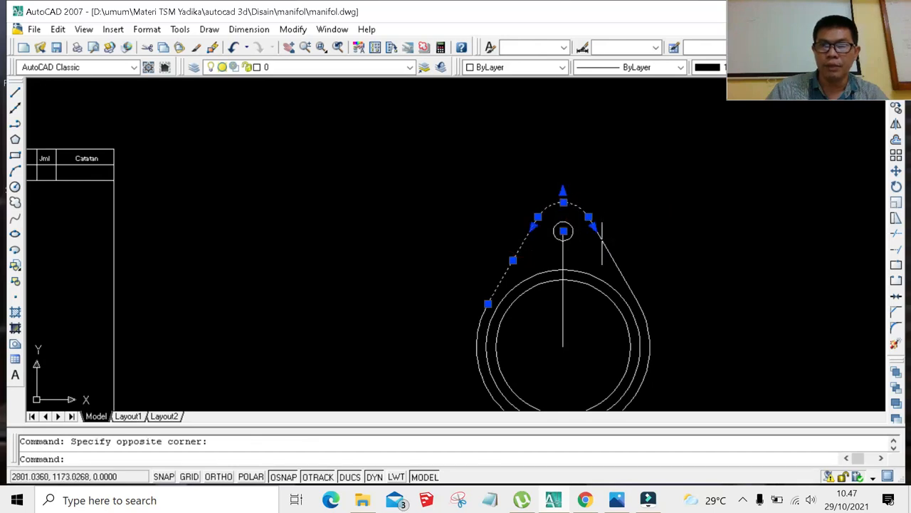
scroll(595, 240, down, 4)
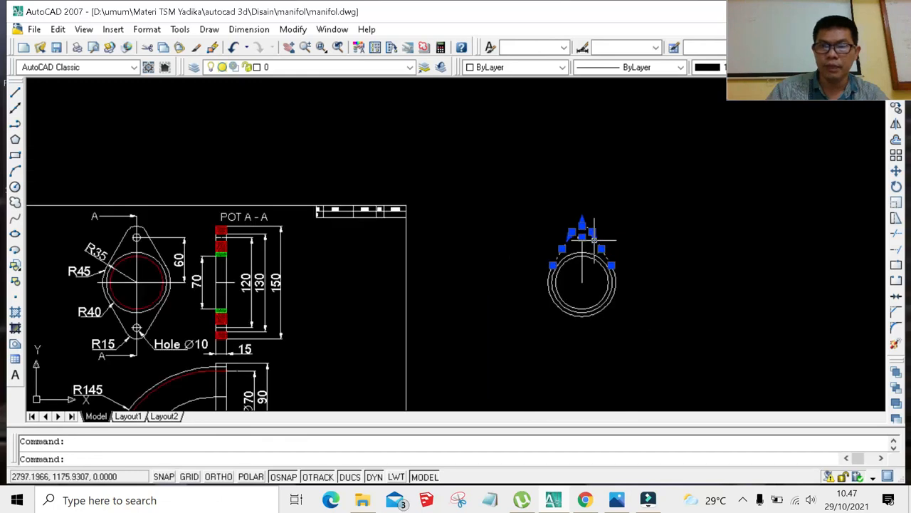
click(896, 125)
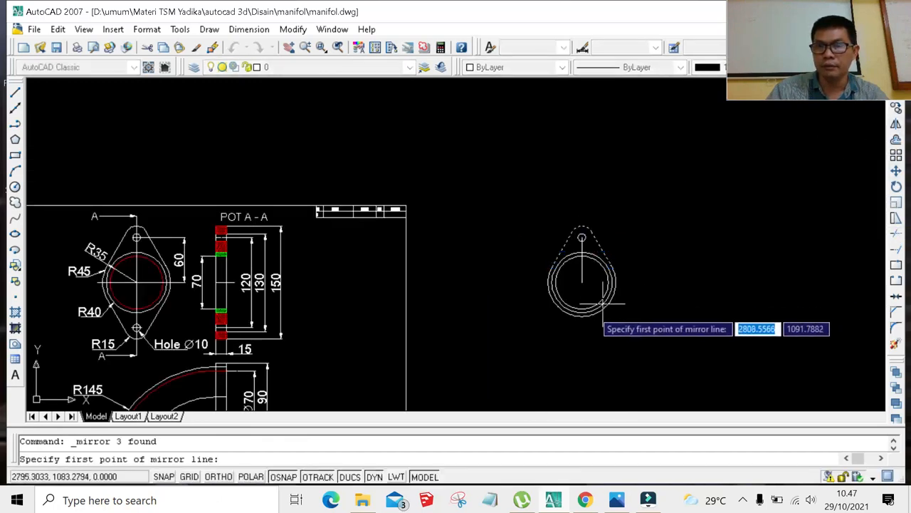
scroll(596, 295, up, 5)
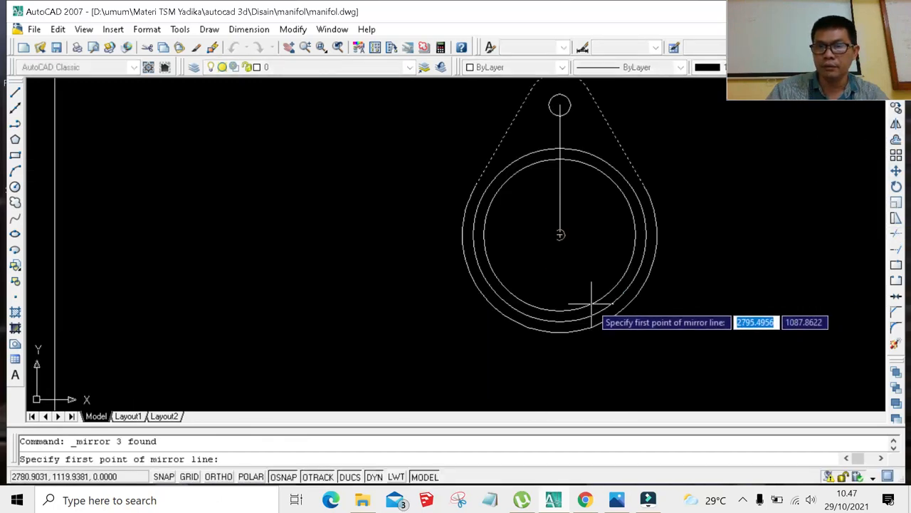
click(560, 234)
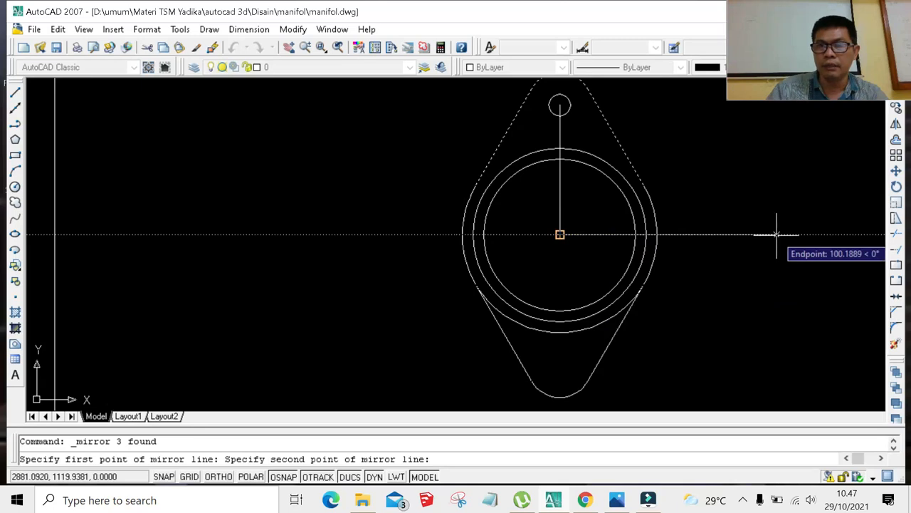
click(777, 234)
key(Return)
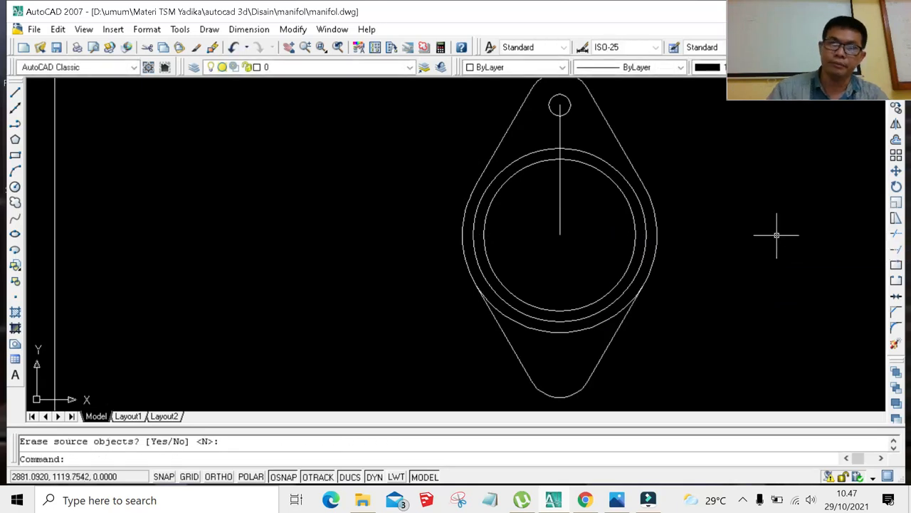
Mirror the upper bolt hole about the horizontal axis through the large circles' centre with Ortho on, keeping the original.
click(568, 94)
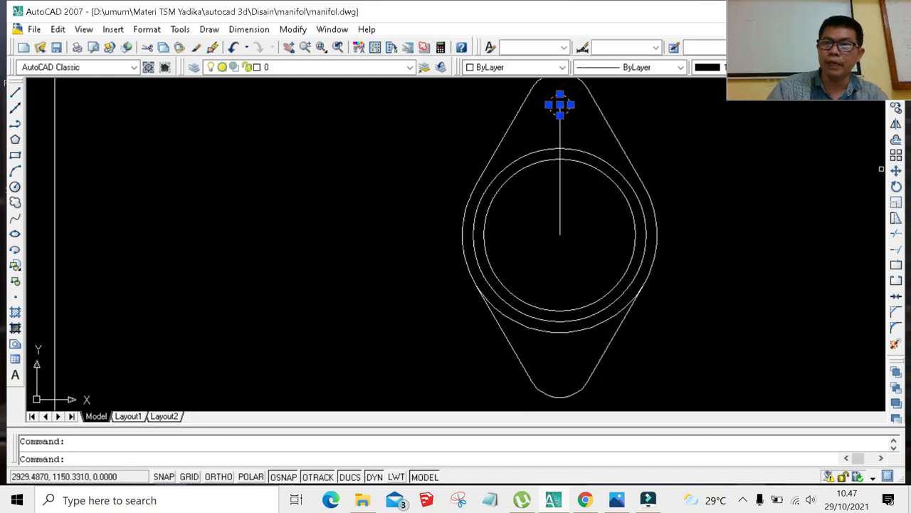
click(896, 125)
click(560, 233)
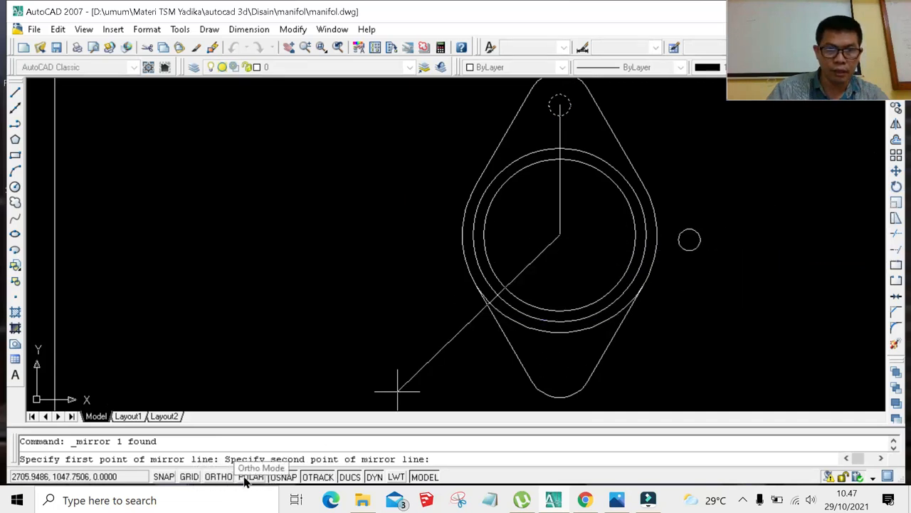
click(218, 476)
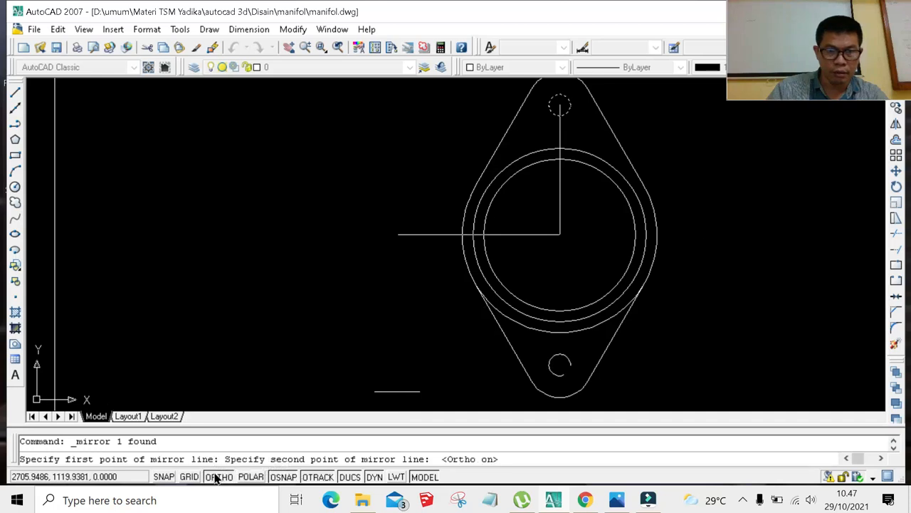
click(754, 240)
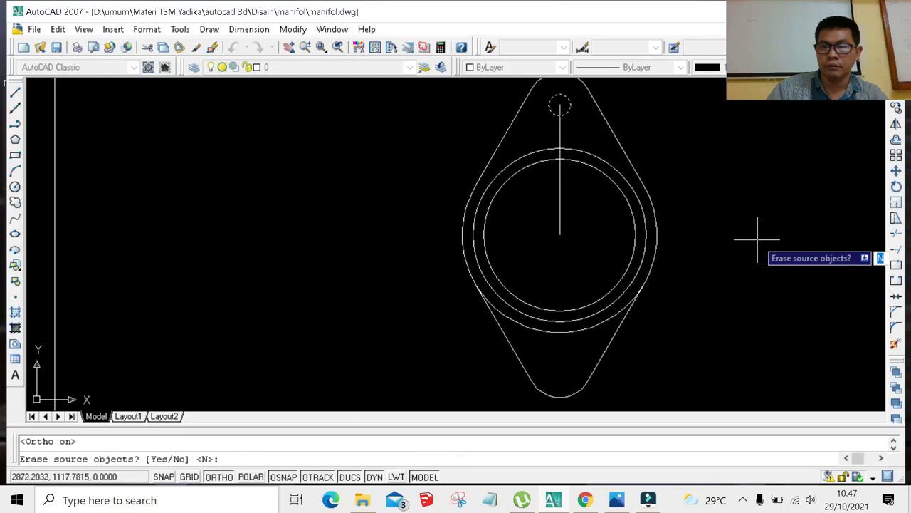
key(Return)
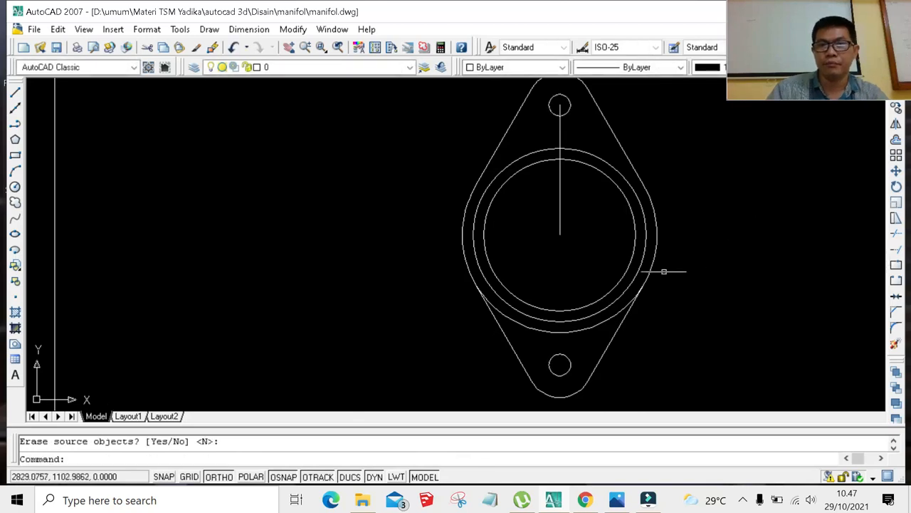
Trim away the outermost large circle's lower arc between the two lower slanted lines, using all objects as cutting edges.
scroll(522, 302, down, 1)
scroll(513, 299, up, 3)
scroll(513, 299, down, 4)
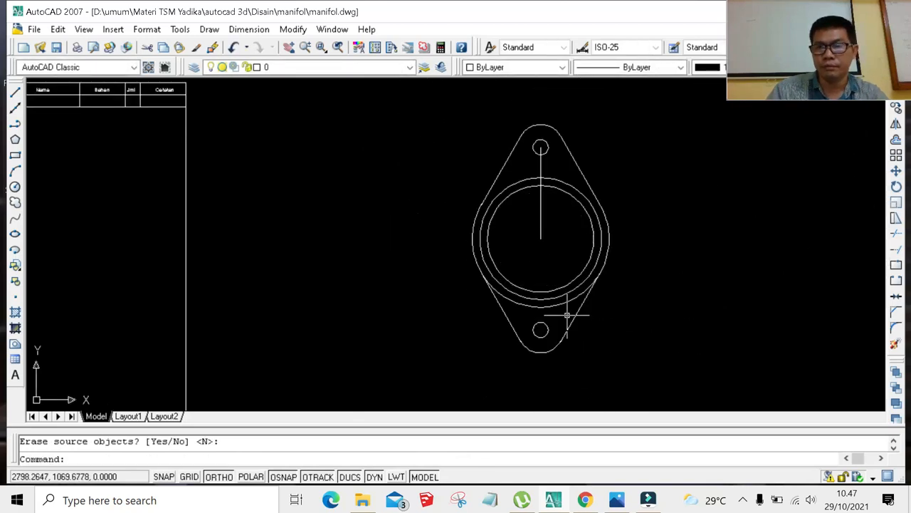
scroll(568, 314, up, 3)
scroll(641, 255, up, 2)
scroll(643, 252, down, 4)
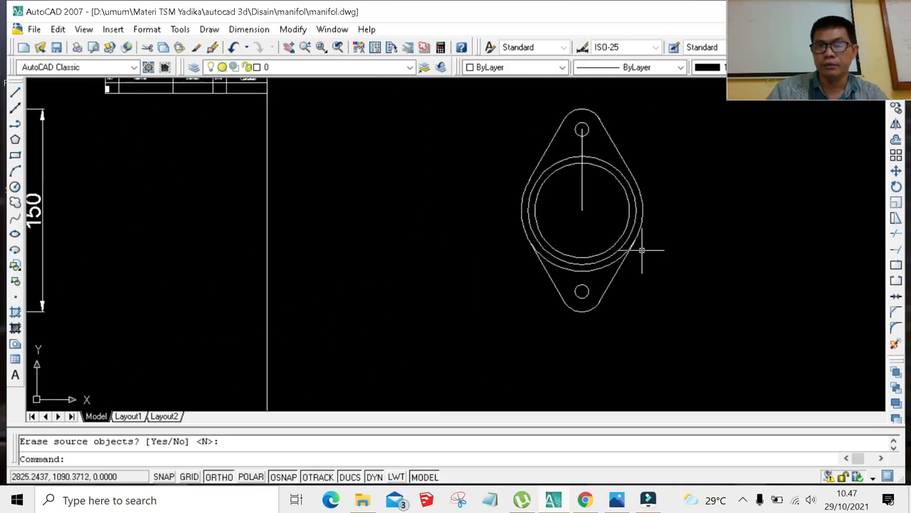
scroll(567, 276, up, 2)
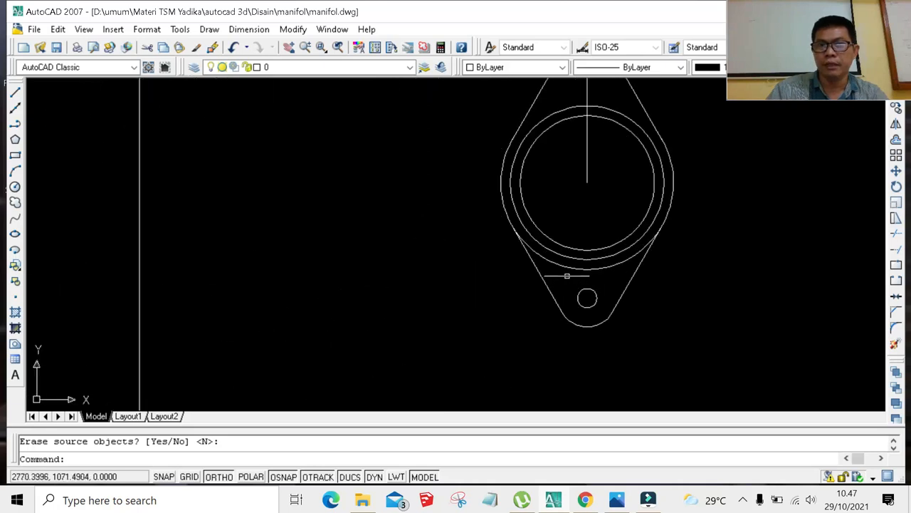
click(892, 235)
key(Return)
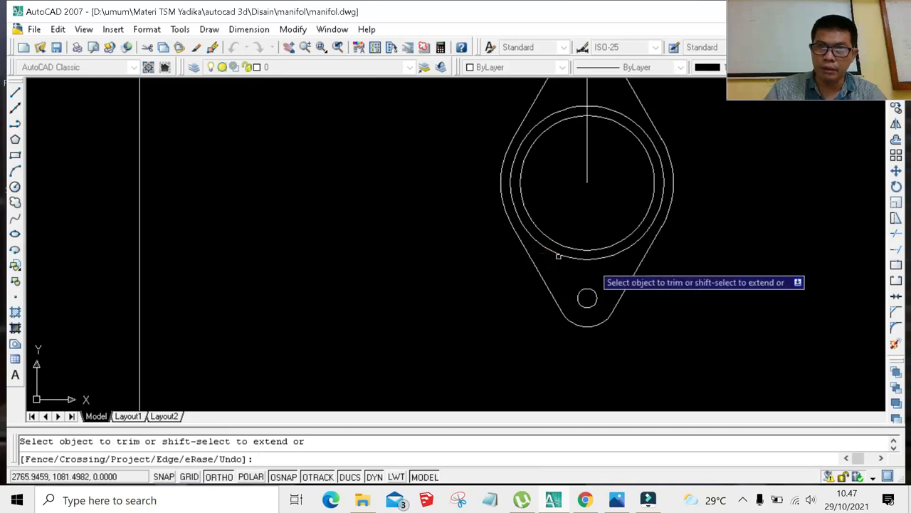
Draw a horizontal centre line about 53 mm long from the large circles' centre leftward past the outer outline.
scroll(602, 264, down, 1)
scroll(602, 264, down, 1)
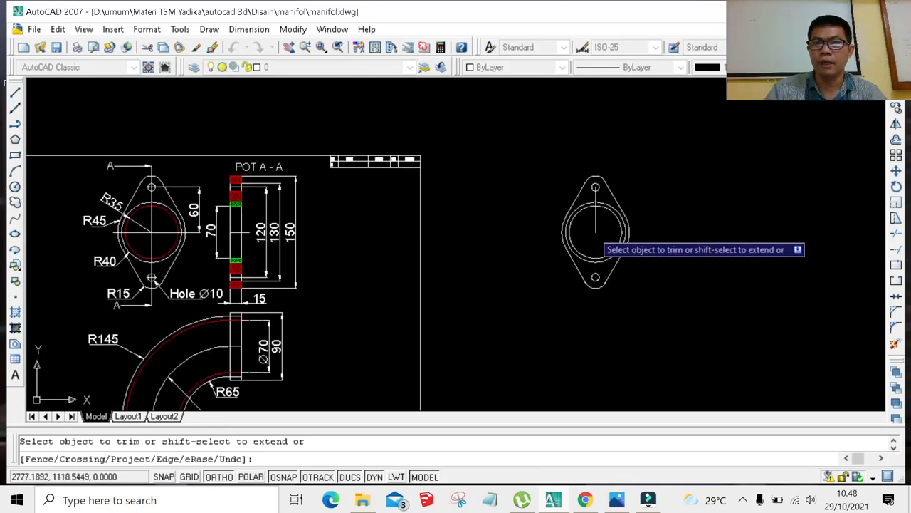
scroll(593, 230, up, 3)
scroll(619, 235, down, 4)
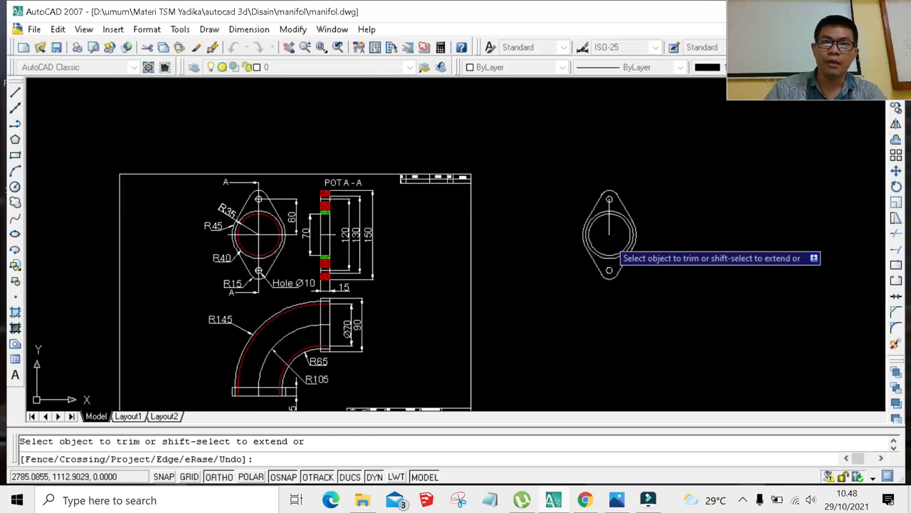
click(15, 93)
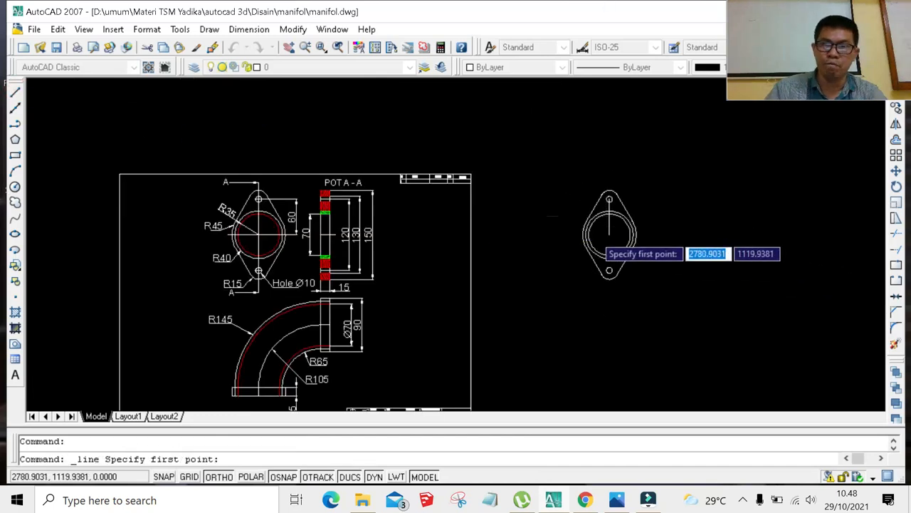
scroll(599, 238, up, 2)
click(614, 234)
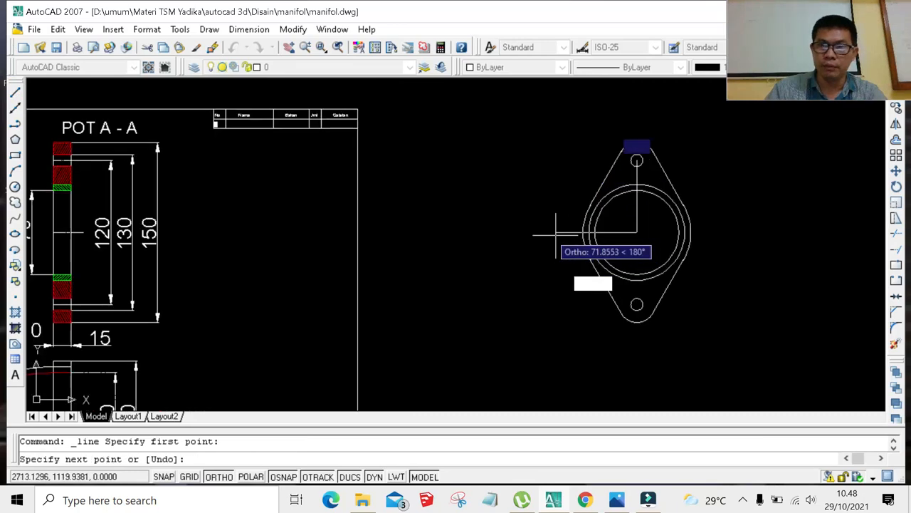
scroll(557, 234, up, 3)
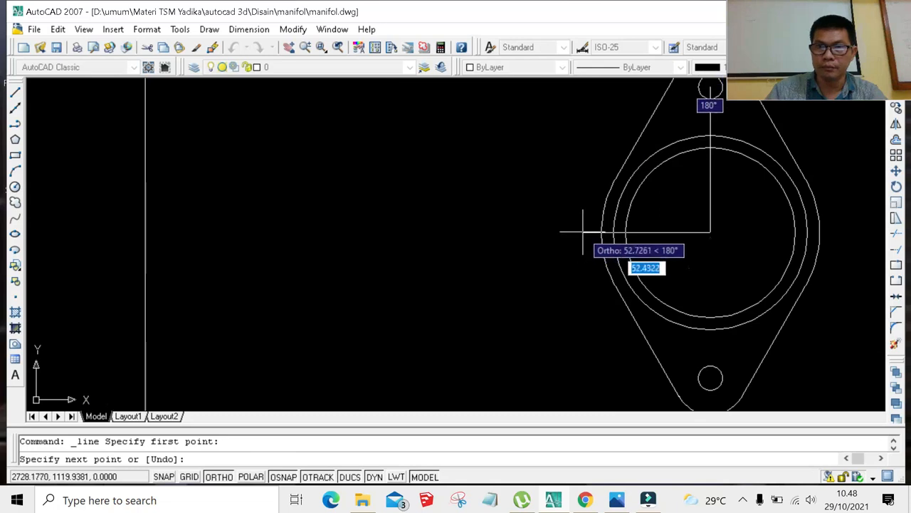
scroll(591, 230, down, 2)
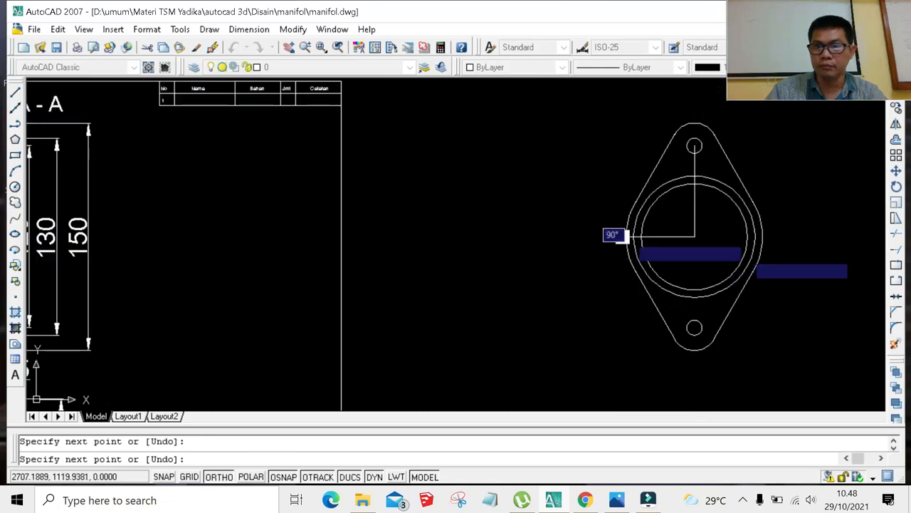
key(Escape)
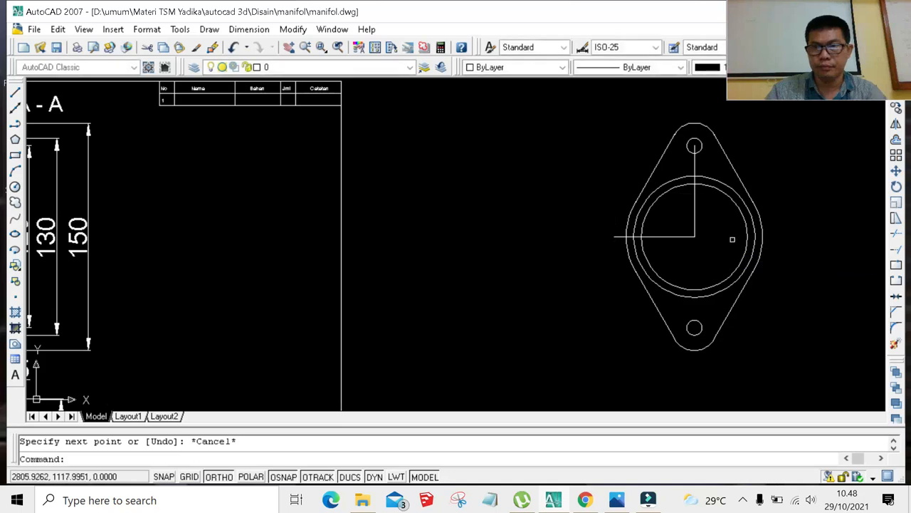
Draw a horizontal centre line from the large circles' centre rightward past the outer outline.
key(Return)
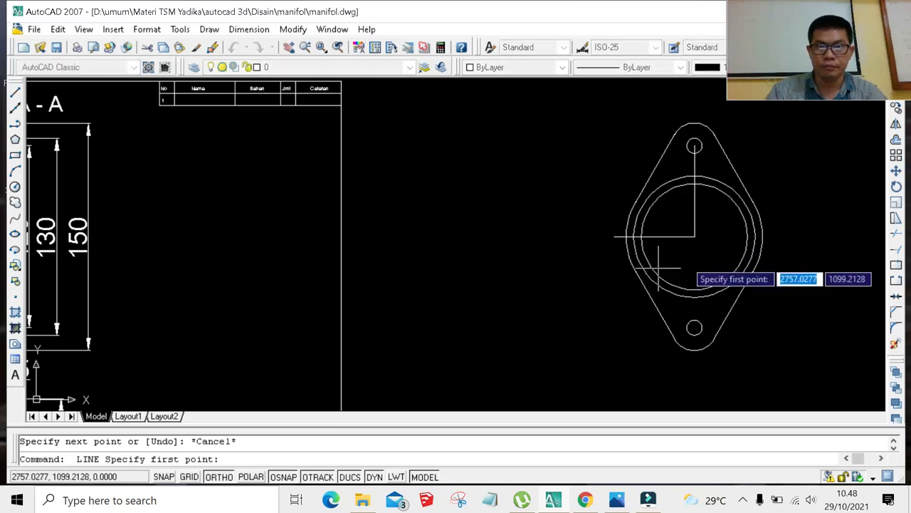
click(694, 236)
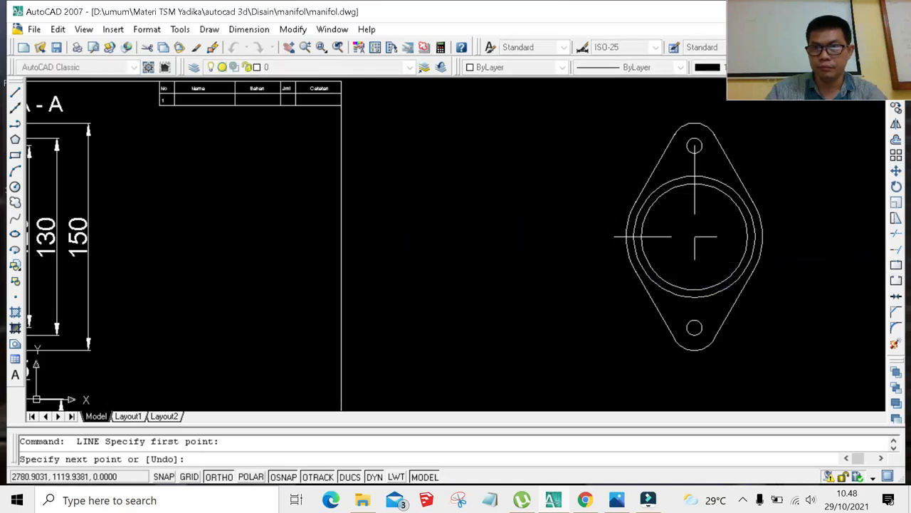
click(785, 236)
key(Return)
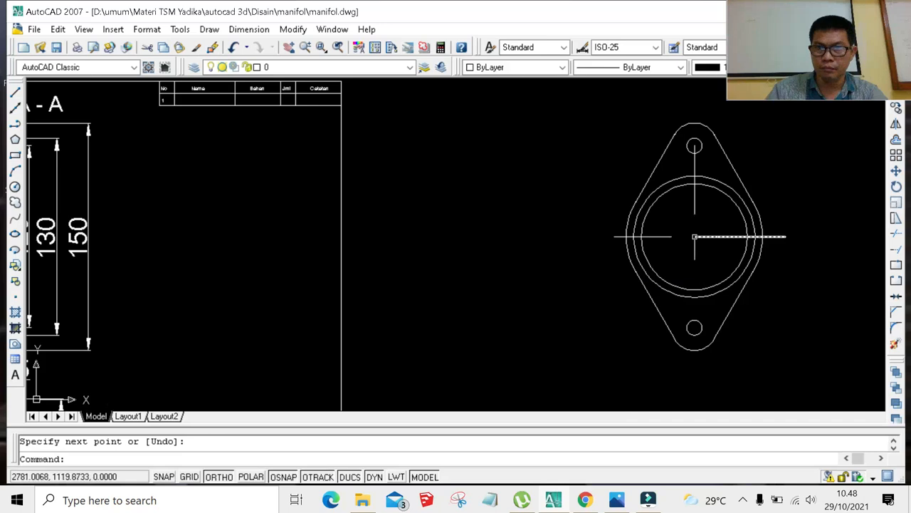
Draw a vertical centre line from the large circles' centre downward through the lower bolt hole and past the lower lug.
click(695, 237)
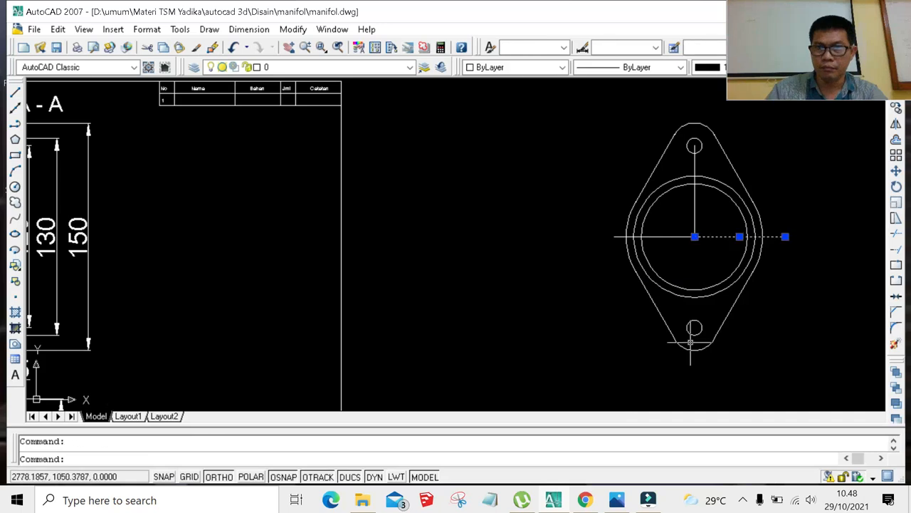
key(Return)
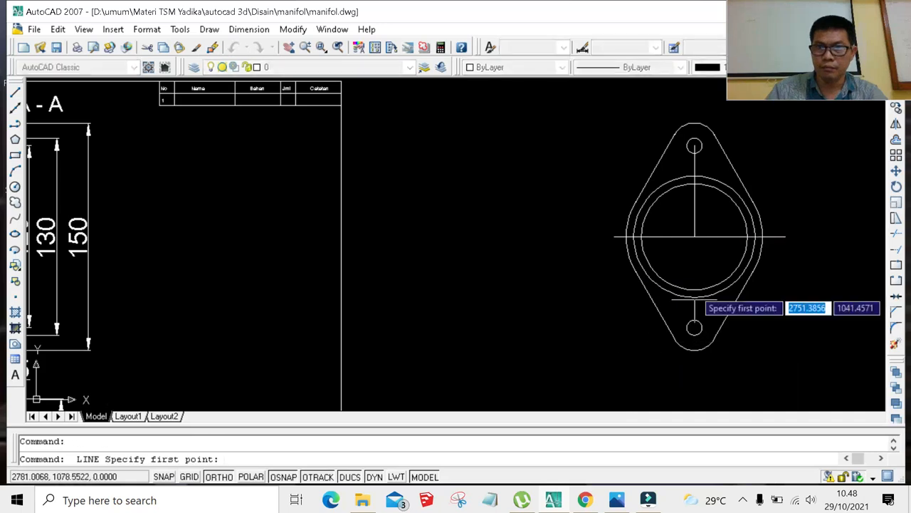
click(694, 237)
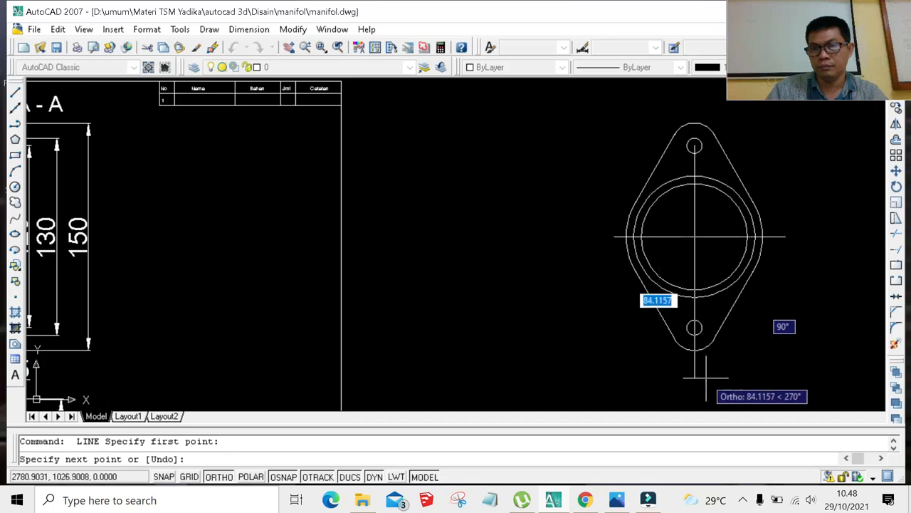
key(Escape)
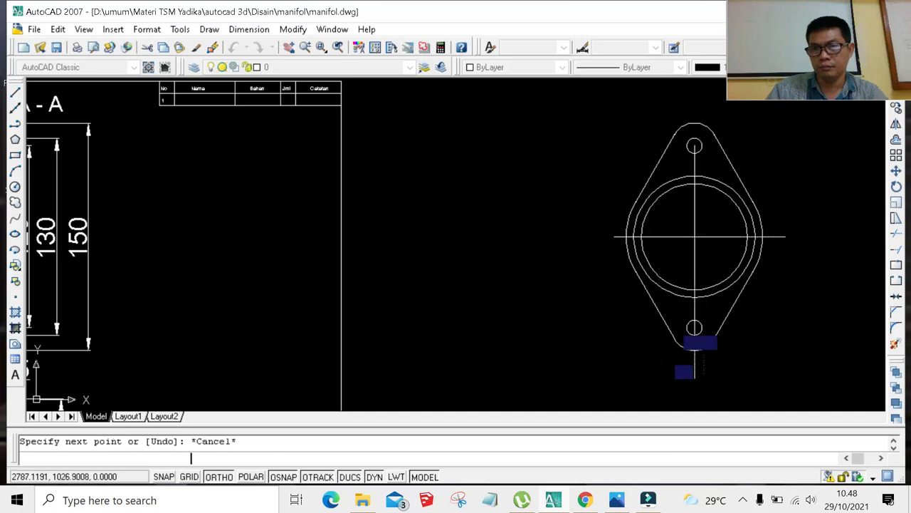
Draw a vertical centre line from the upper bolt hole's centre upward past the top of the upper lug.
scroll(643, 310, down, 2)
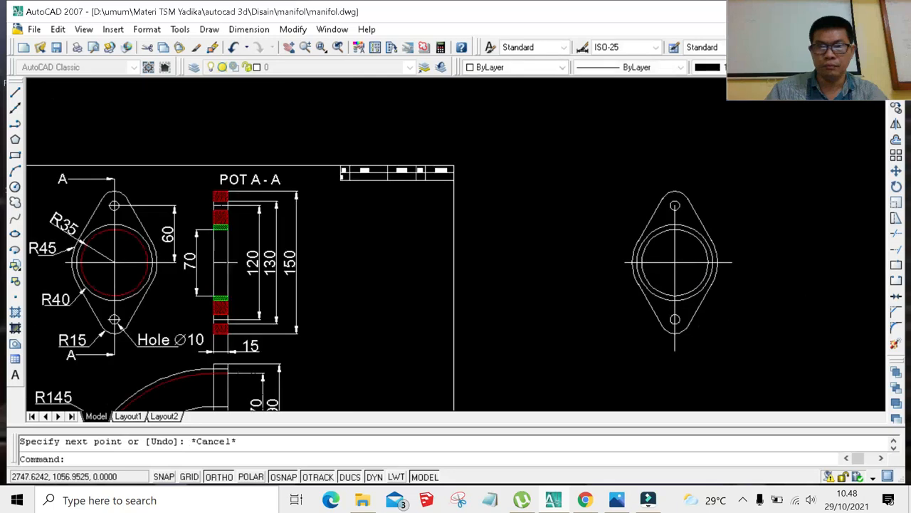
scroll(692, 214, down, 2)
scroll(683, 212, up, 4)
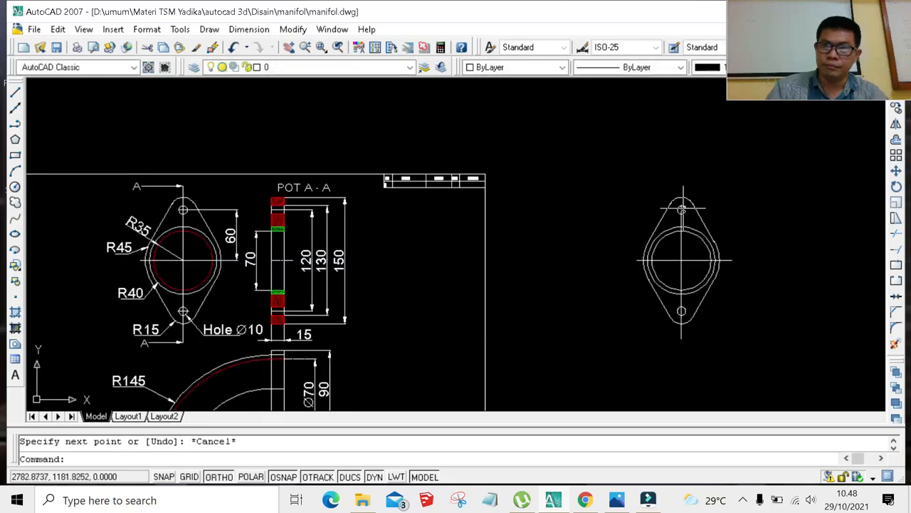
key(l)
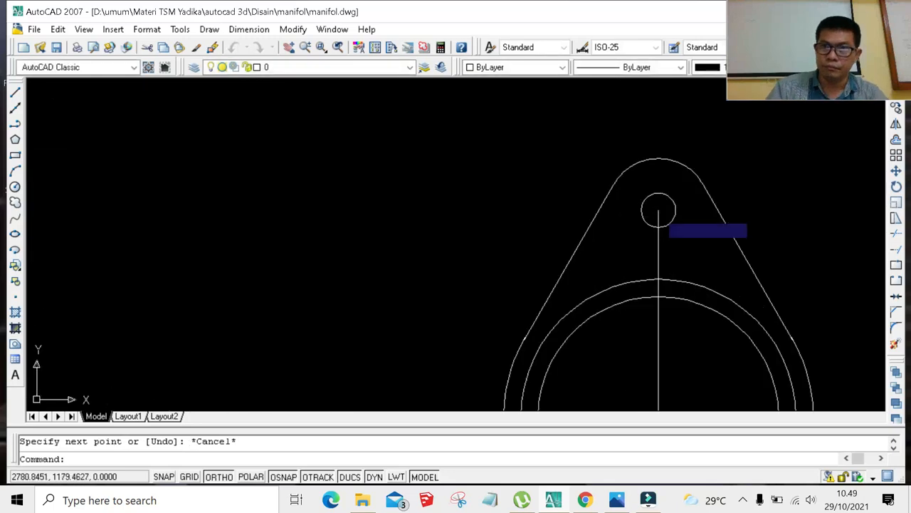
key(Return)
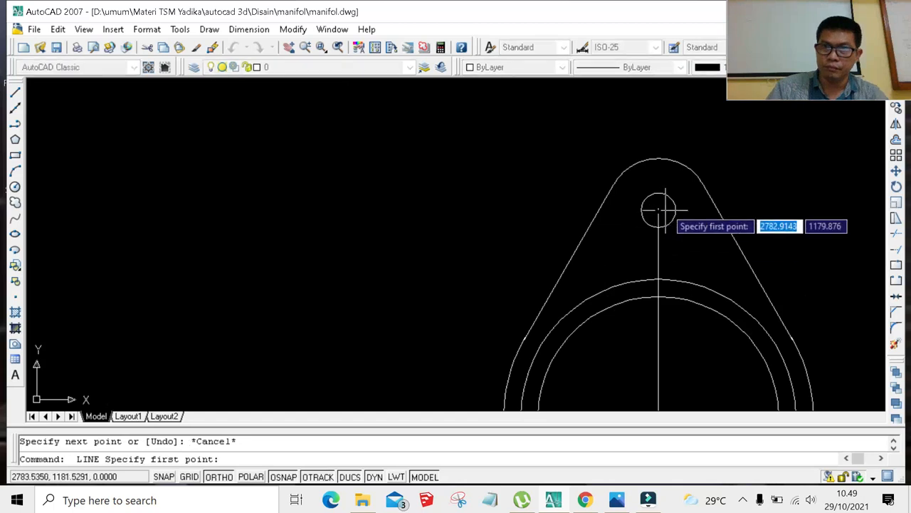
click(659, 210)
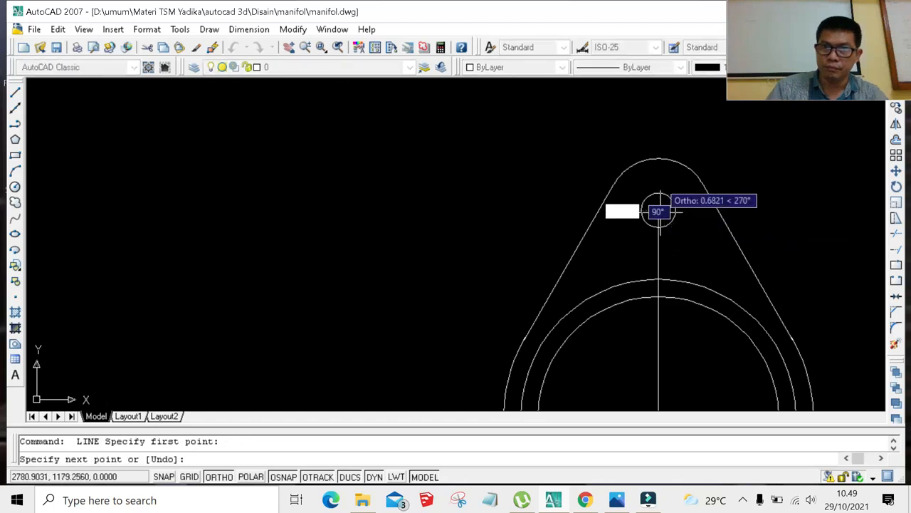
click(659, 140)
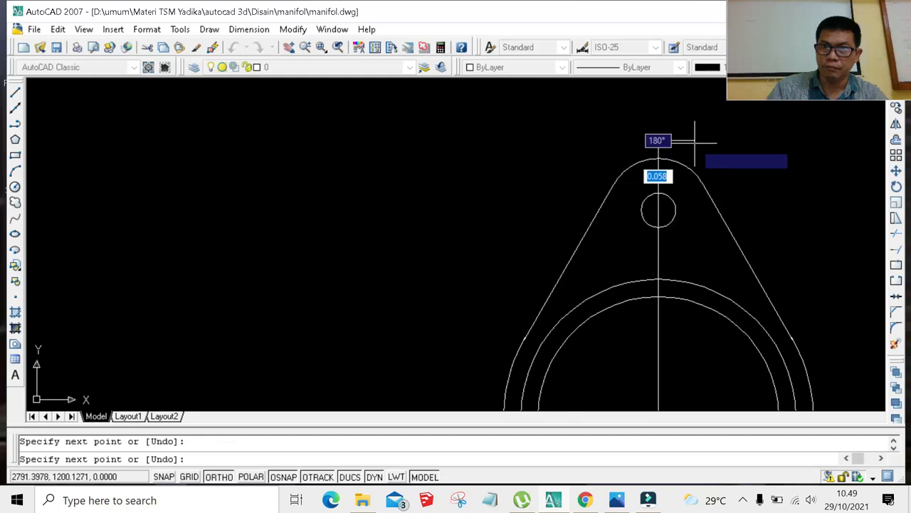
key(Escape)
scroll(482, 193, down, 3)
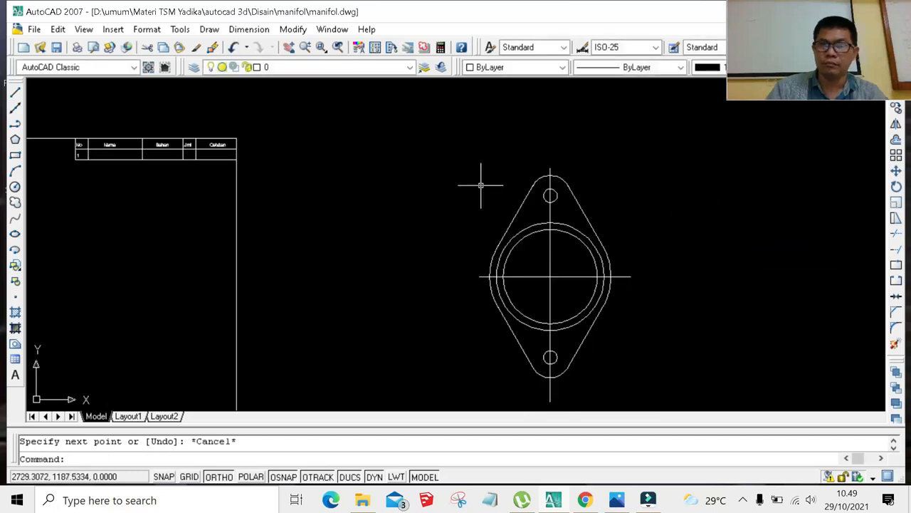
Change the colour of the innermost large circle to Red.
scroll(518, 266, down, 2)
scroll(519, 260, up, 3)
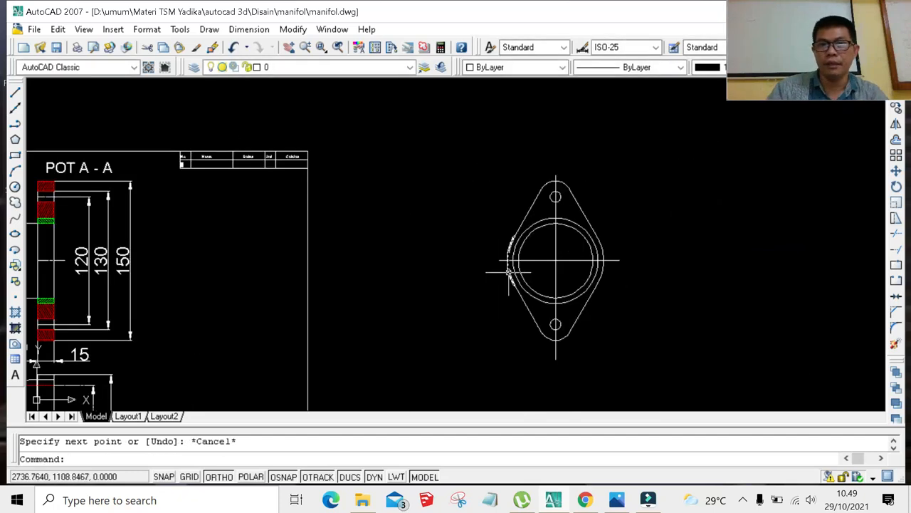
click(529, 222)
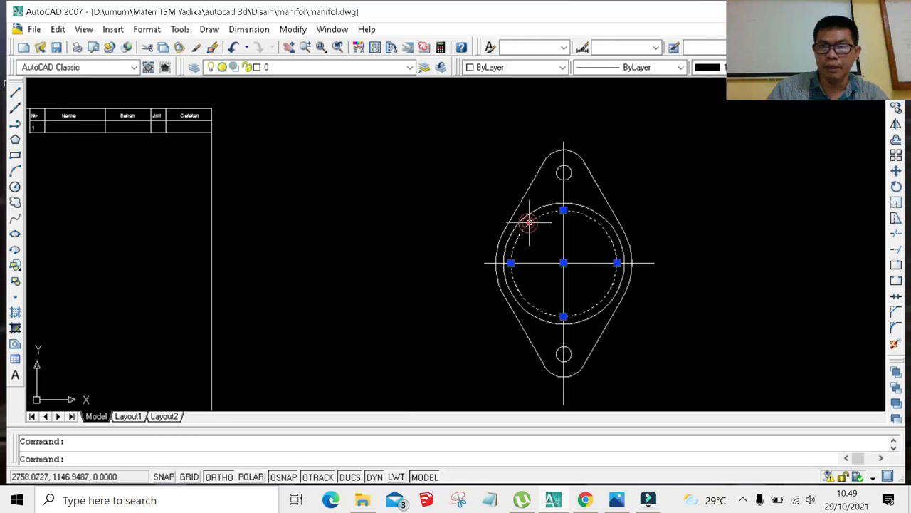
click(562, 68)
click(499, 104)
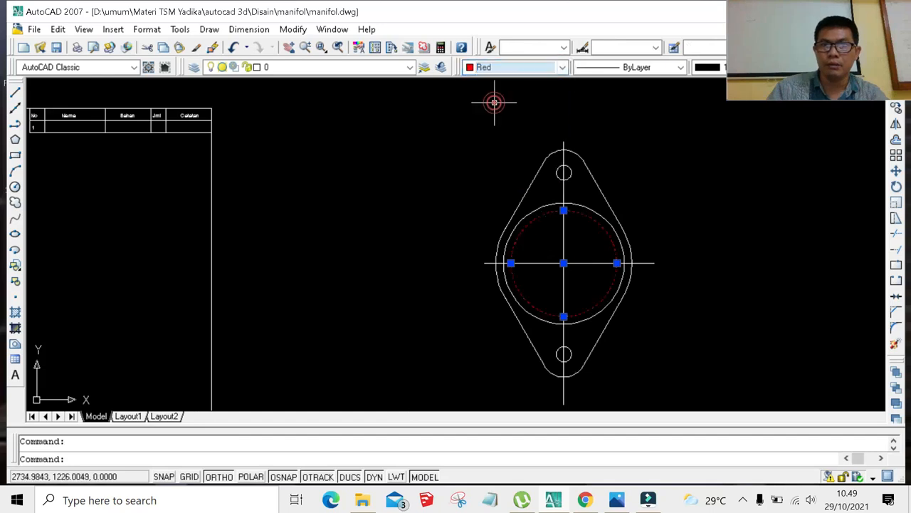
key(Escape)
Draw a horizontal projection line about 139 mm long from the top of the upper lug rightward, away from the flange.
scroll(713, 214, down, 3)
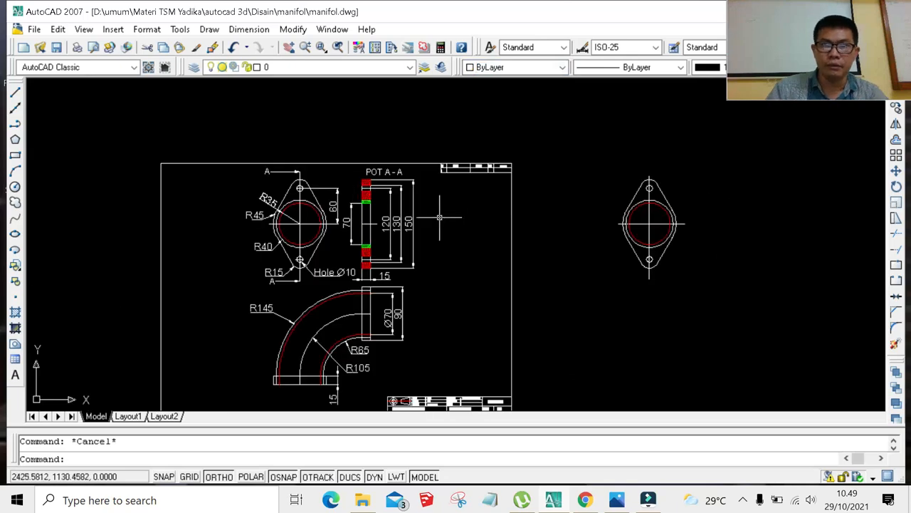
scroll(439, 217, up, 3)
scroll(439, 215, down, 2)
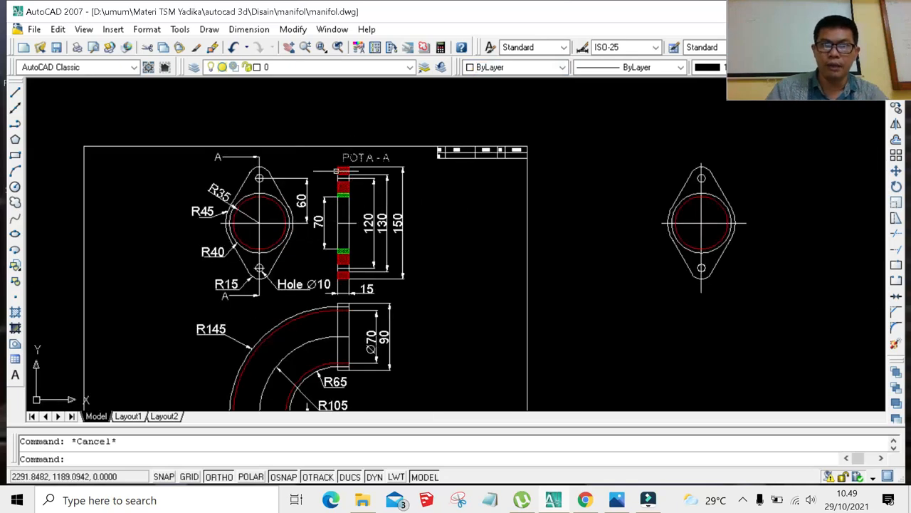
scroll(755, 240, up, 2)
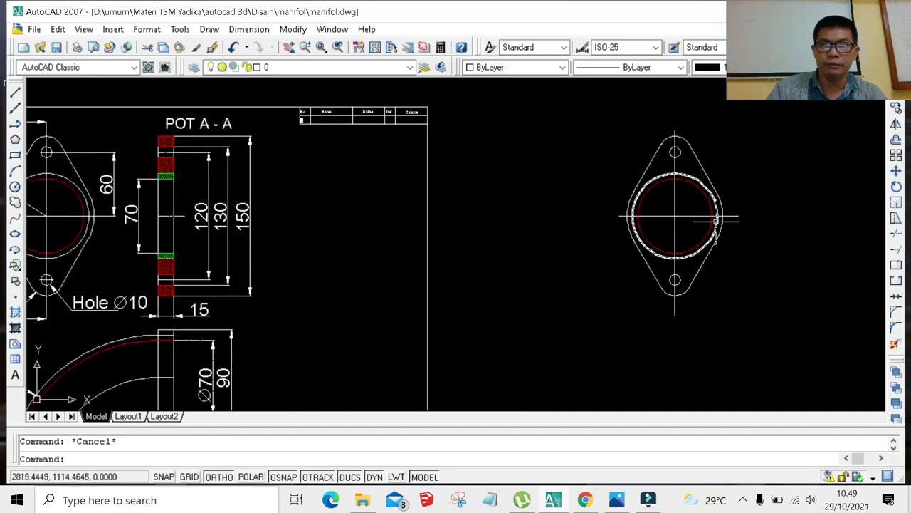
scroll(726, 227, down, 2)
scroll(737, 236, up, 2)
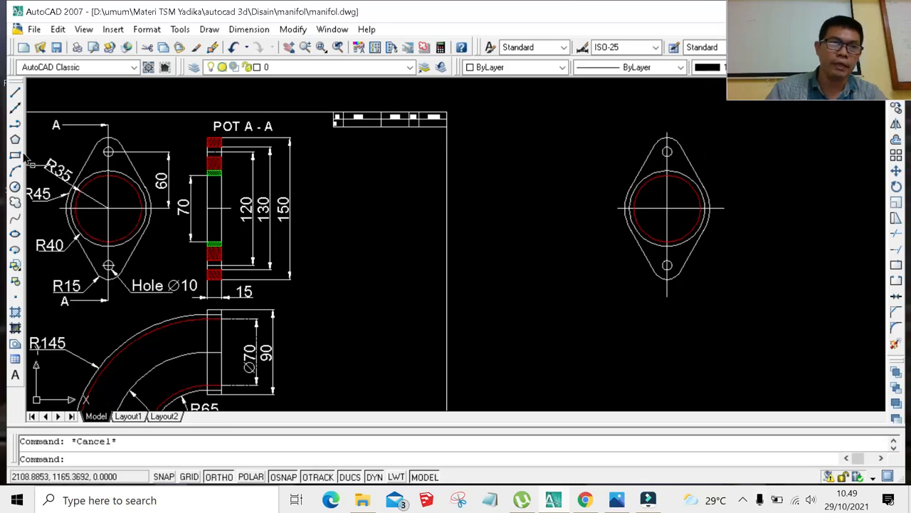
click(15, 93)
scroll(710, 171, up, 3)
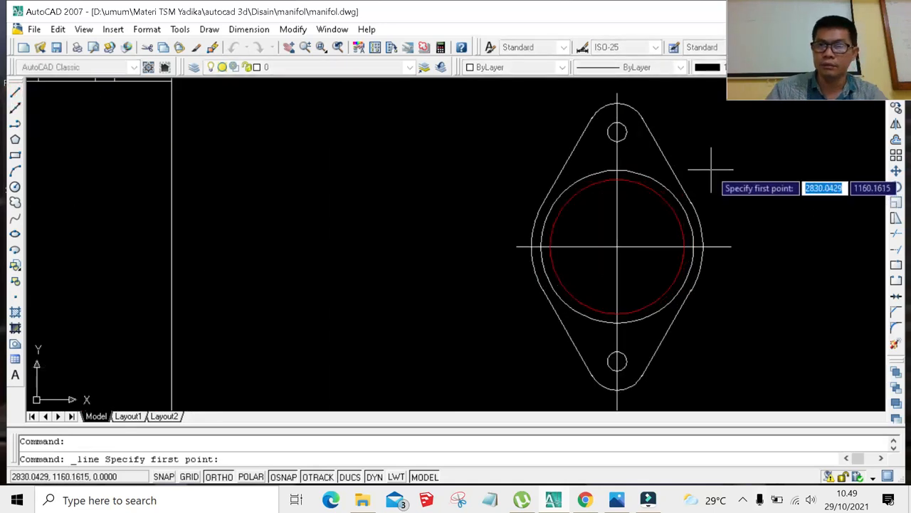
click(617, 104)
scroll(717, 183, down, 5)
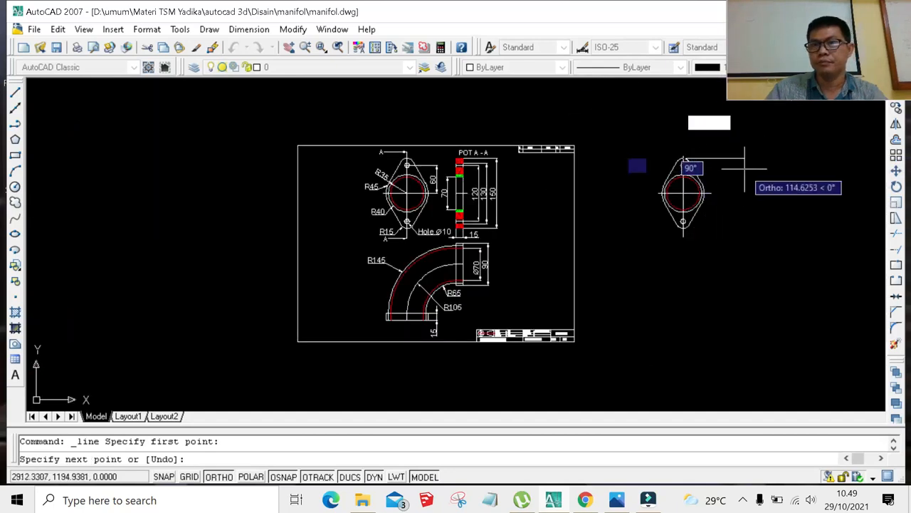
scroll(744, 169, up, 4)
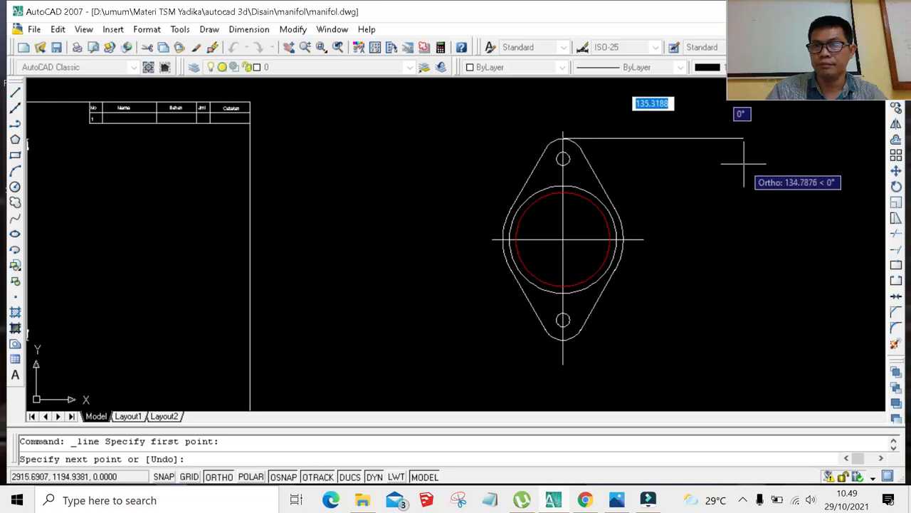
click(749, 164)
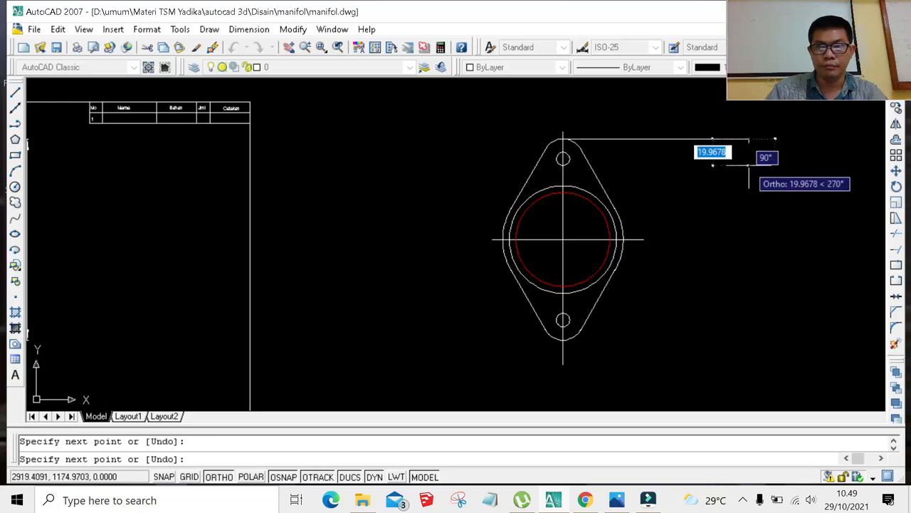
key(Escape)
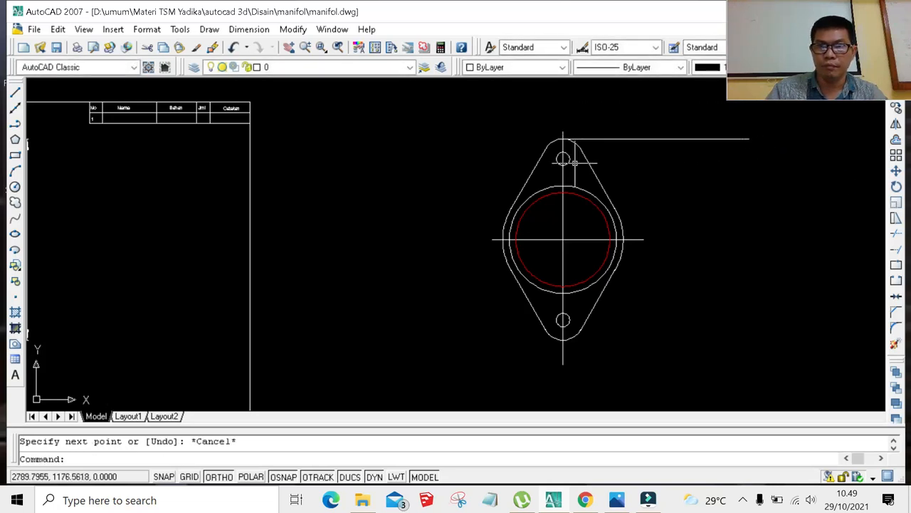
Draw a horizontal projection line from the upper bolt hole's top point rightward, ending level with the end of the lug's projection line.
click(15, 93)
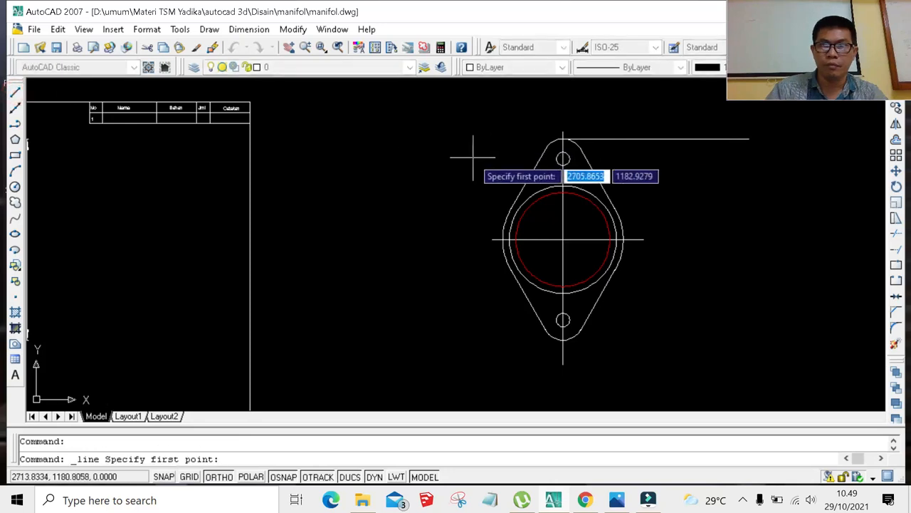
scroll(573, 159, up, 3)
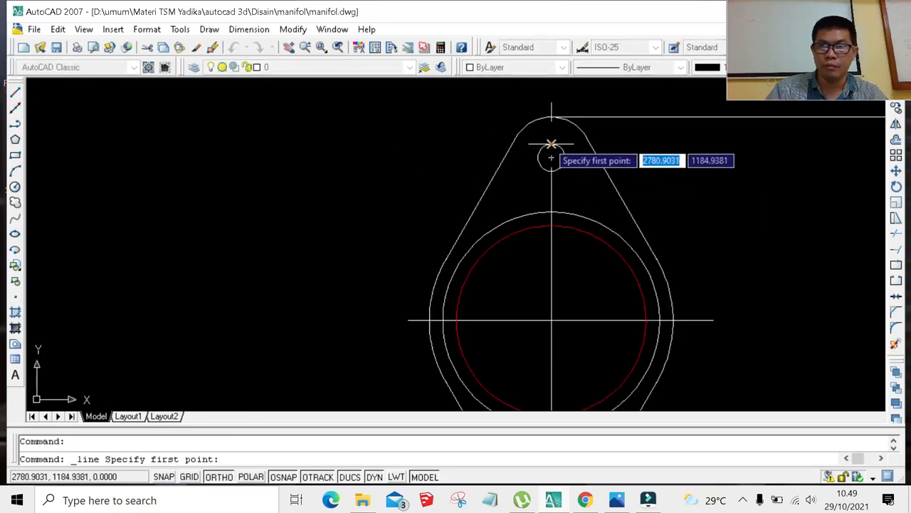
click(548, 142)
scroll(705, 169, down, 5)
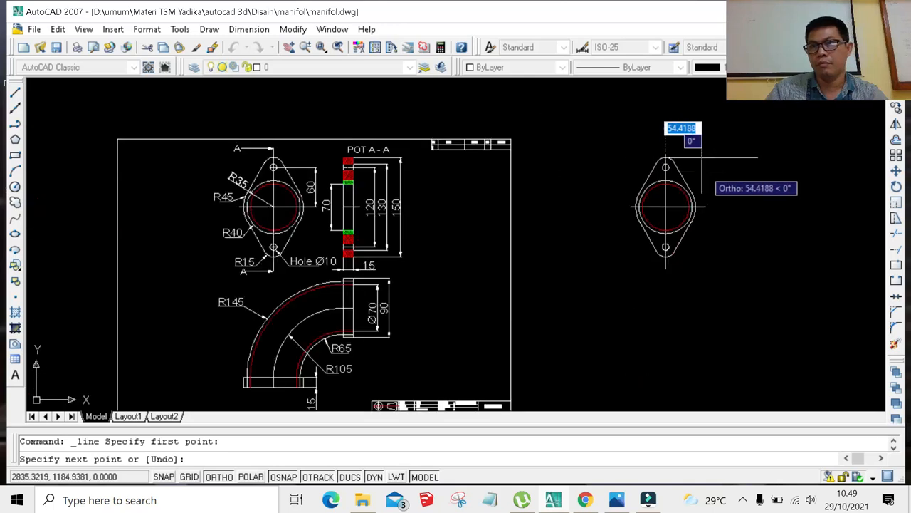
scroll(747, 131, up, 3)
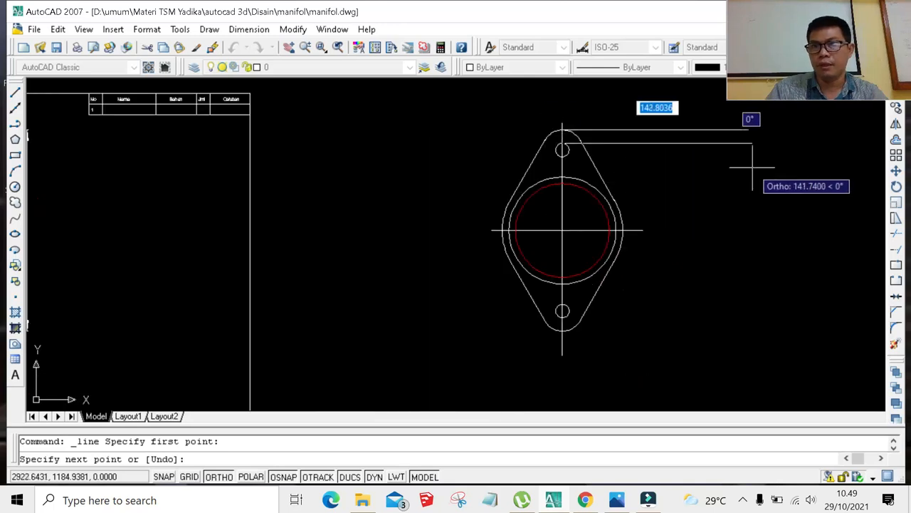
click(748, 131)
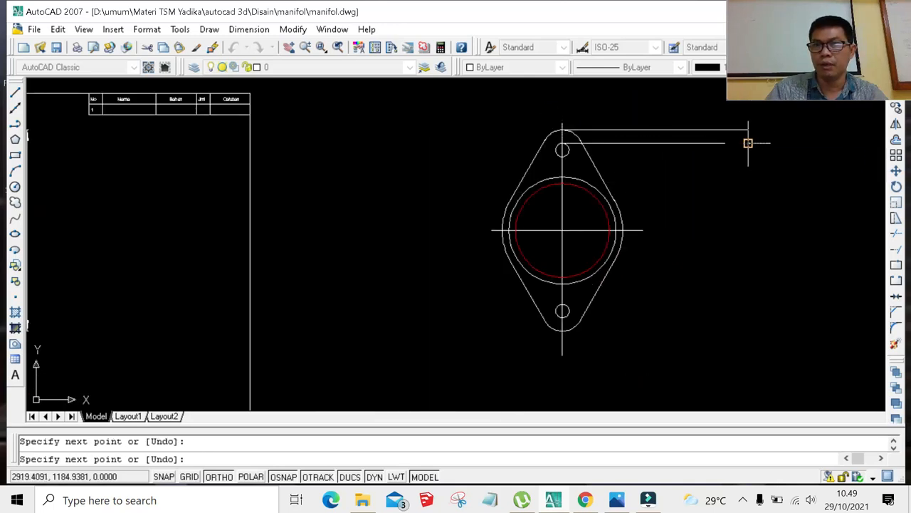
key(Return)
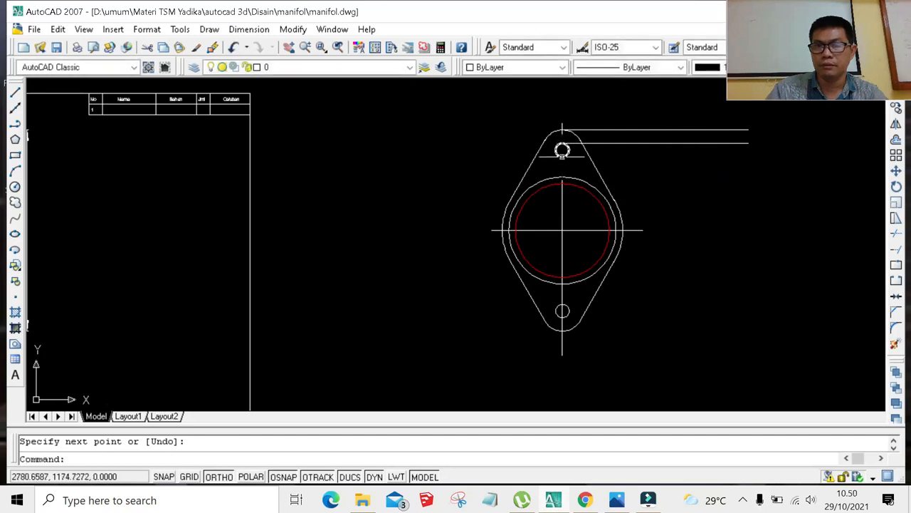
Draw a horizontal projection line from the upper bolt hole's bottom point rightward, ending in line with the two projection lines above.
key(space)
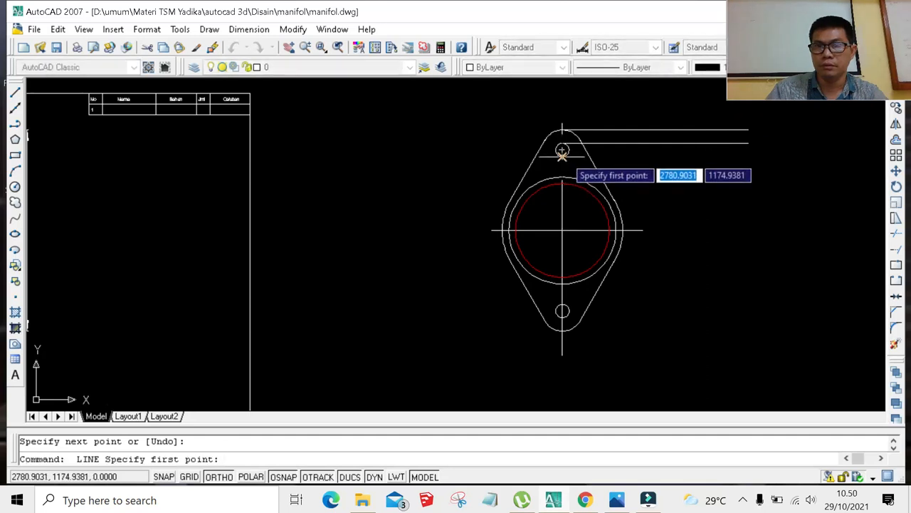
click(562, 155)
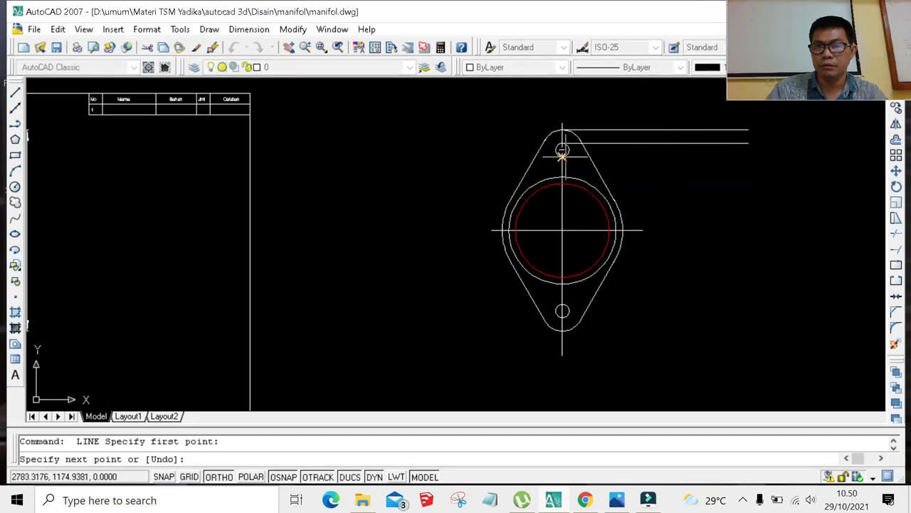
click(748, 155)
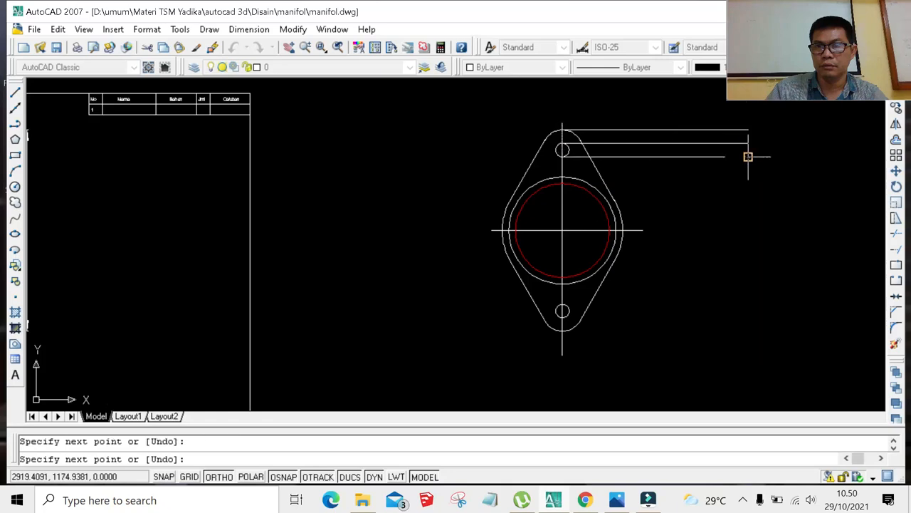
key(Return)
Draw a horizontal projection line from the top of the white circle around the red one rightward, ending in line with the lines above.
scroll(708, 204, up, 3)
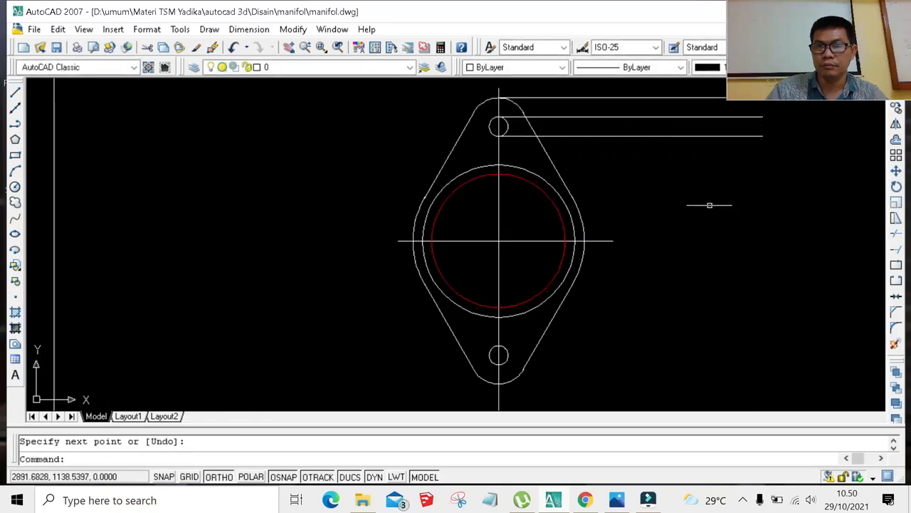
scroll(702, 199, down, 4)
scroll(730, 194, up, 3)
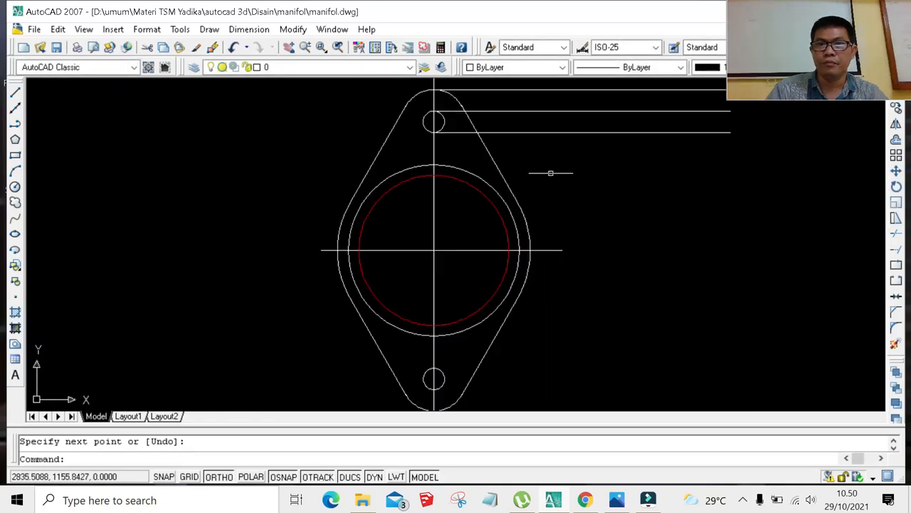
key(Return)
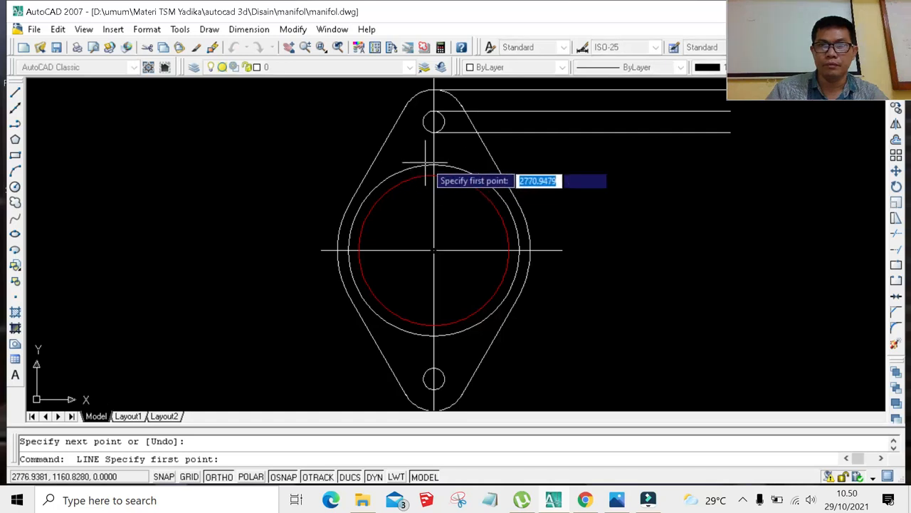
click(434, 165)
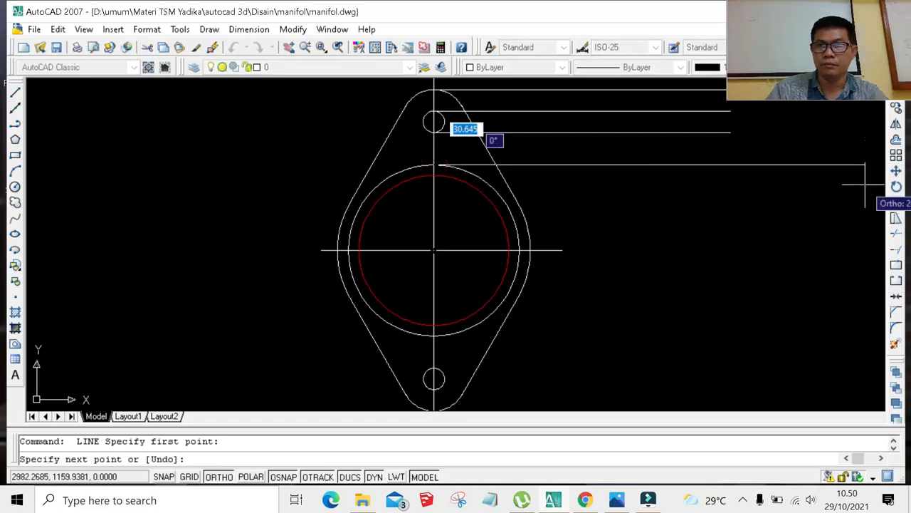
click(730, 164)
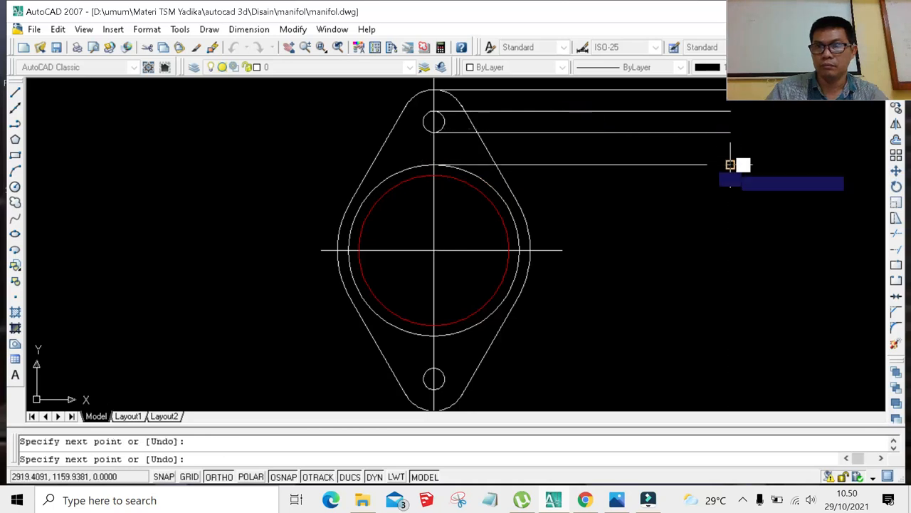
key(Return)
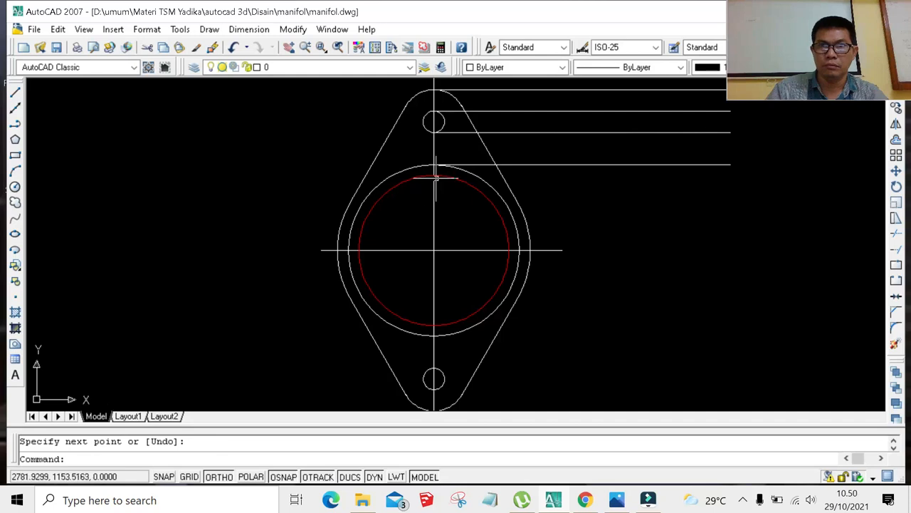
Draw a horizontal projection line from the top of the red circle rightward, ending in line with the projection lines above.
key(Return)
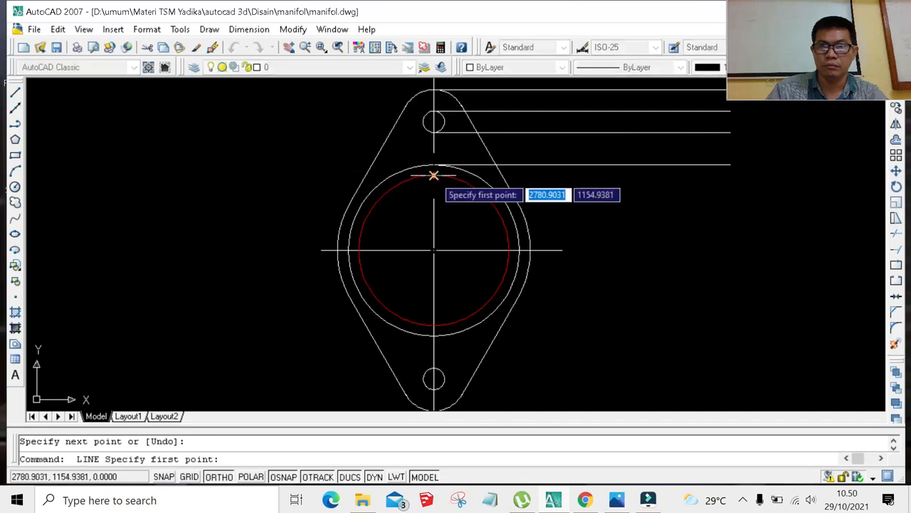
click(433, 175)
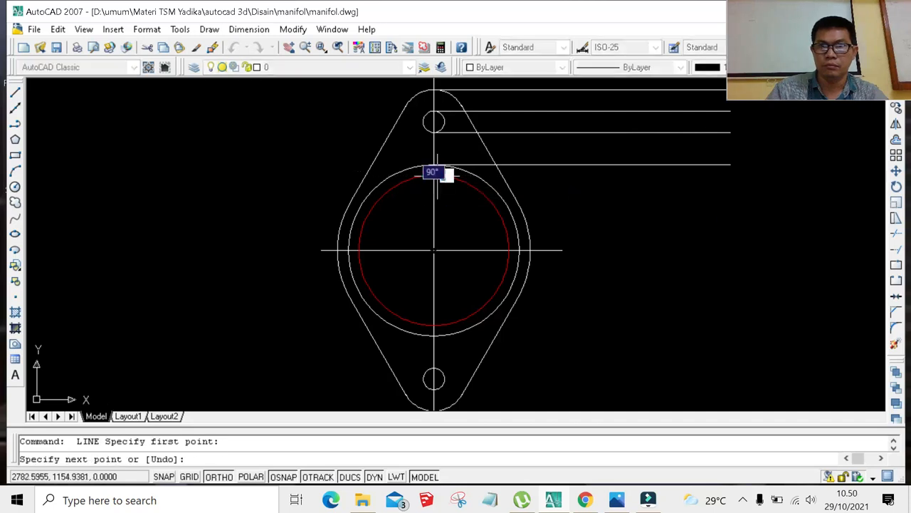
click(730, 175)
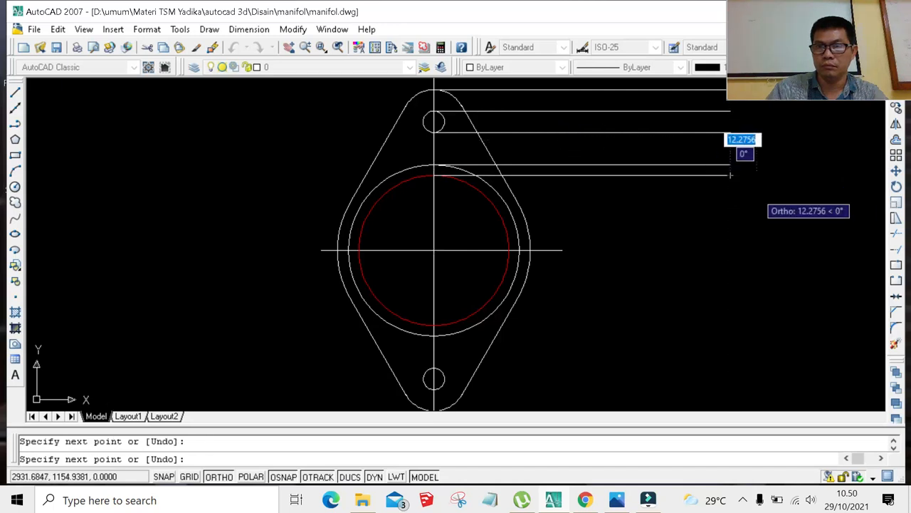
key(Return)
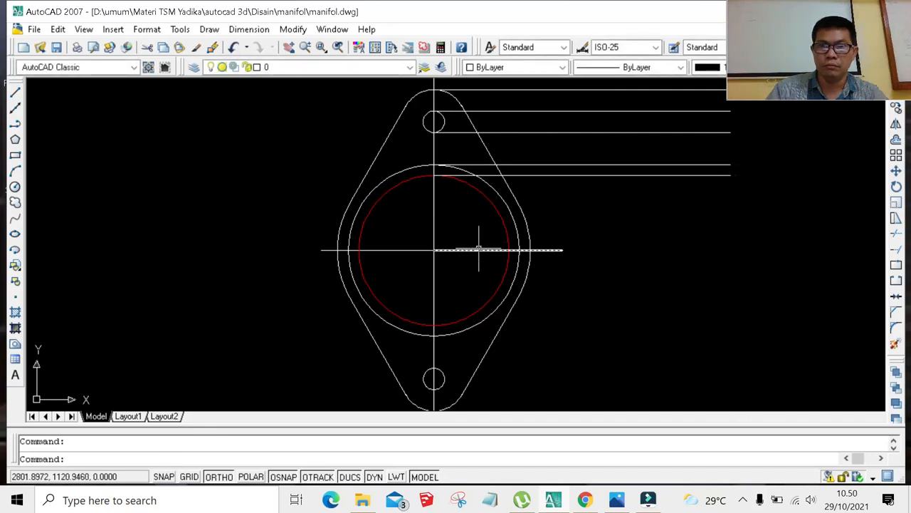
Draw a line about 79 mm long from the right end of the horizontal centre line, ending level with the projection lines.
key(Return)
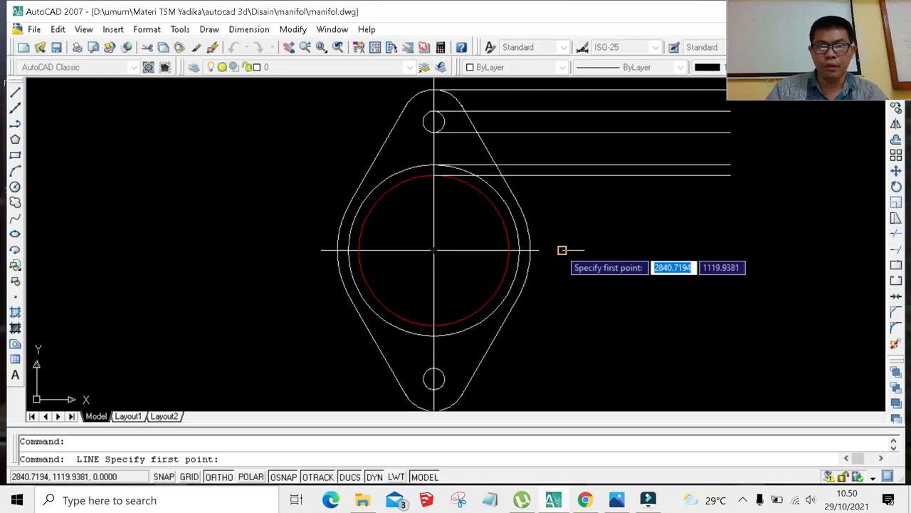
key(Escape)
scroll(563, 228, down, 3)
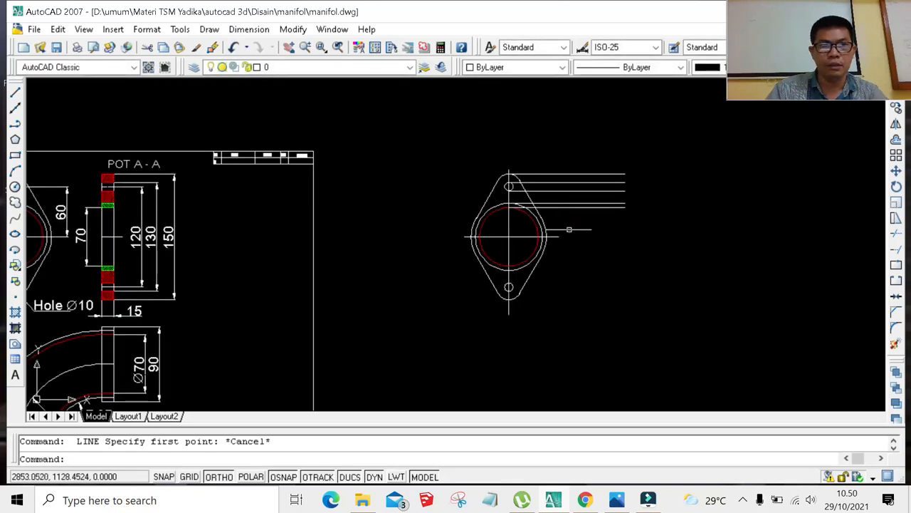
scroll(602, 232, up, 2)
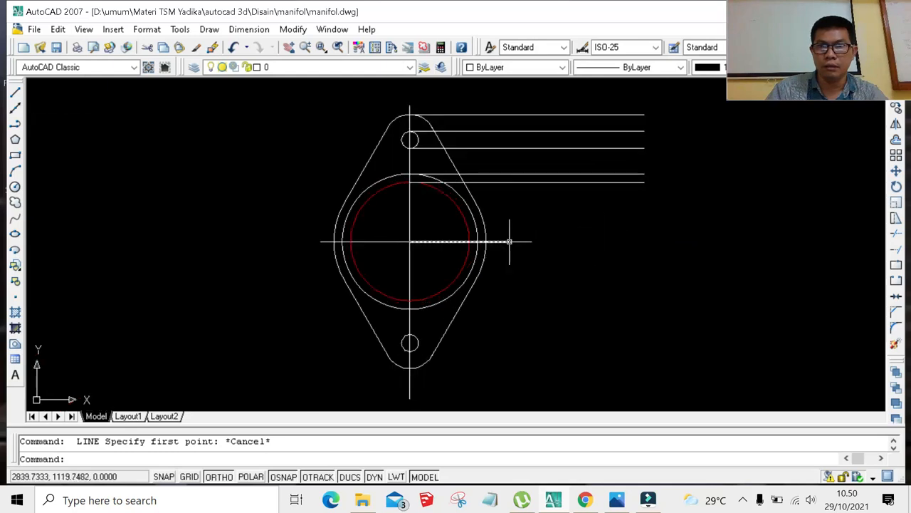
click(14, 94)
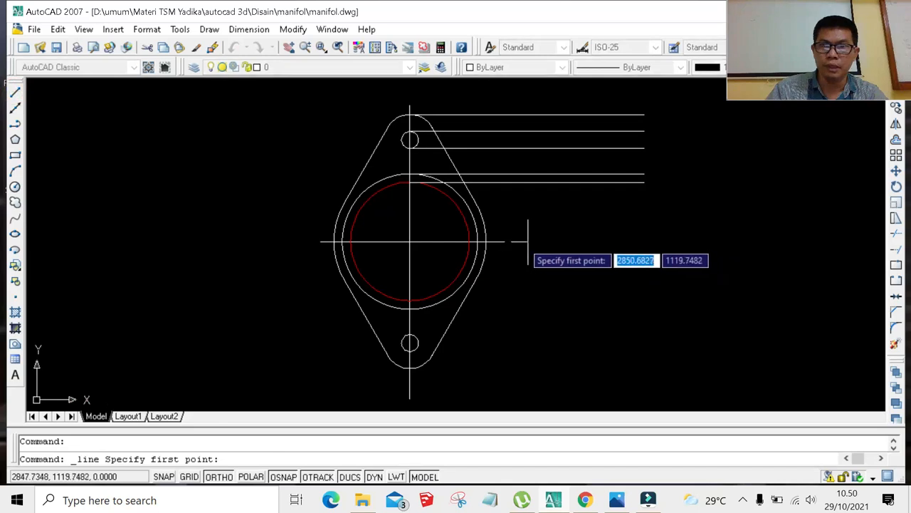
click(511, 242)
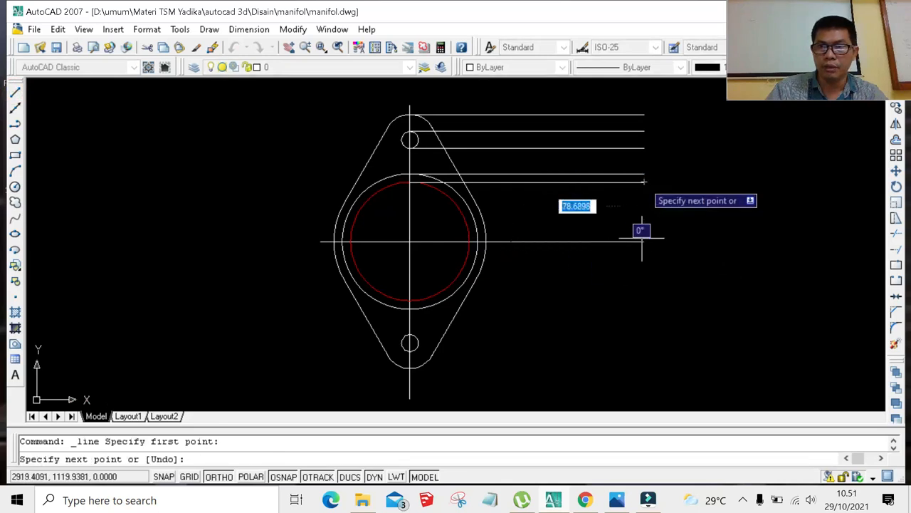
click(644, 241)
key(Return)
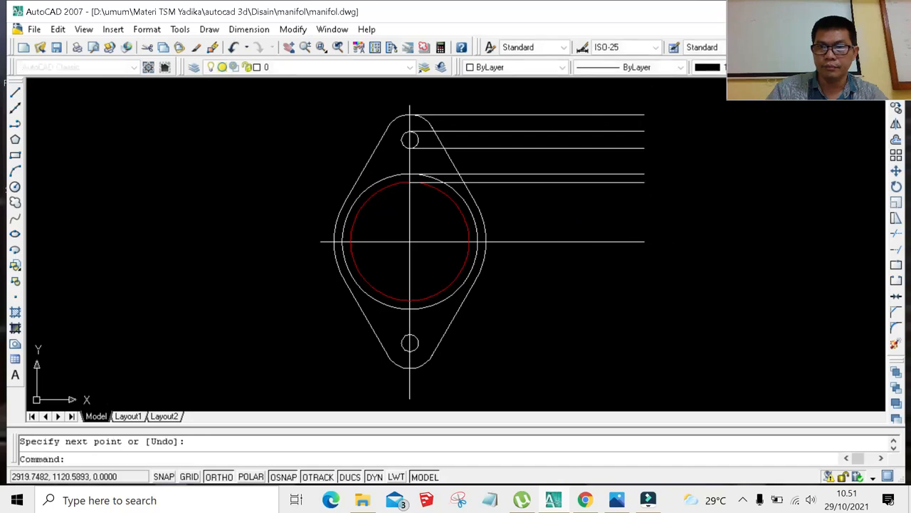
scroll(640, 238, down, 3)
scroll(621, 216, up, 2)
scroll(621, 214, up, 2)
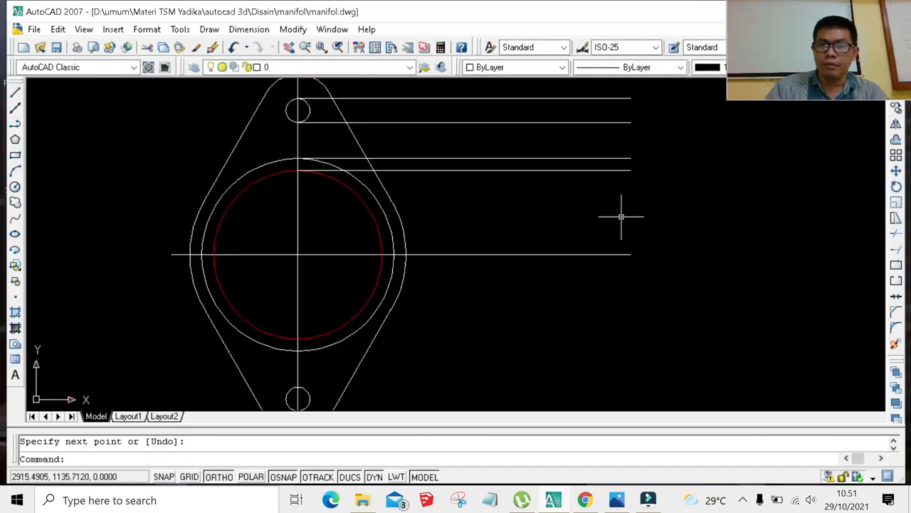
scroll(622, 212, down, 1)
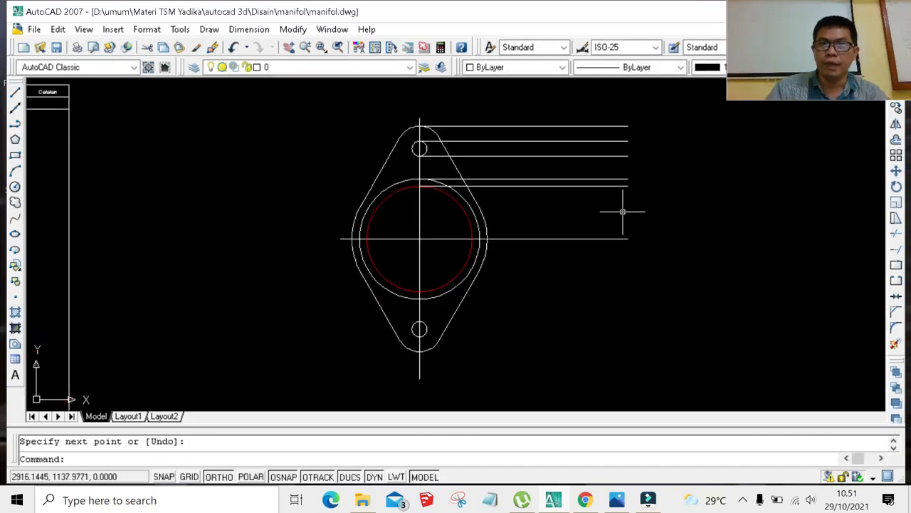
click(14, 96)
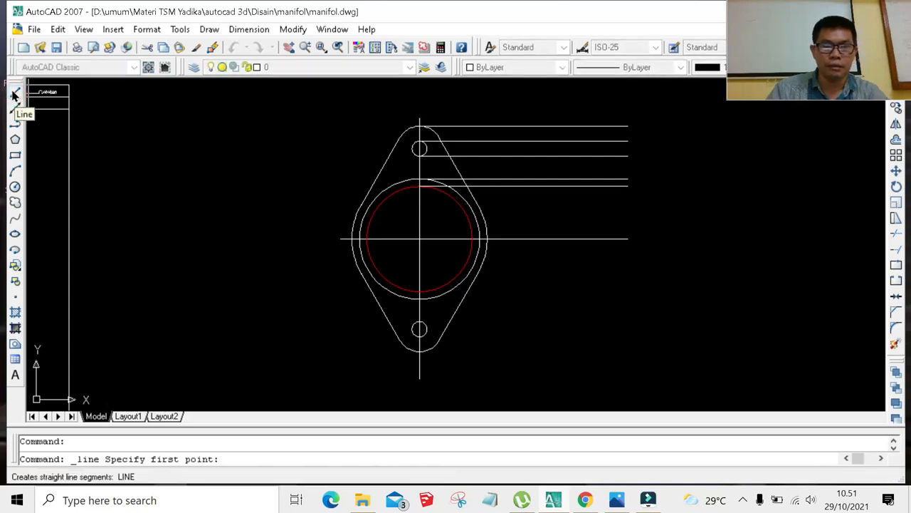
key(Escape)
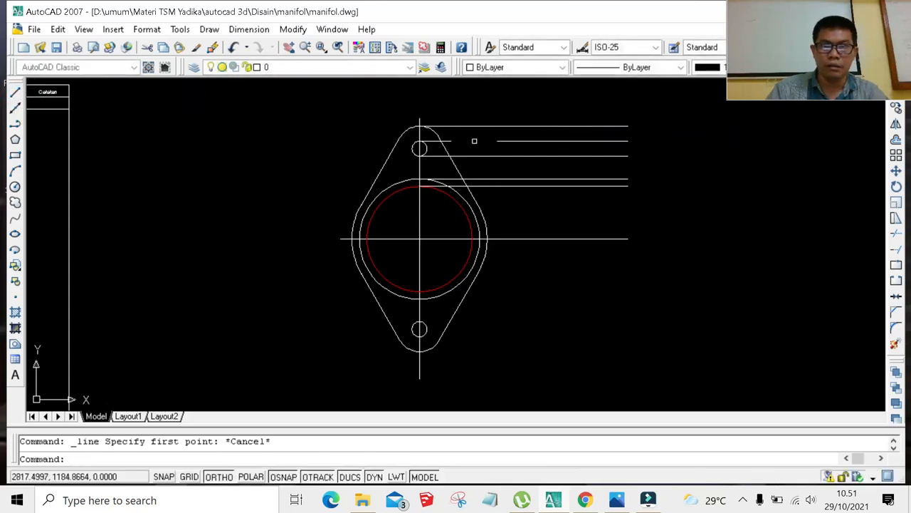
Mirror the five upper projection lines and the centre line extension about the flange's horizontal centre line, keeping the source objects.
click(515, 126)
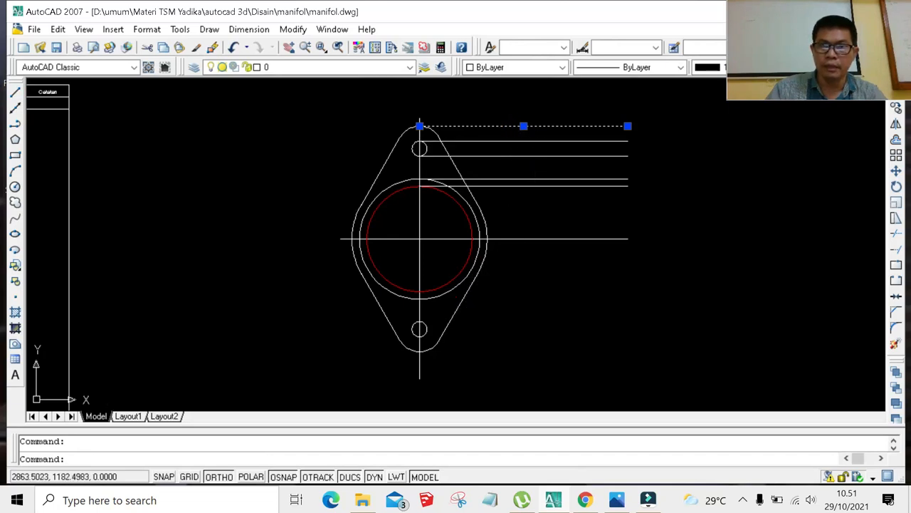
click(546, 141)
click(545, 155)
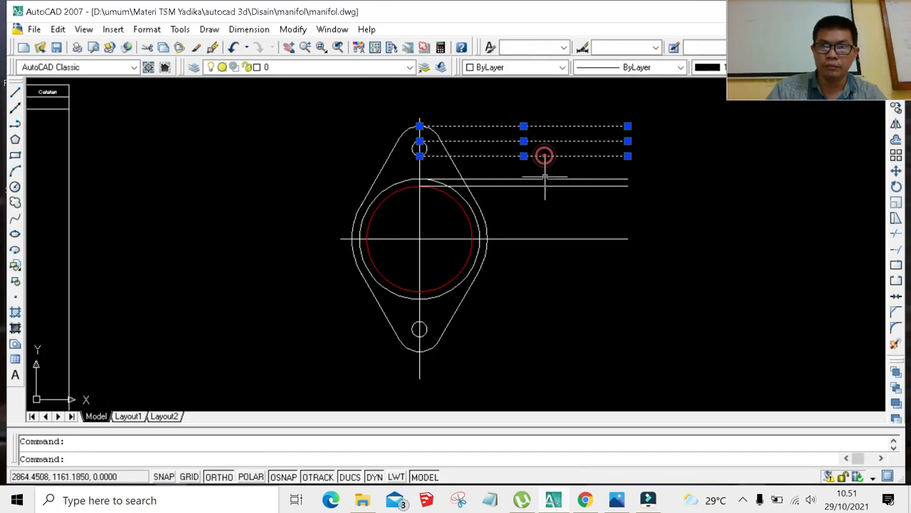
click(545, 179)
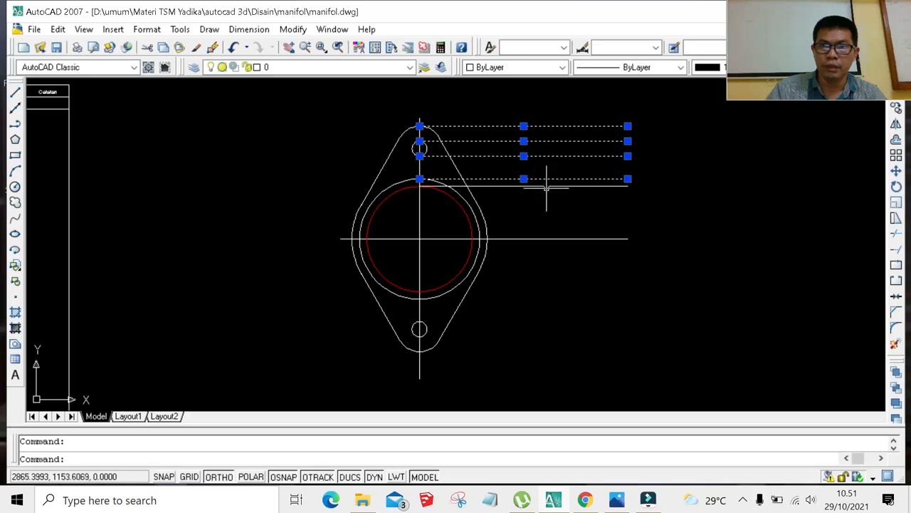
click(545, 187)
click(535, 238)
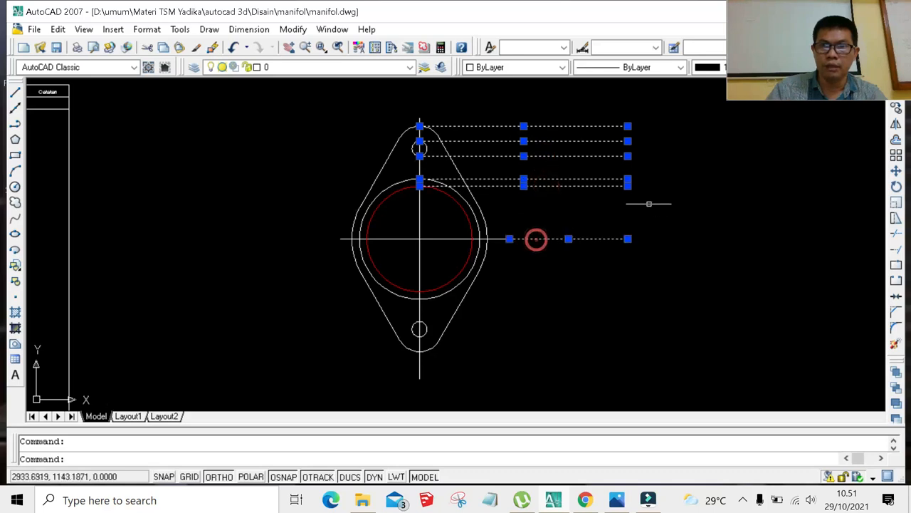
click(897, 141)
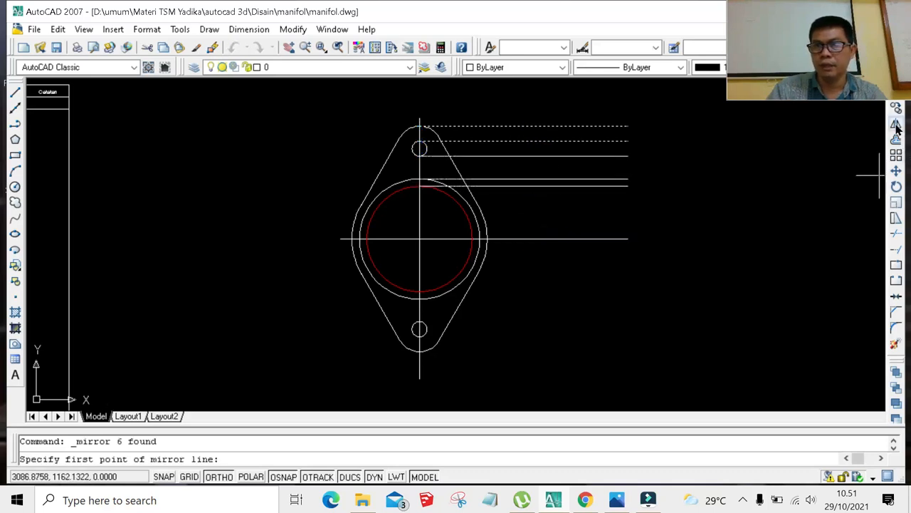
click(419, 238)
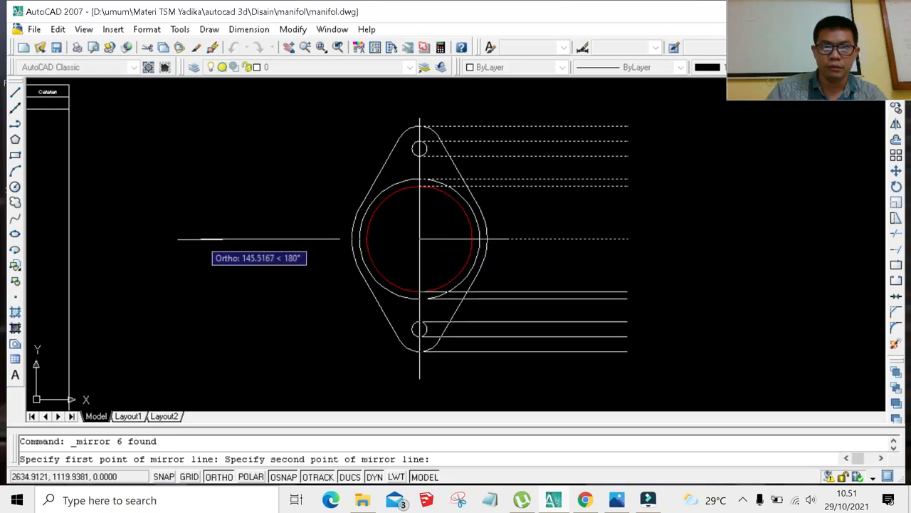
click(201, 239)
key(Return)
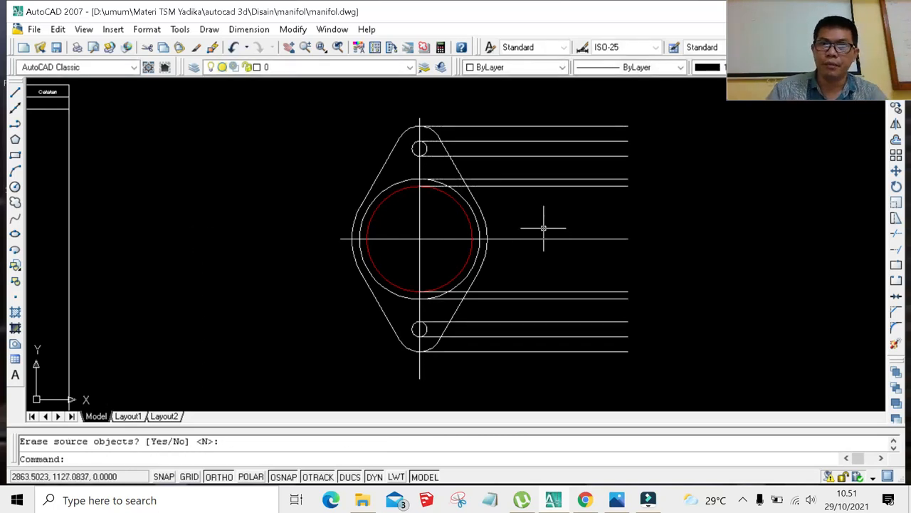
Draw a vertical line joining the right ends of the projection lines, from the uppermost line to the lowest one.
click(15, 93)
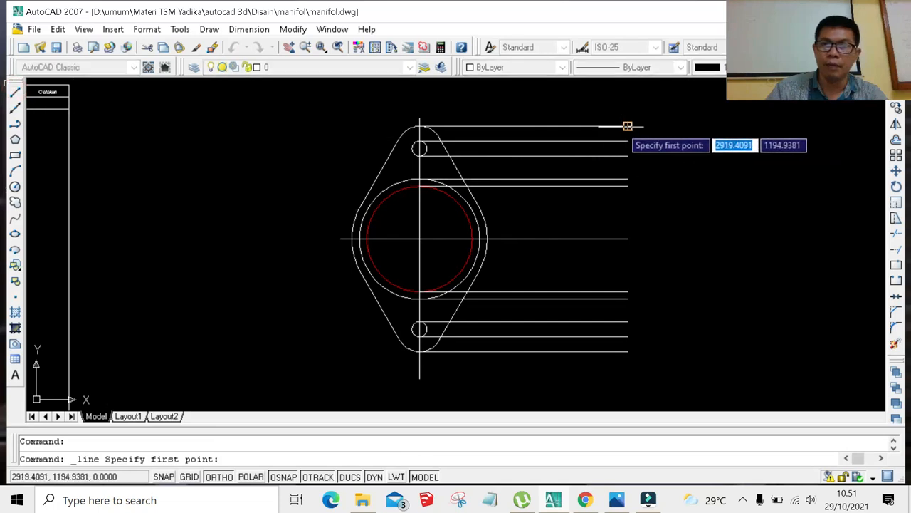
click(627, 126)
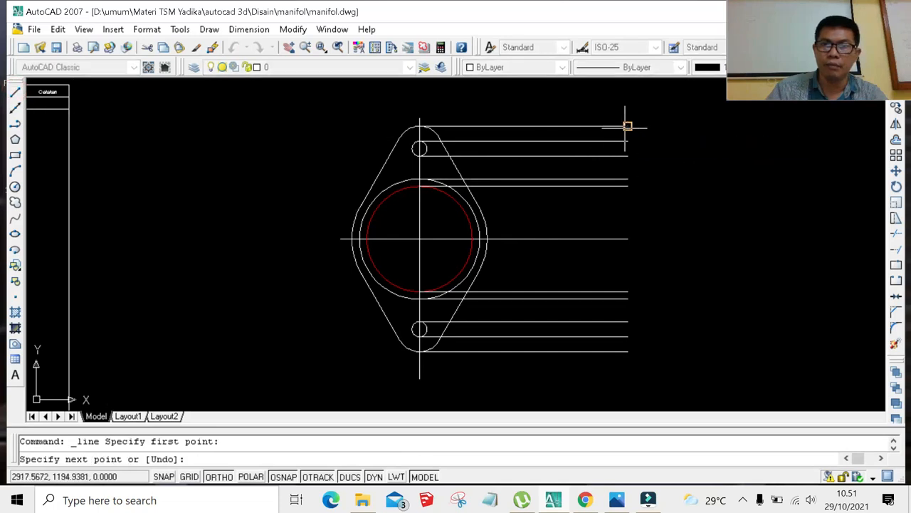
click(627, 351)
key(Escape)
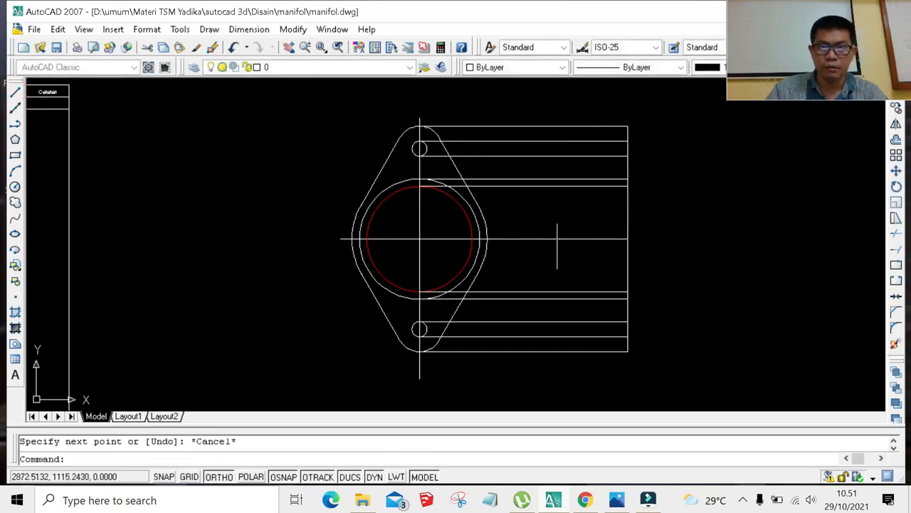
Try to offset the vertical end line by 15 mm away from the flange, and undo that offset.
scroll(626, 222, down, 4)
scroll(478, 257, down, 3)
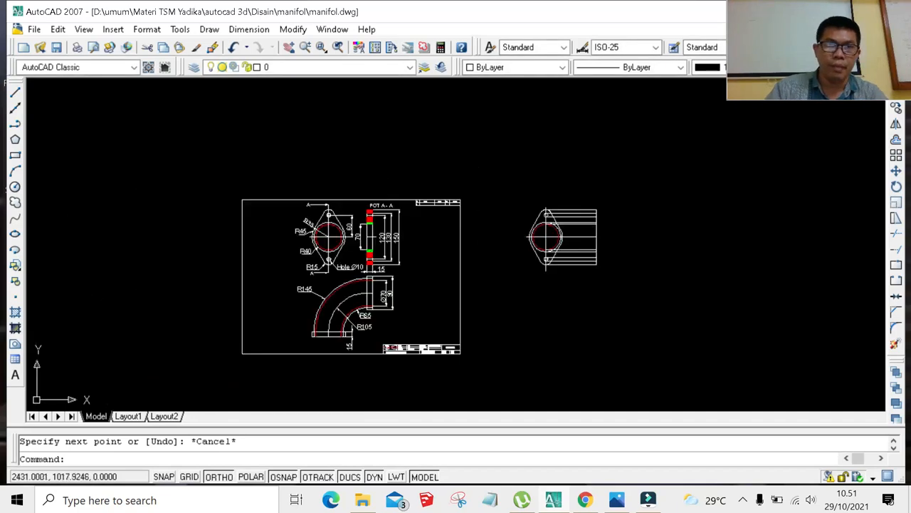
scroll(420, 272, up, 3)
scroll(776, 192, up, 3)
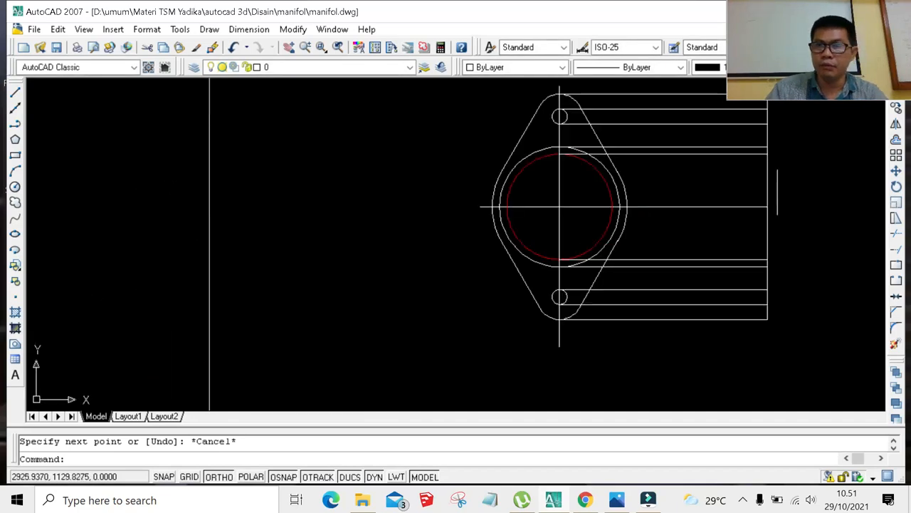
click(767, 178)
scroll(759, 178, down, 4)
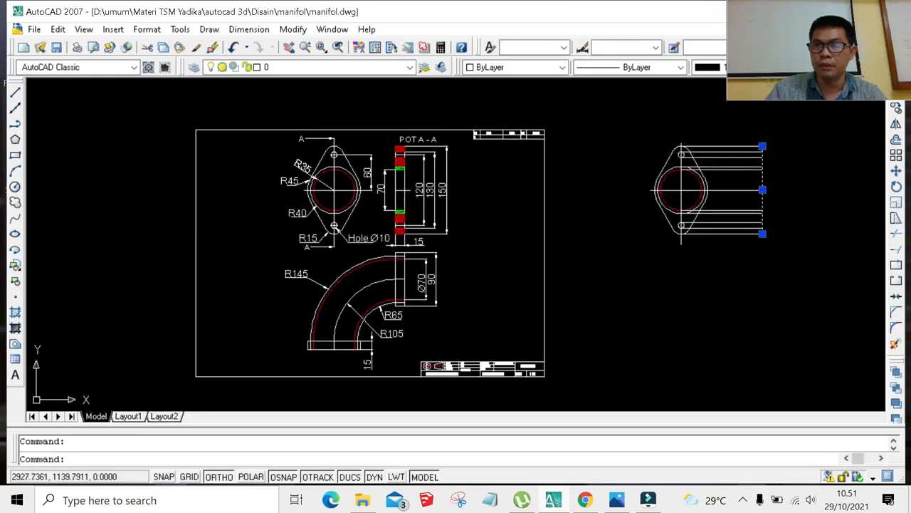
click(897, 141)
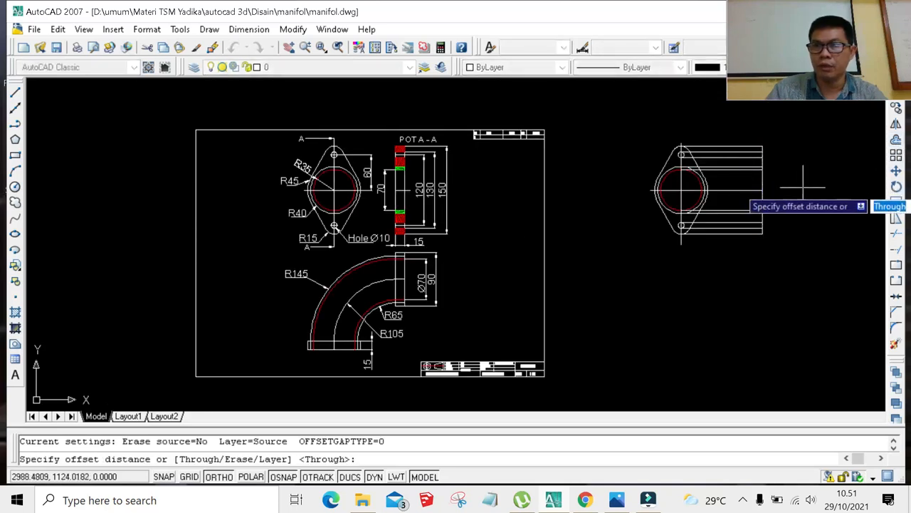
text(15)
key(Return)
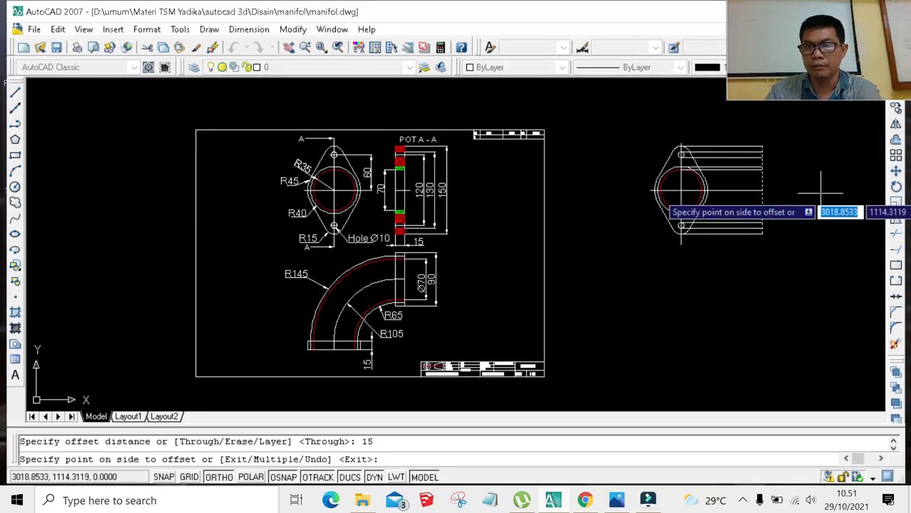
scroll(774, 192, up, 4)
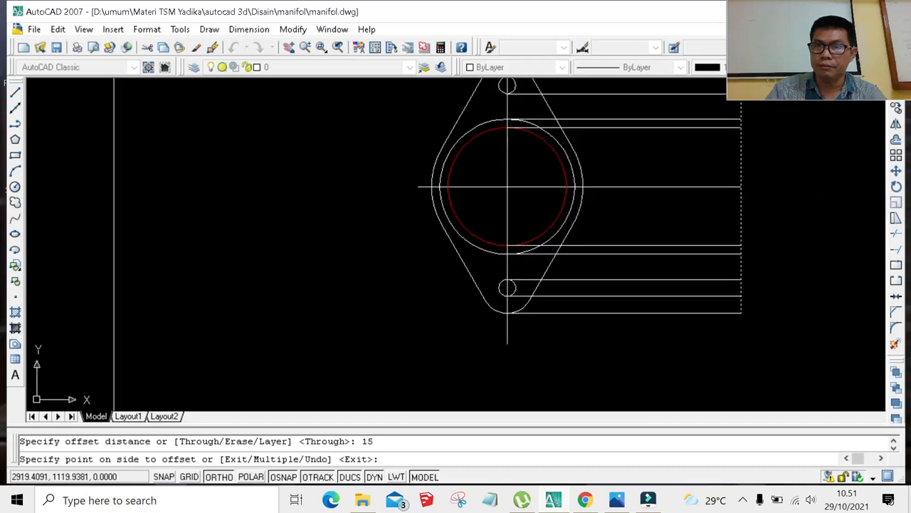
click(753, 187)
key(ctrl+z)
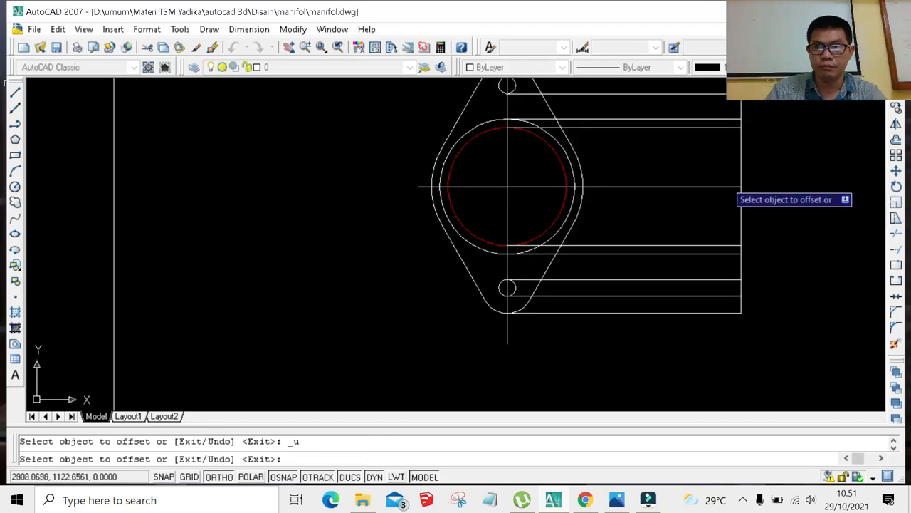
Offset the vertical end line inward, toward the flange, with the 15 mm offset distance.
click(741, 167)
scroll(679, 178, down, 5)
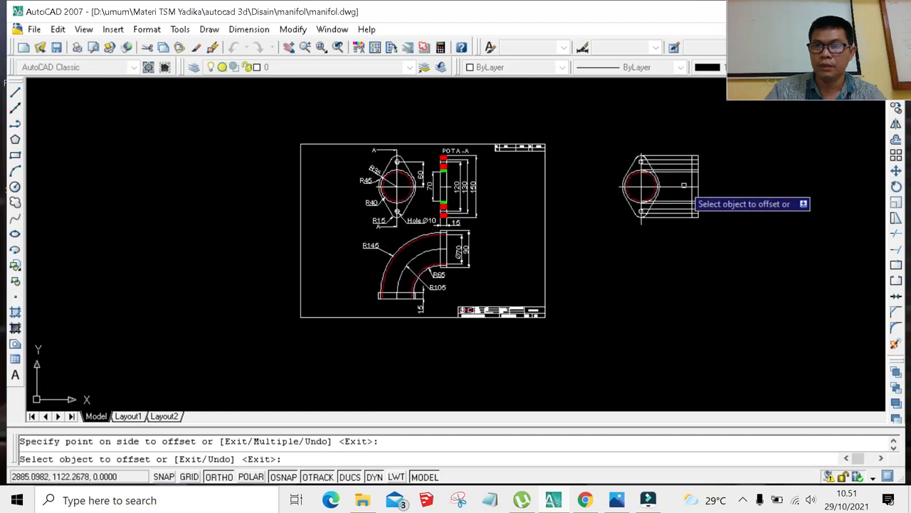
scroll(676, 188, up, 2)
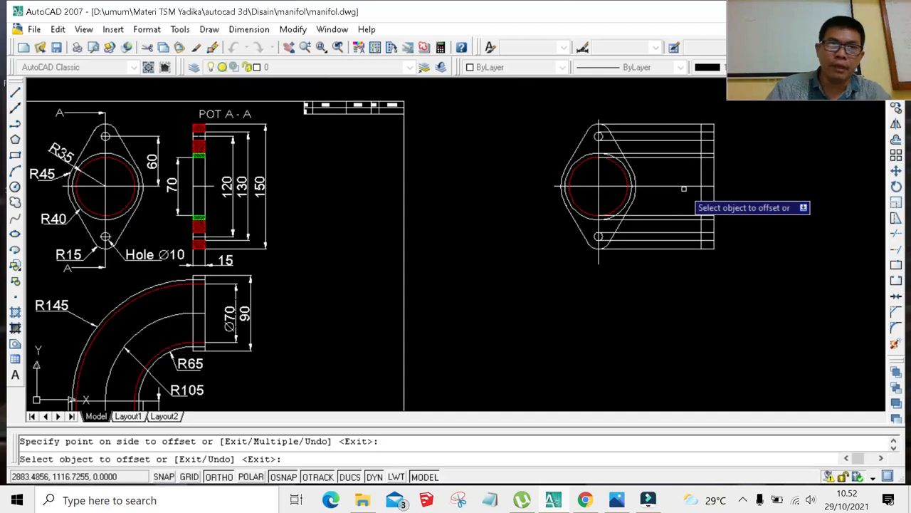
key(Escape)
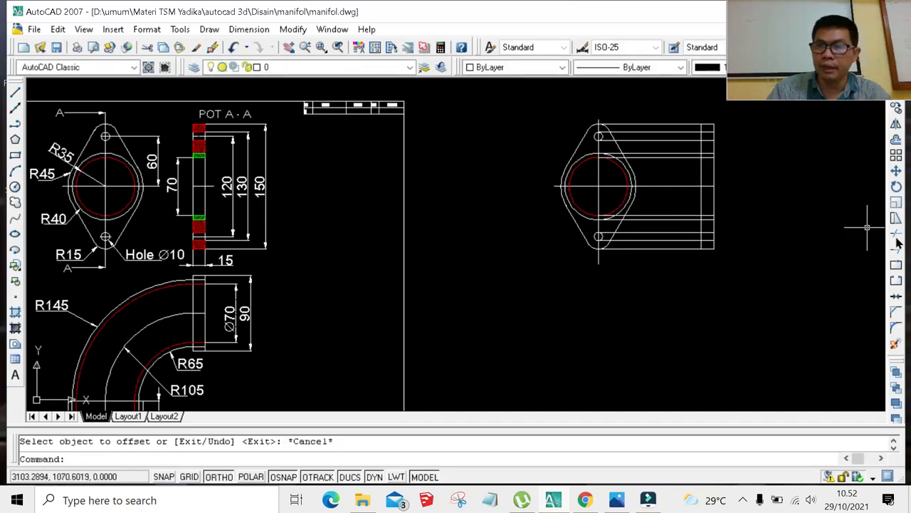
Trim the horizontal projection lines and the centre line between the flange's front view and the side view.
text(tr)
key(Return)
key(Return)
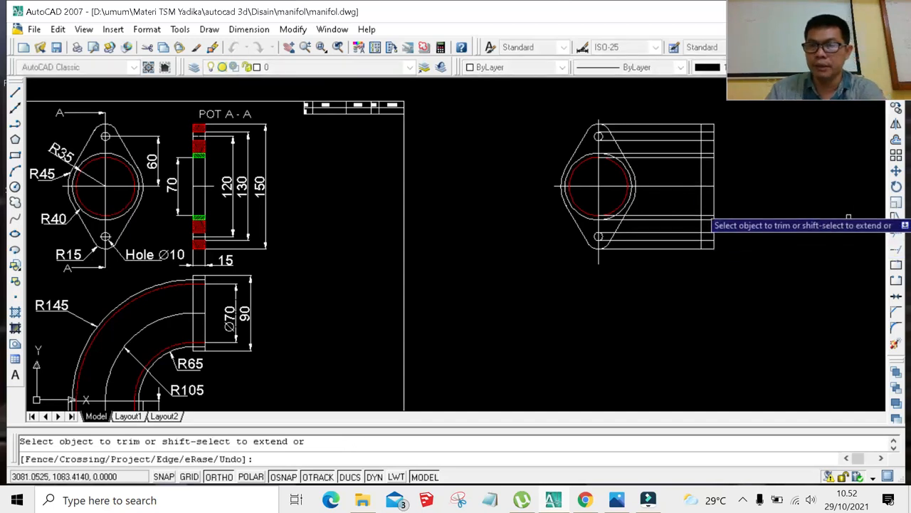
click(663, 125)
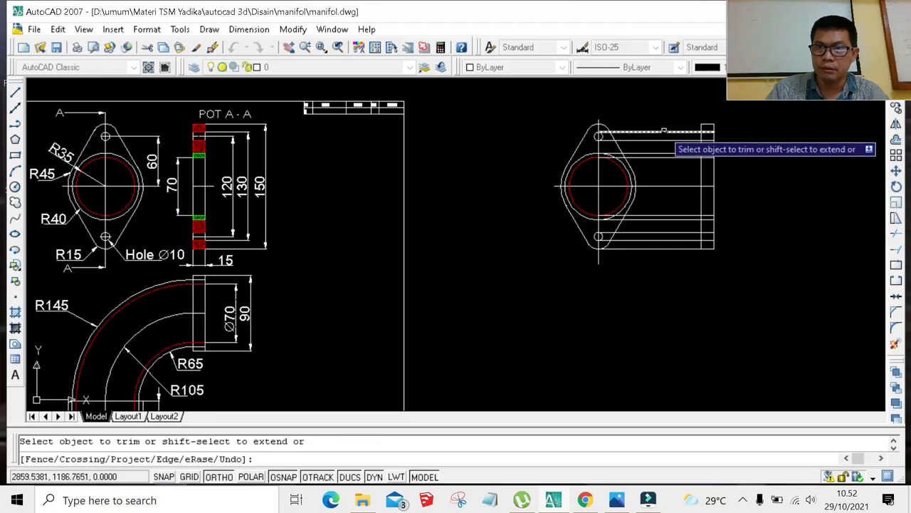
click(663, 140)
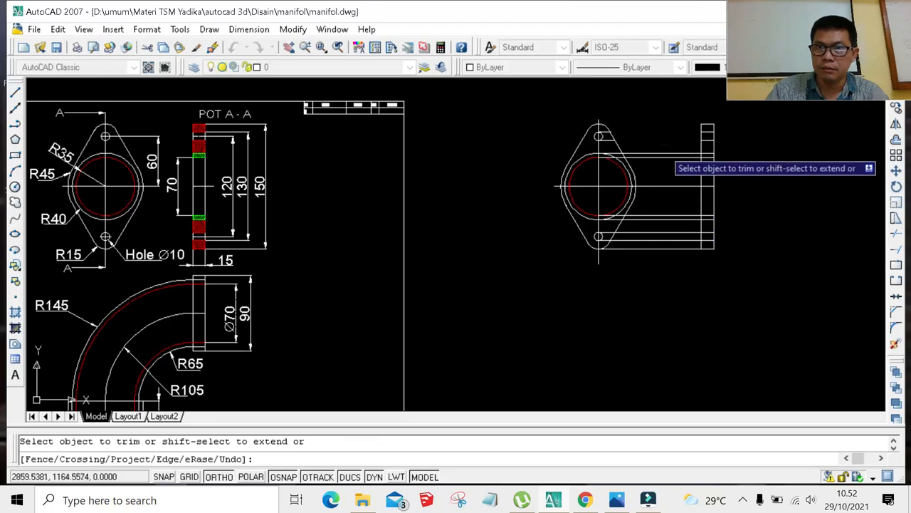
click(664, 156)
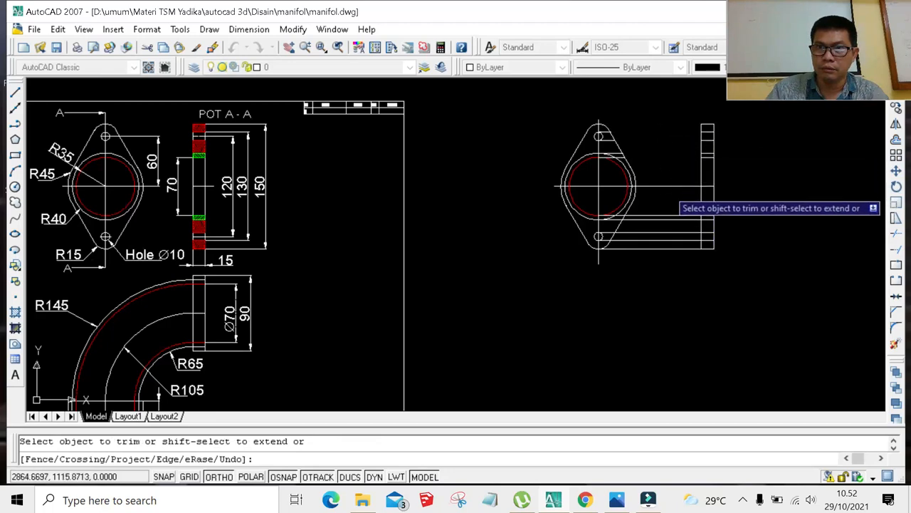
click(670, 187)
click(662, 215)
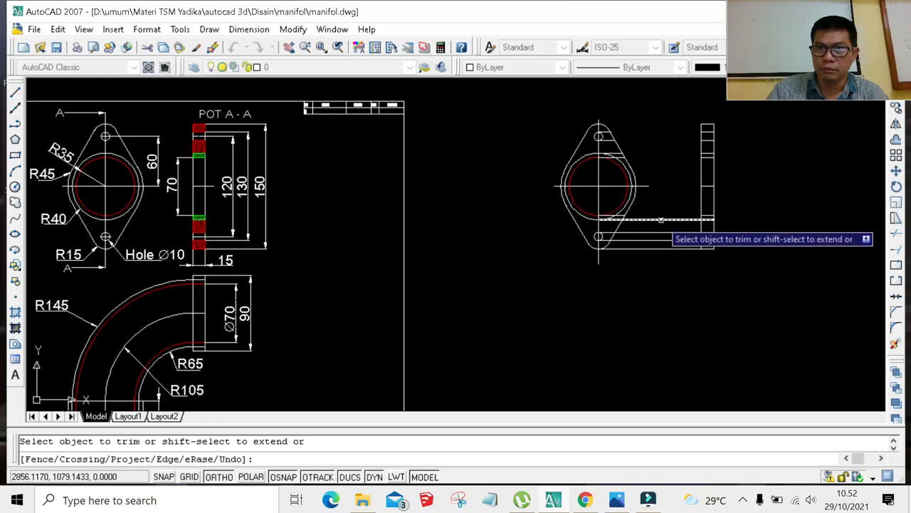
click(664, 222)
click(664, 234)
click(662, 239)
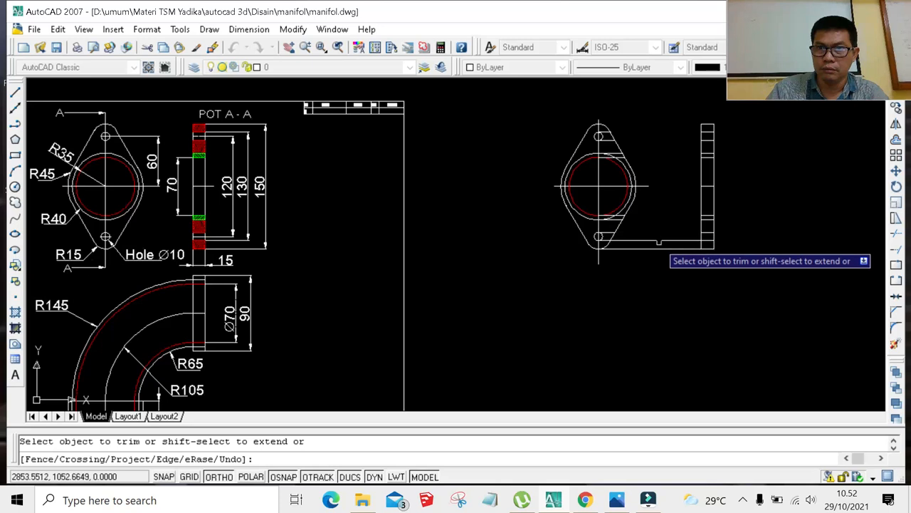
click(660, 242)
click(659, 249)
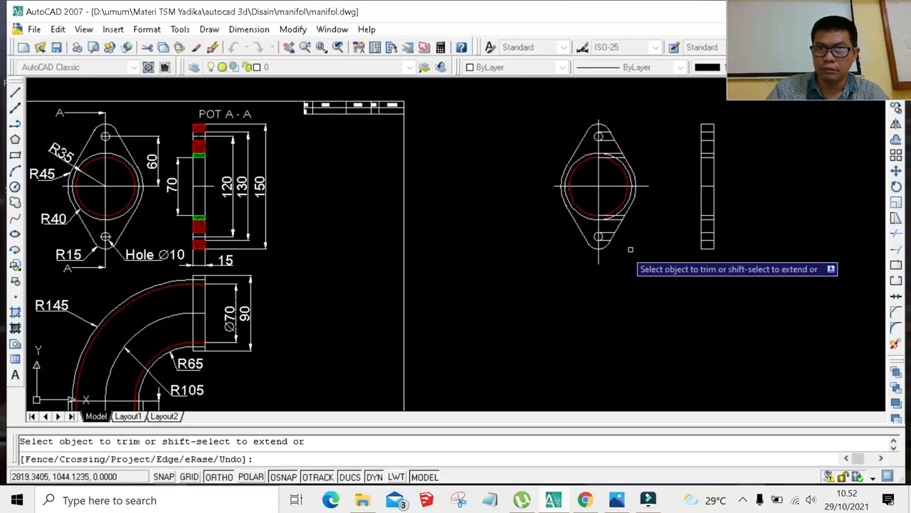
key(Escape)
Delete the eight leftover projection line stubs inside the right half of the flange's front view.
scroll(601, 231, up, 4)
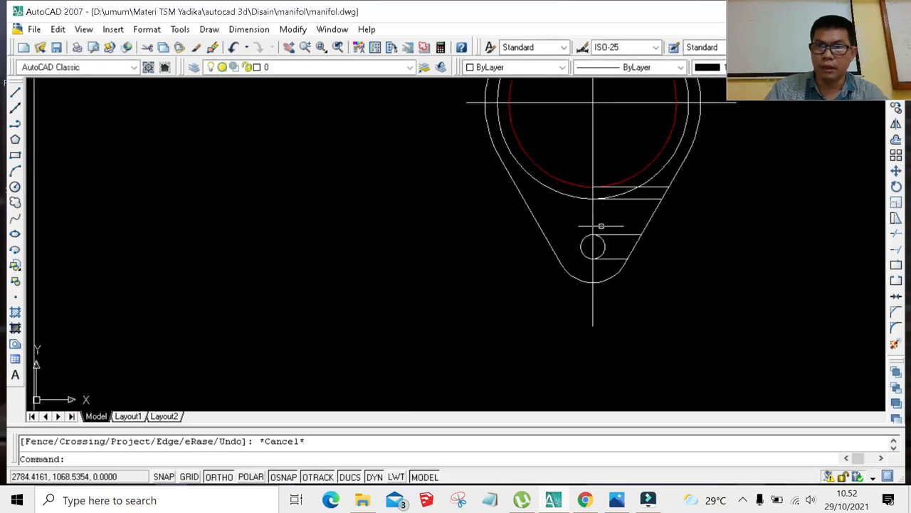
click(616, 234)
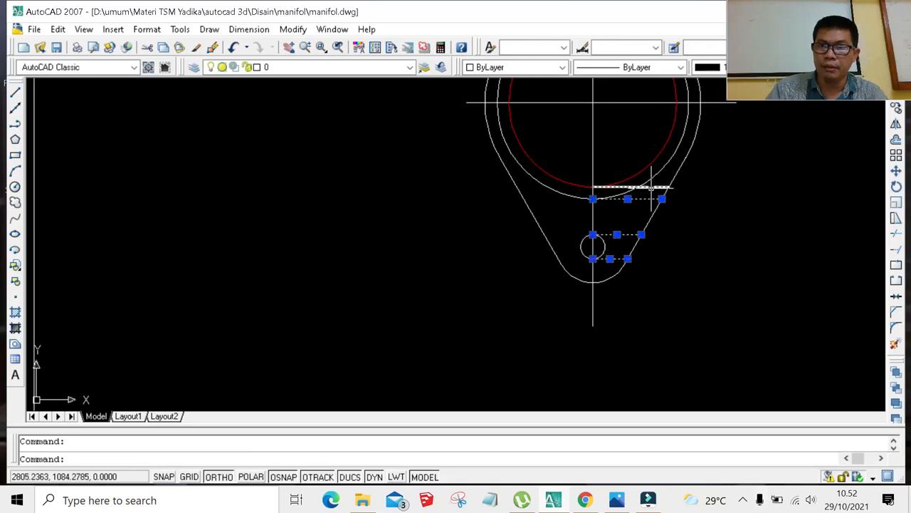
scroll(655, 181, down, 5)
scroll(643, 104, up, 6)
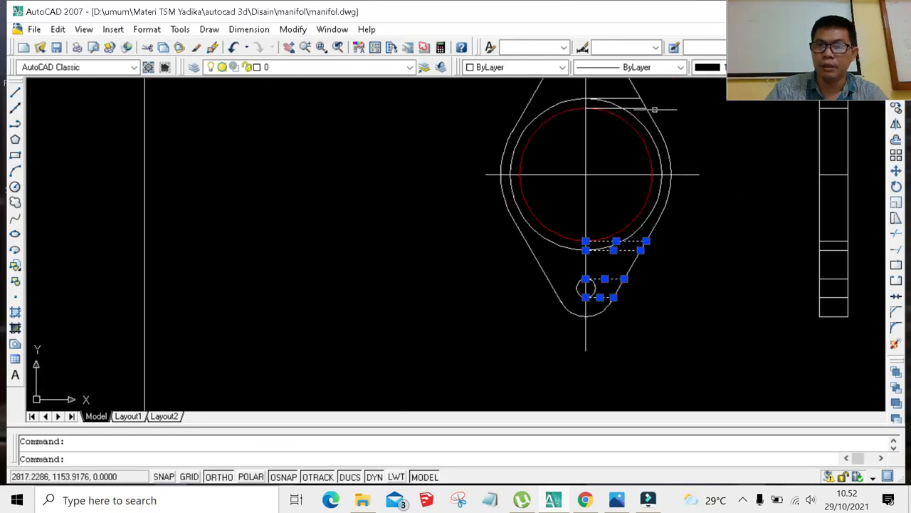
click(612, 114)
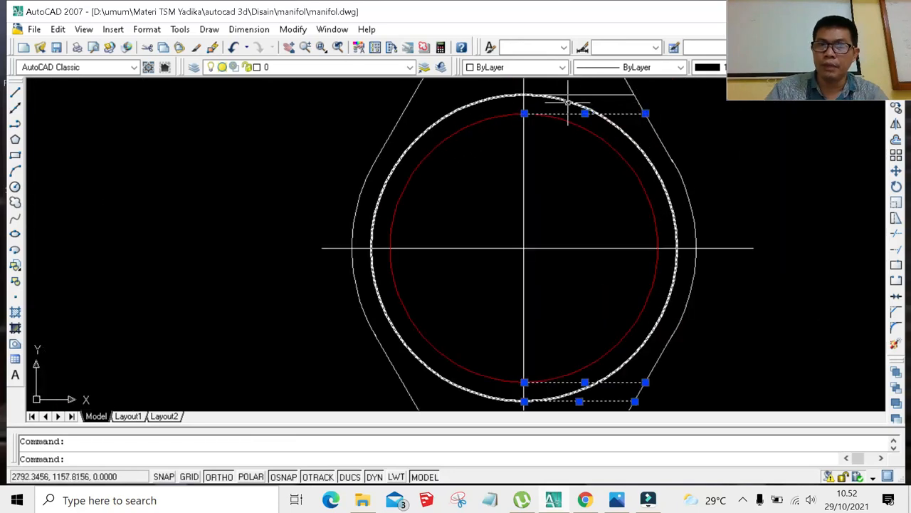
scroll(593, 92, down, 5)
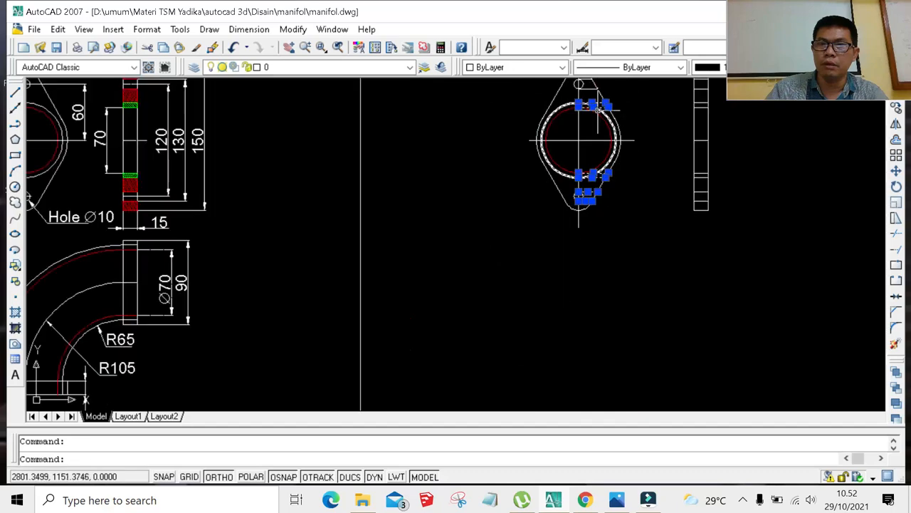
scroll(593, 91, up, 4)
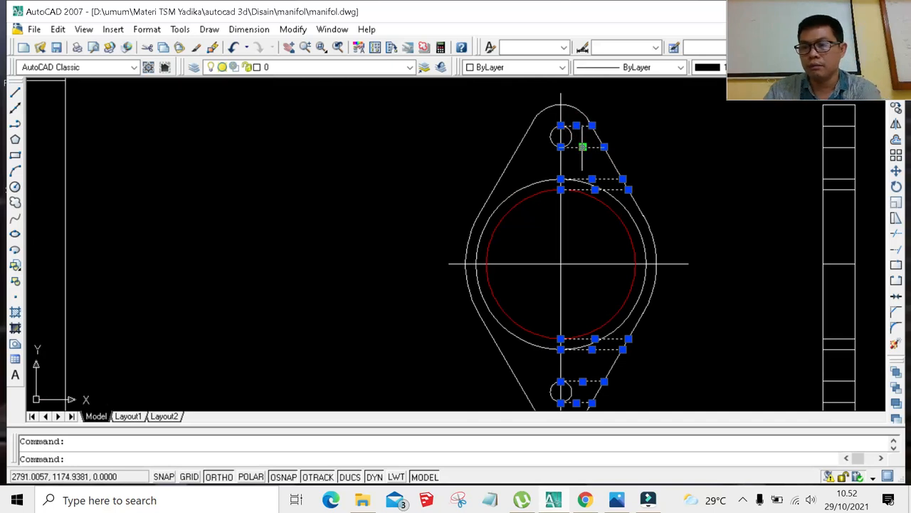
key(Delete)
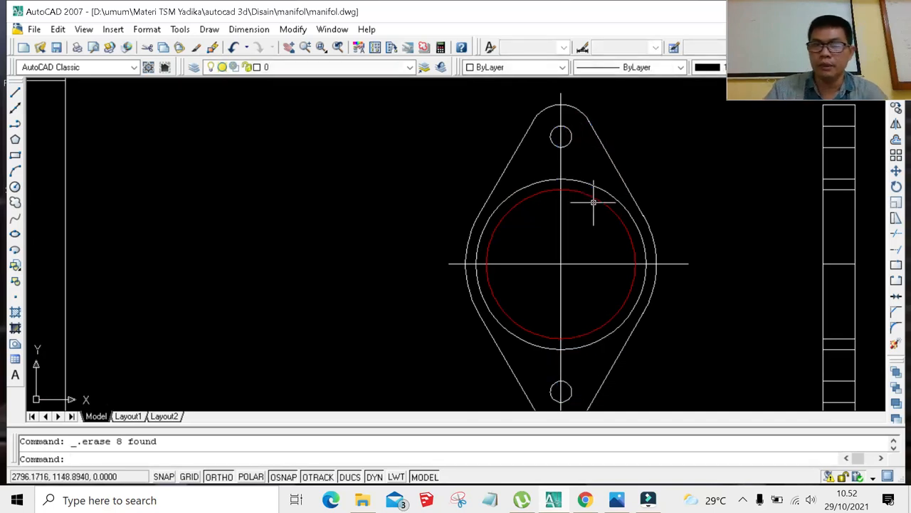
scroll(593, 202, down, 5)
scroll(586, 243, up, 4)
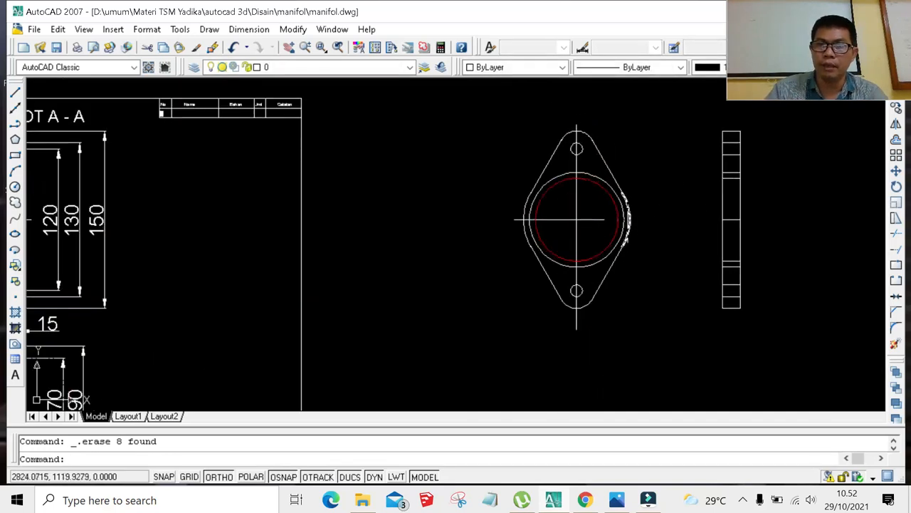
scroll(598, 232, down, 2)
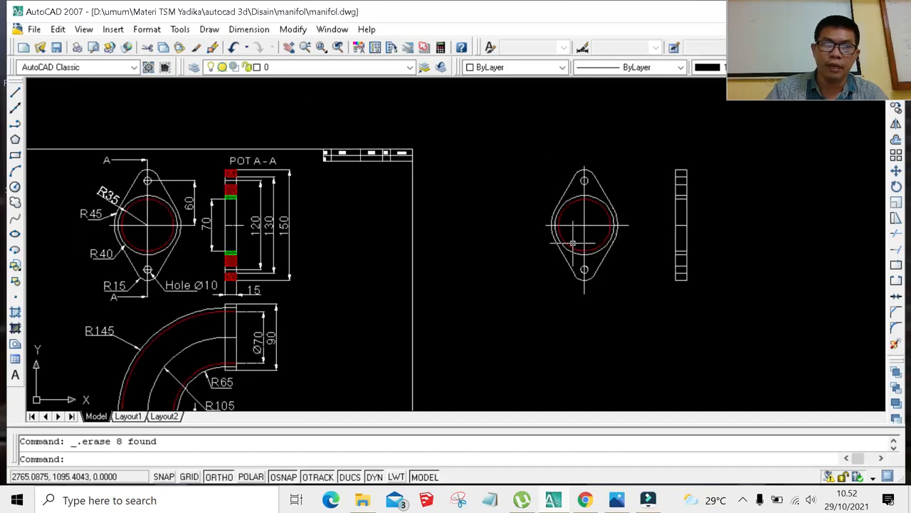
scroll(572, 243, up, 4)
scroll(575, 240, down, 2)
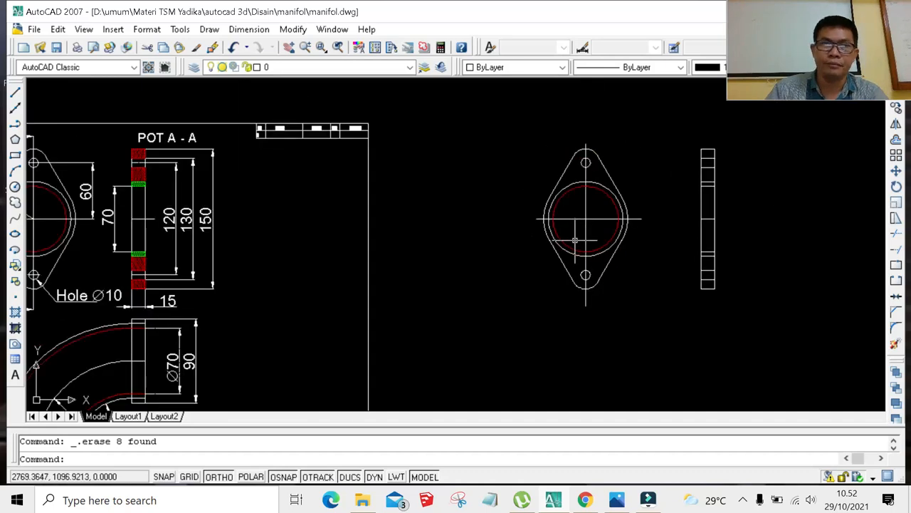
scroll(575, 240, down, 3)
scroll(546, 248, up, 3)
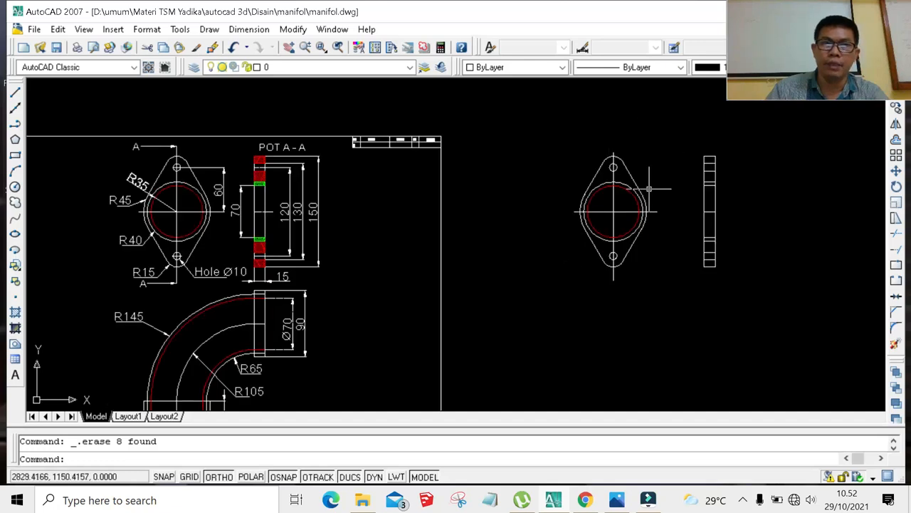
Add a radius dimension to the white circle around the red bore circle, placing its text outside the flange's upper left.
click(243, 29)
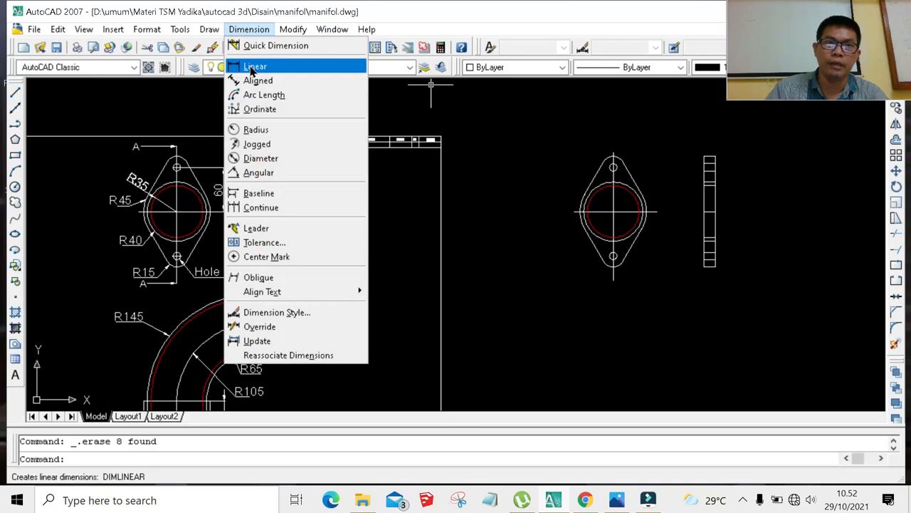
click(249, 131)
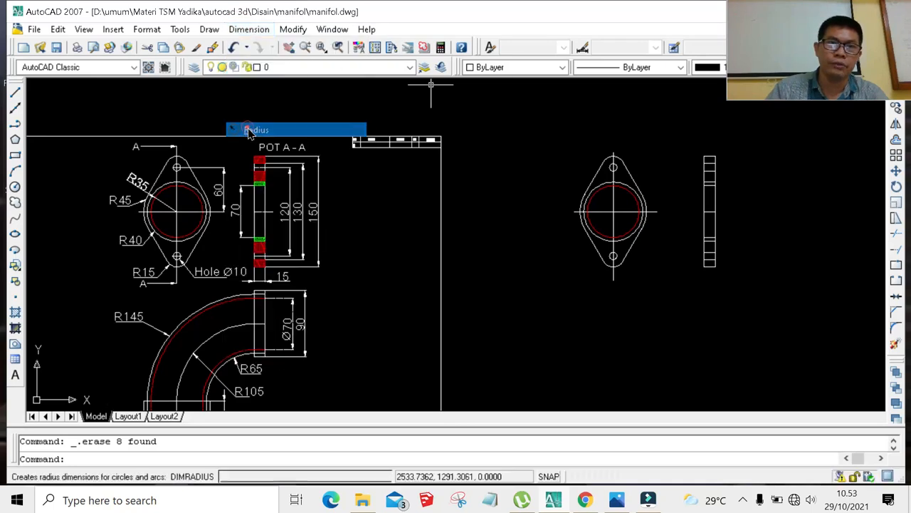
scroll(620, 201, up, 4)
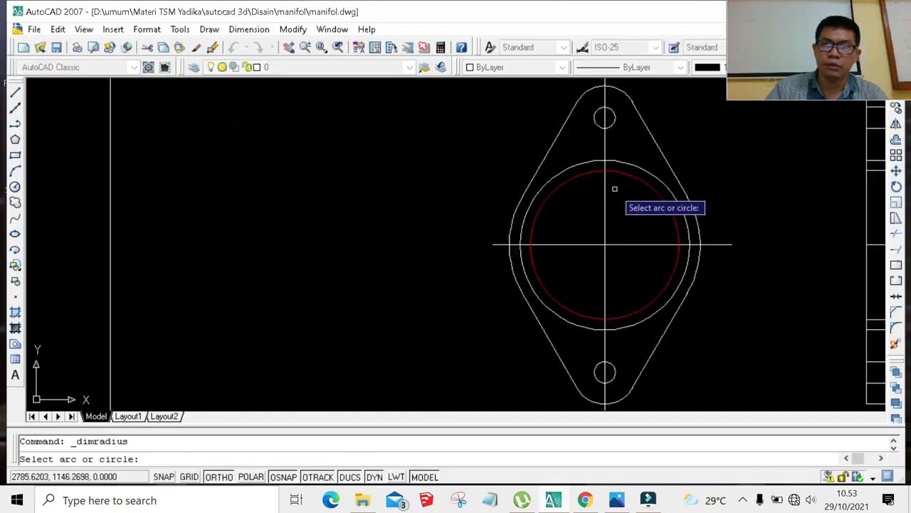
click(556, 175)
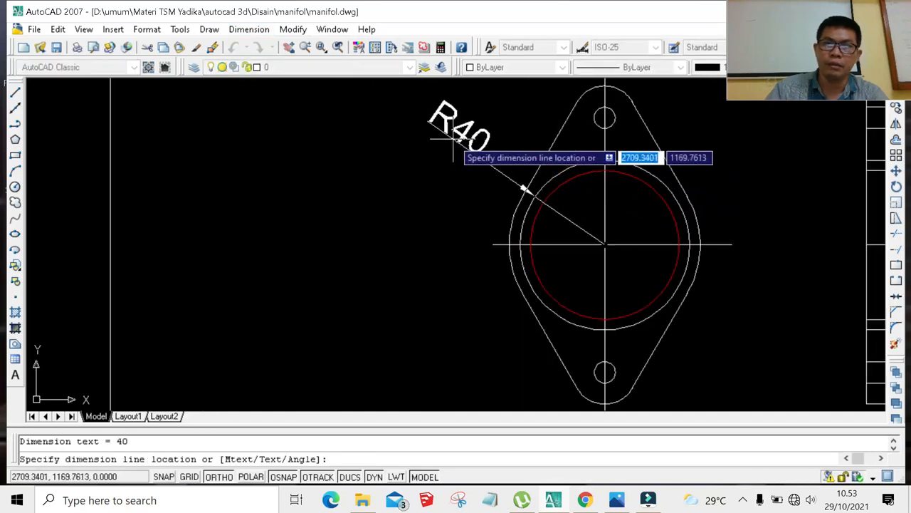
click(430, 158)
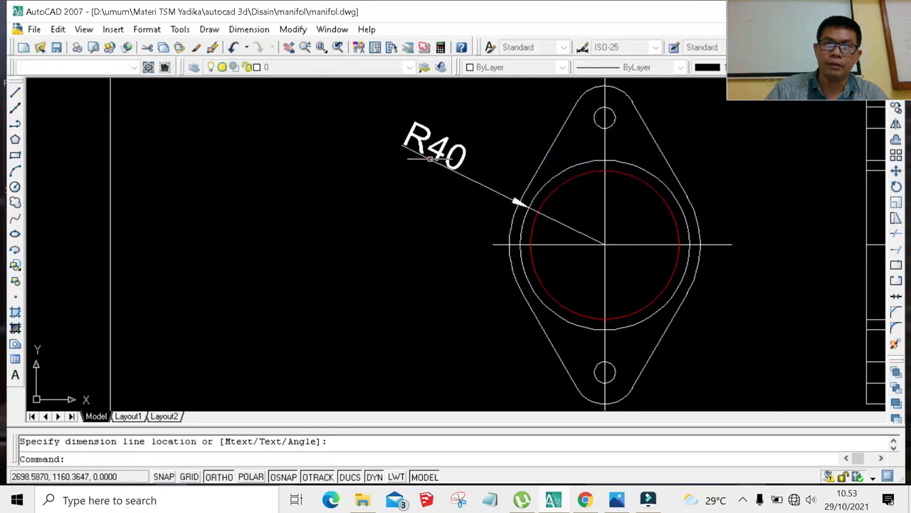
Add a radius dimension to the red bore circle, placing its text above the outer circle's radius dimension.
click(577, 189)
click(574, 188)
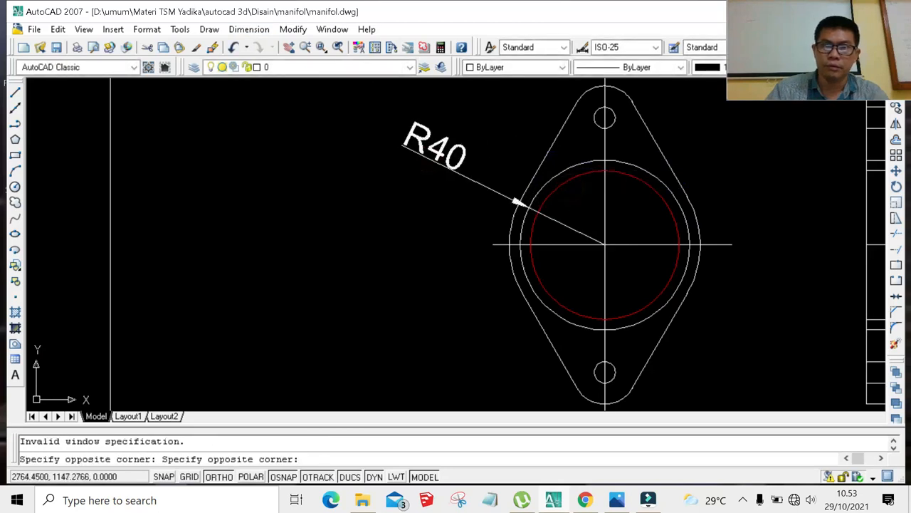
click(564, 185)
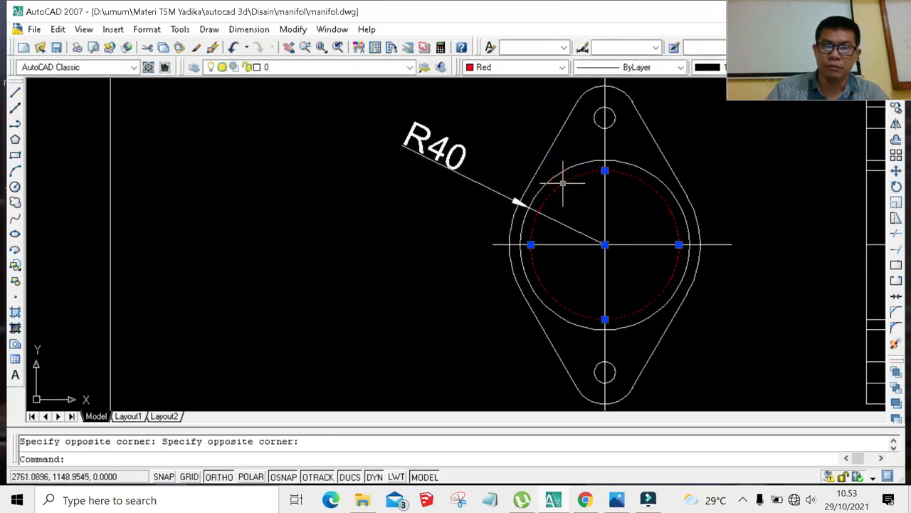
key(Return)
click(564, 181)
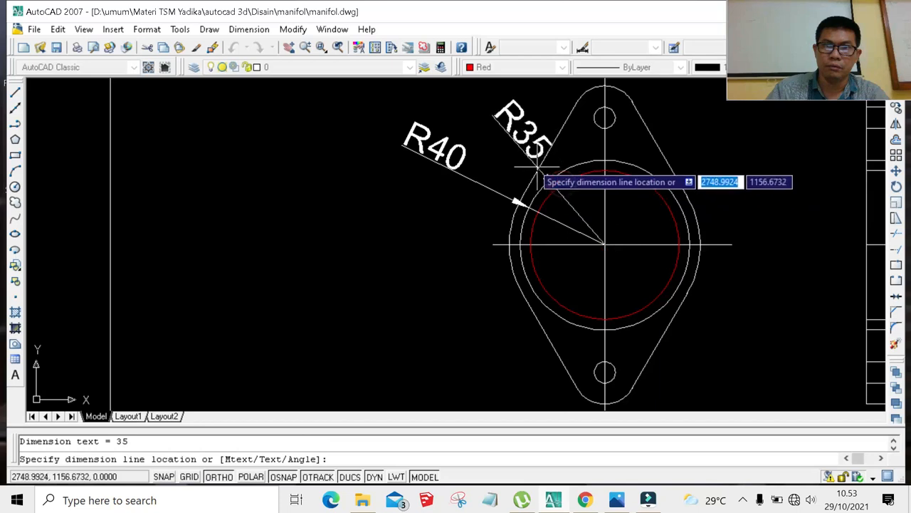
click(479, 114)
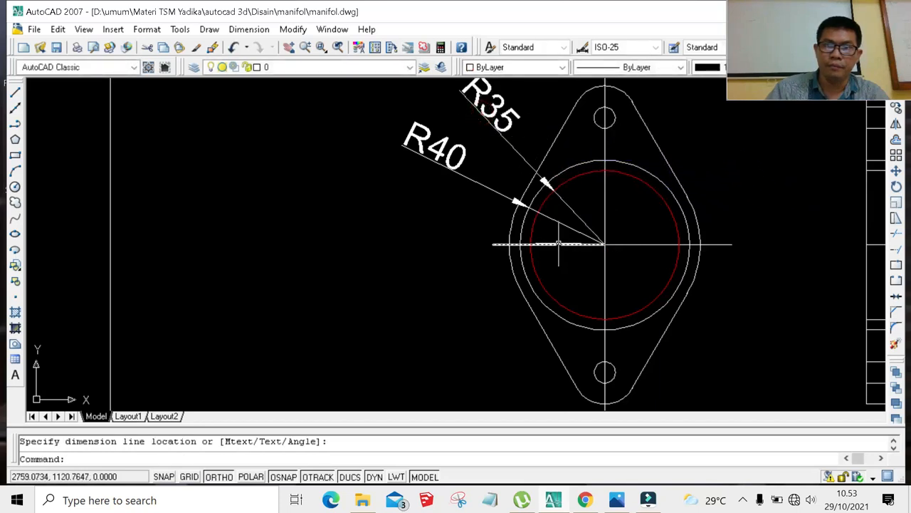
Add a radius dimension to the flange's lower end arc, placing its text outside at the lower left.
scroll(525, 244, down, 5)
scroll(555, 277, up, 6)
key(Return)
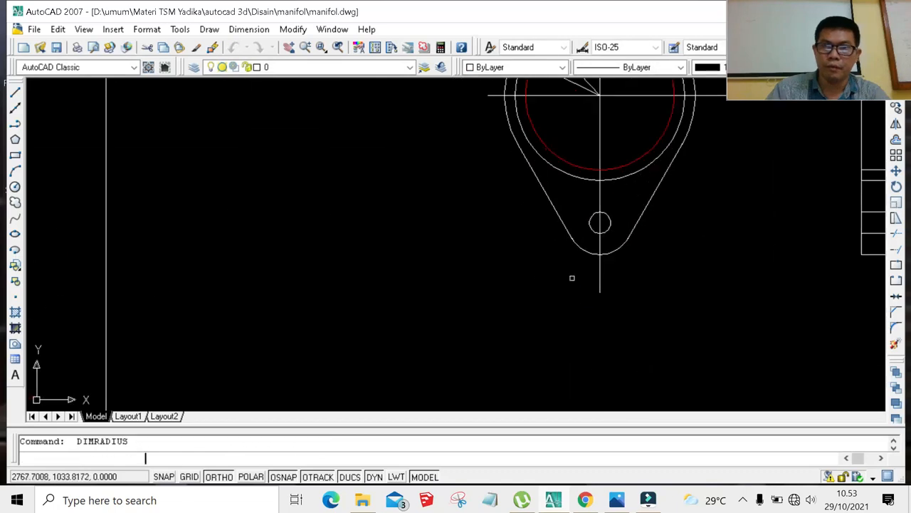
click(582, 251)
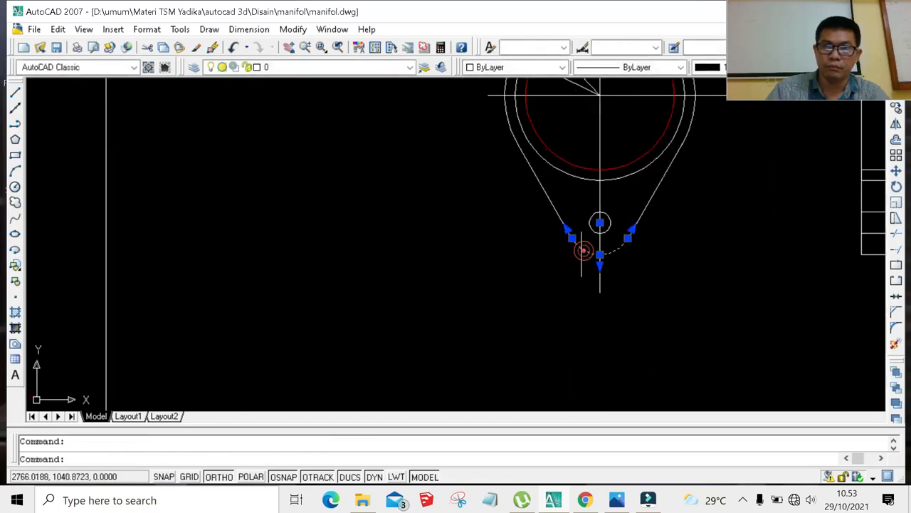
key(Return)
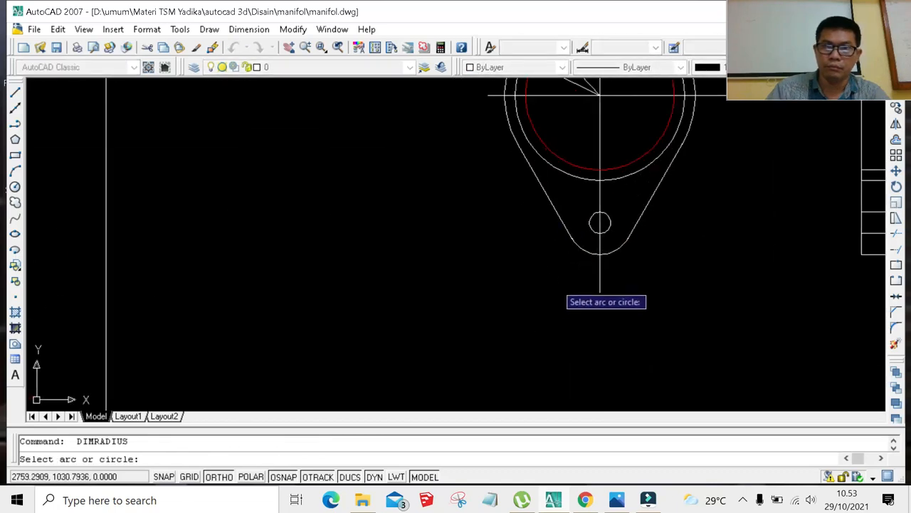
click(576, 247)
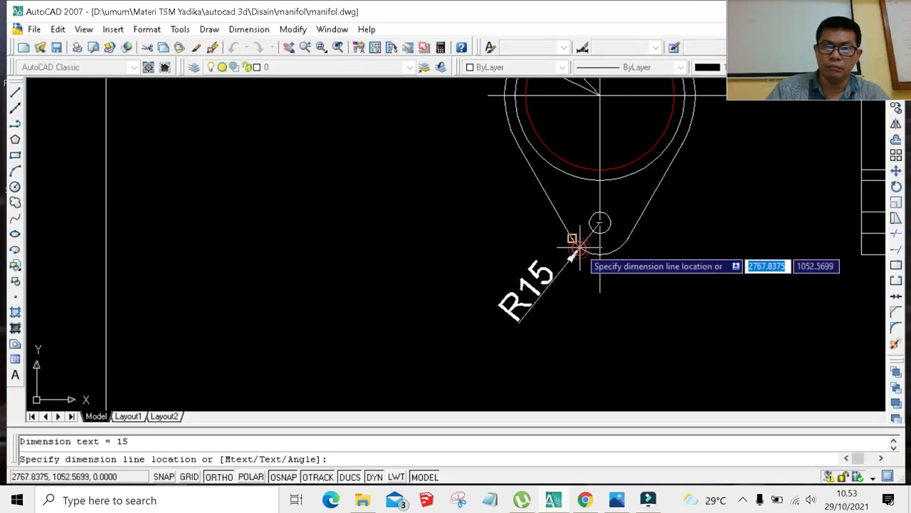
click(552, 297)
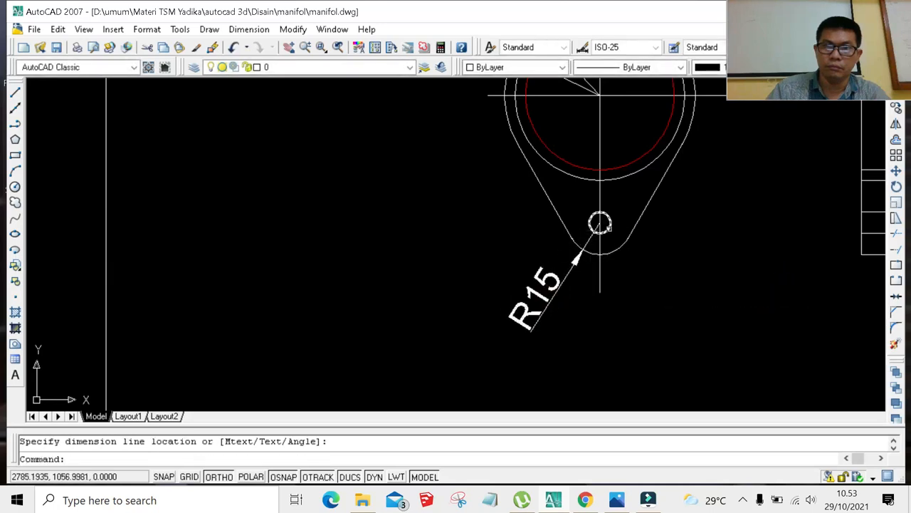
scroll(600, 229, down, 3)
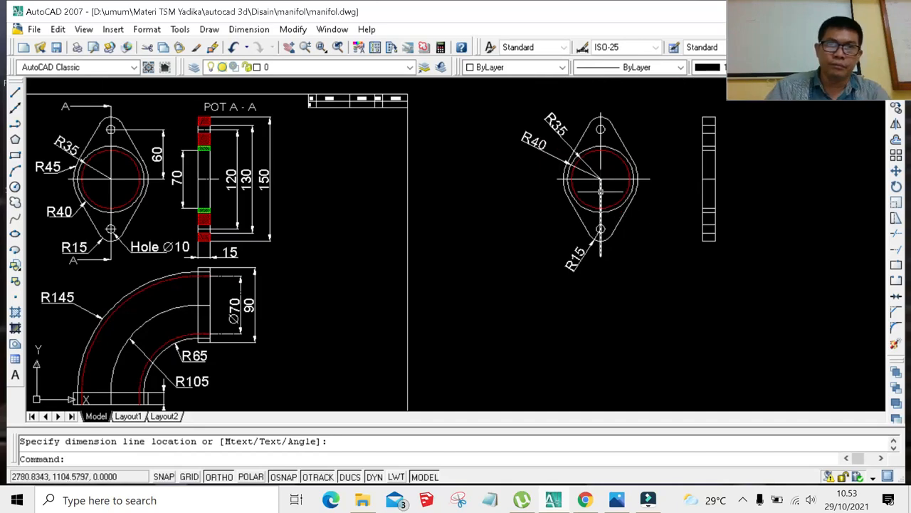
scroll(604, 192, up, 3)
scroll(589, 198, down, 4)
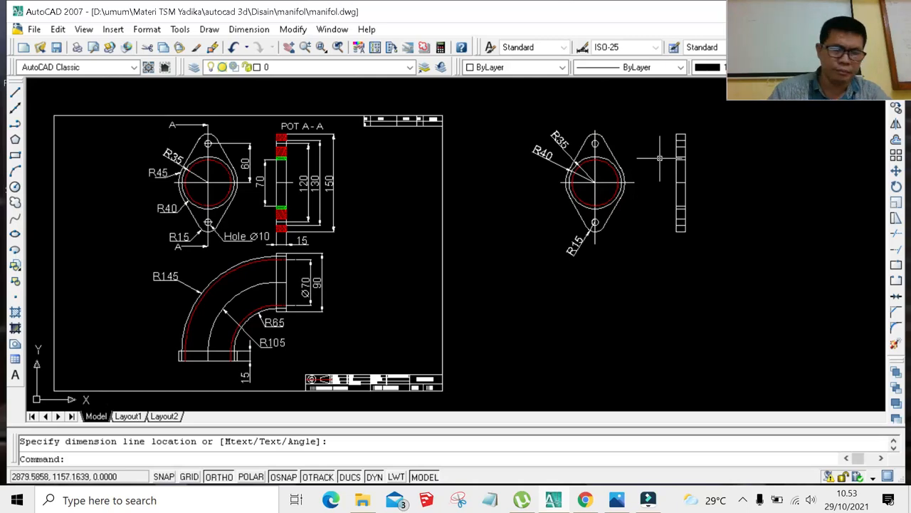
scroll(701, 139, up, 2)
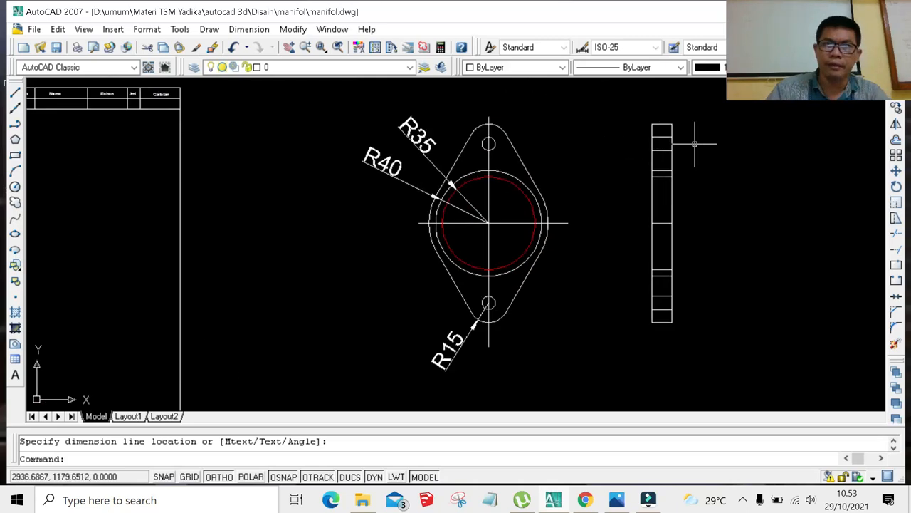
Compare the dimensions in the reference drawing with those on the new flange views to find what is missing.
scroll(695, 144, down, 2)
scroll(673, 155, down, 2)
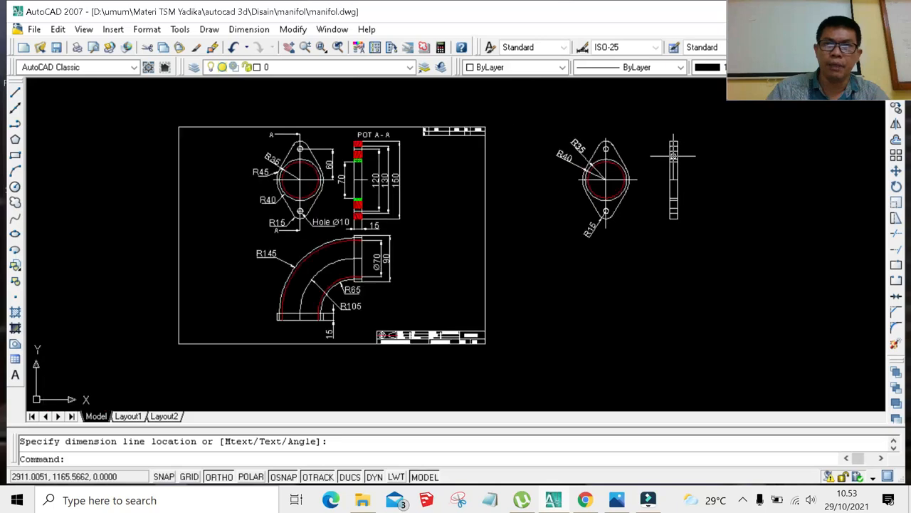
scroll(696, 171, up, 3)
scroll(696, 171, down, 2)
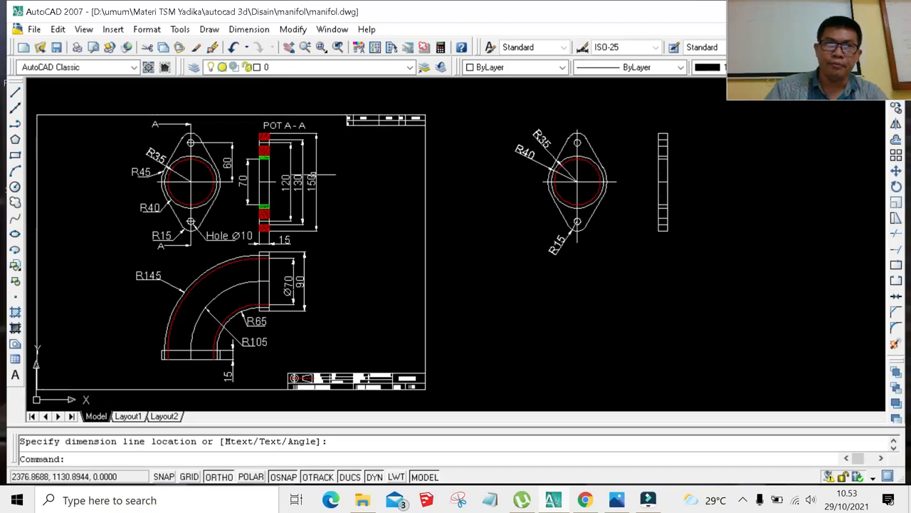
scroll(314, 174, up, 3)
scroll(311, 175, down, 2)
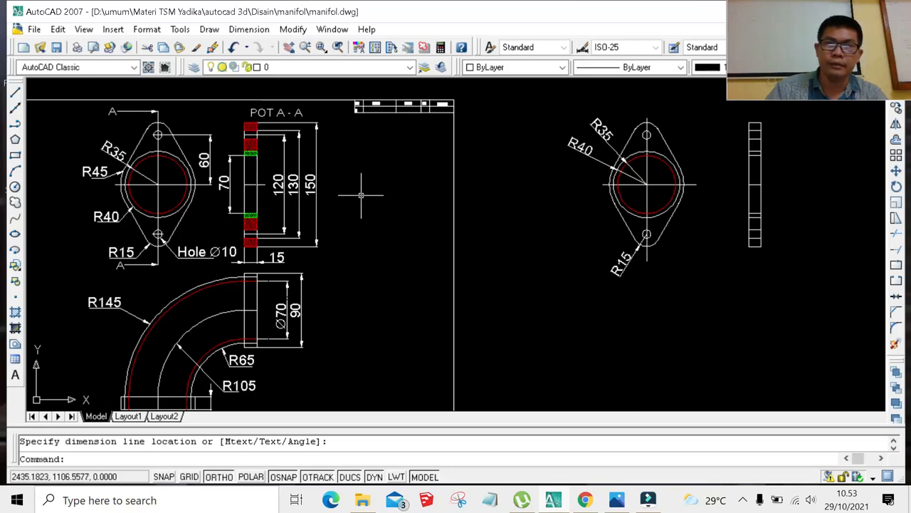
scroll(361, 194, down, 2)
scroll(498, 193, up, 2)
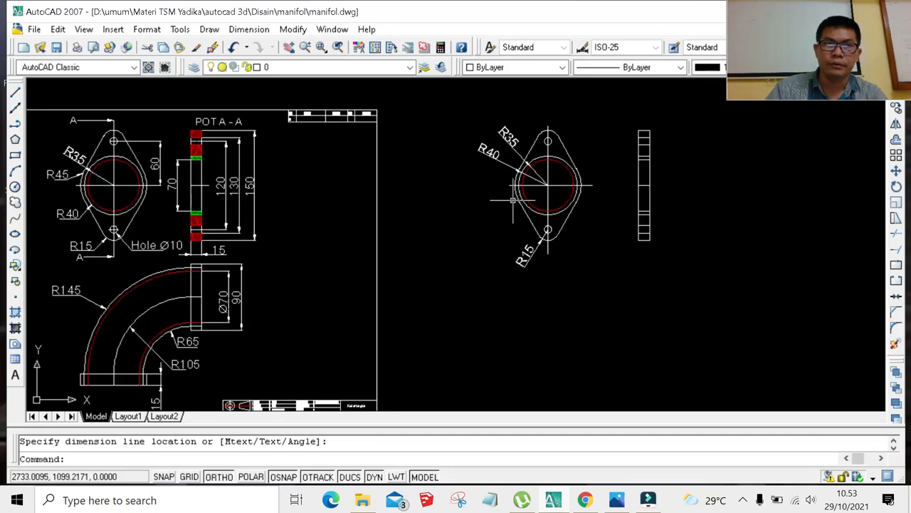
click(261, 30)
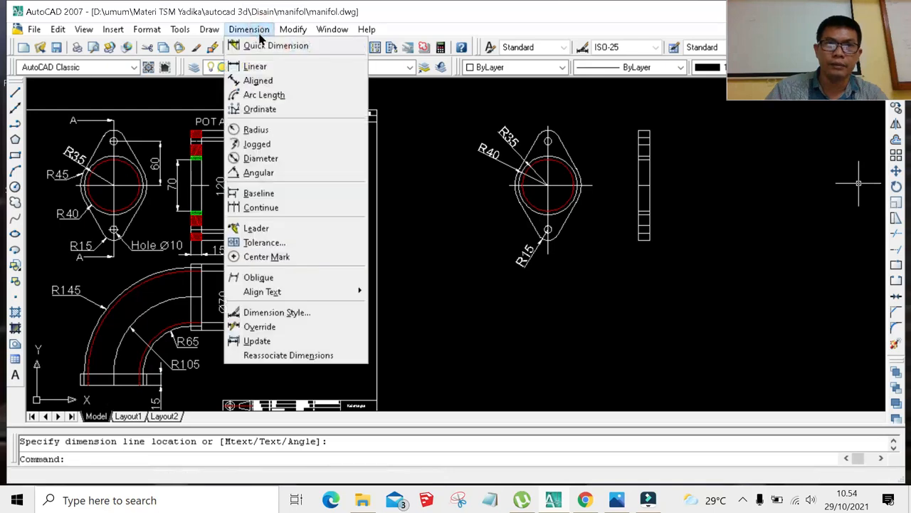
key(Escape)
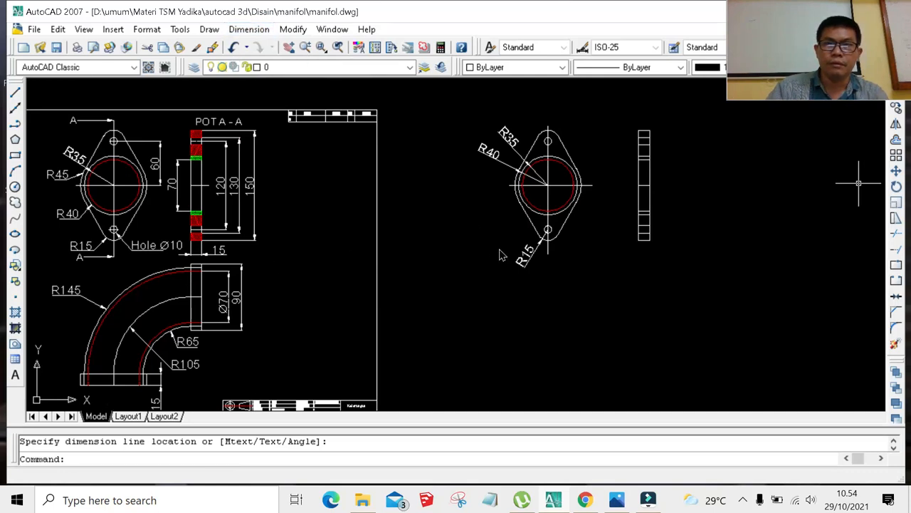
Add a vertical linear dimension for the side view's overall height, placing it well to the right of the view.
click(258, 29)
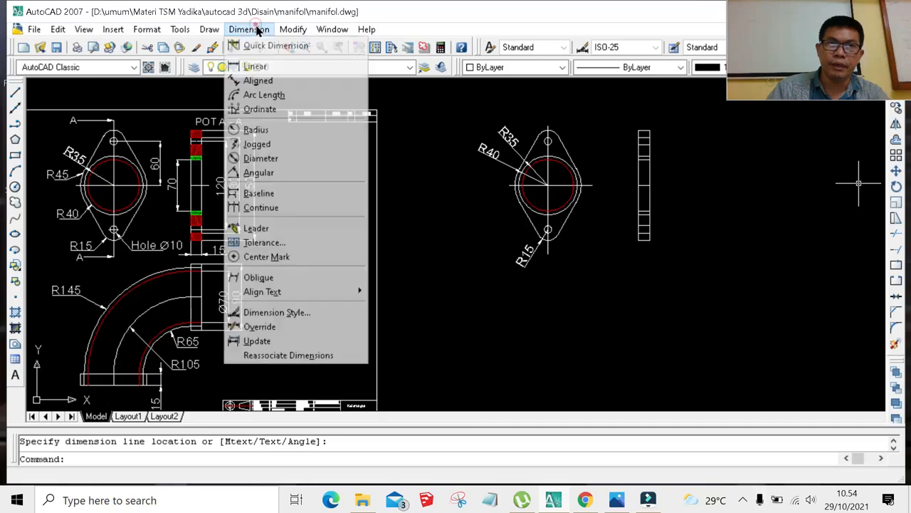
click(251, 68)
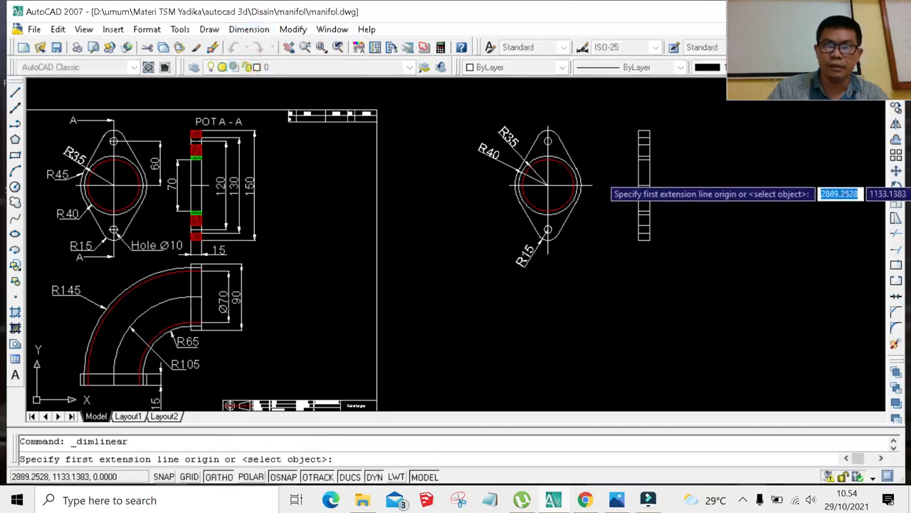
scroll(637, 176, up, 2)
click(657, 112)
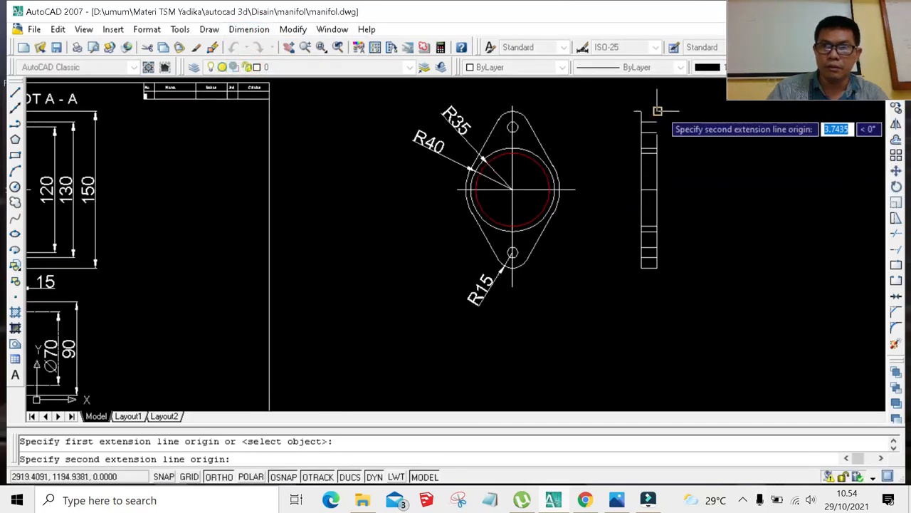
click(657, 267)
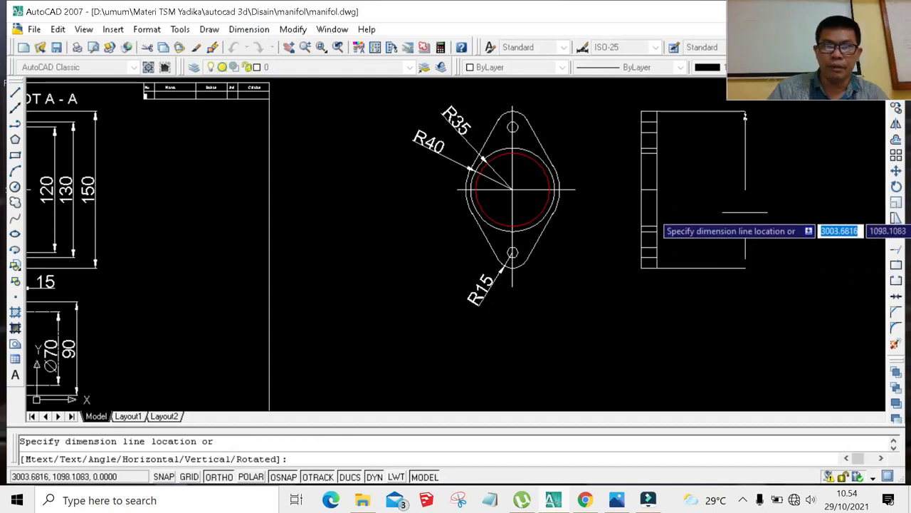
click(746, 212)
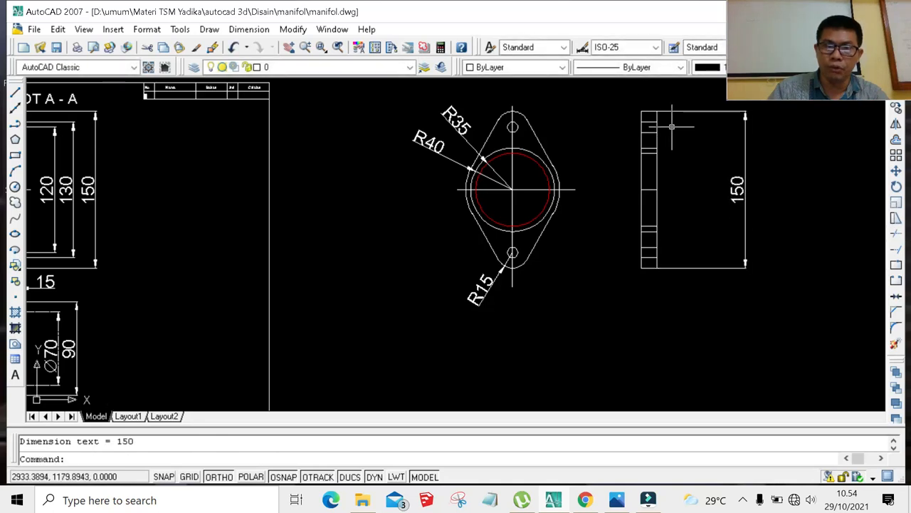
Add a vertical linear dimension between the side view's outer bolt hole edges, placing it just inside the overall height dimension.
key(Return)
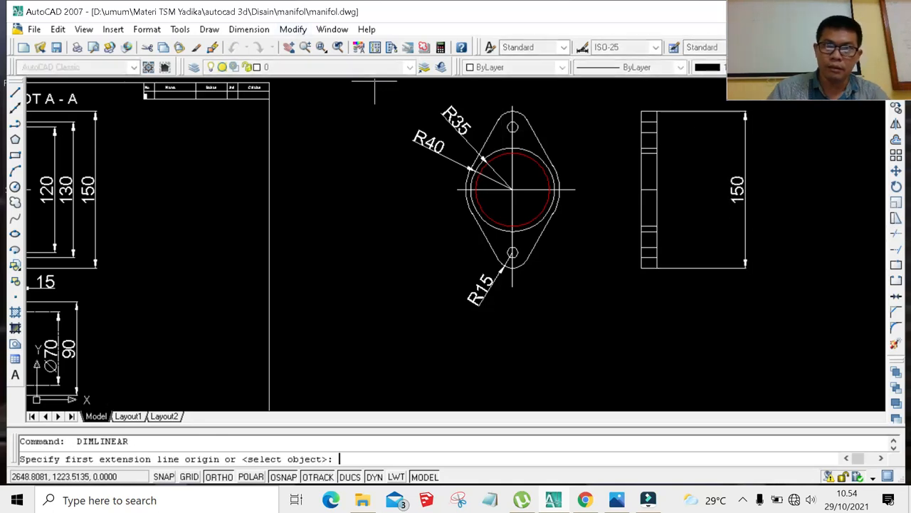
click(657, 122)
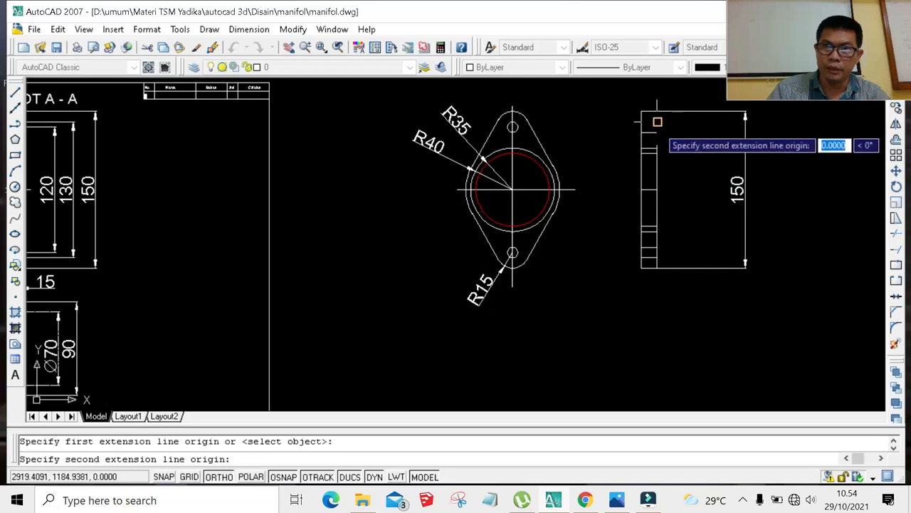
click(657, 257)
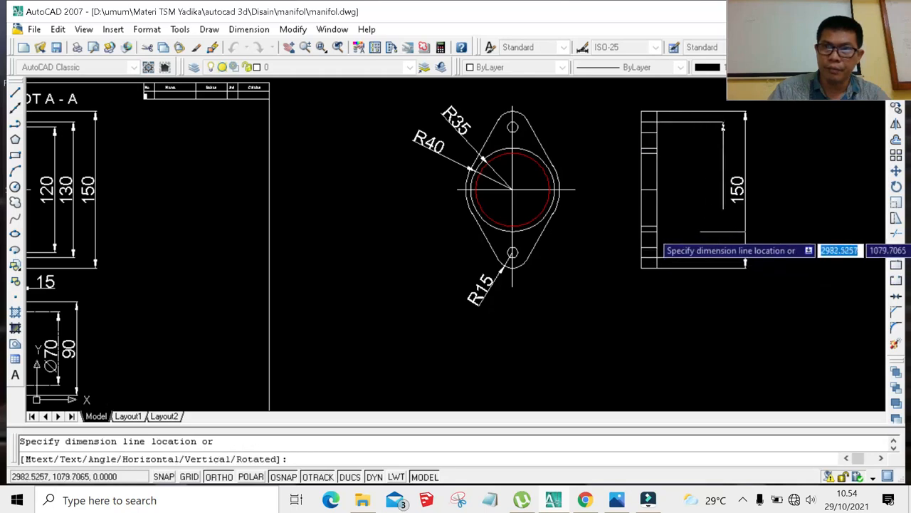
click(720, 221)
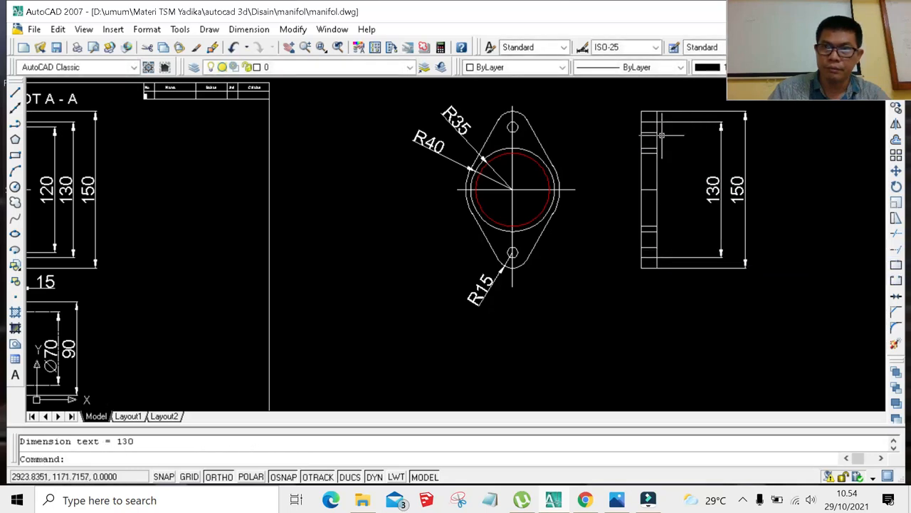
Add a vertical linear dimension between the side view's inner bolt hole edges, placing it closest to the view on the right.
key(Return)
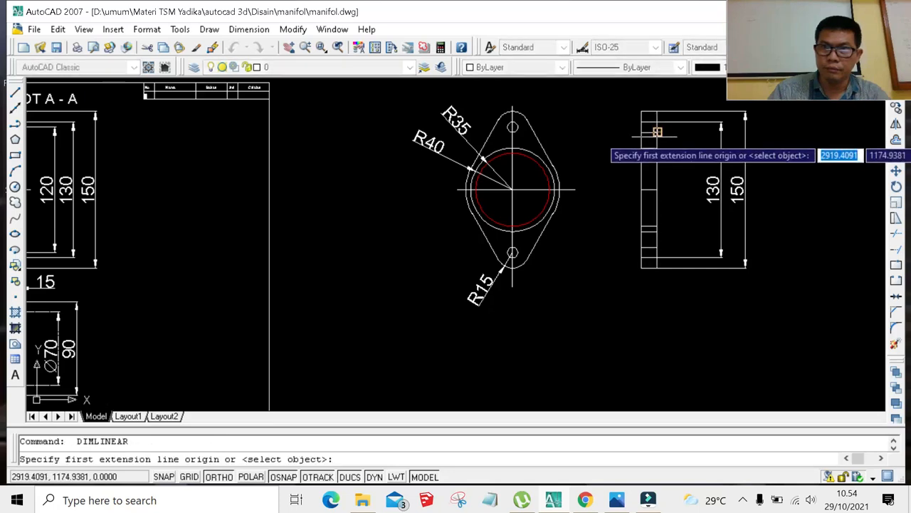
click(655, 131)
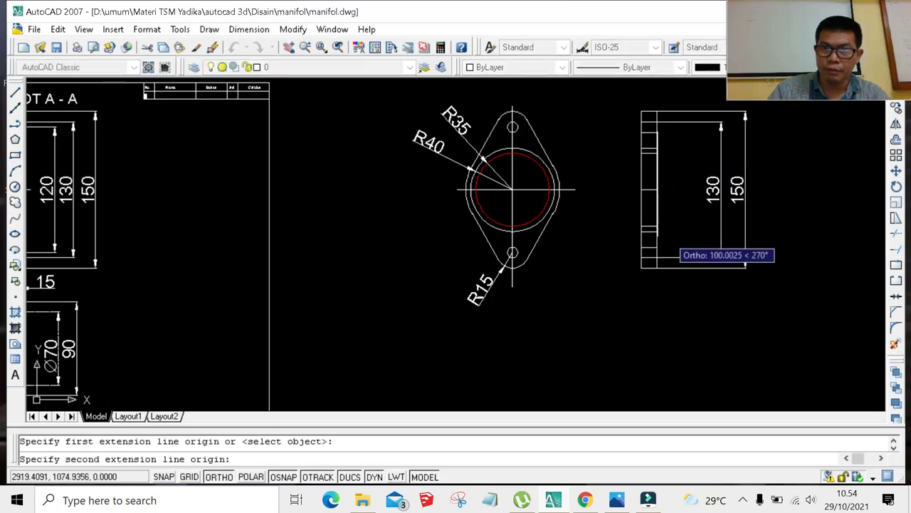
click(657, 249)
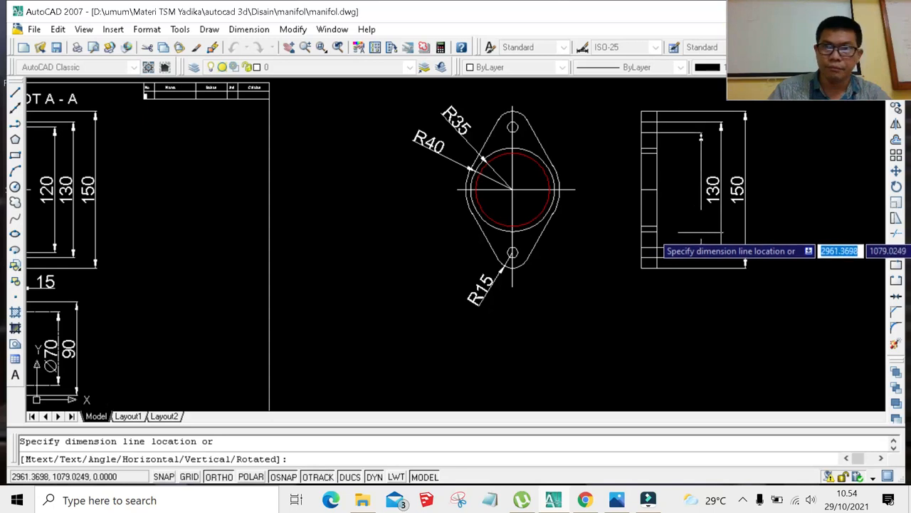
click(702, 241)
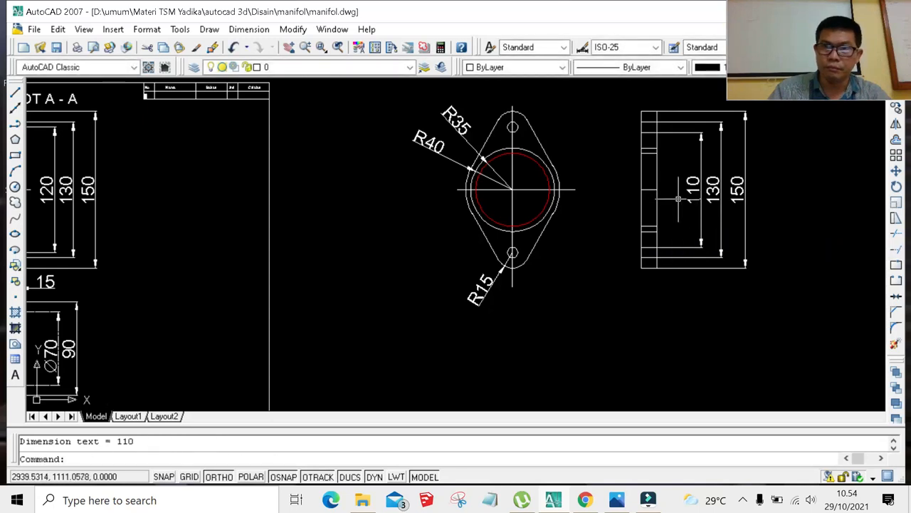
Add a vertical linear dimension between the side view's two bore edges, placing it to the left of the view.
scroll(678, 198, up, 3)
scroll(678, 199, down, 2)
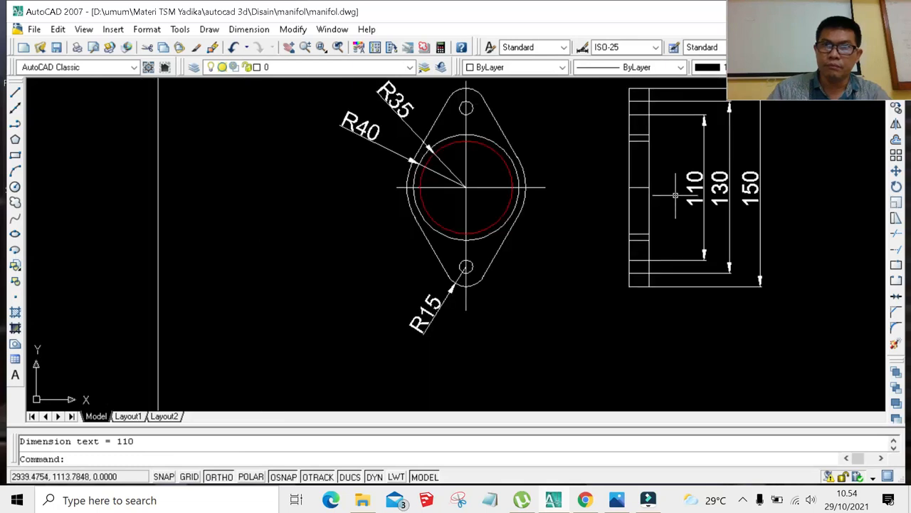
key(Return)
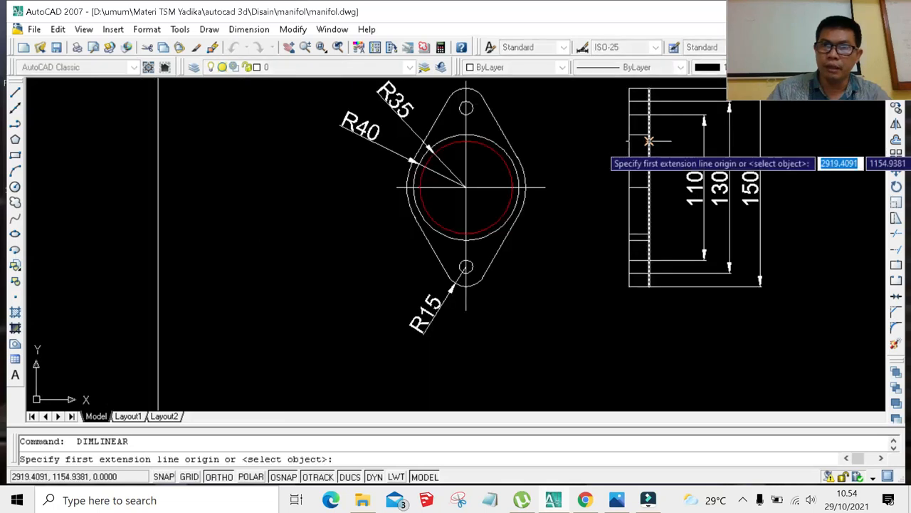
click(648, 141)
click(648, 227)
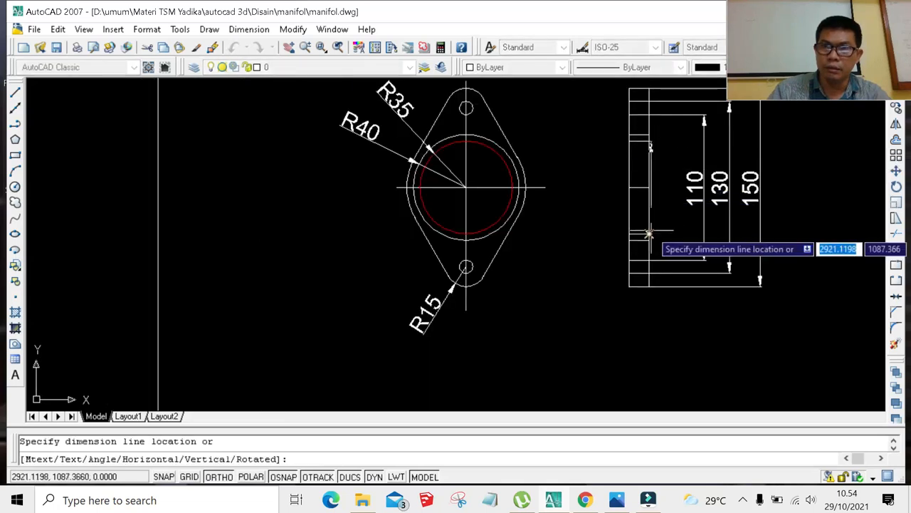
click(601, 214)
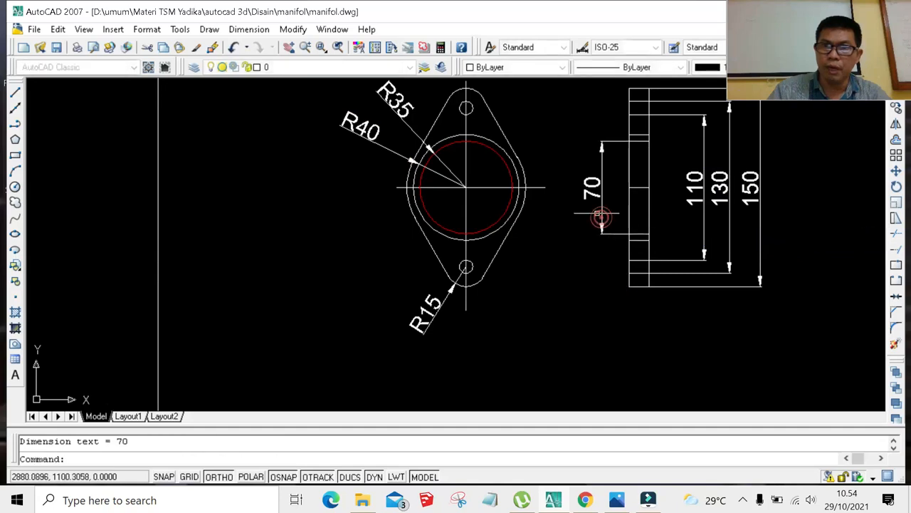
Examine the reference drawing's bolt hole callout and compare it with the new front view's lower hole.
scroll(577, 207, down, 2)
scroll(531, 194, up, 1)
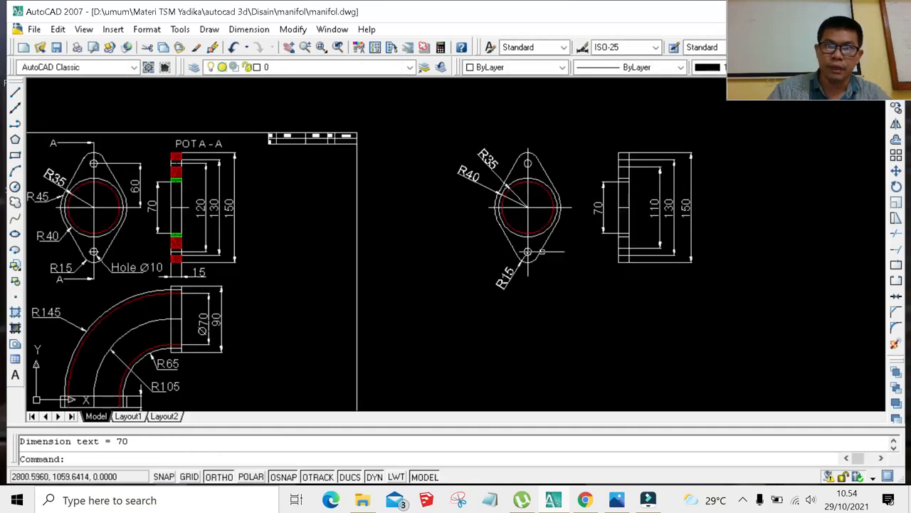
scroll(541, 248, down, 2)
scroll(437, 269, up, 3)
scroll(441, 264, down, 2)
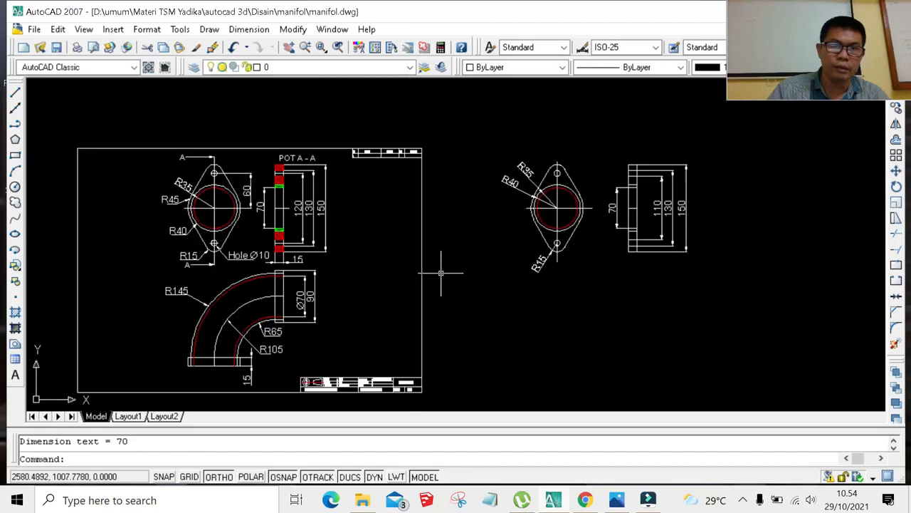
scroll(416, 290, up, 2)
scroll(178, 257, up, 2)
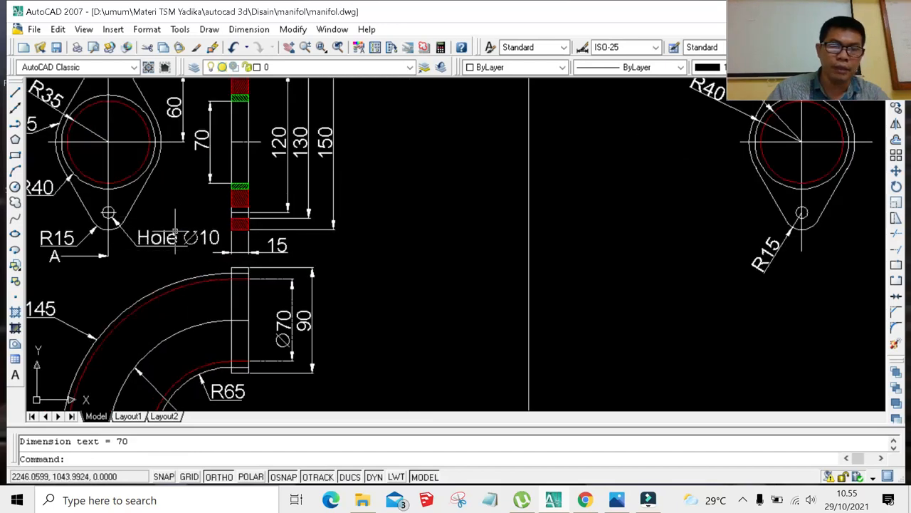
scroll(175, 232, down, 2)
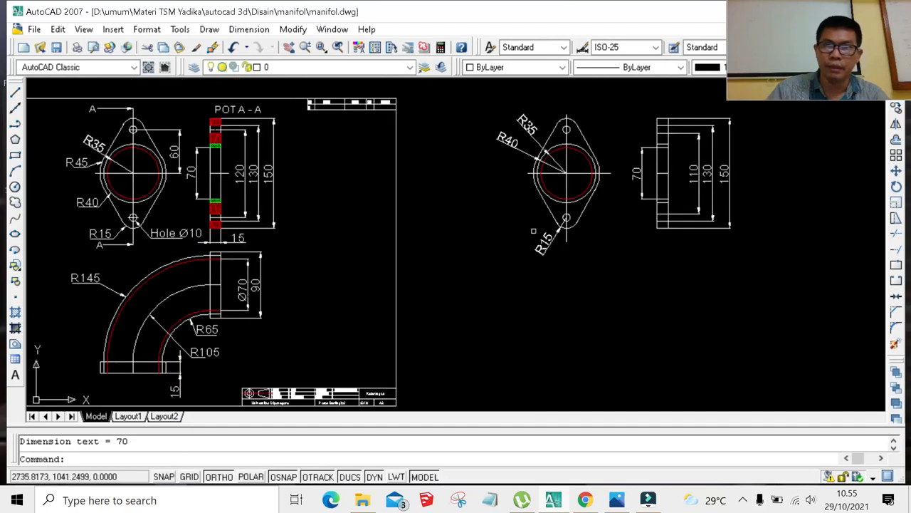
scroll(535, 231, up, 3)
scroll(568, 228, down, 3)
scroll(600, 230, up, 2)
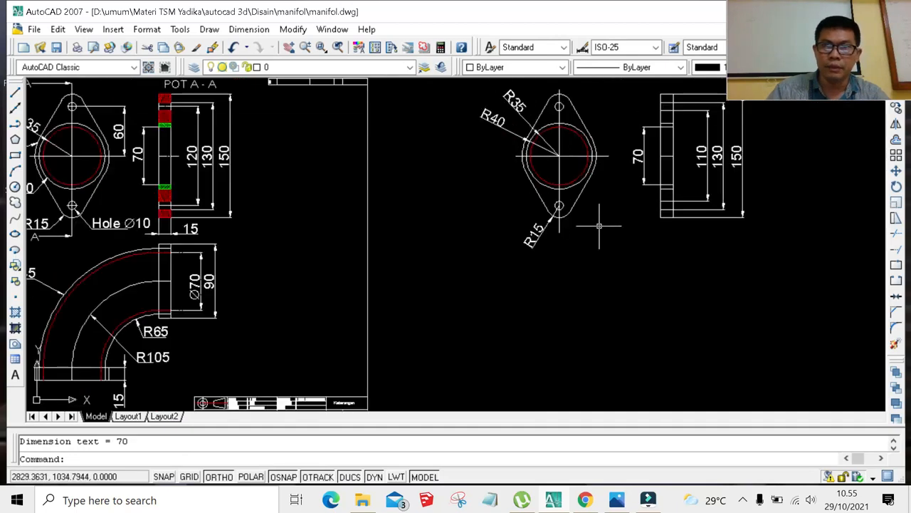
Place a multiline text box between the front view's lower bolt hole and the side view.
click(15, 375)
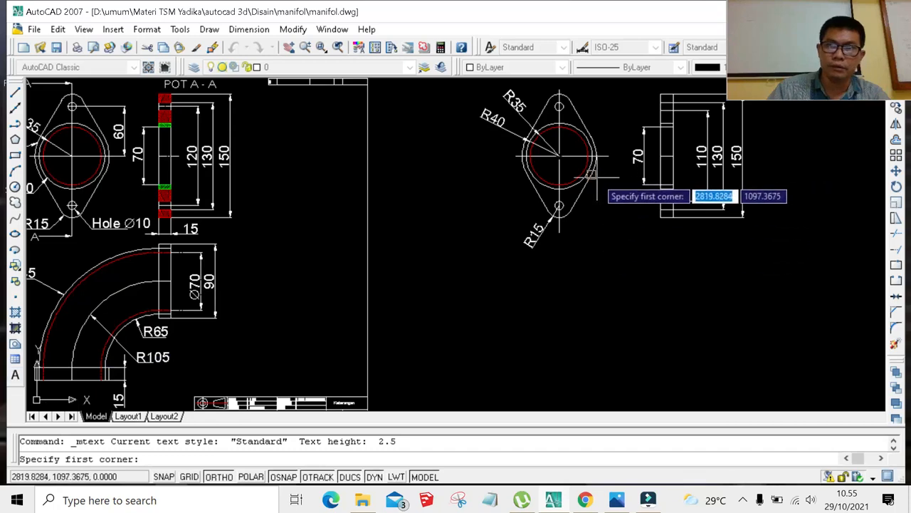
scroll(596, 191, up, 3)
click(552, 232)
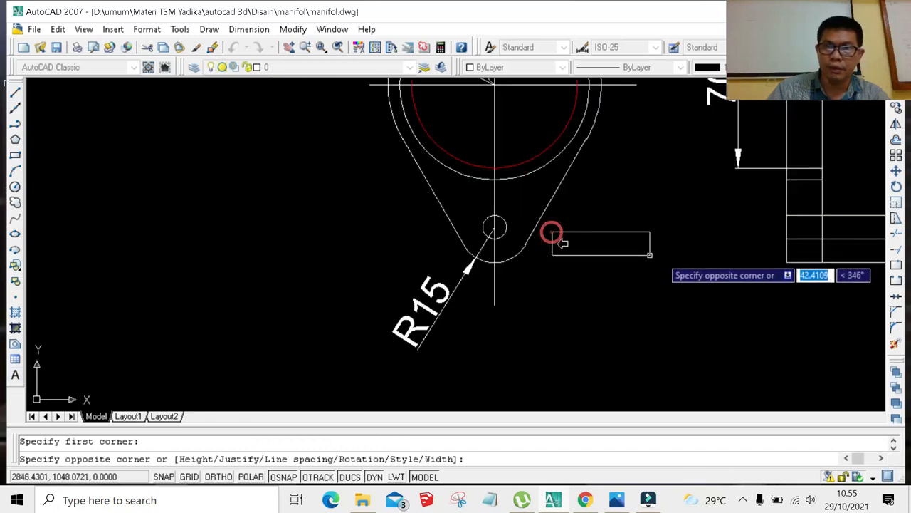
click(717, 259)
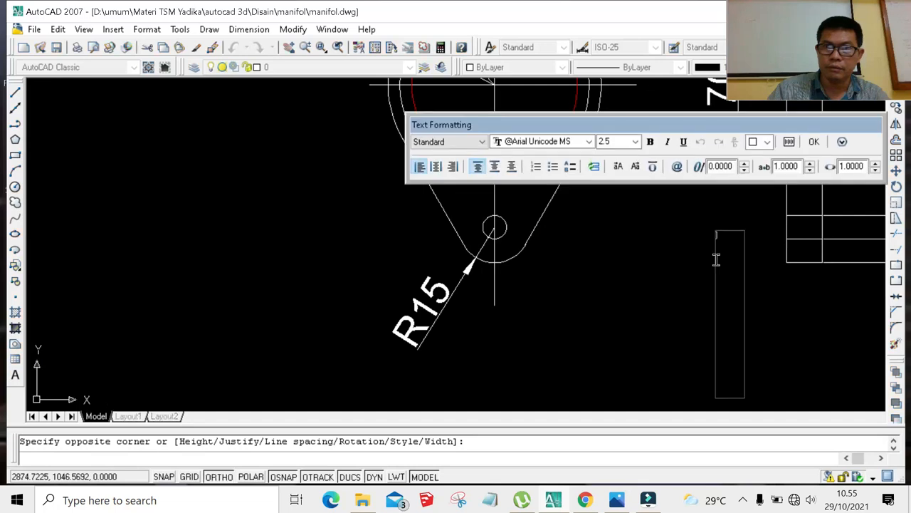
Enter the hole note "Ø 10" in the text box, using the Diameter symbol, to match the reference drawing's hole callout.
scroll(735, 253, down, 3)
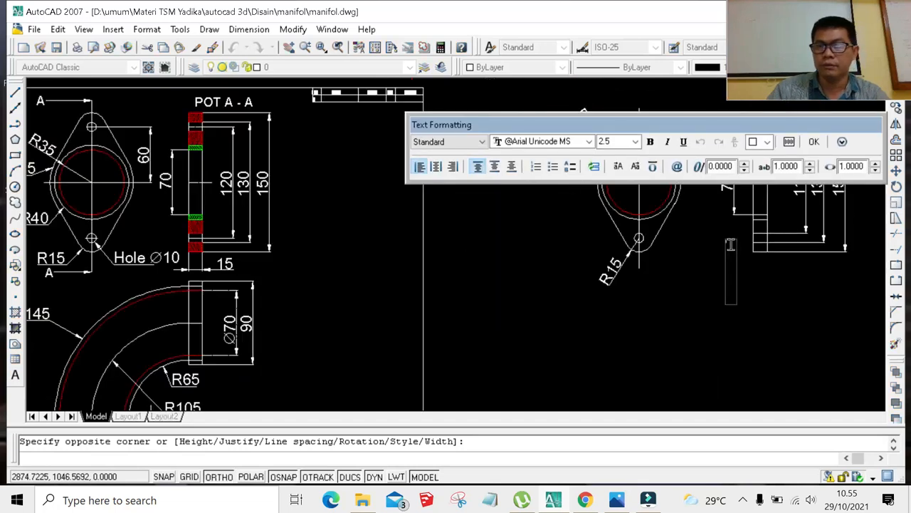
scroll(744, 242, up, 4)
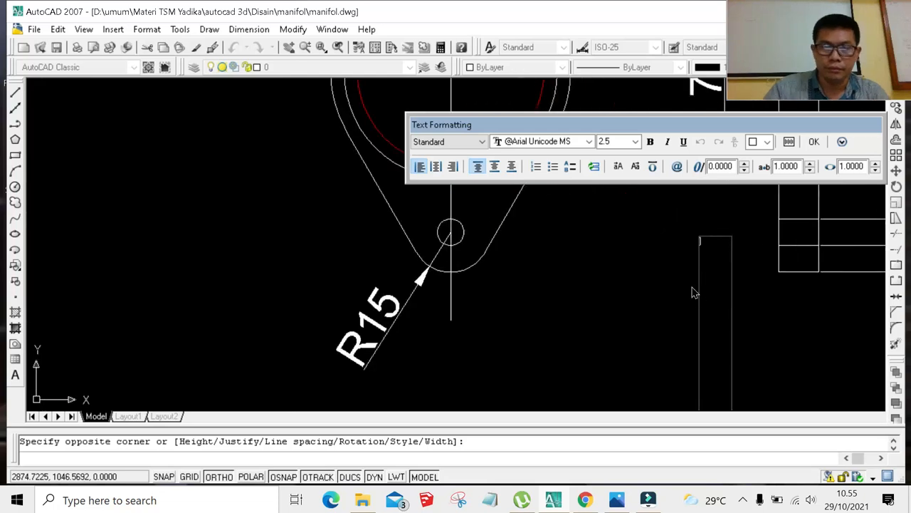
scroll(677, 290, down, 4)
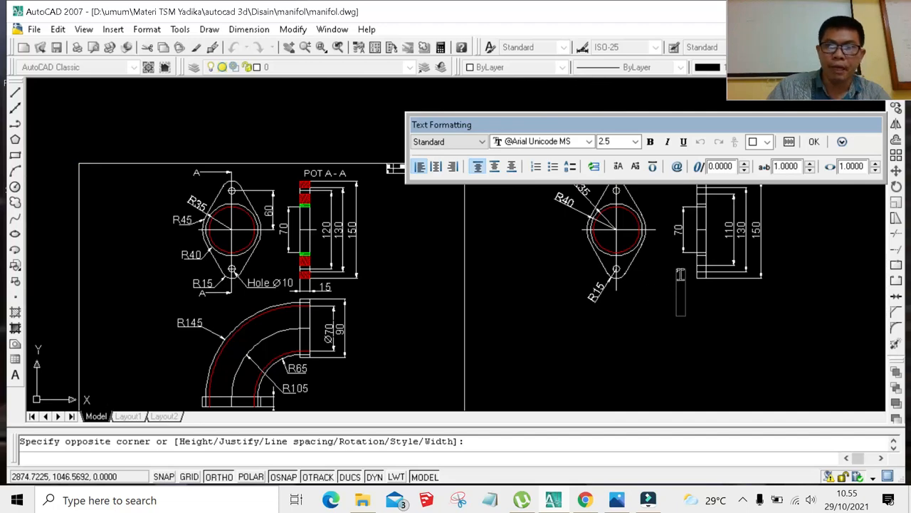
scroll(680, 275, up, 5)
scroll(680, 274, down, 5)
scroll(681, 275, up, 2)
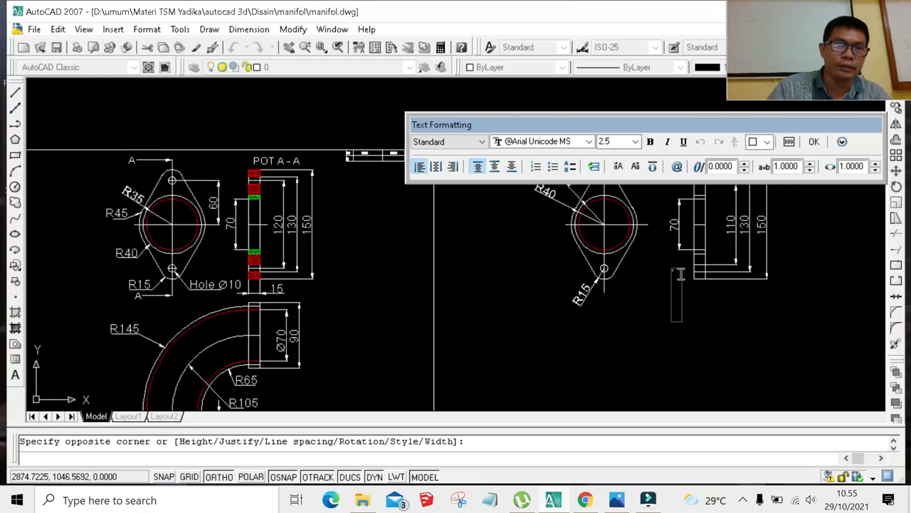
scroll(241, 286, up, 4)
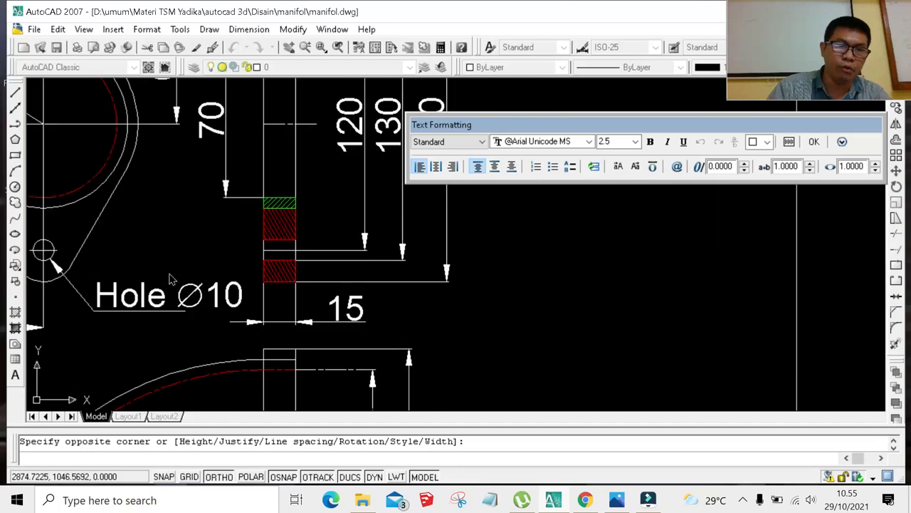
scroll(240, 268, down, 1)
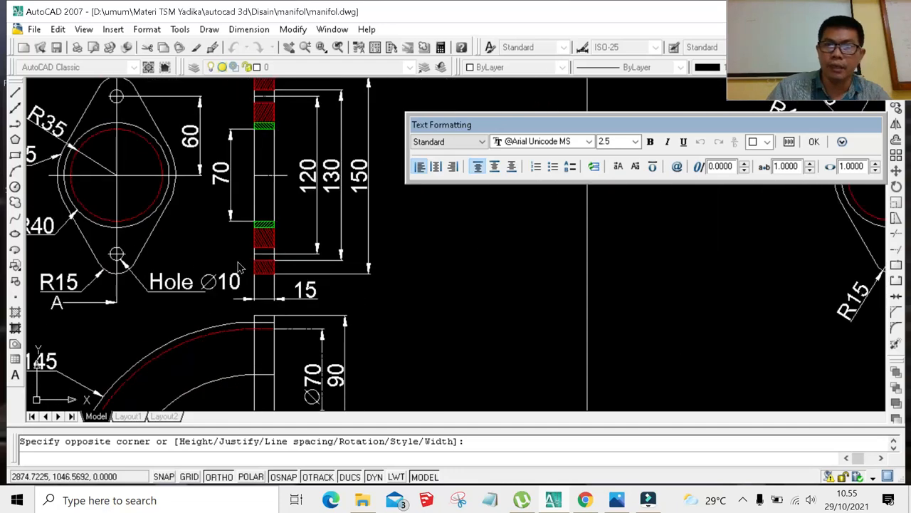
click(677, 167)
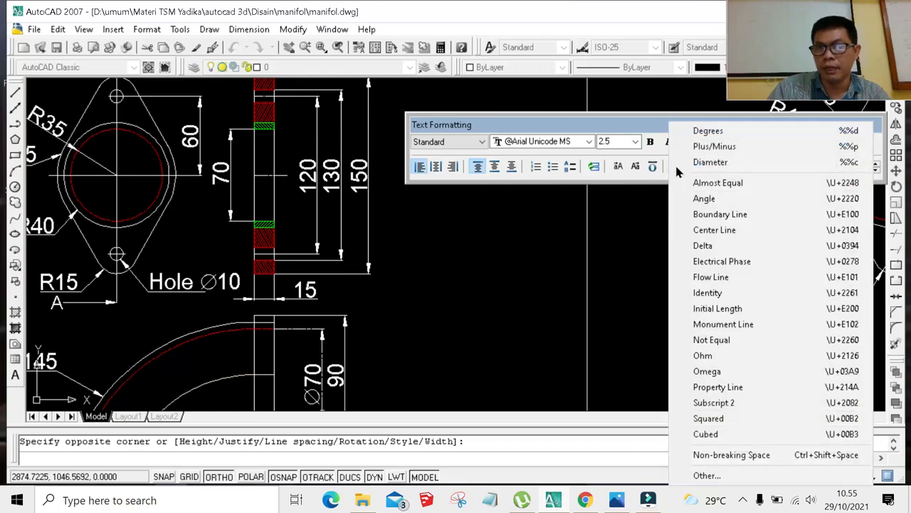
click(713, 162)
scroll(625, 245, down, 4)
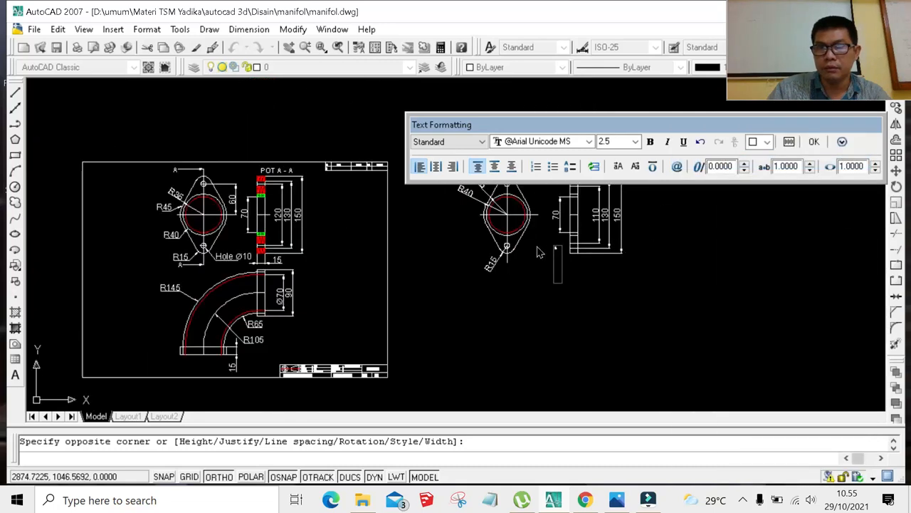
scroll(558, 250, up, 3)
scroll(559, 251, up, 2)
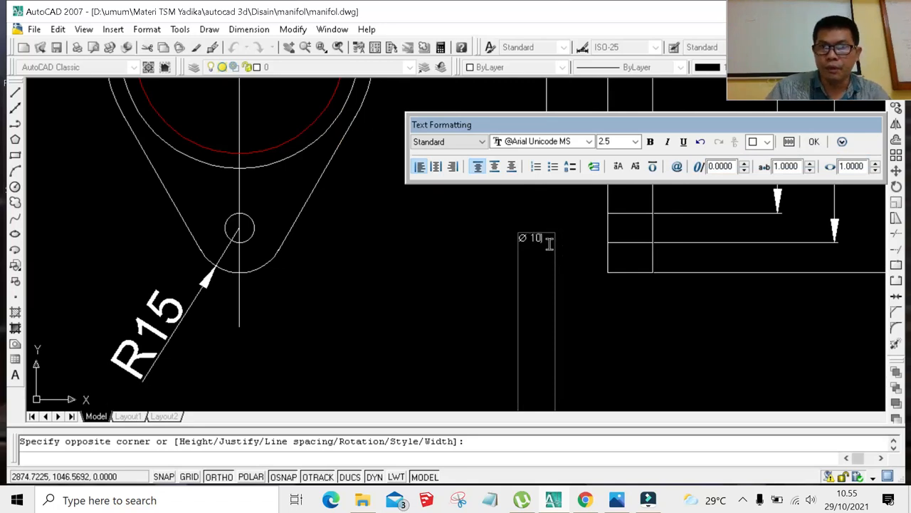
Set the height of the whole Ø 10 note to 8 and finish the text.
drag(541, 239, 518, 239)
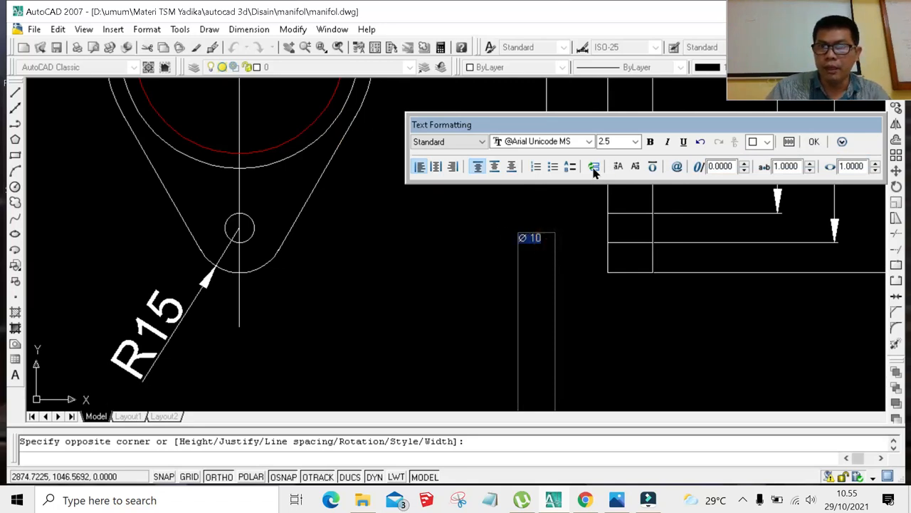
click(636, 142)
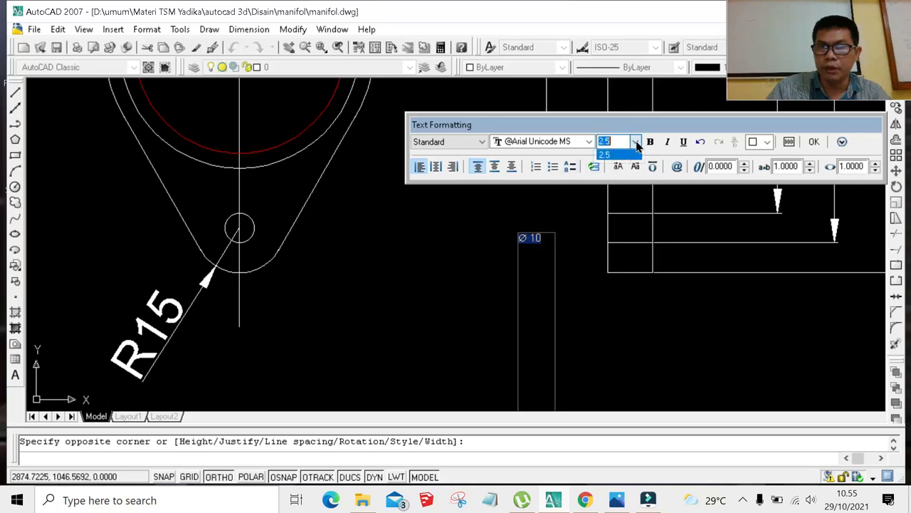
click(619, 142)
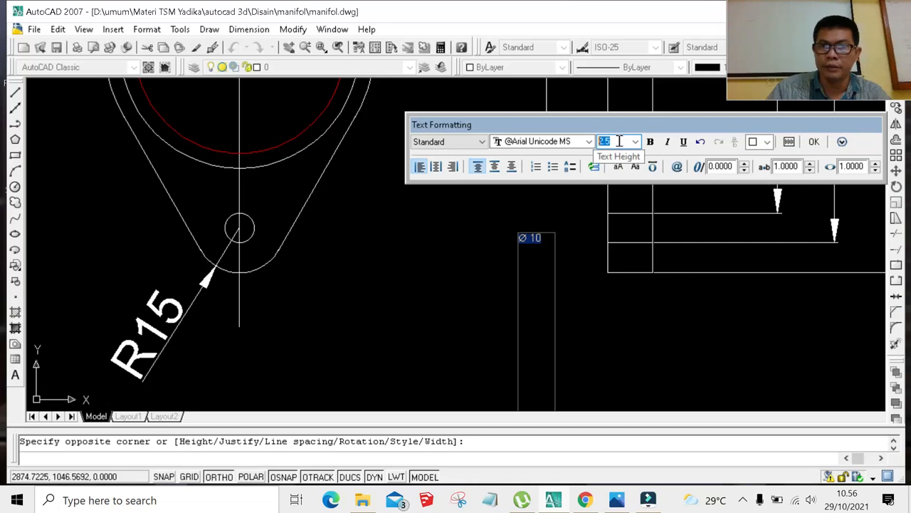
text(1)
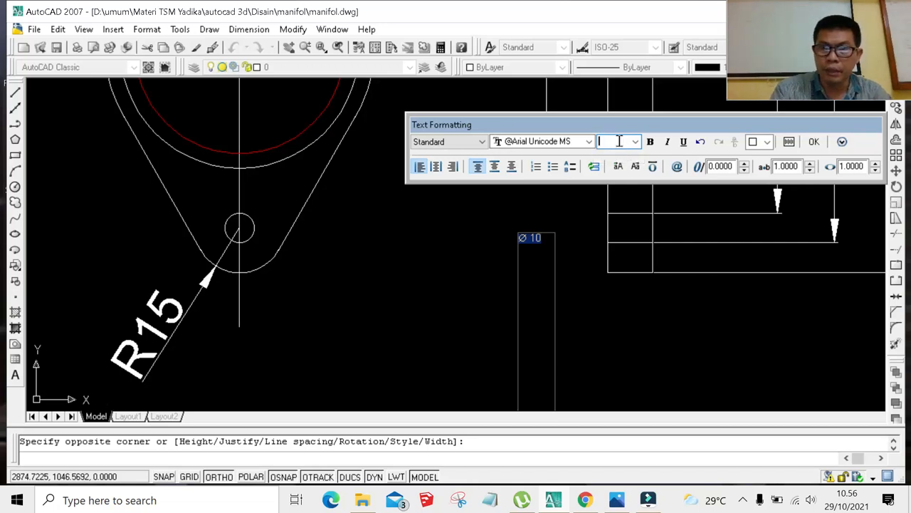
text(8)
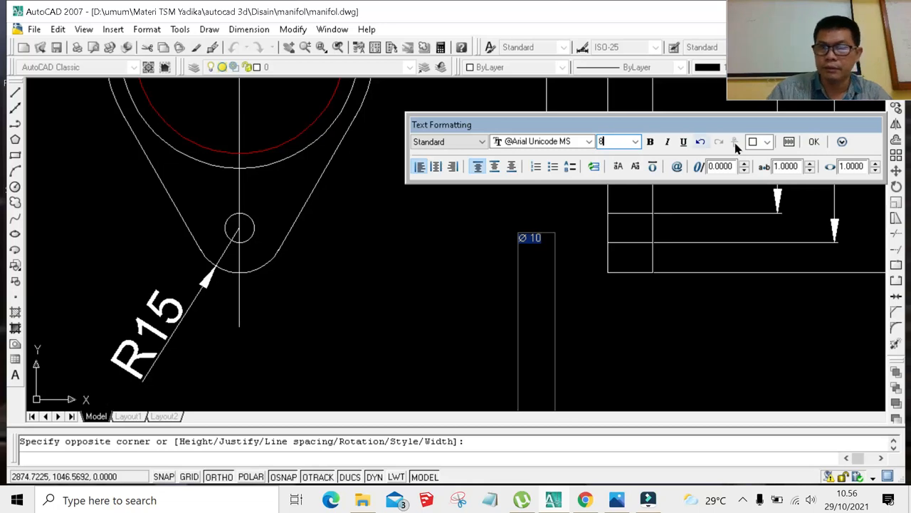
click(813, 142)
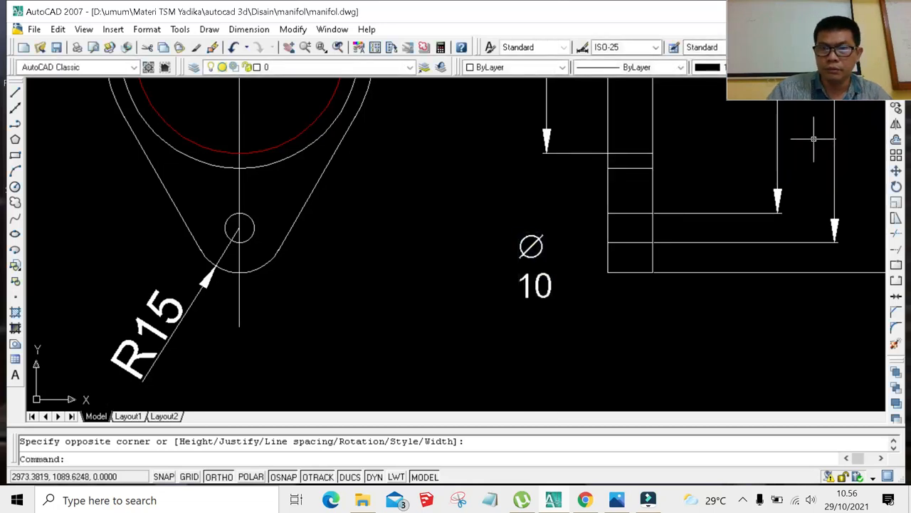
Try a text height of 2.5 on the Ø 10 note, return it to 8 and finish editing.
click(533, 250)
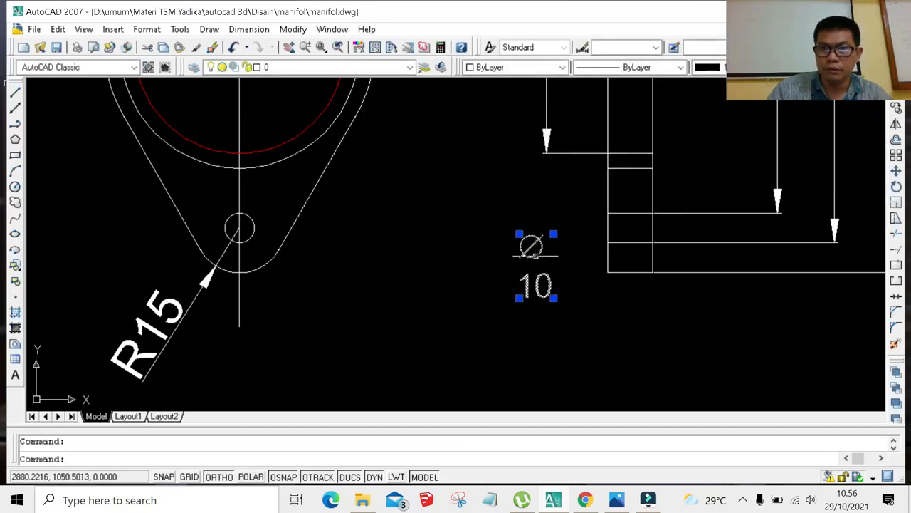
double_click(533, 252)
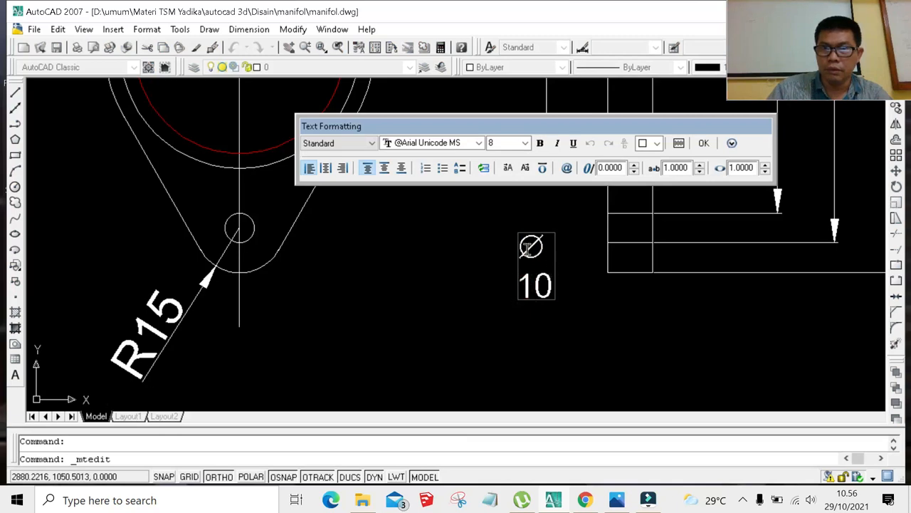
drag(523, 242, 558, 293)
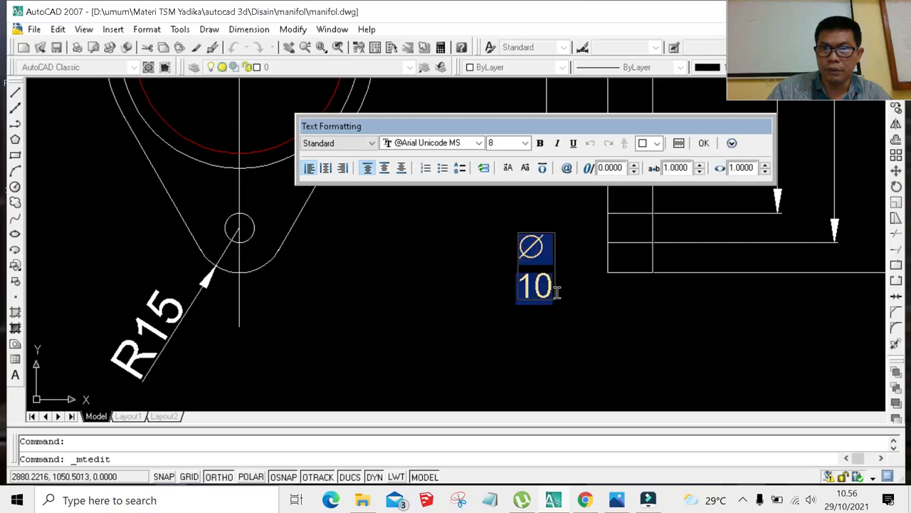
click(525, 144)
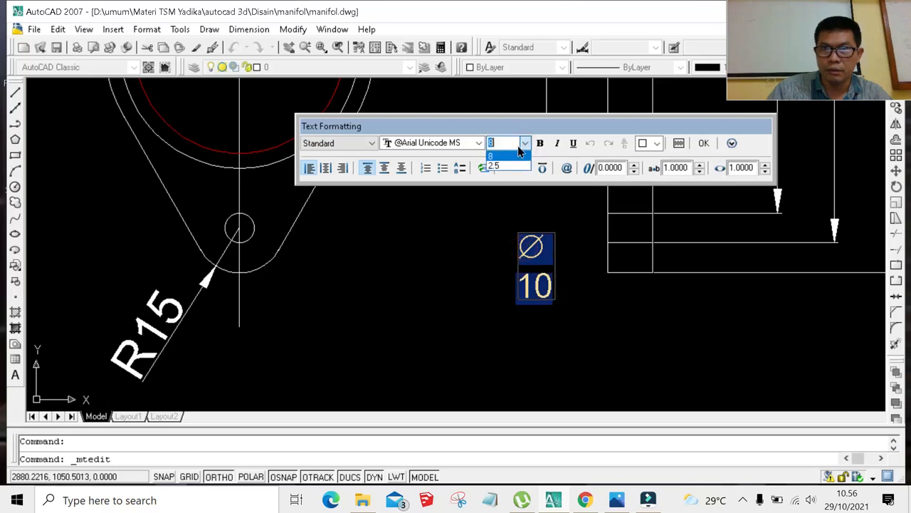
click(506, 166)
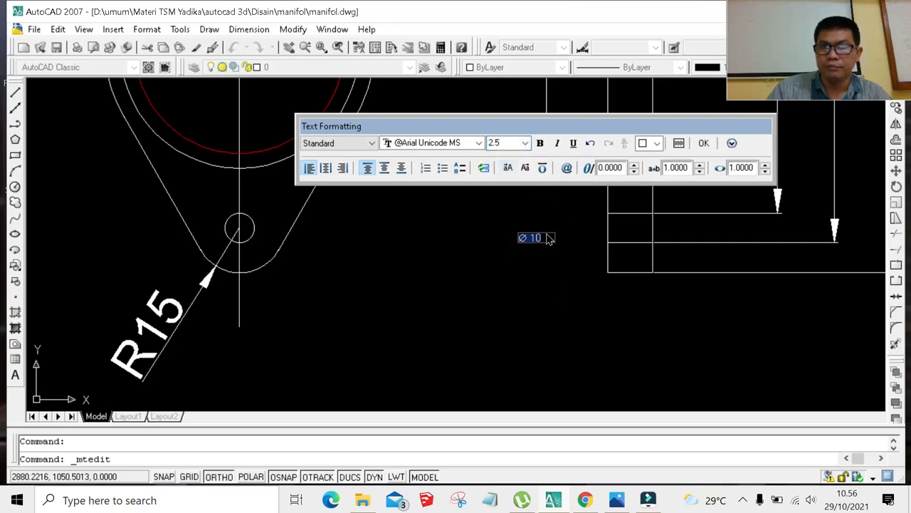
scroll(541, 238, down, 5)
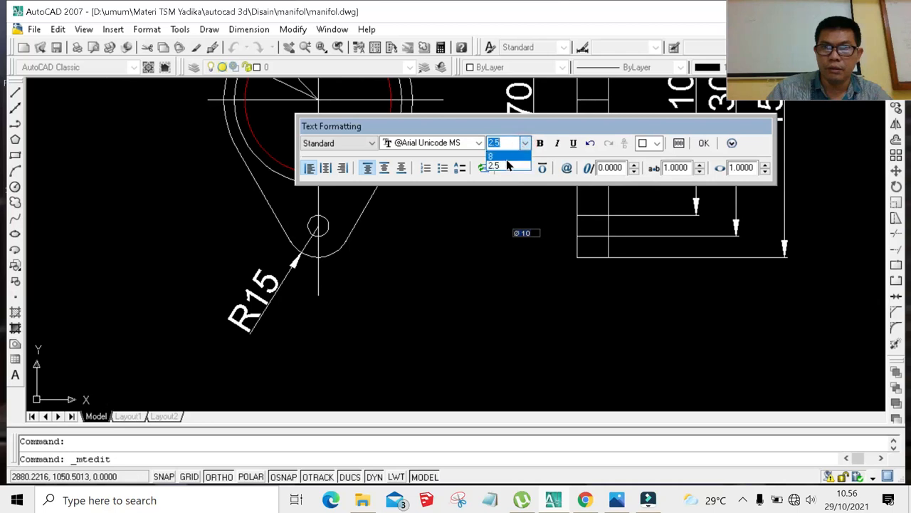
click(507, 156)
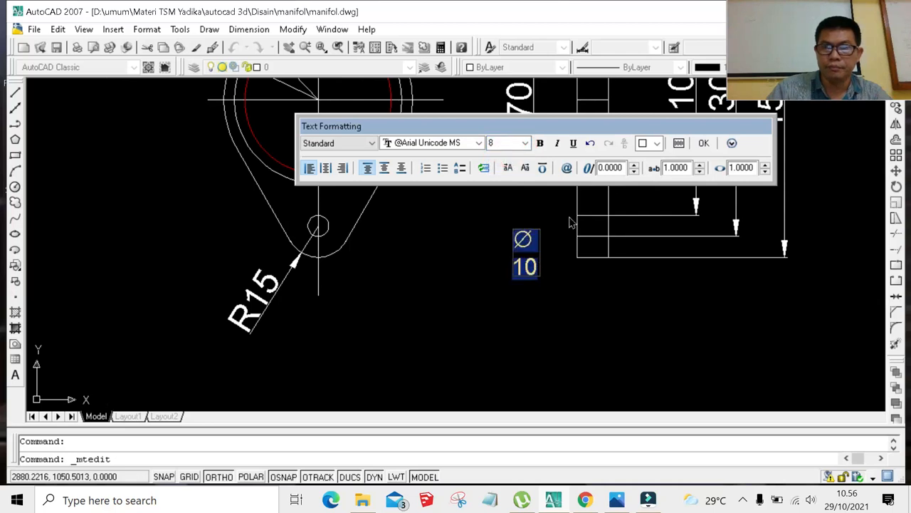
click(556, 283)
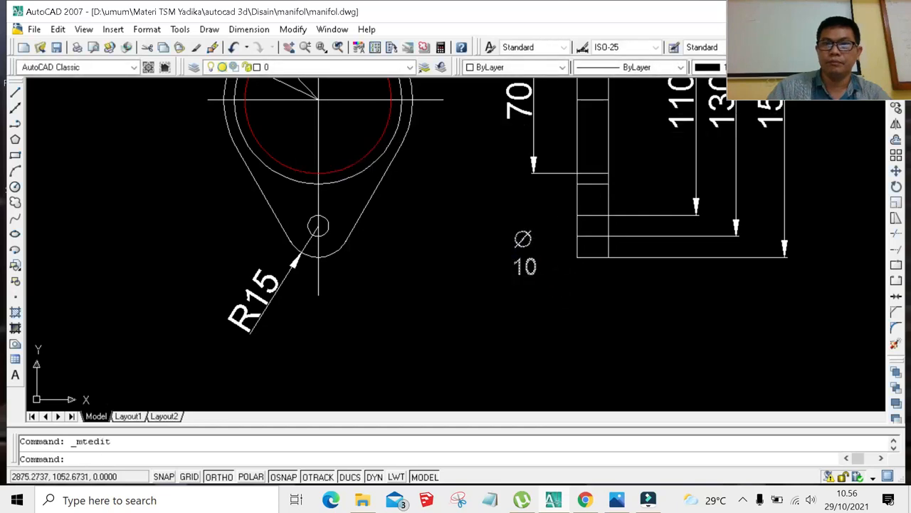
Delete the Ø 10 note beside the side view.
scroll(523, 240, down, 5)
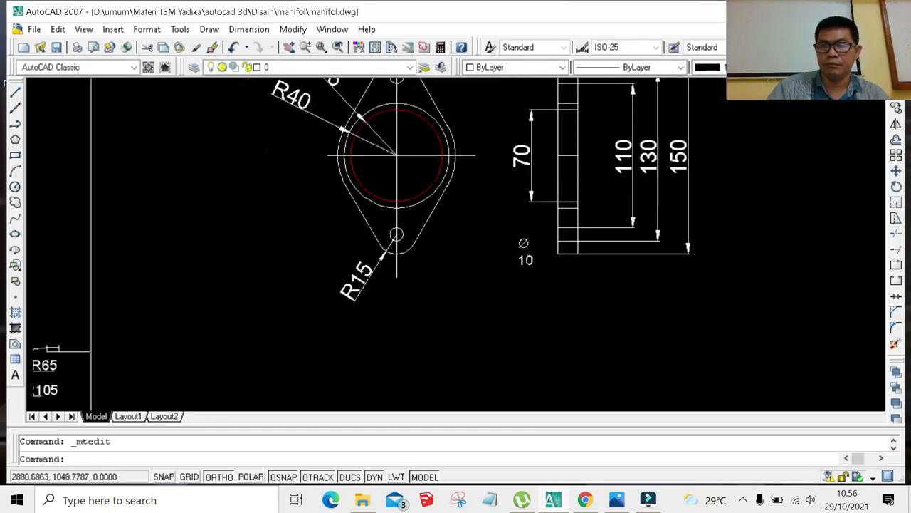
scroll(494, 253, up, 4)
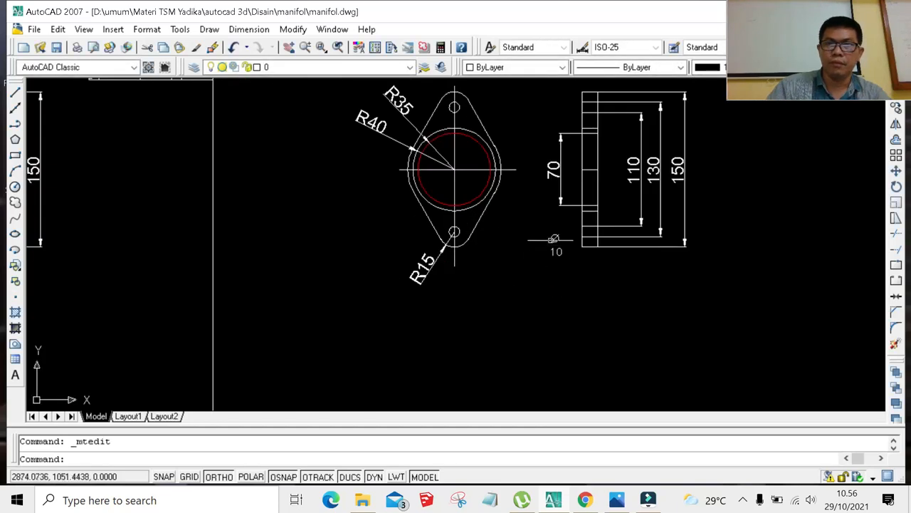
click(555, 242)
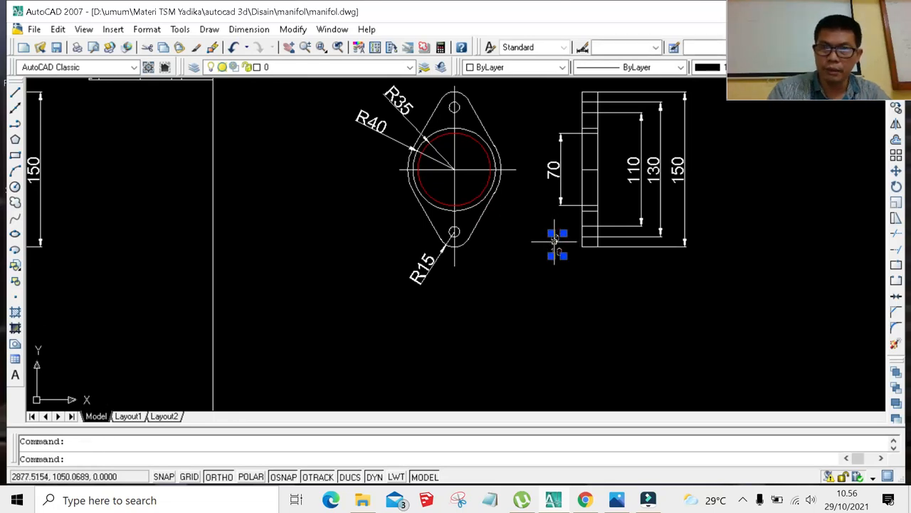
key(Delete)
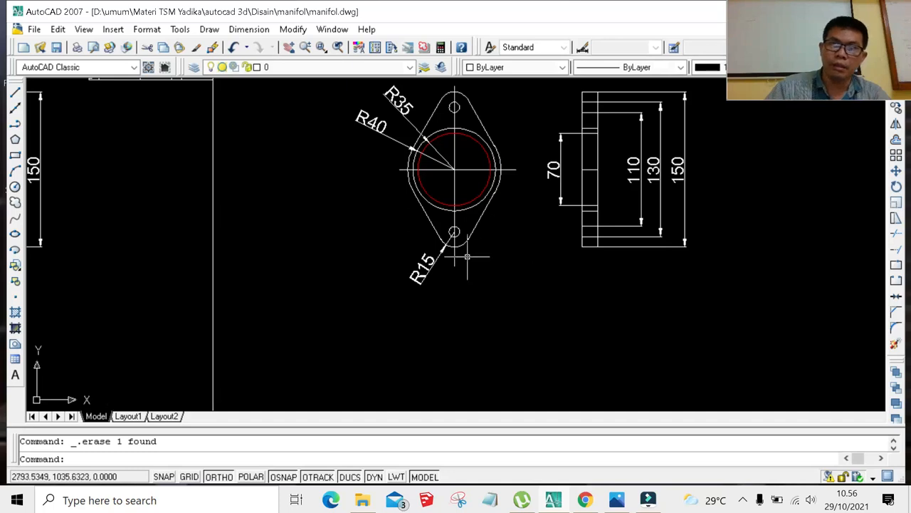
Examine the reference drawing's hole callout and elbow pipe view alongside the new flange views.
scroll(467, 256, down, 4)
scroll(305, 240, up, 3)
scroll(308, 242, up, 1)
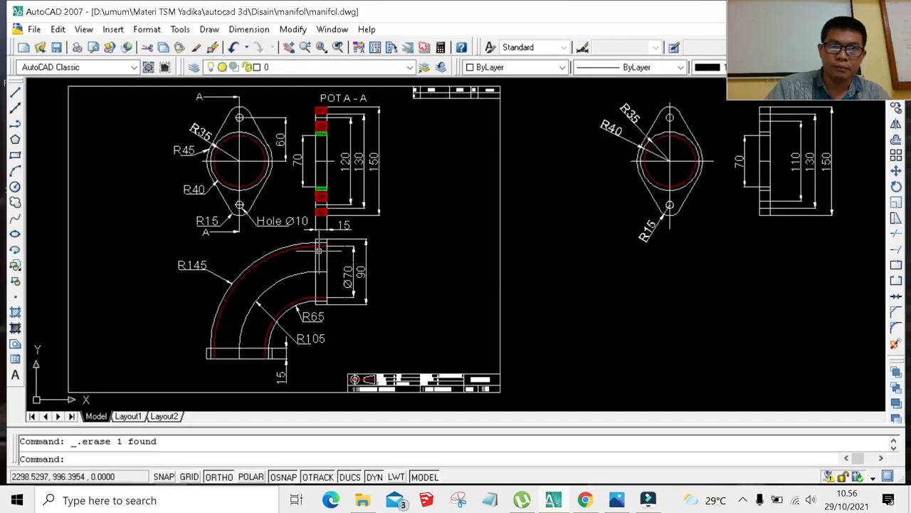
scroll(319, 250, down, 1)
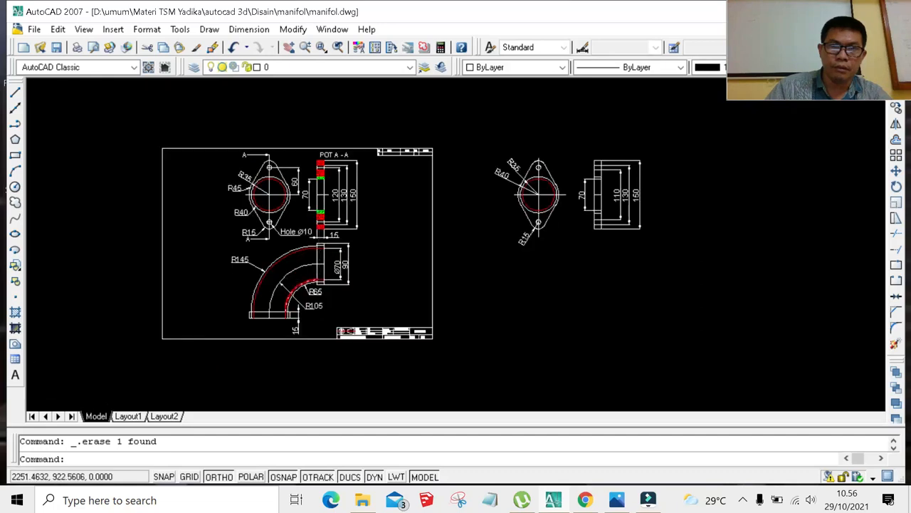
scroll(313, 249, up, 2)
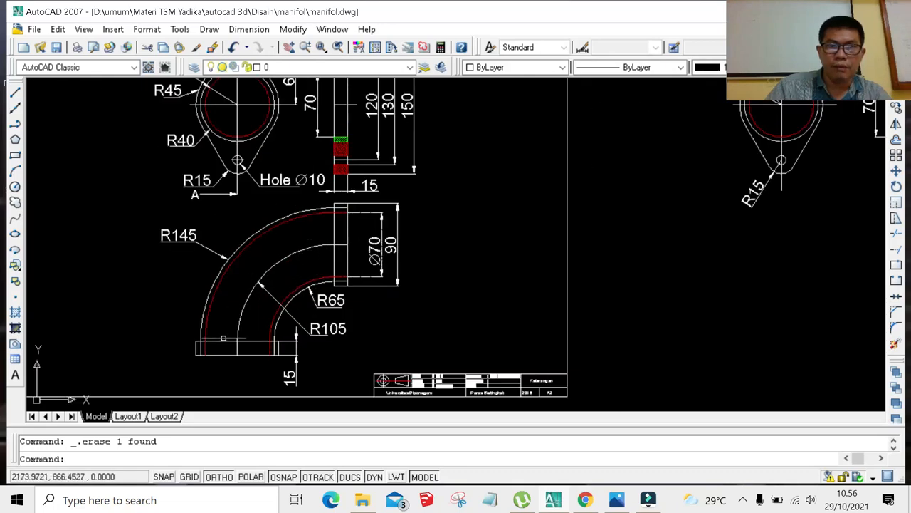
scroll(303, 226, down, 2)
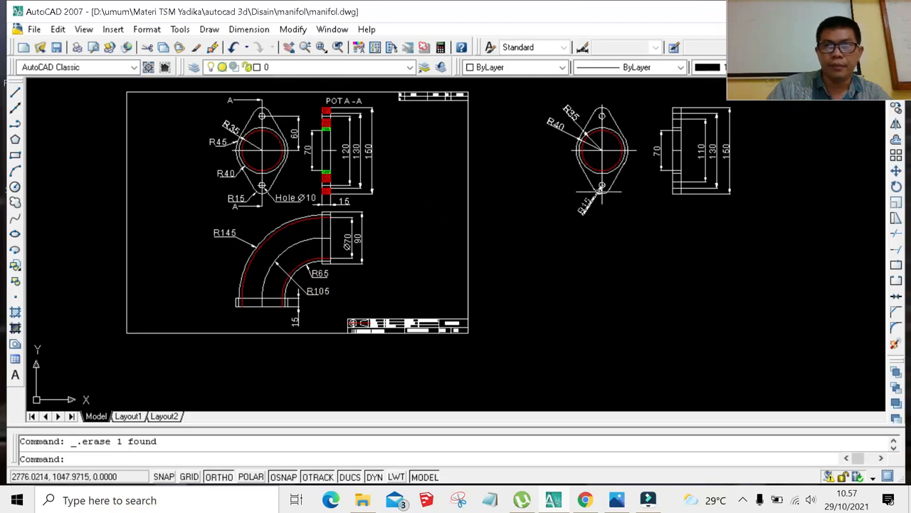
scroll(610, 191, up, 1)
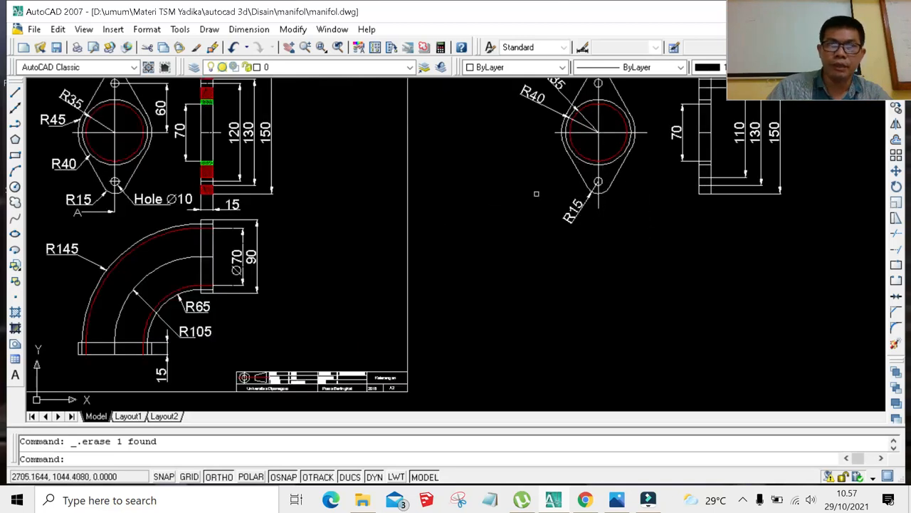
Examine the elbow pipe view's radii, end flanges and dimensions in the reference drawing.
scroll(189, 194, down, 1)
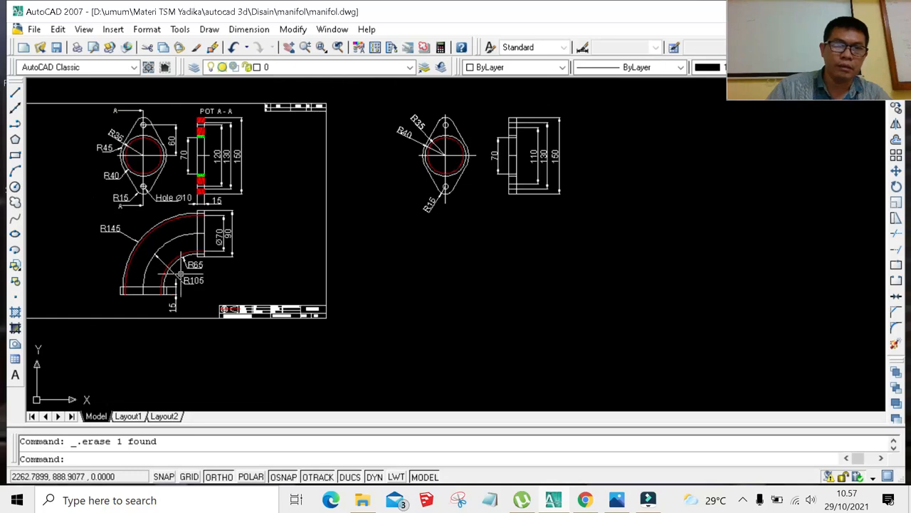
scroll(156, 313, up, 1)
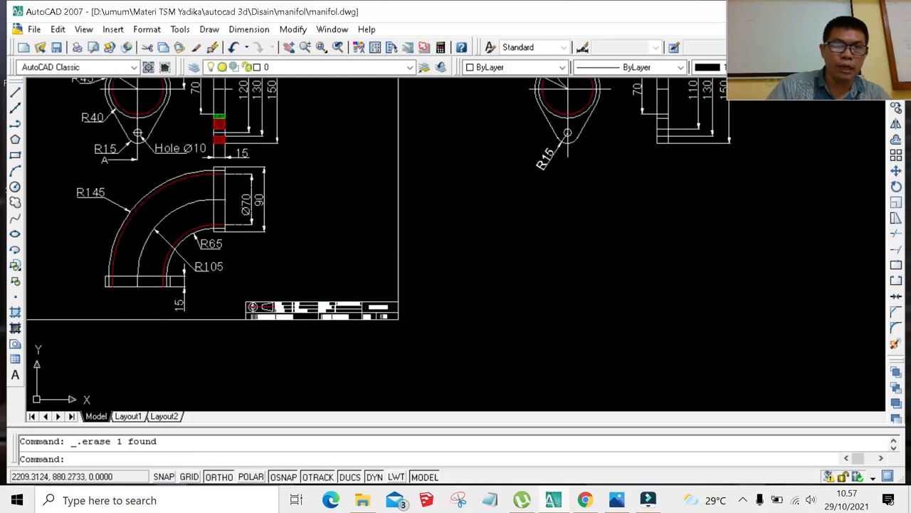
scroll(119, 265, down, 2)
scroll(120, 264, up, 1)
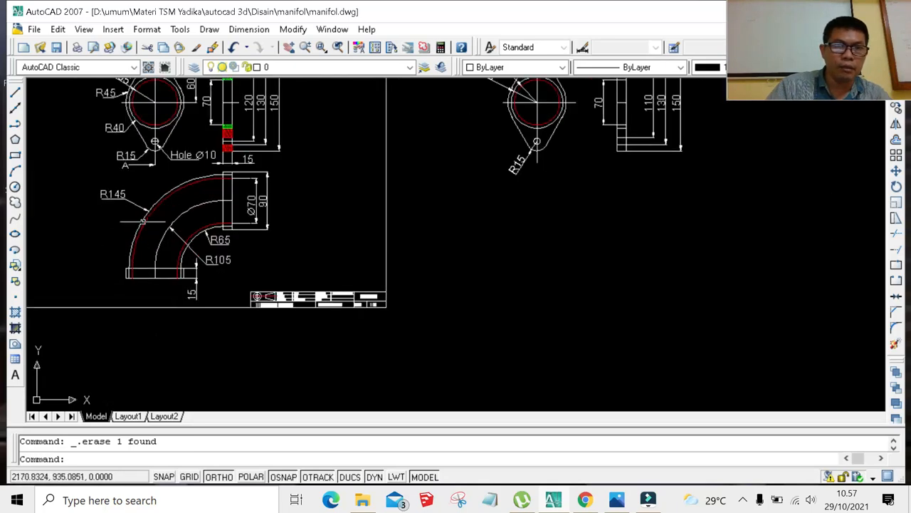
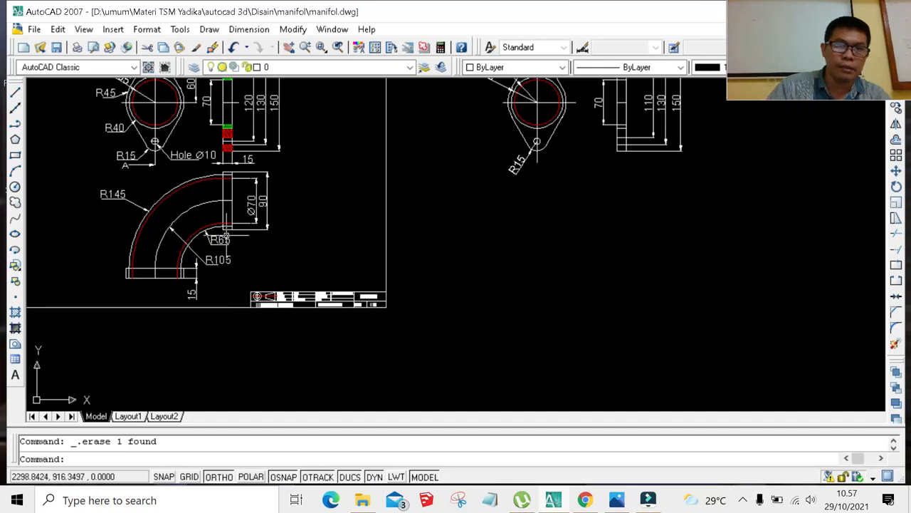
scroll(225, 228, up, 3)
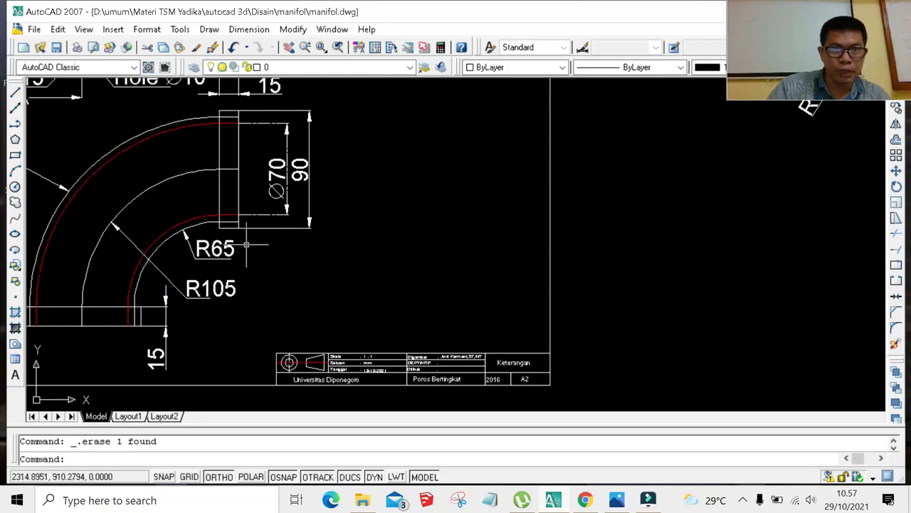
scroll(239, 243, down, 2)
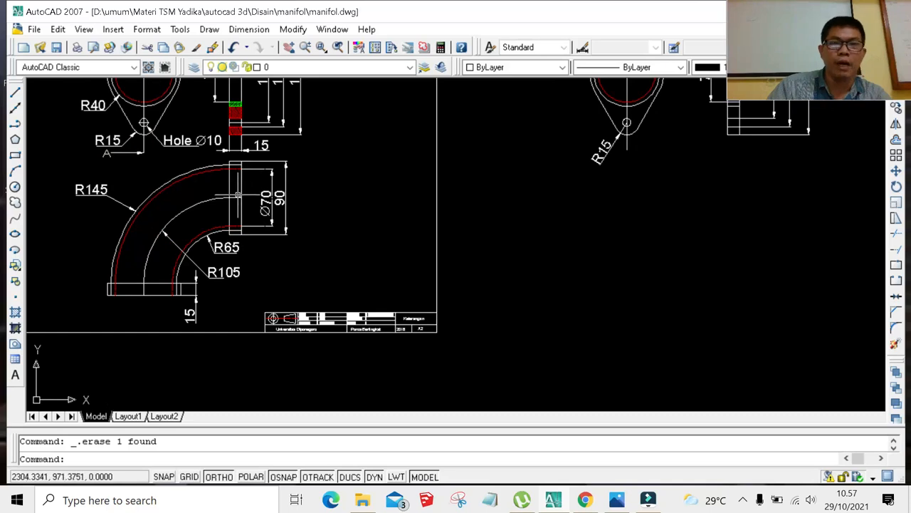
scroll(237, 194, down, 4)
scroll(235, 194, up, 3)
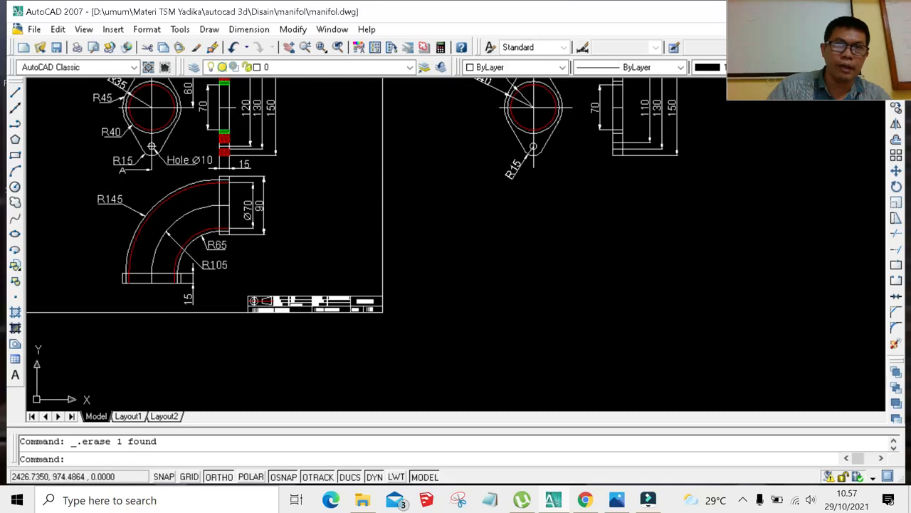
scroll(306, 214, down, 2)
scroll(202, 169, up, 1)
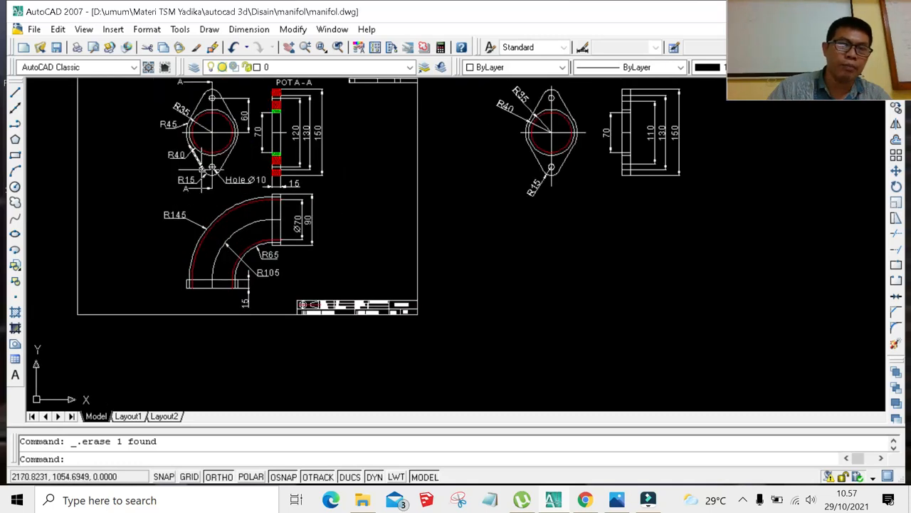
Draw a circle of radius 145 below the new front view, centred in line with its vertical centreline.
click(15, 188)
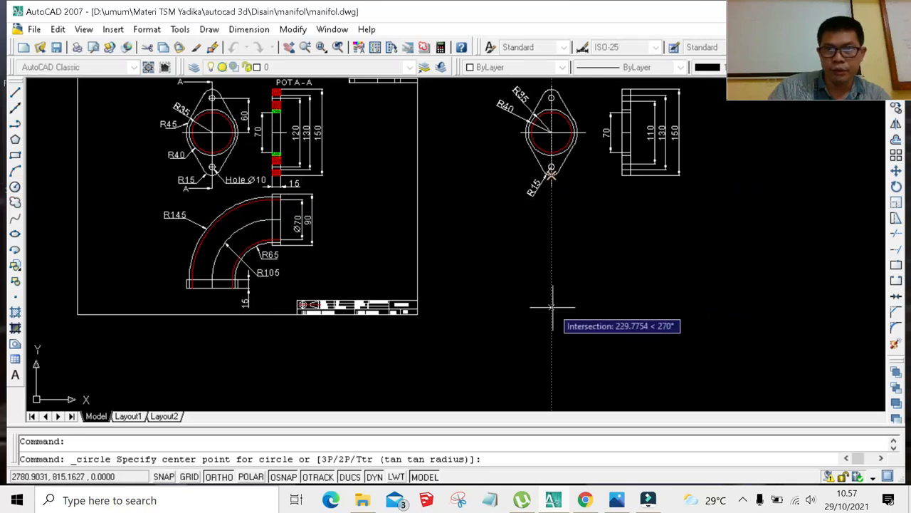
click(551, 306)
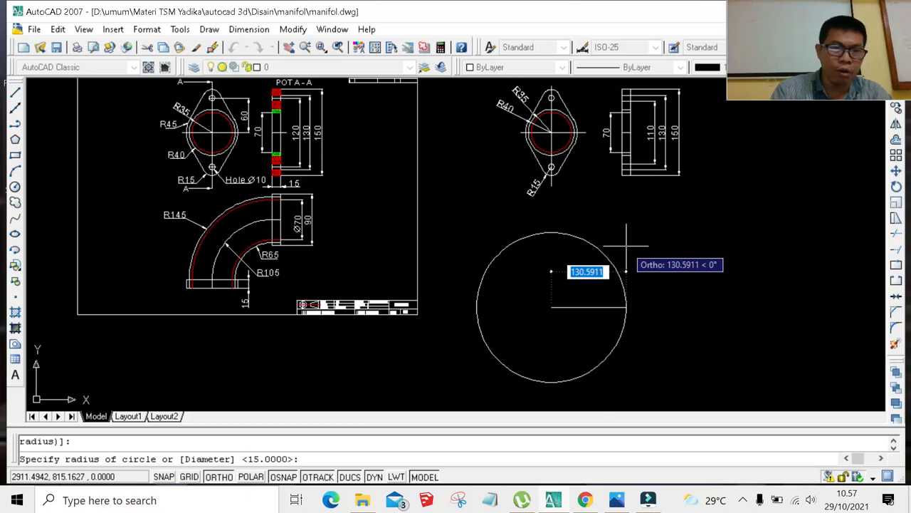
text(14)
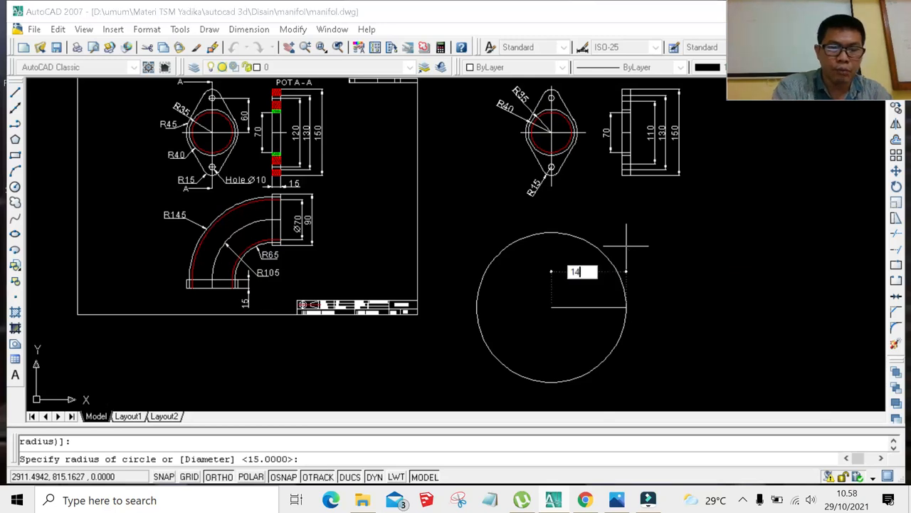
text(5)
key(Return)
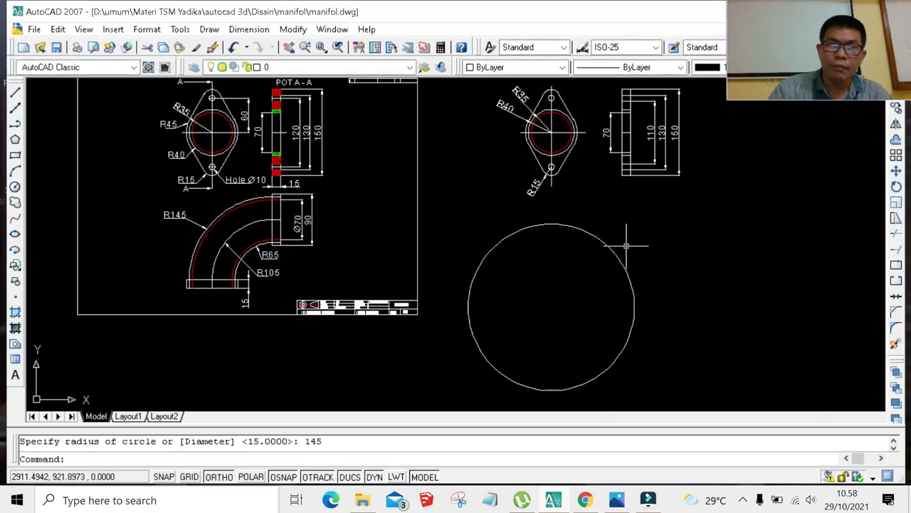
Draw two more circles of radius 105 and 65 about the centre of the R145 circle.
key(Return)
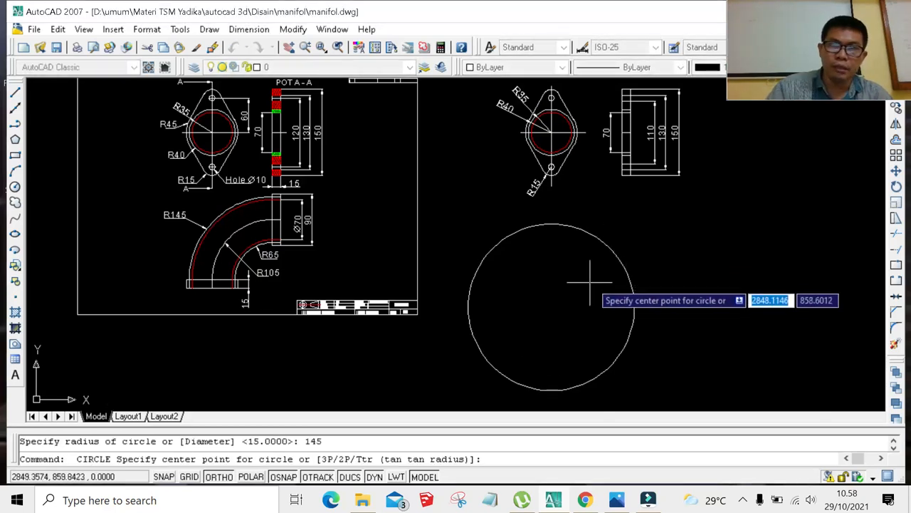
click(550, 307)
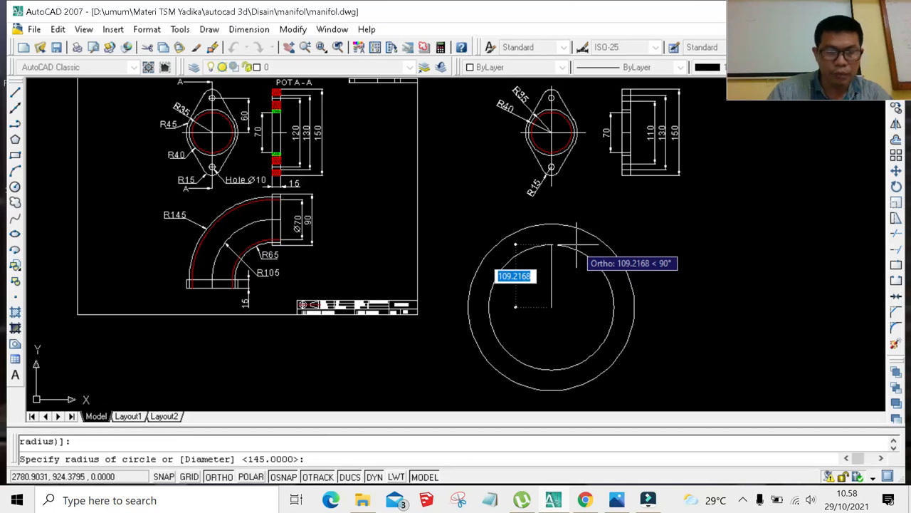
text(10)
key(Return)
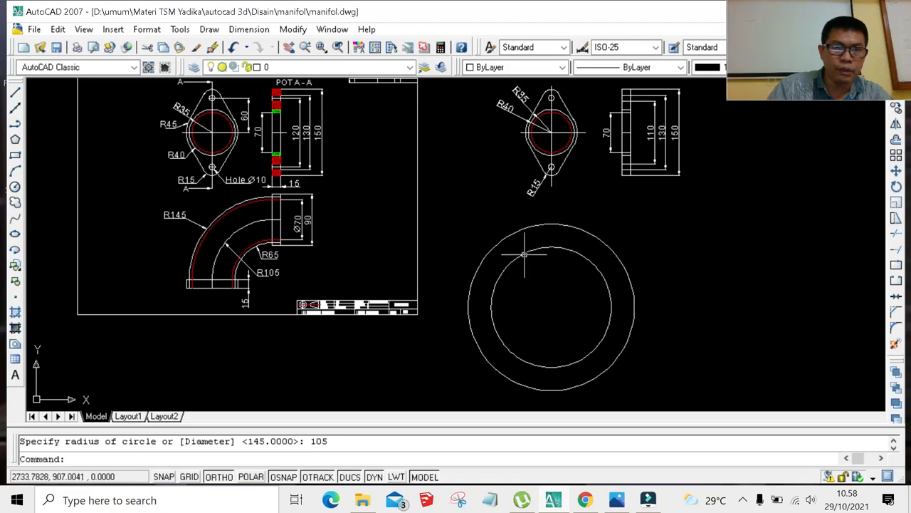
key(Return)
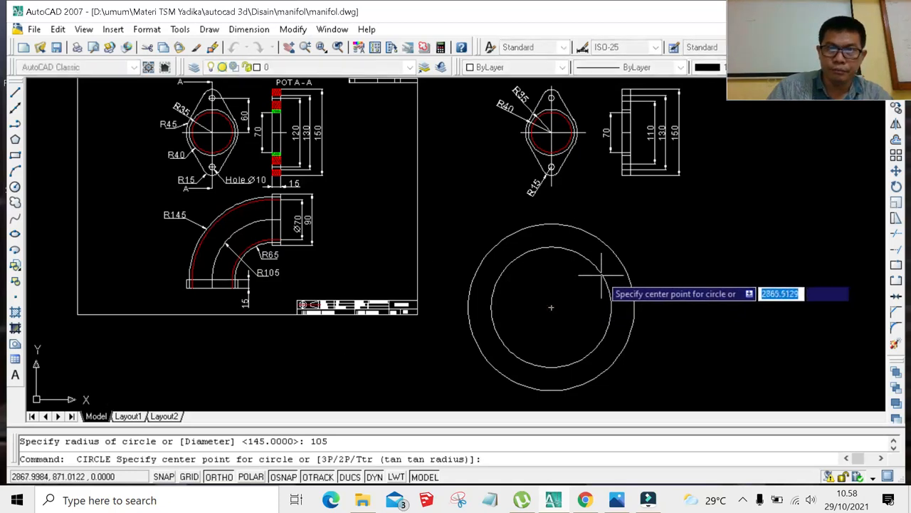
click(551, 306)
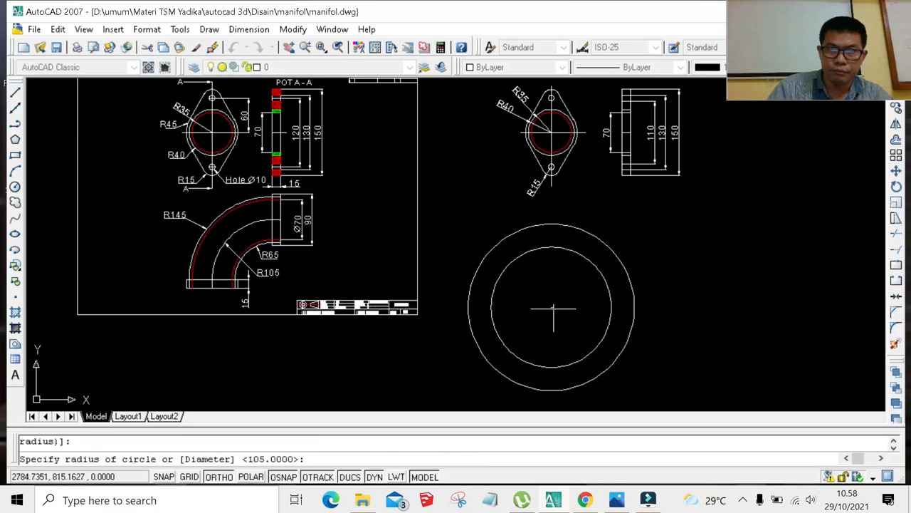
text(65)
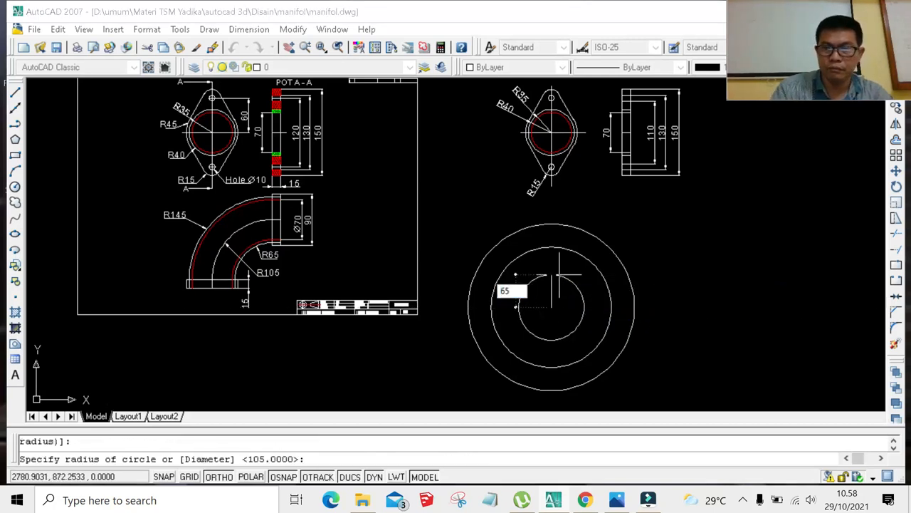
key(Return)
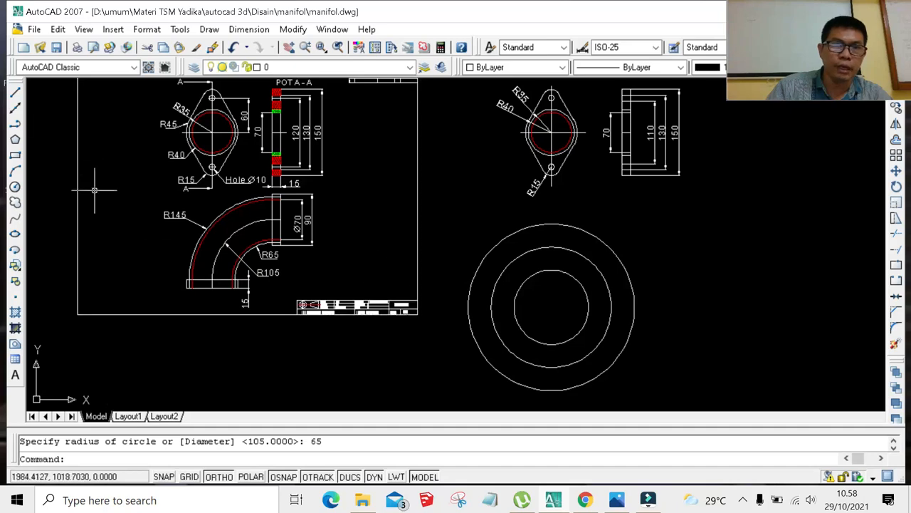
Draw a horizontal centreline through the concentric circles' centre, extending beyond the outer circle on both sides.
scroll(226, 287, up, 2)
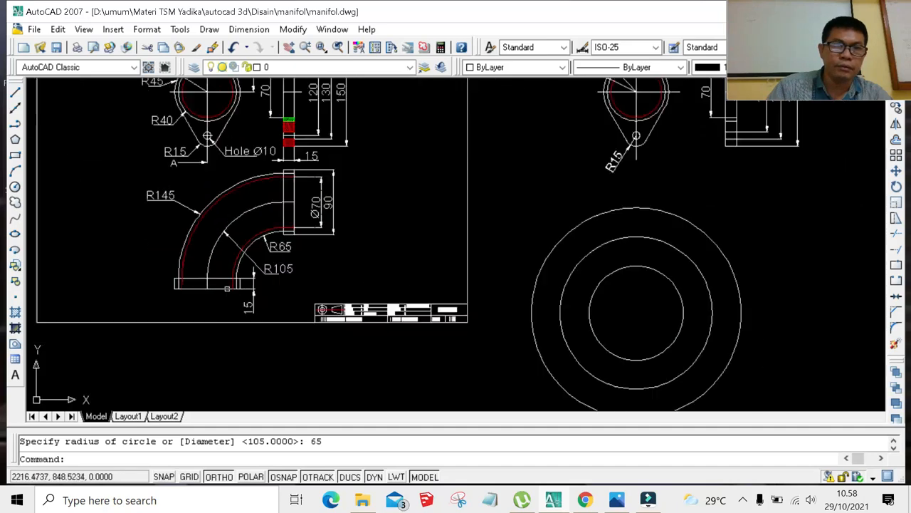
scroll(226, 288, down, 2)
click(15, 93)
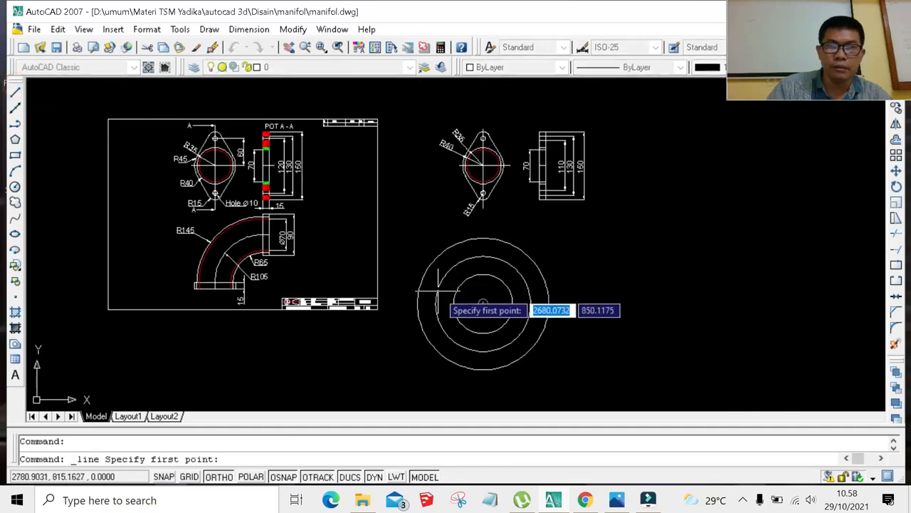
click(482, 304)
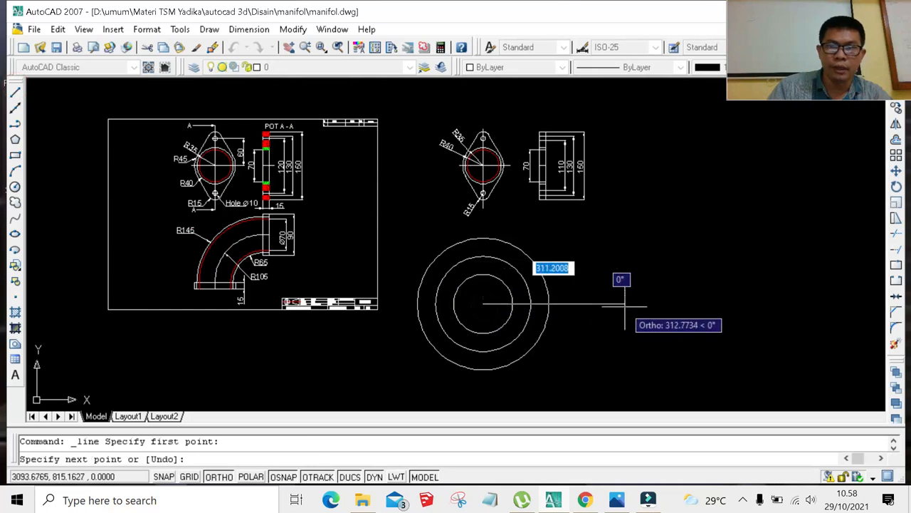
click(593, 304)
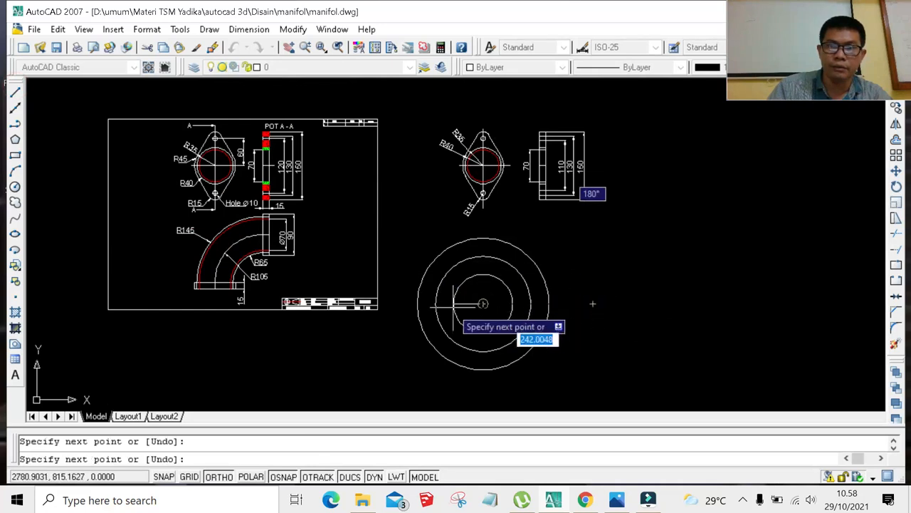
click(406, 303)
key(Escape)
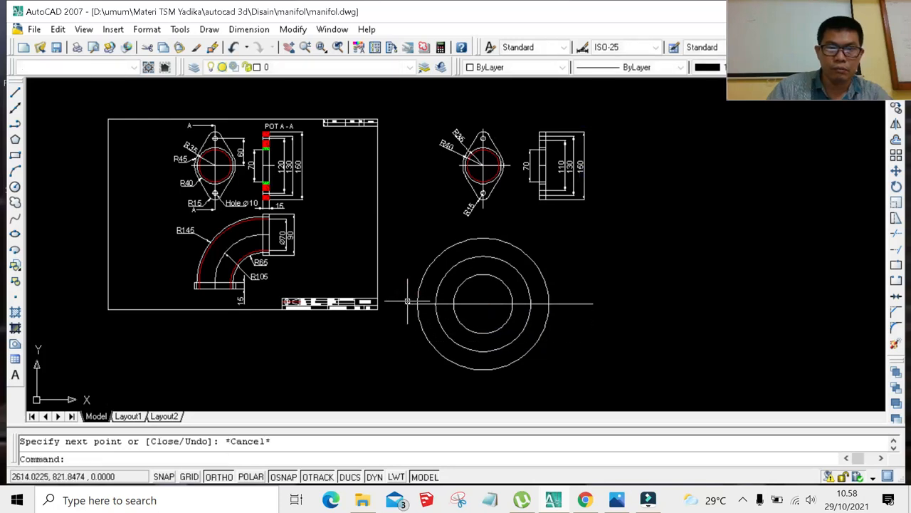
Draw a vertical centreline through the circles' centre, extending above and below the outer circle.
key(Return)
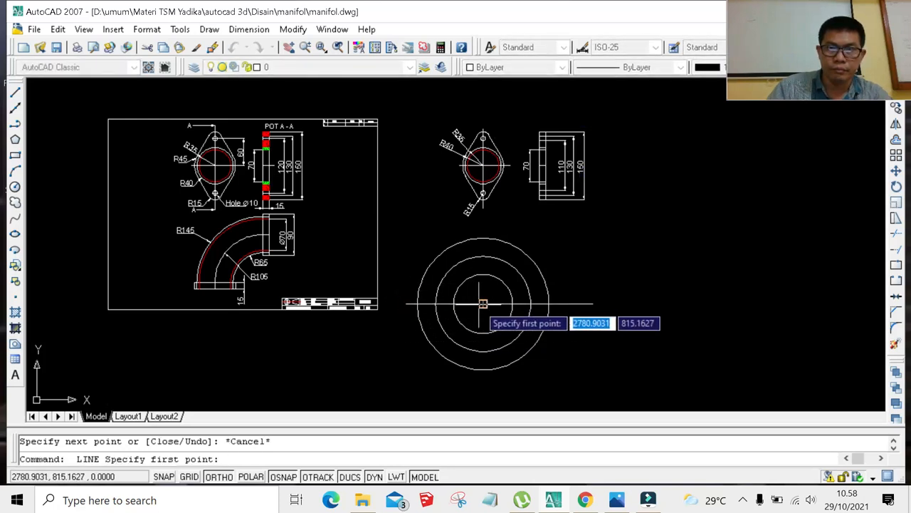
click(483, 303)
click(483, 227)
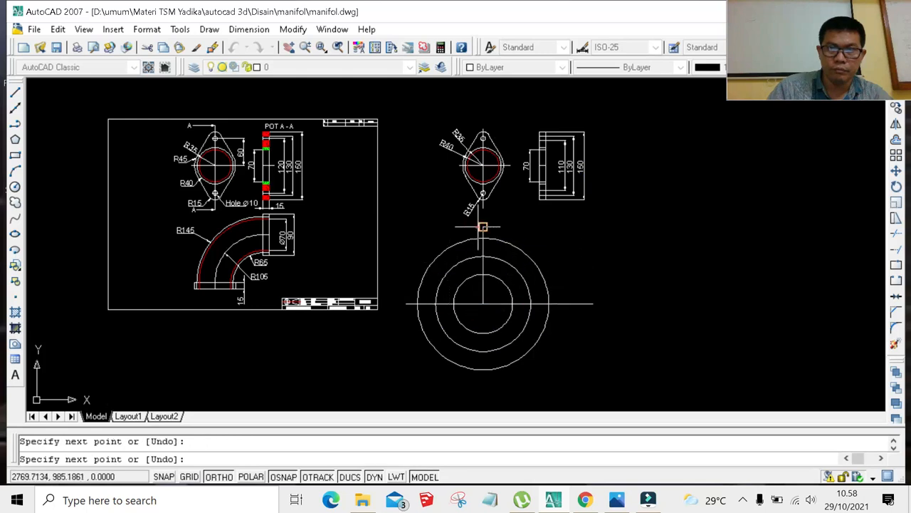
click(482, 383)
key(Escape)
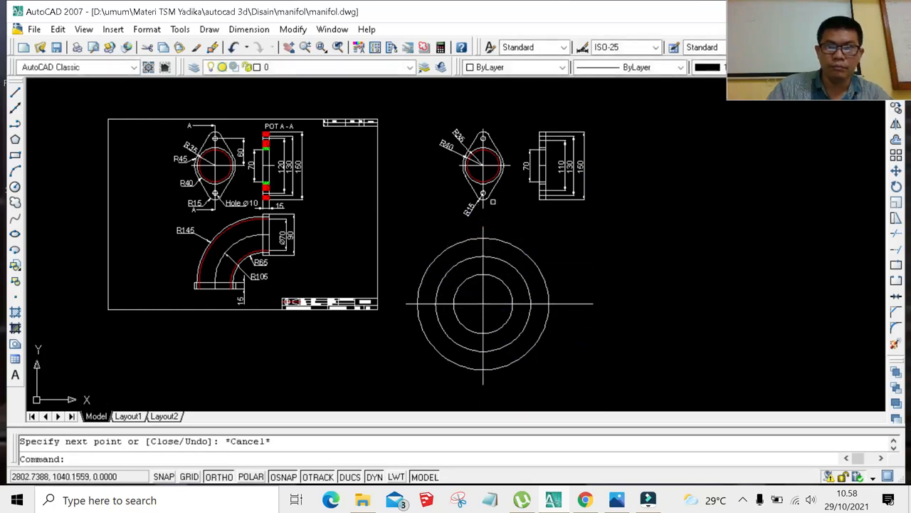
Trim away the right halves of the R145 and R105 circles at the centrelines.
click(895, 235)
key(Return)
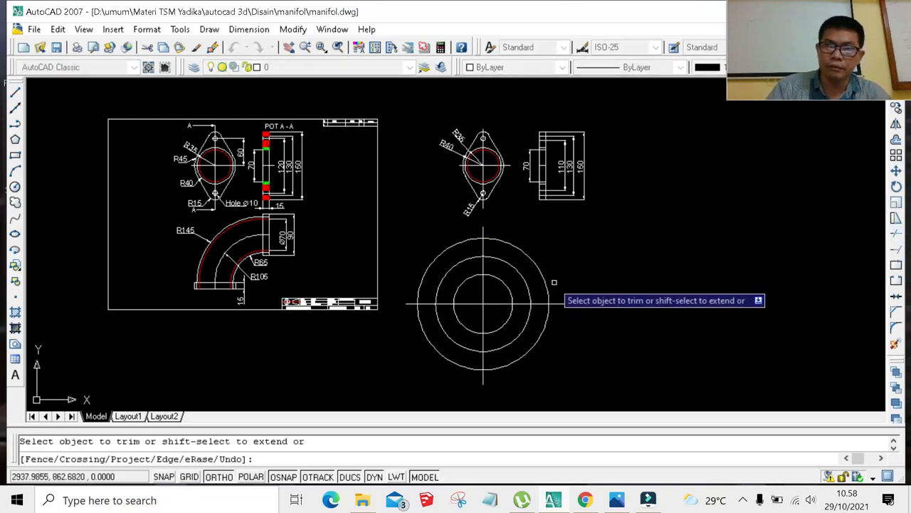
click(536, 264)
click(518, 273)
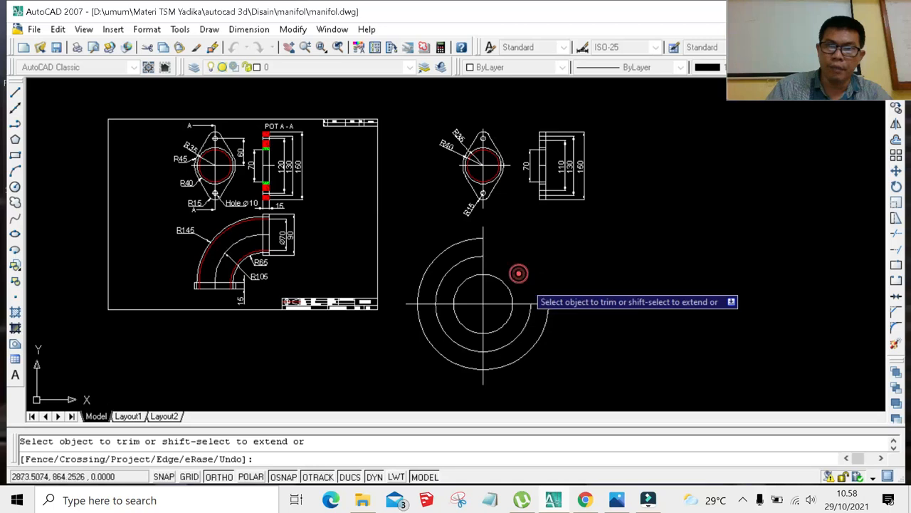
click(546, 316)
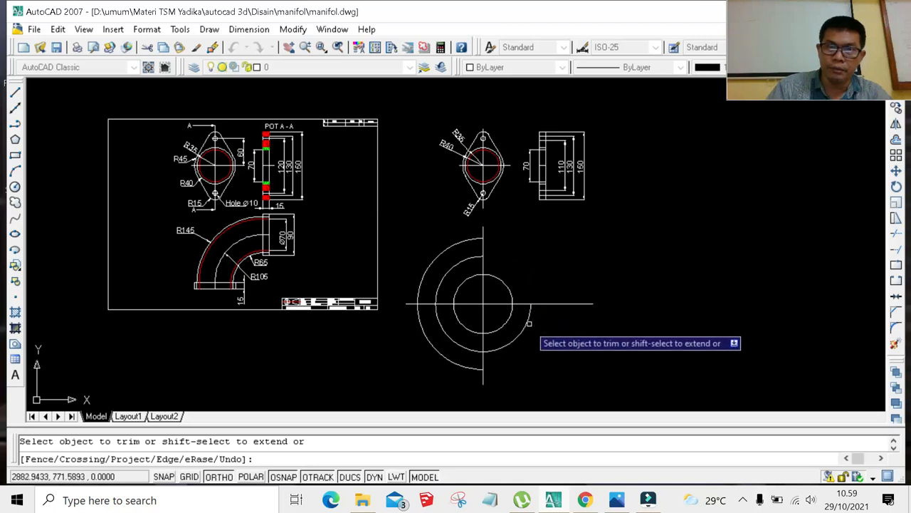
click(527, 325)
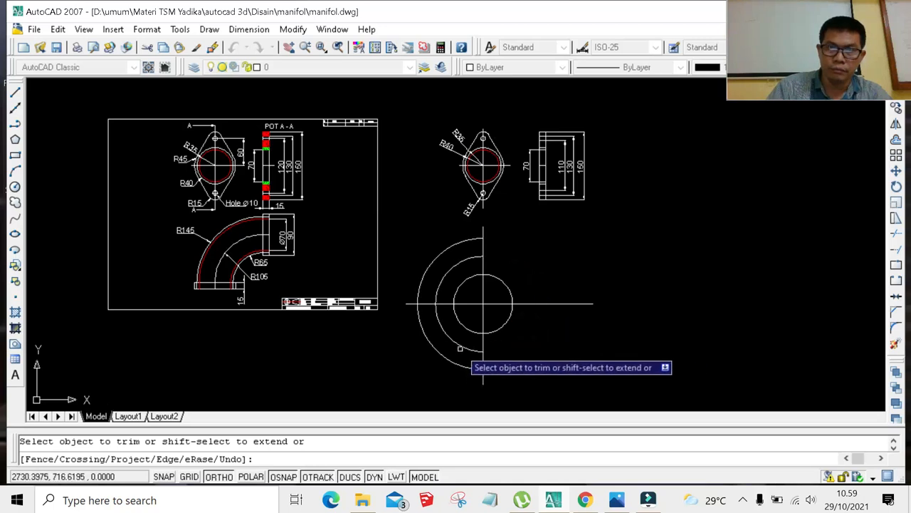
Trim the remaining arcs of all three circles below the horizontal centreline and delete the leftover vertical line piece there.
click(441, 354)
click(448, 337)
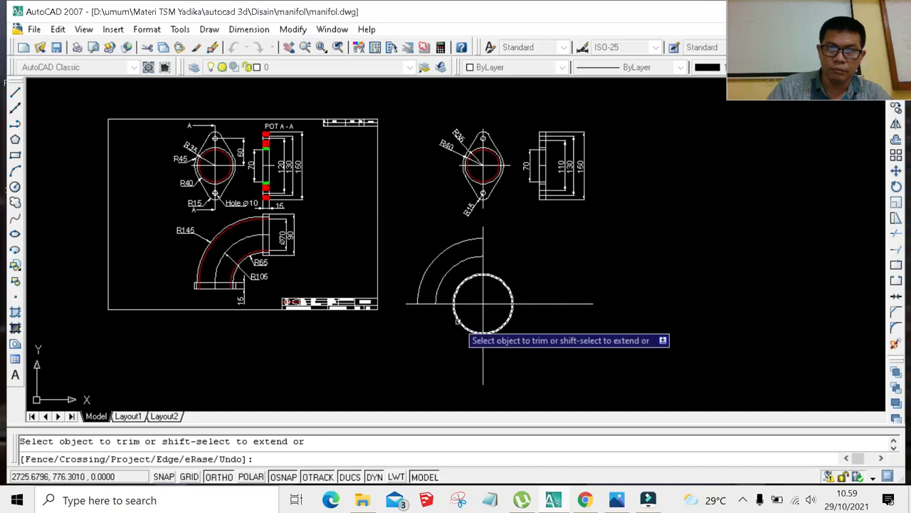
click(457, 320)
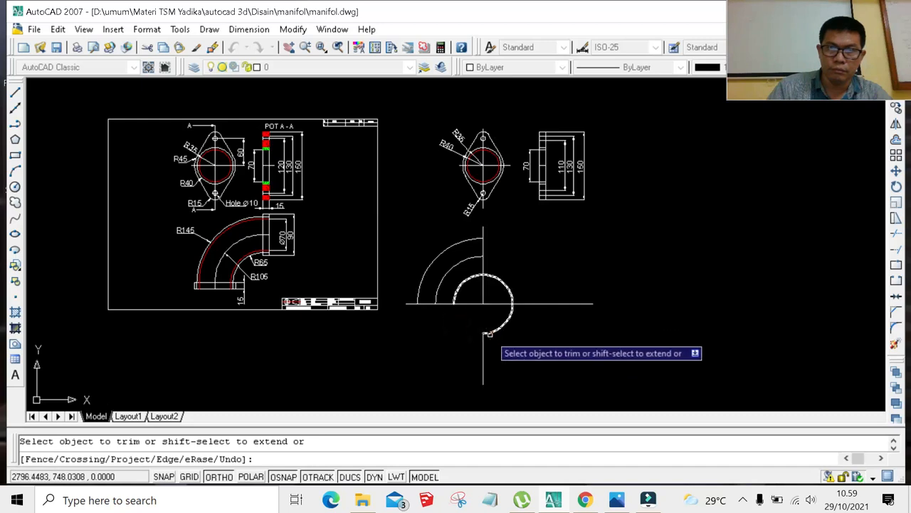
click(489, 332)
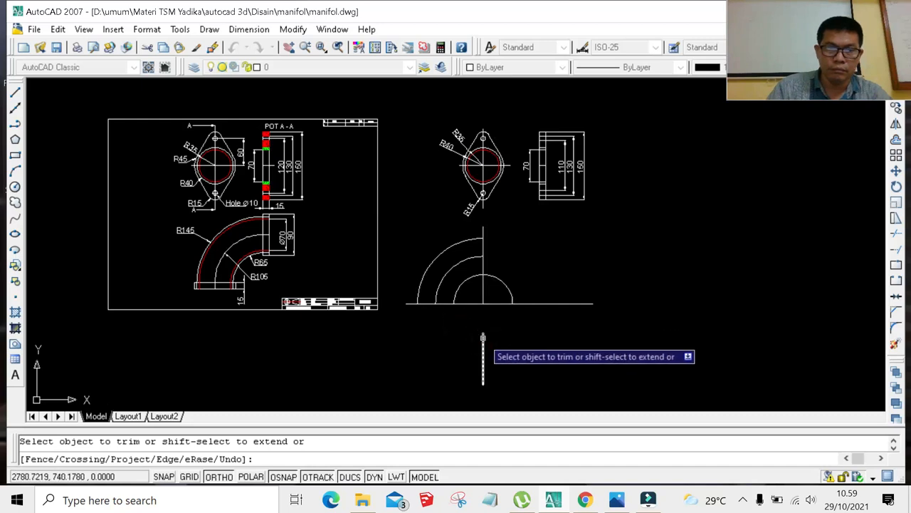
key(Escape)
click(483, 336)
key(Delete)
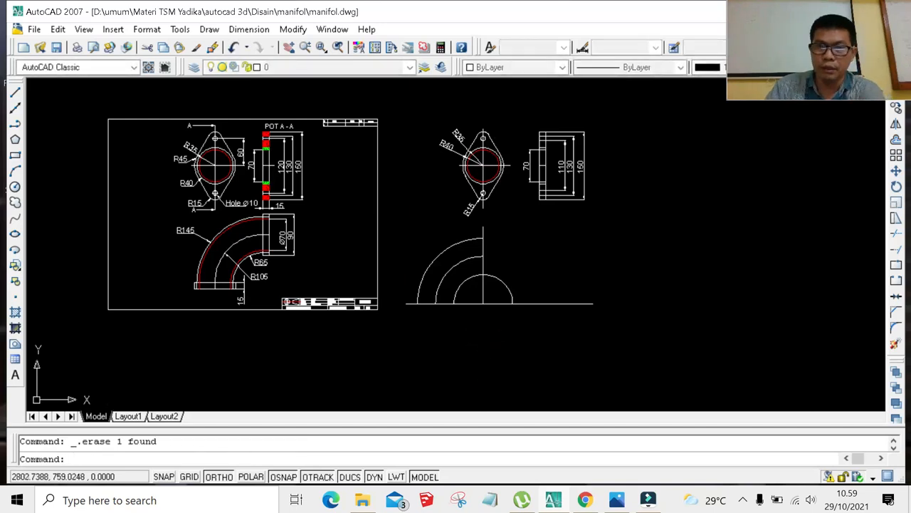
Trim the right half of the R65 circle at the vertical centreline and delete the horizontal centreline's piece beyond it.
click(896, 236)
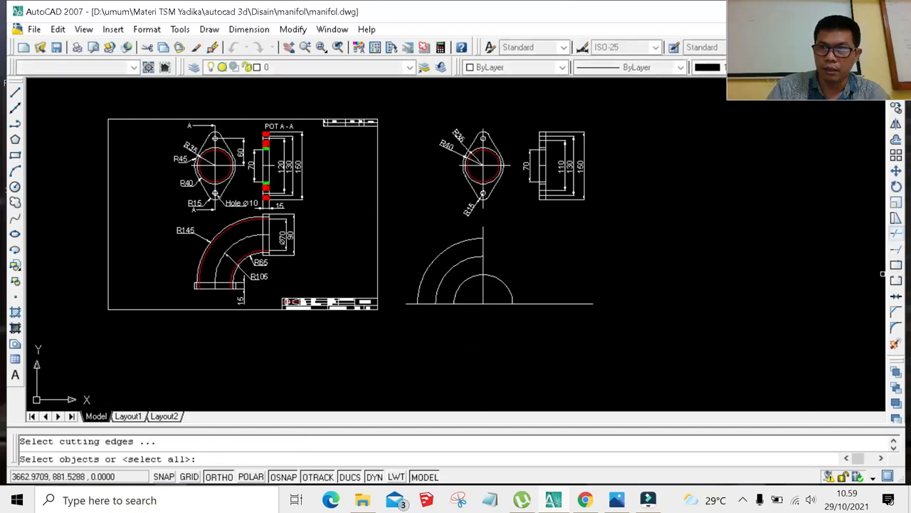
key(Return)
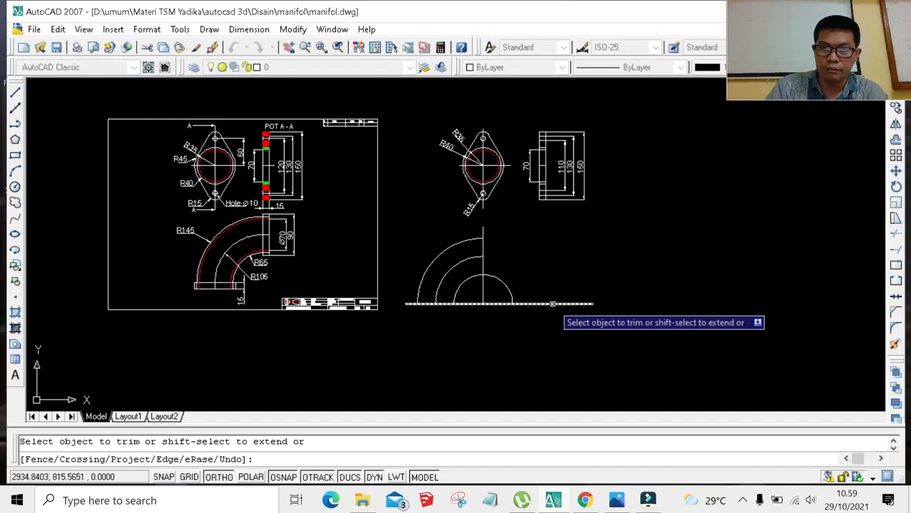
click(506, 291)
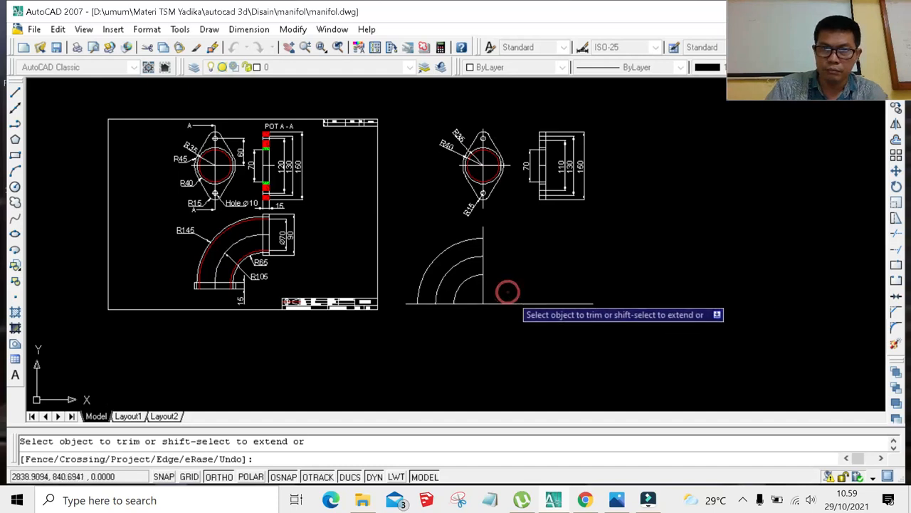
click(522, 304)
key(Escape)
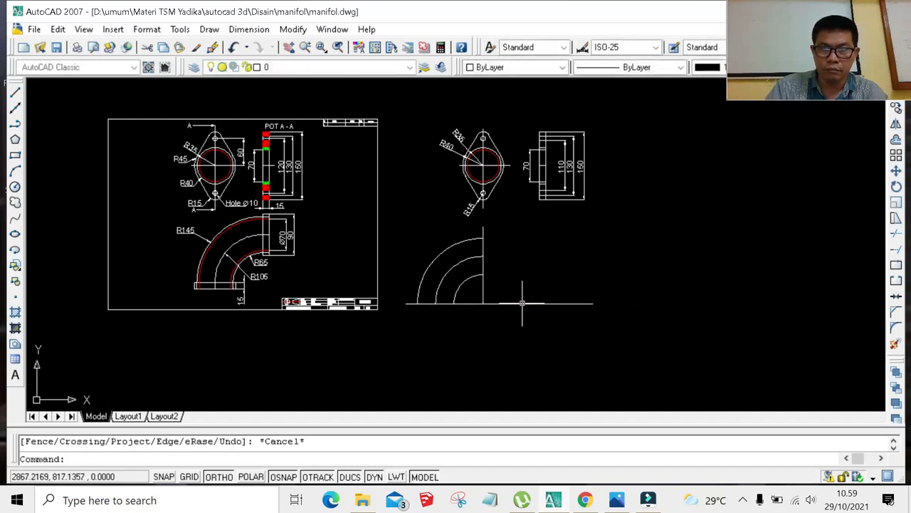
click(522, 303)
key(Delete)
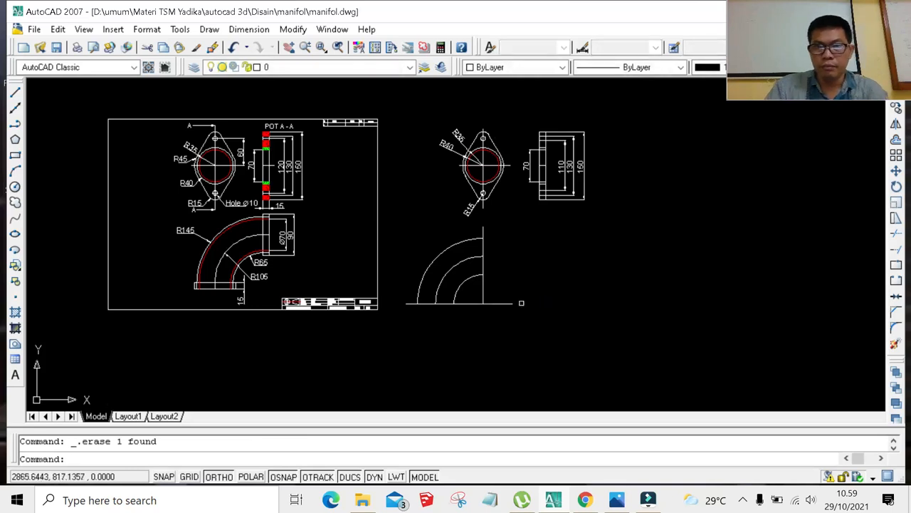
Shorten the horizontal centreline so its right end meets the vertical centreline at the arcs' centre.
click(505, 304)
scroll(473, 309, up, 4)
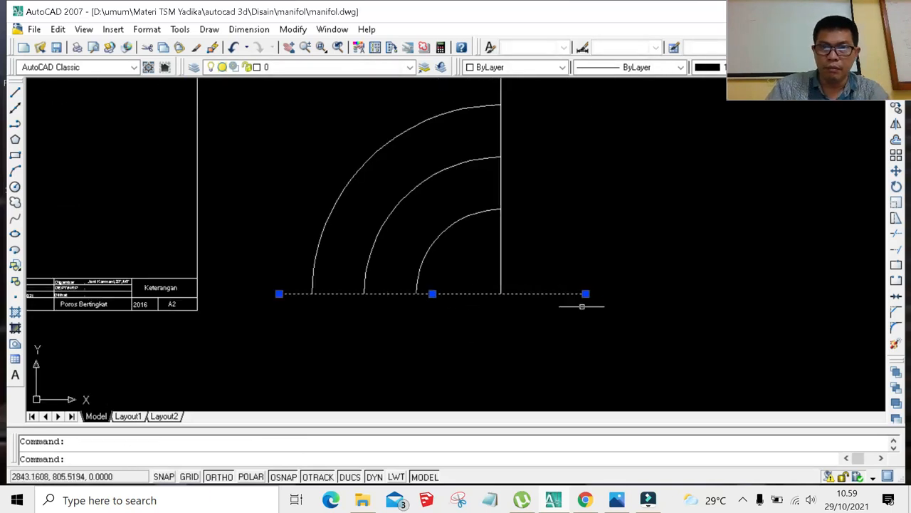
click(585, 293)
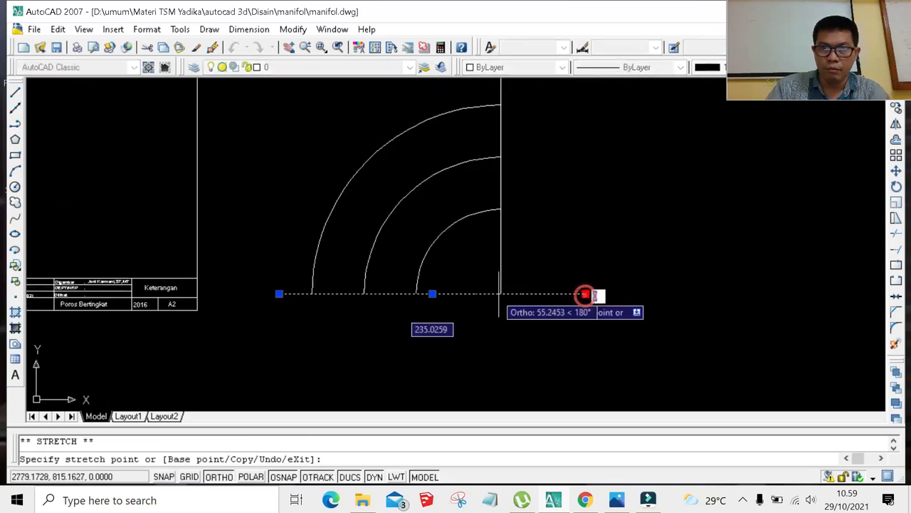
click(501, 293)
scroll(509, 294, down, 4)
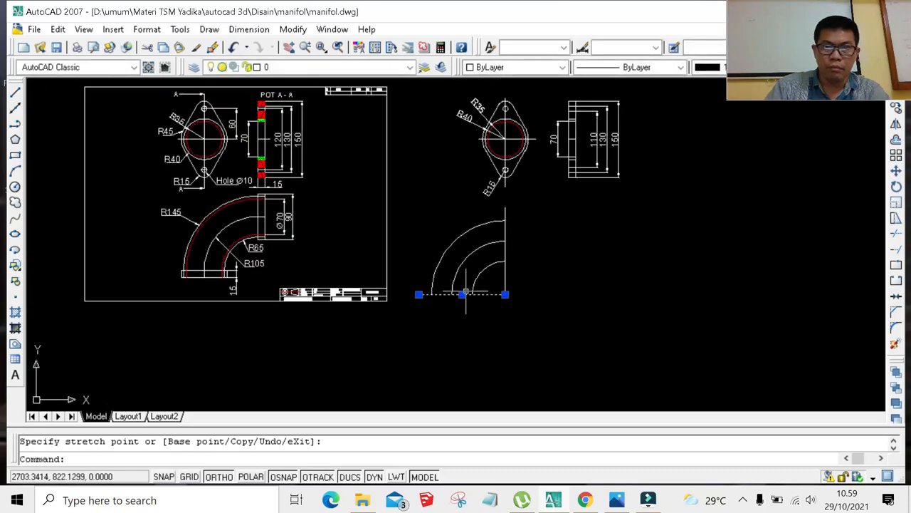
scroll(420, 294, up, 3)
scroll(418, 292, down, 5)
scroll(405, 293, up, 3)
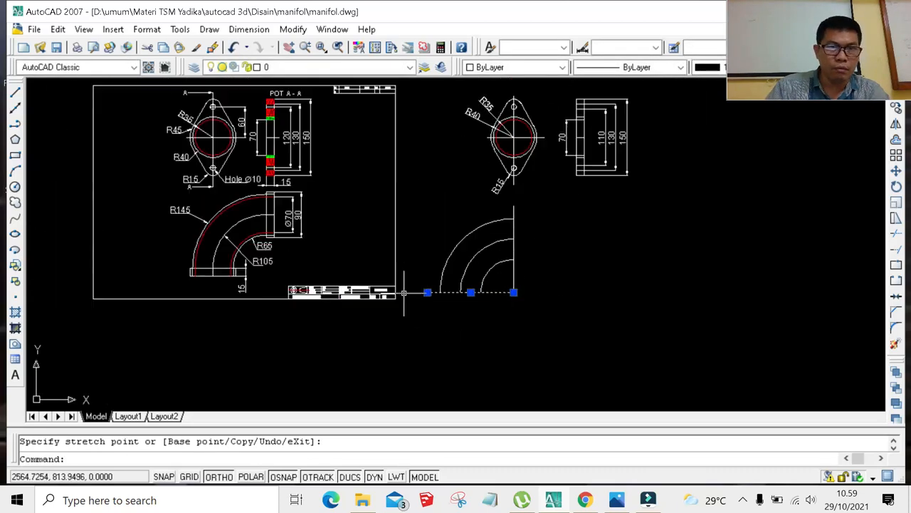
scroll(403, 292, up, 3)
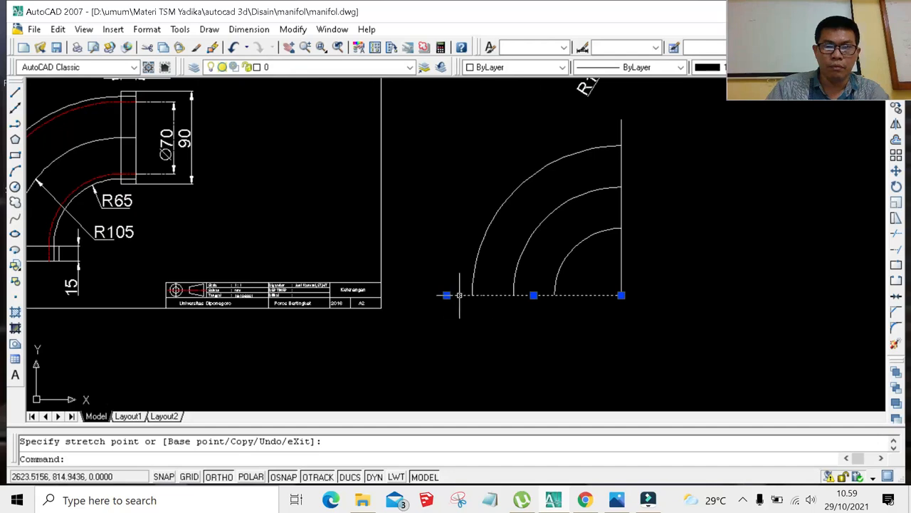
key(Escape)
scroll(473, 321, down, 3)
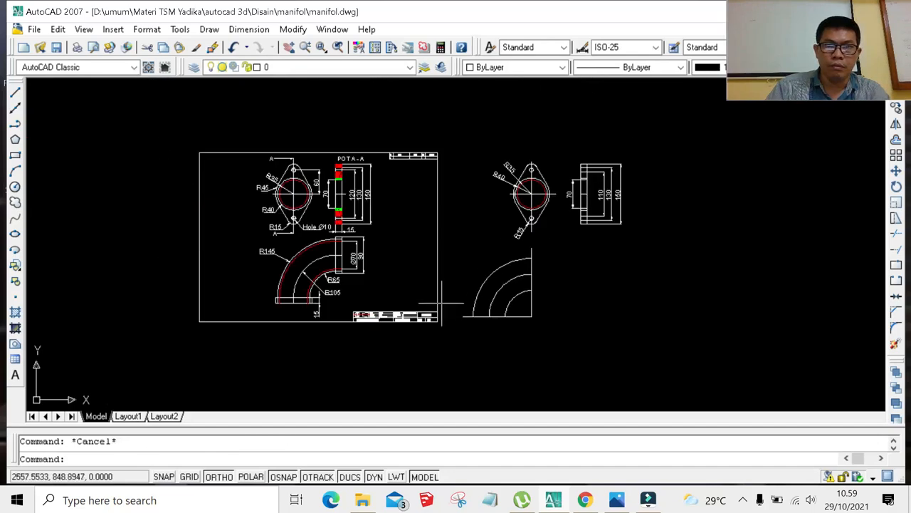
scroll(439, 301, up, 2)
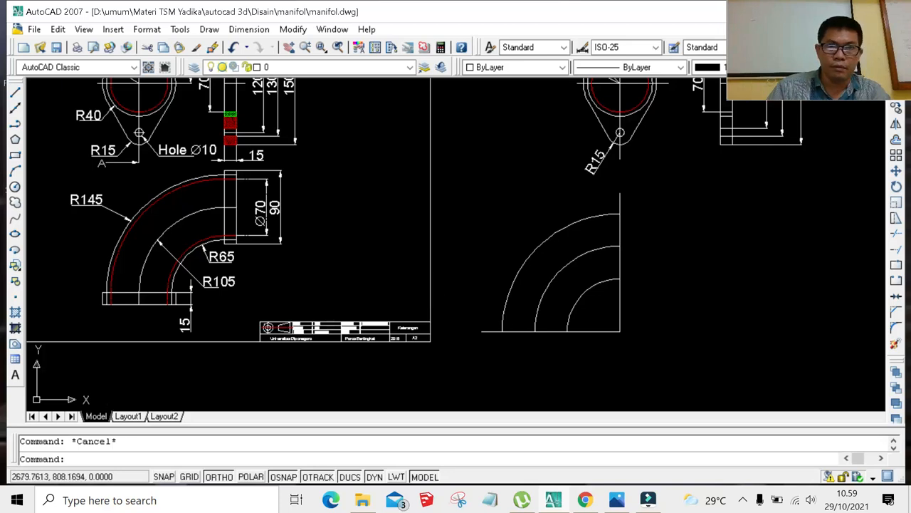
Undo the last stretch of the horizontal centreline's right end.
key(ctrl+z)
key(ctrl+z)
key(ctrl+z)
key(ctrl+z)
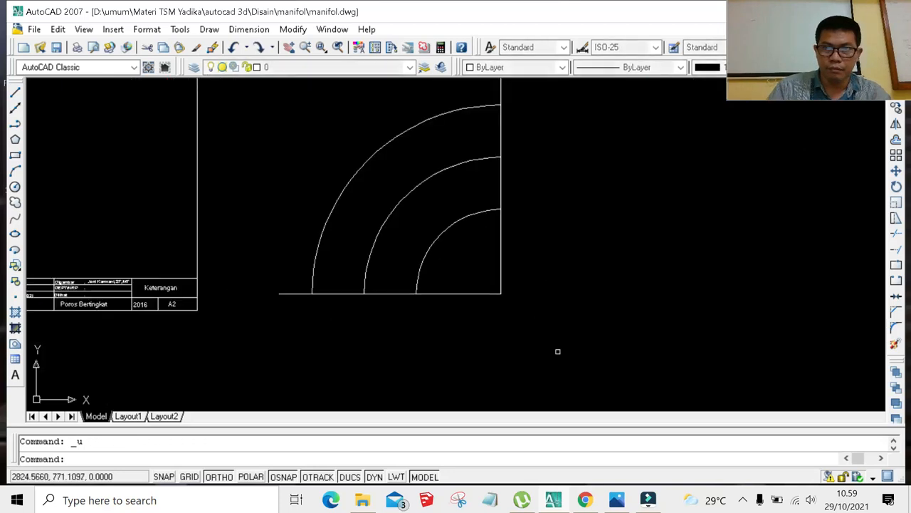
Trim away the part of the vertical centreline between the R65 arc and the horizontal centreline.
scroll(530, 328, down, 3)
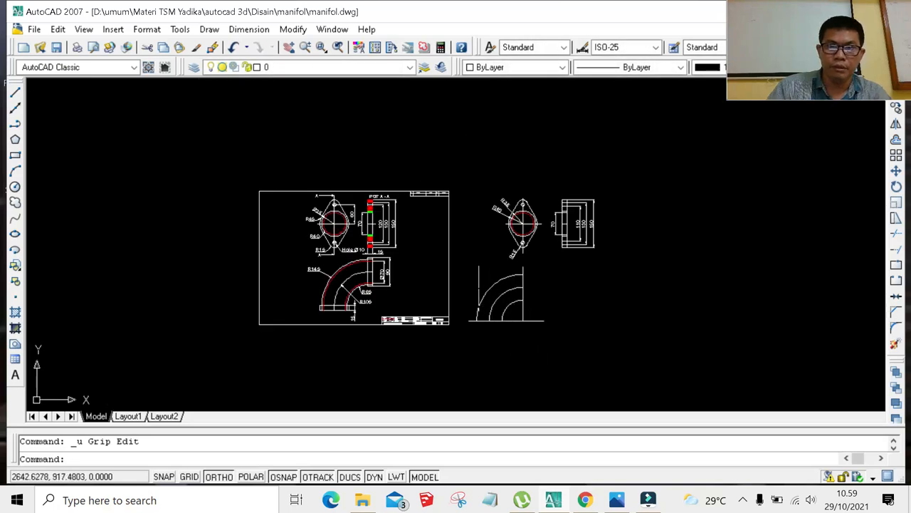
scroll(480, 288, up, 3)
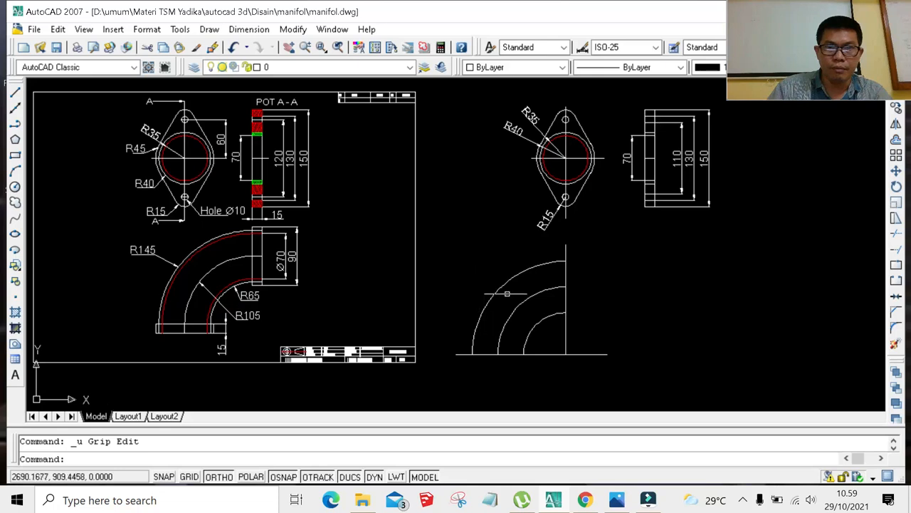
click(895, 245)
key(Return)
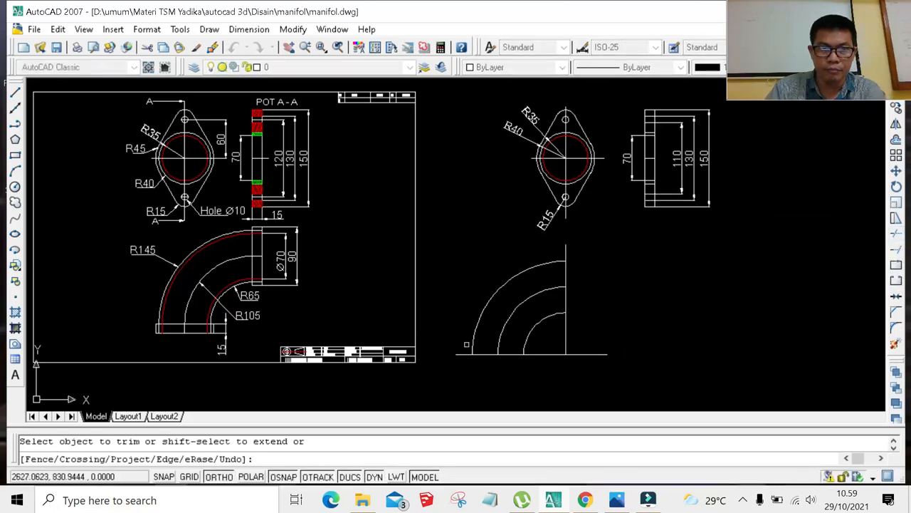
click(566, 329)
Examine the reference elbow's arc radii, inner pipe wall lines and flange end dimensions.
scroll(574, 325, down, 2)
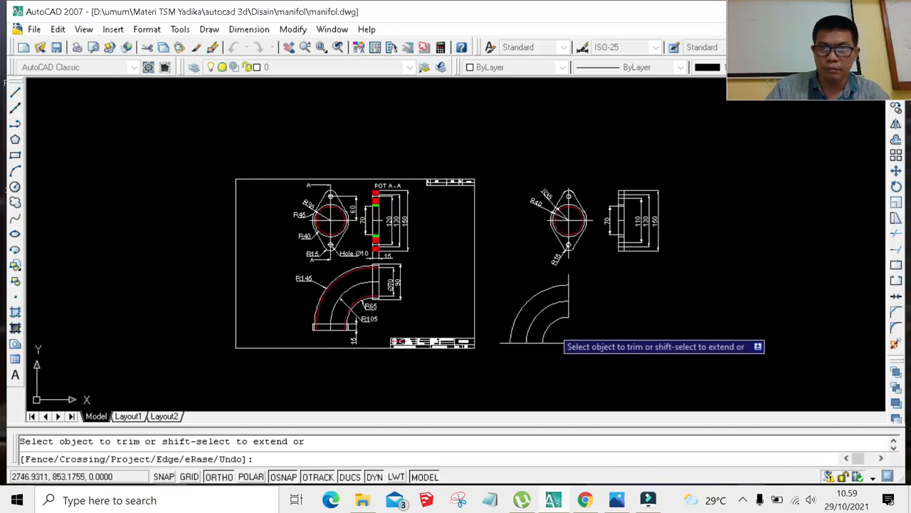
scroll(524, 332, up, 2)
scroll(305, 246, up, 3)
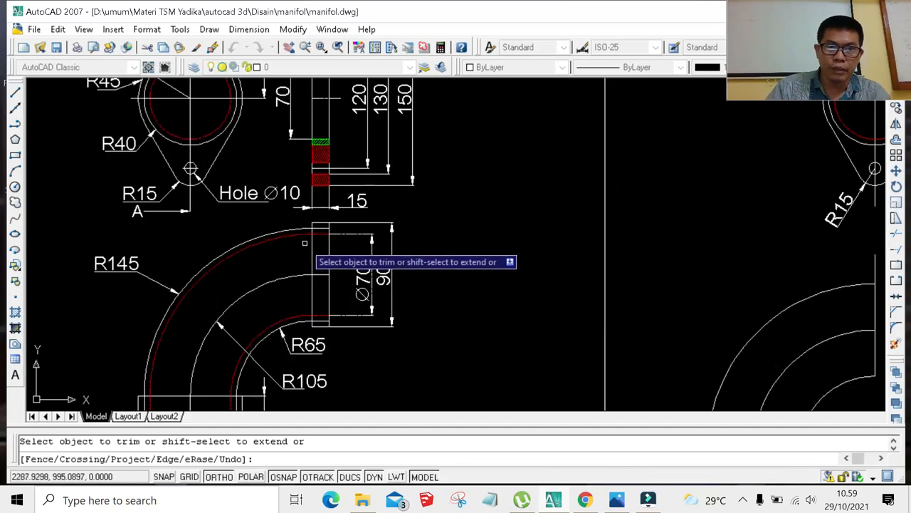
scroll(306, 242, down, 2)
scroll(320, 247, up, 2)
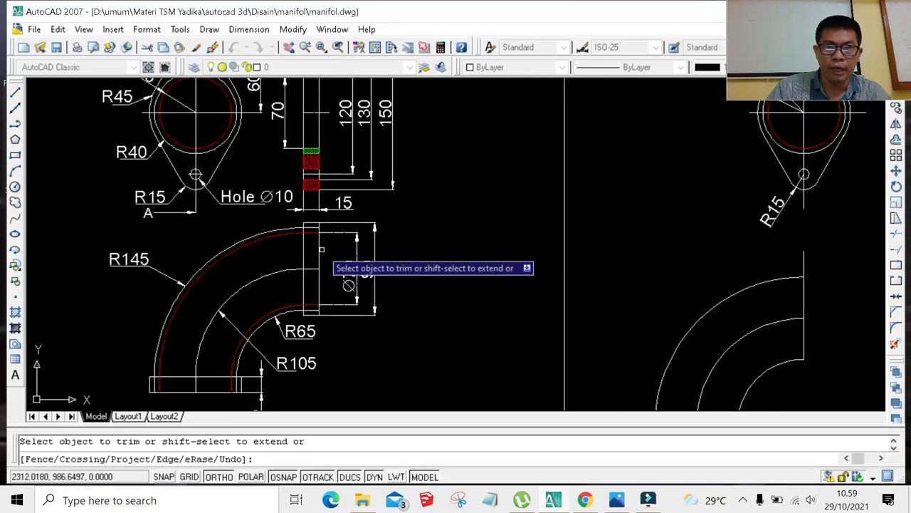
scroll(324, 304, down, 3)
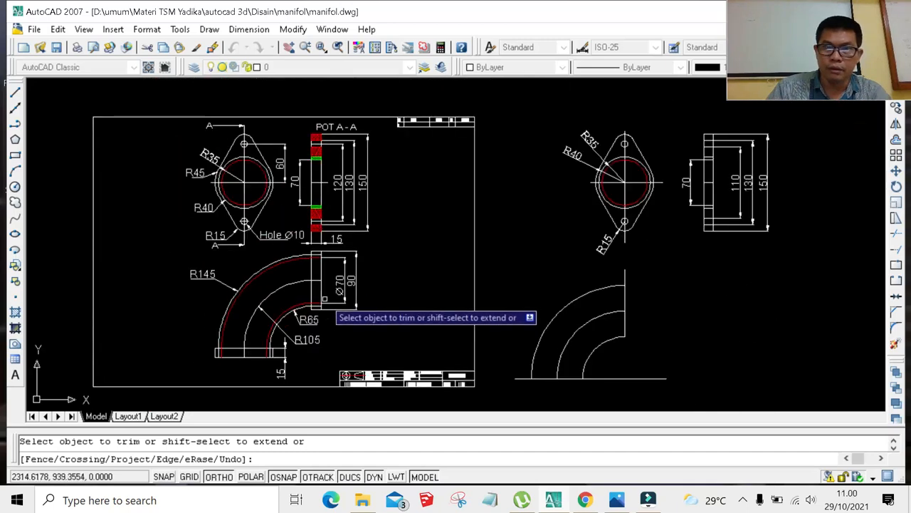
scroll(308, 328, up, 3)
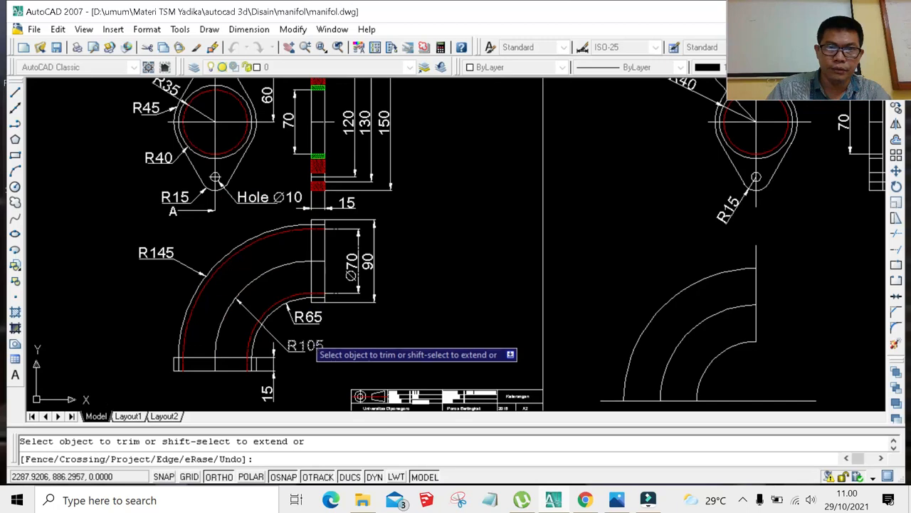
scroll(351, 318, down, 3)
scroll(347, 326, up, 3)
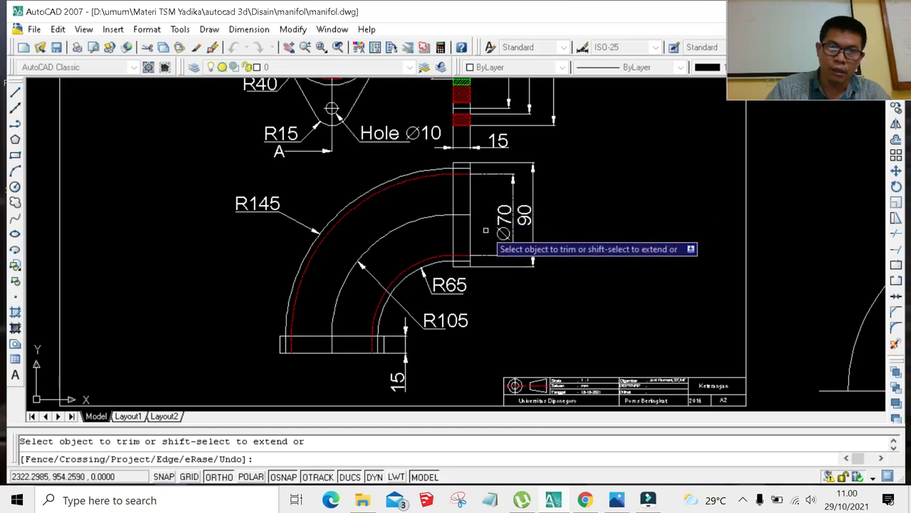
scroll(485, 230, down, 2)
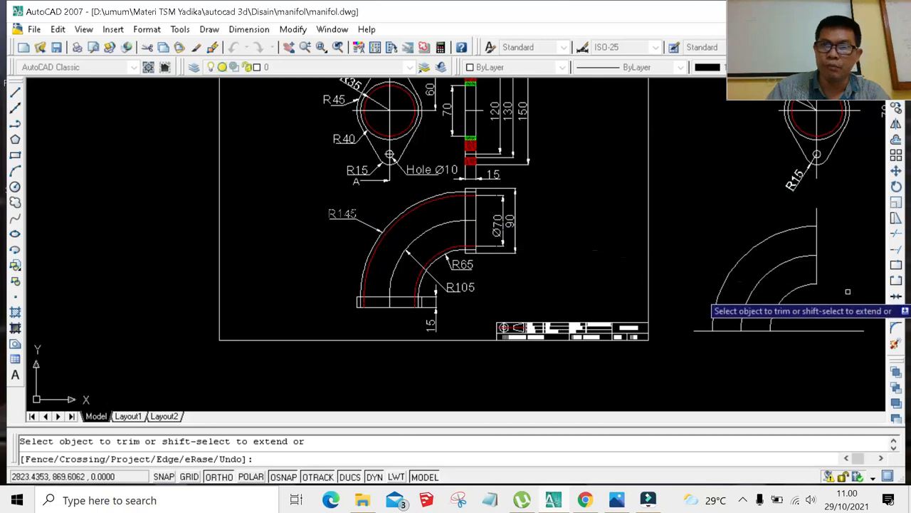
Draw a circle of radius 140 centred on the elbow arcs' centre for the outer side's inner wall.
click(15, 188)
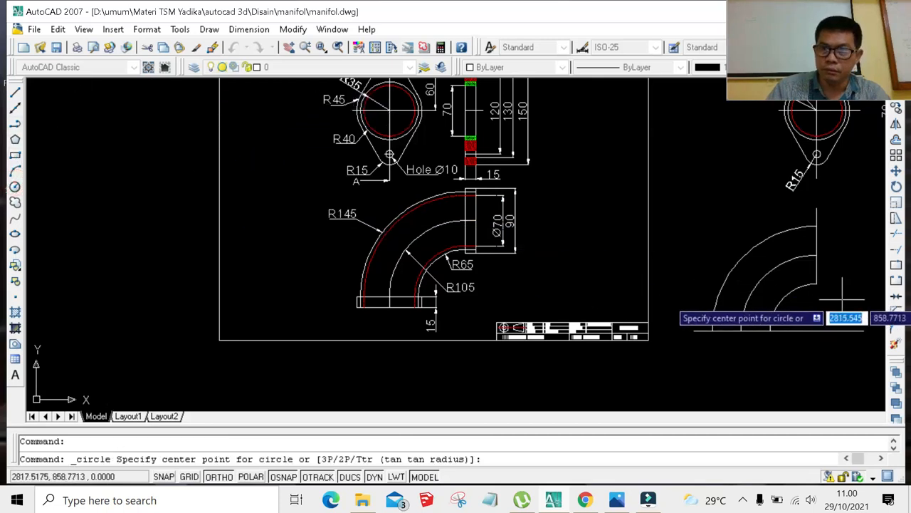
click(815, 330)
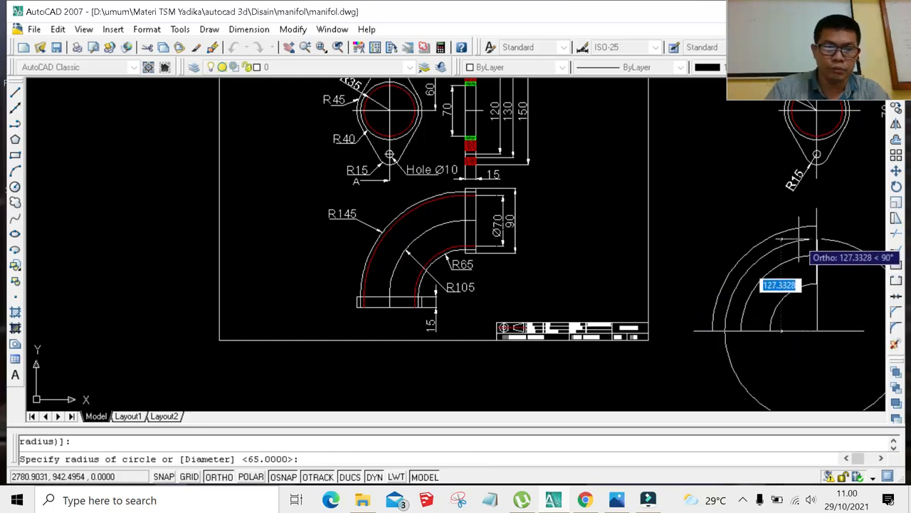
text(140)
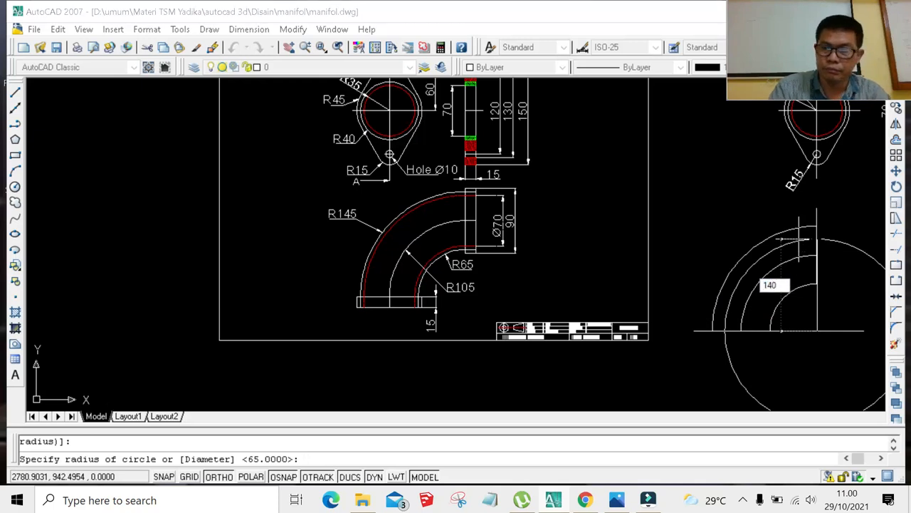
key(Return)
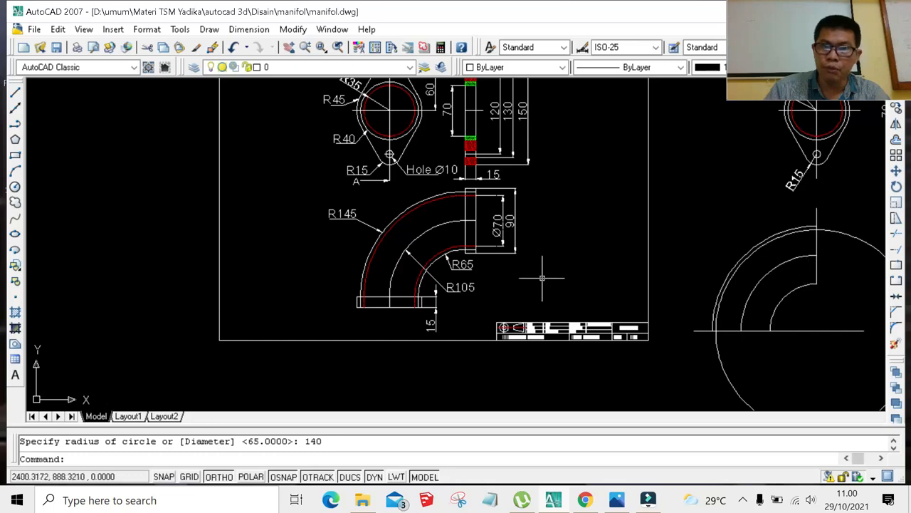
Draw a concentric circle of radius 70 at the elbow arcs' centre for the inner side's wall line.
scroll(457, 251, up, 3)
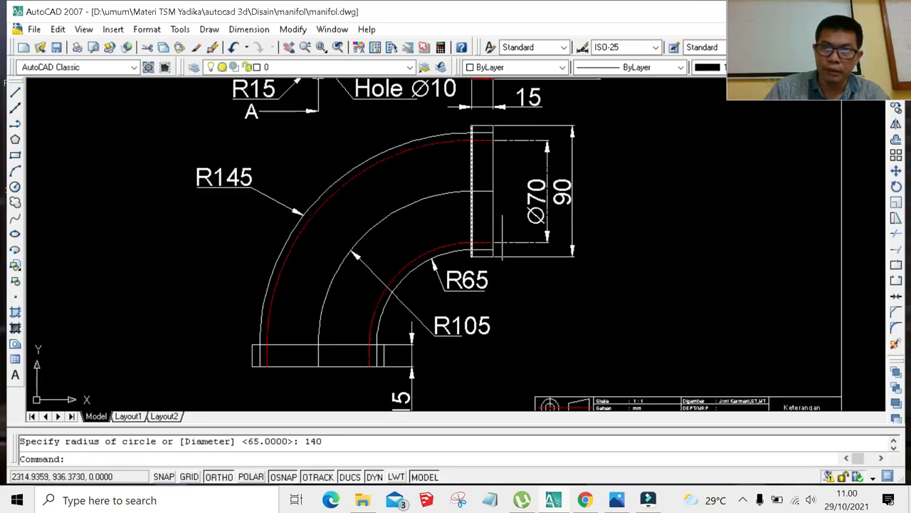
scroll(450, 240, down, 5)
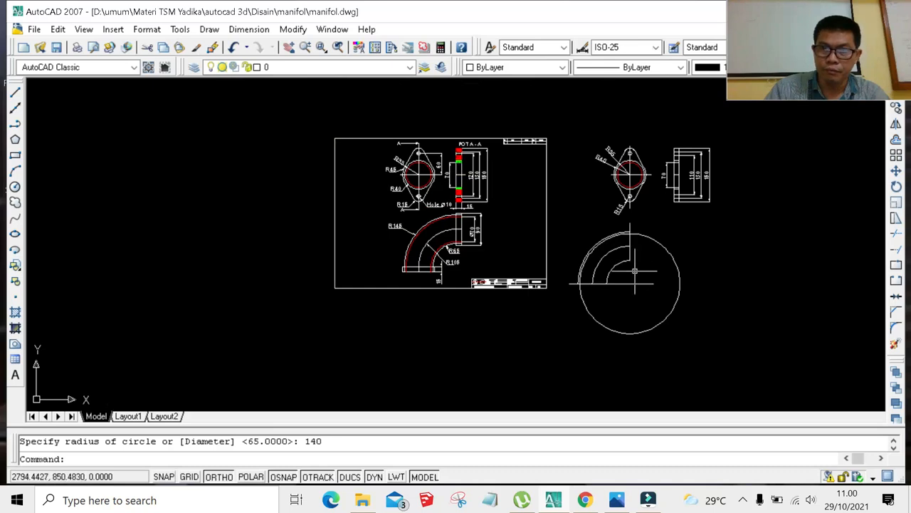
key(Return)
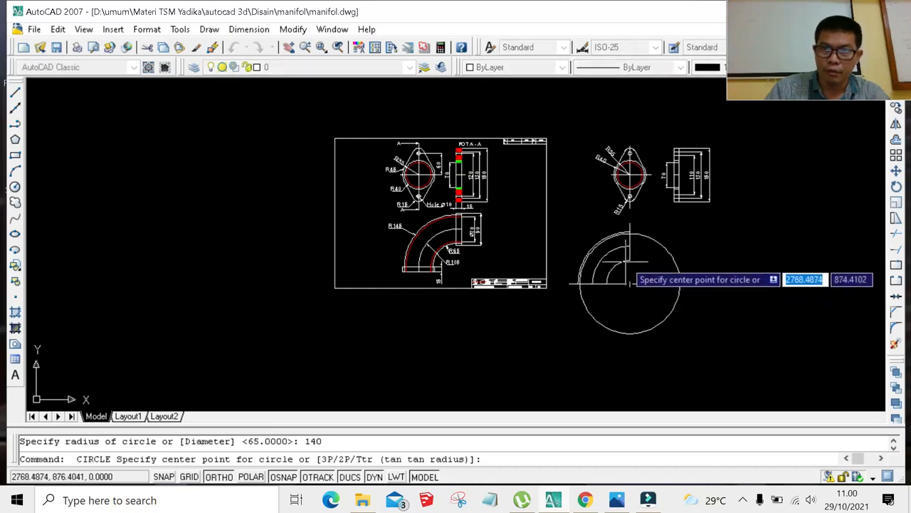
click(630, 283)
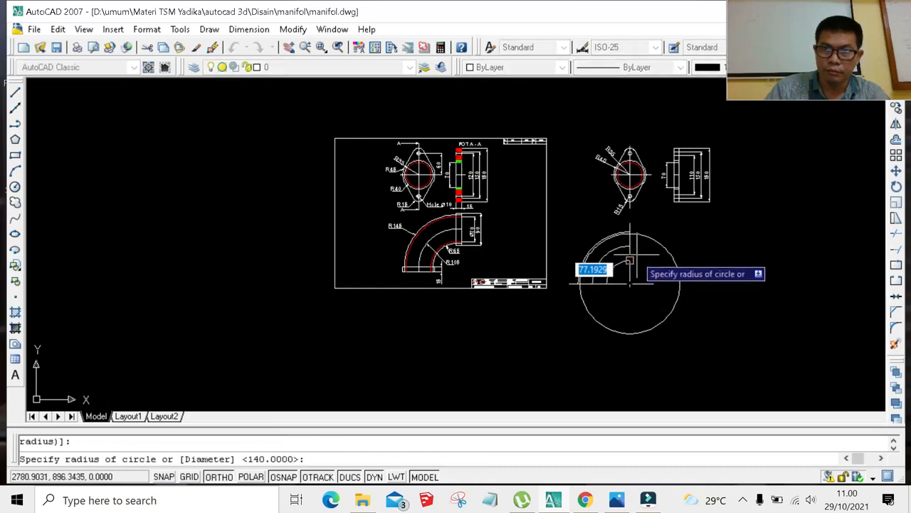
text(70)
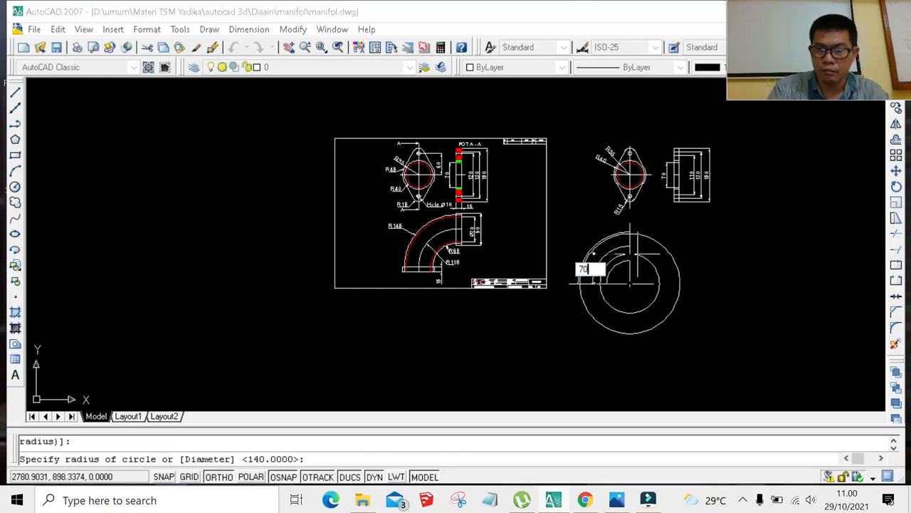
key(Return)
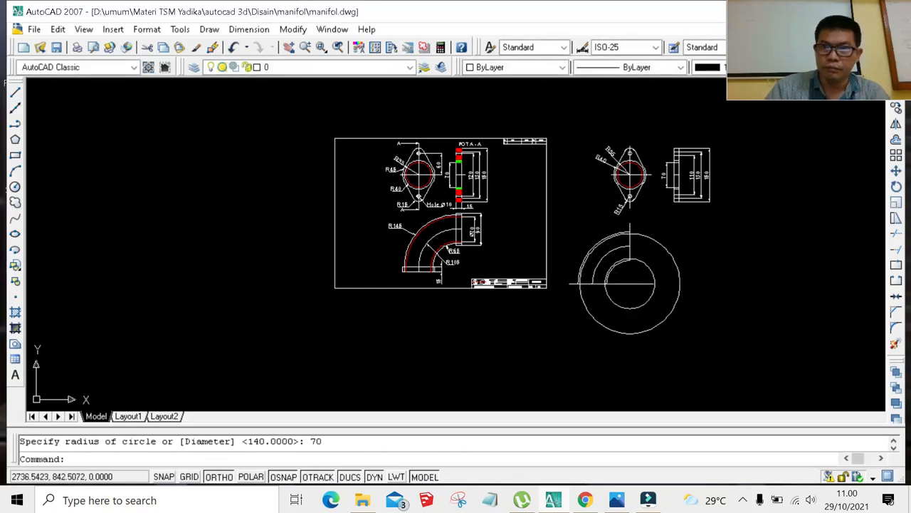
scroll(617, 276, up, 2)
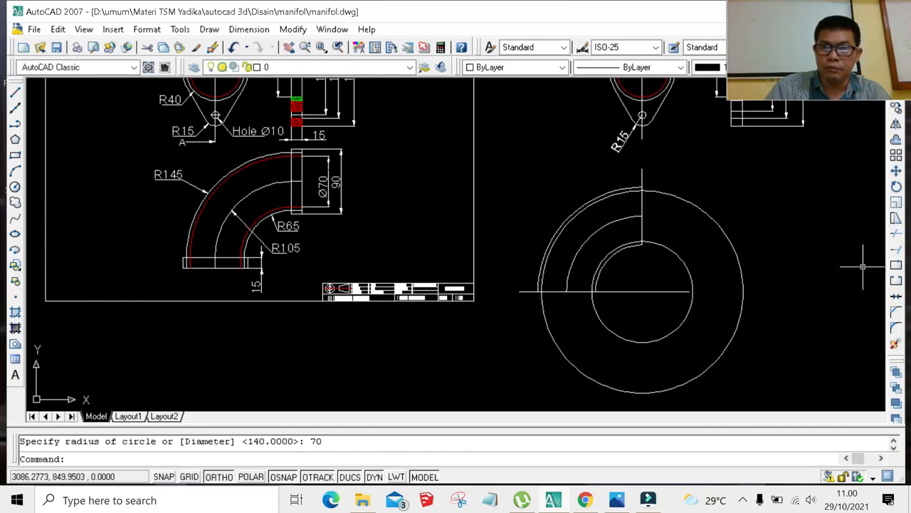
Trim the 140 and 70 radius circles back to quarter arcs between the vertical and horizontal lines of the elbow.
click(897, 235)
key(Return)
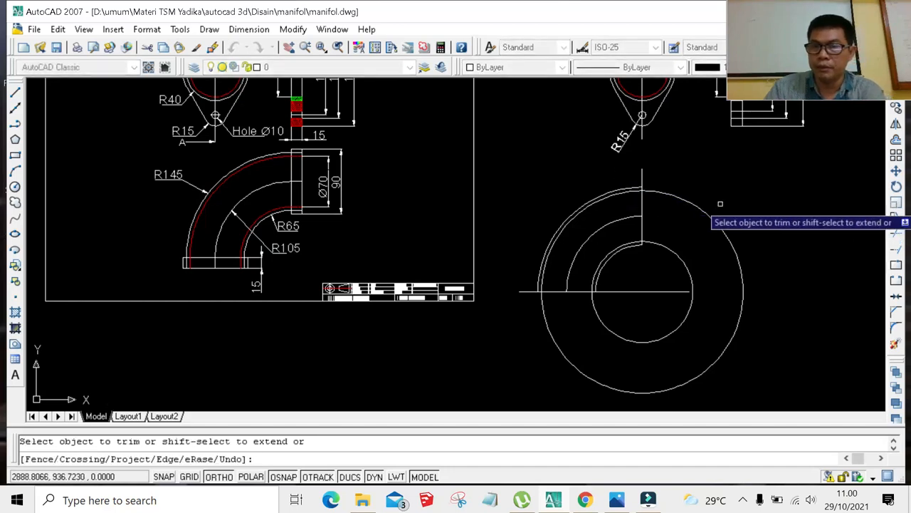
click(650, 192)
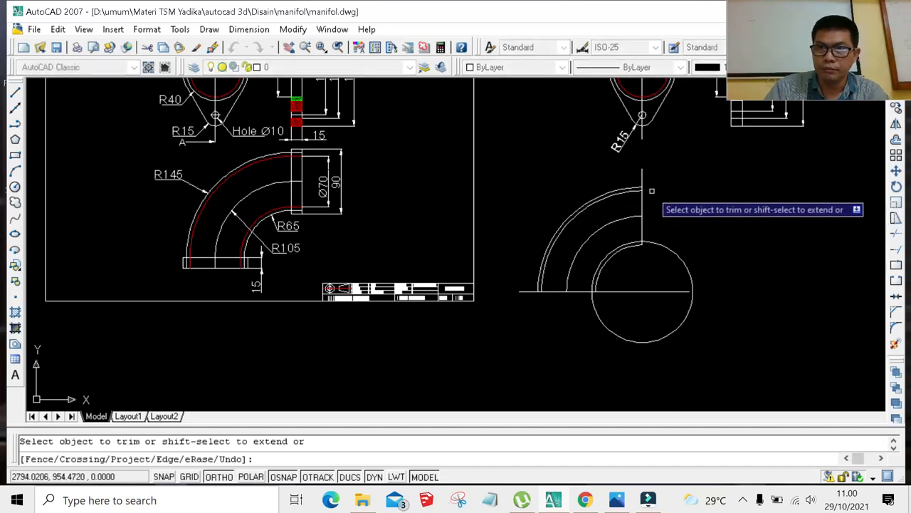
click(650, 244)
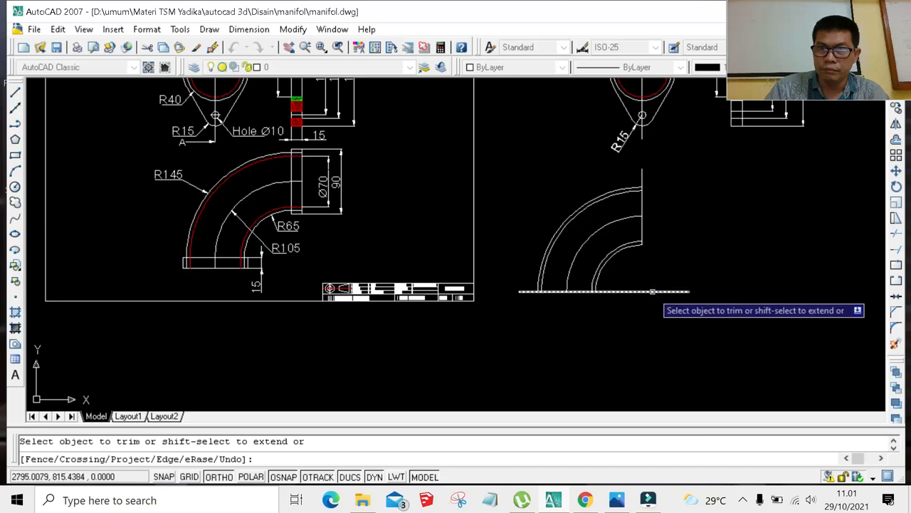
key(Return)
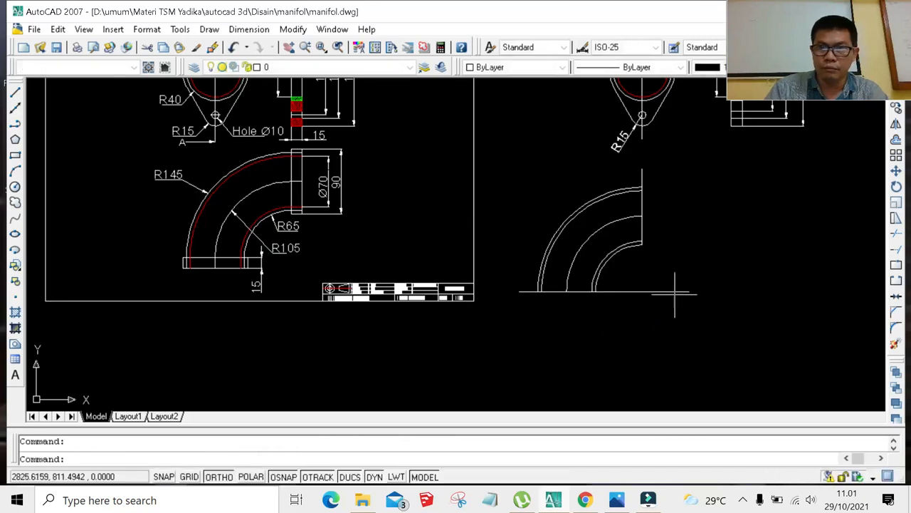
click(676, 292)
click(689, 291)
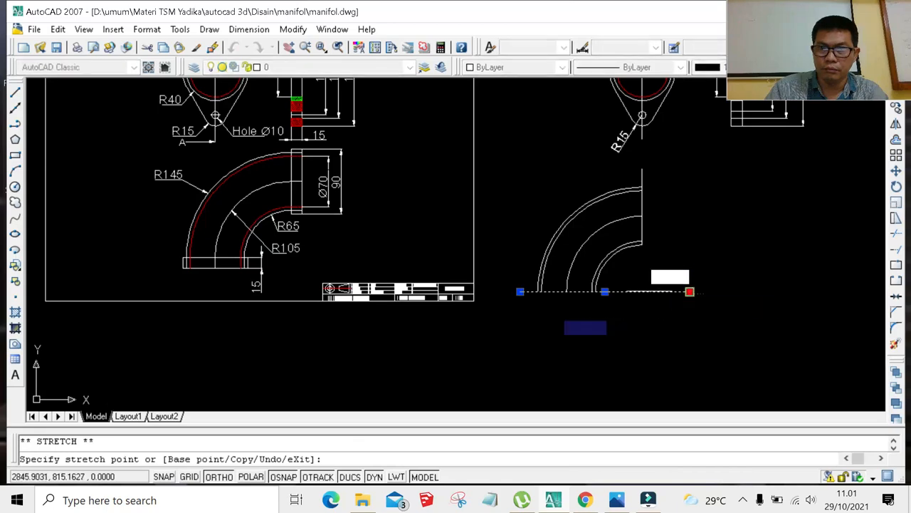
click(692, 292)
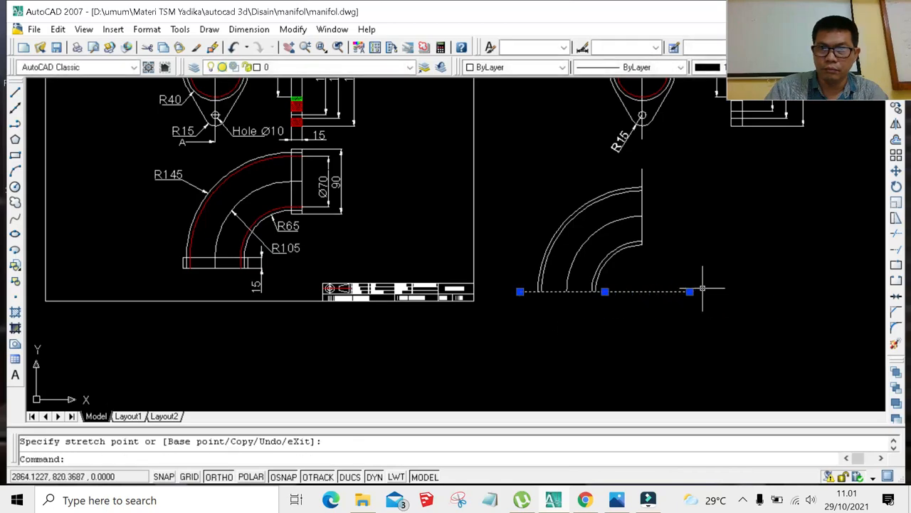
key(Escape)
Change the color of the elbow's 140 radius arc to Red, like the hidden line in the reference drawing.
scroll(700, 254, down, 3)
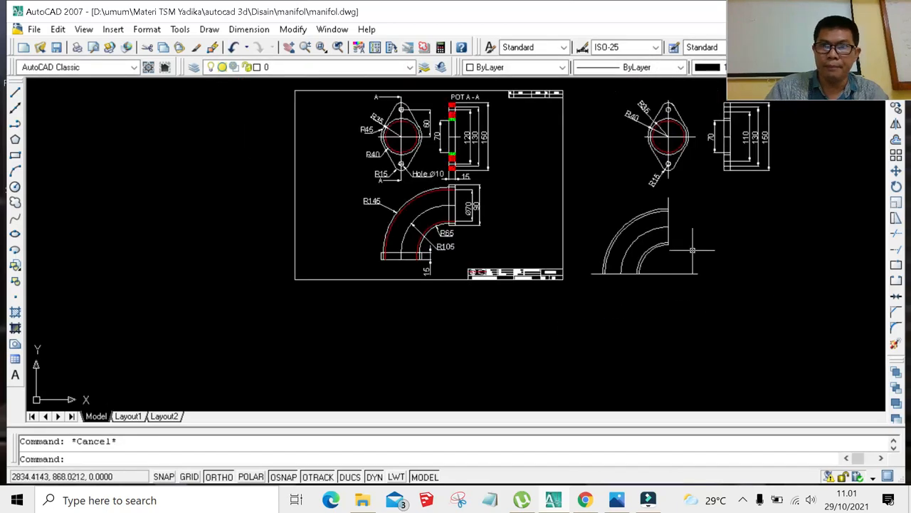
scroll(640, 269, up, 4)
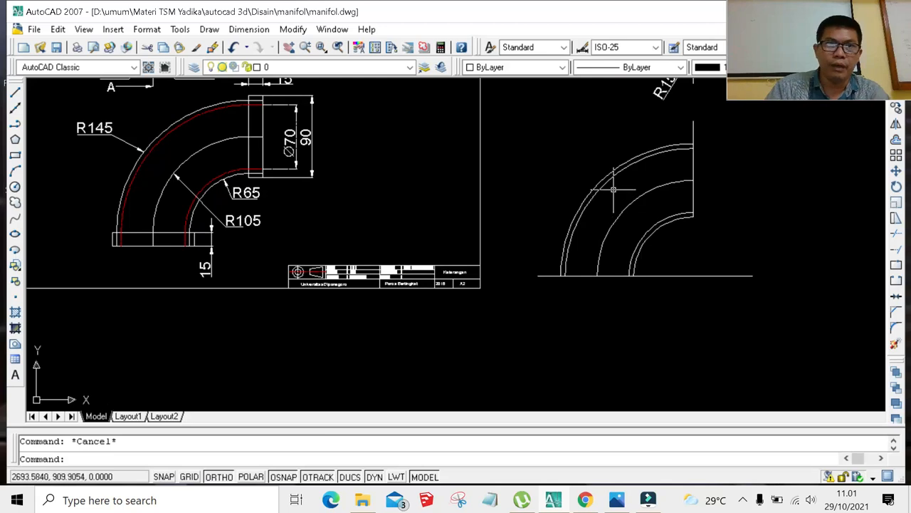
scroll(235, 104, up, 3)
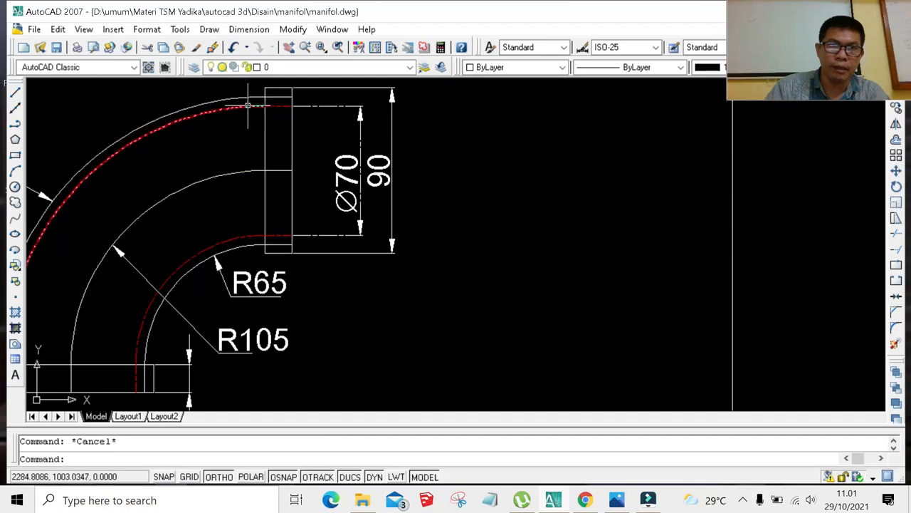
scroll(247, 104, down, 1)
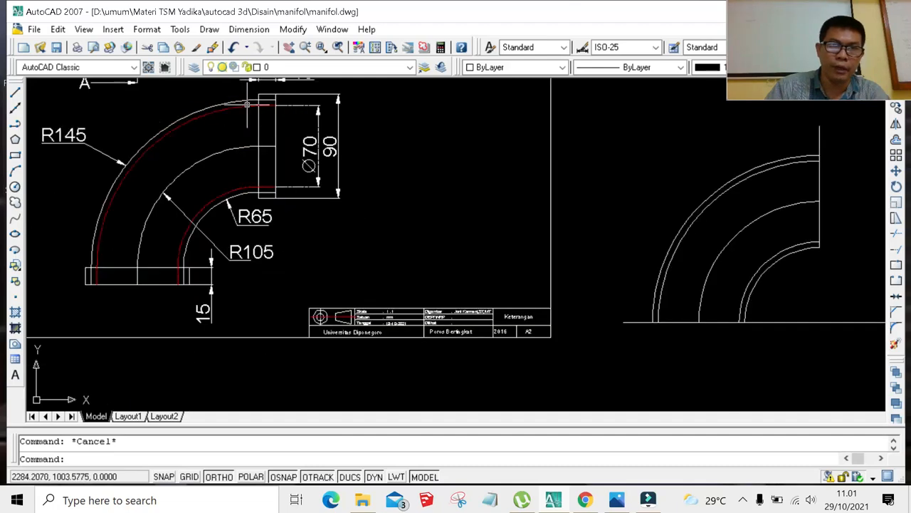
scroll(247, 105, up, 4)
scroll(248, 99, down, 6)
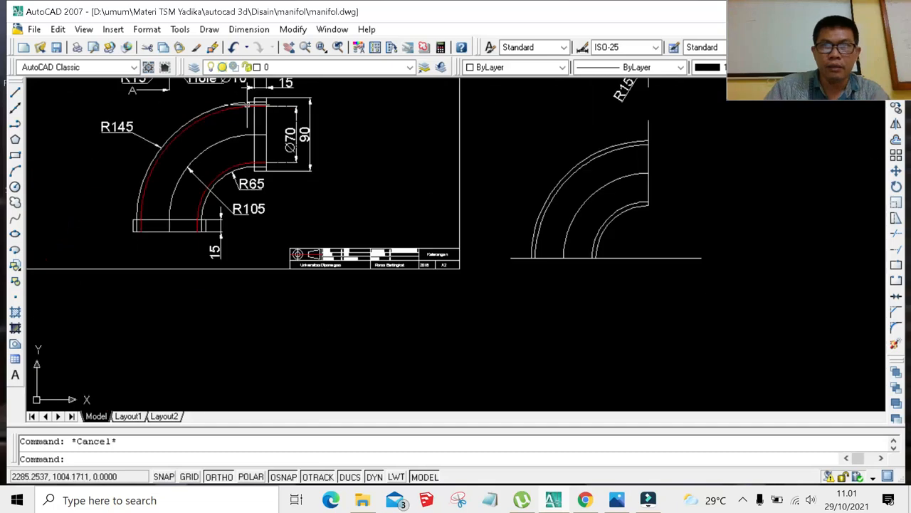
scroll(625, 153, up, 3)
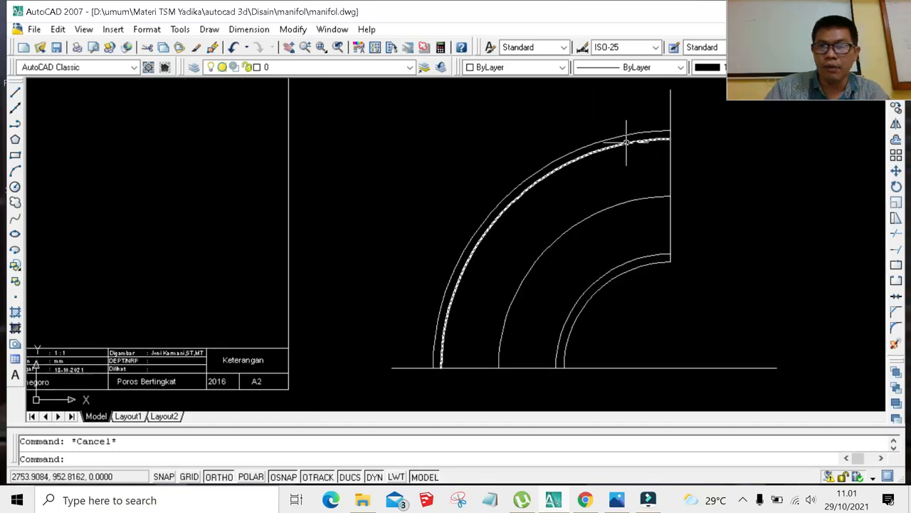
click(626, 142)
click(561, 67)
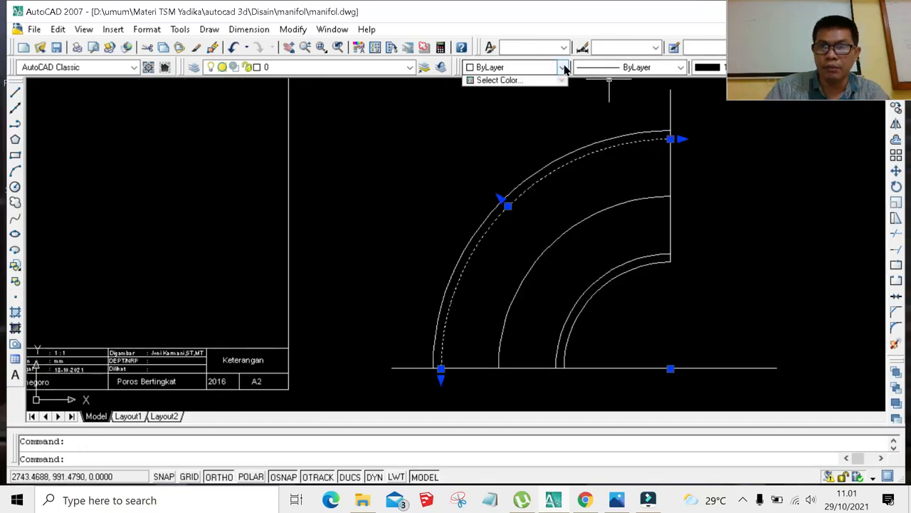
click(517, 104)
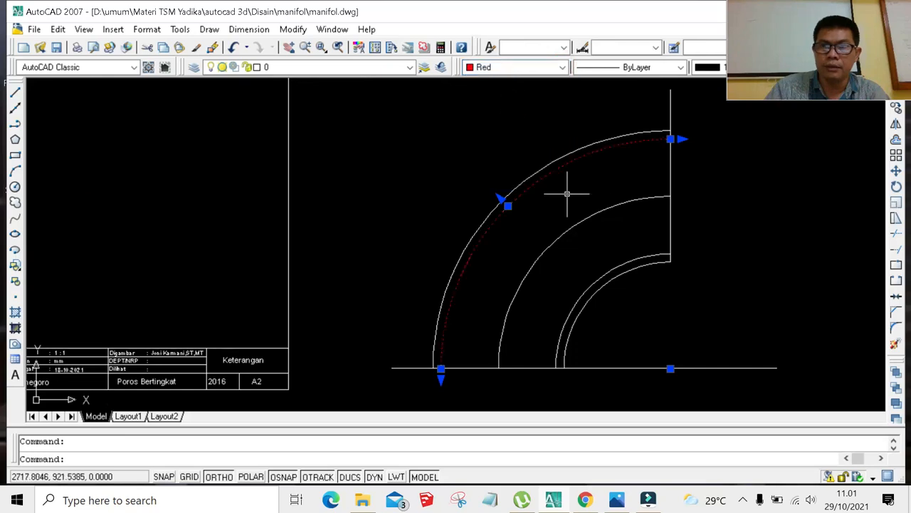
Change the color of the elbow's 70 radius arc to Red and clear the selection.
scroll(567, 193, down, 2)
scroll(562, 209, down, 1)
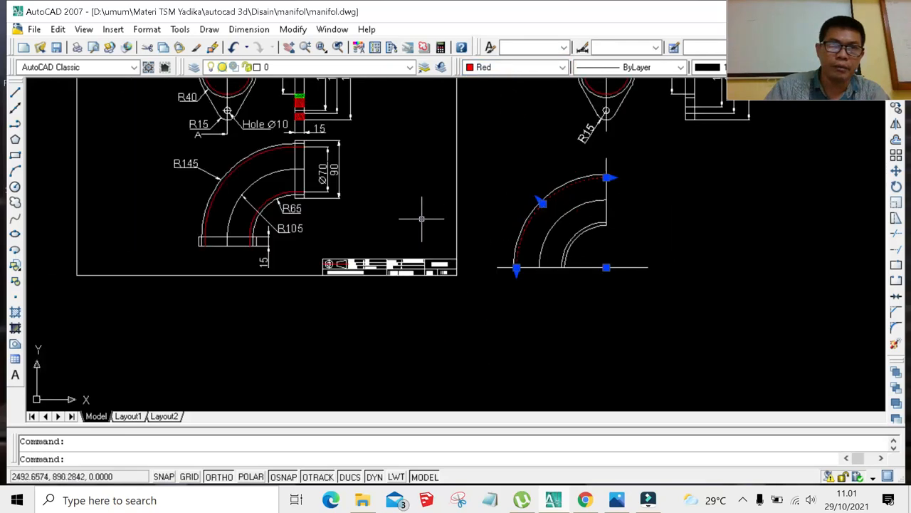
scroll(305, 165, up, 1)
scroll(283, 152, up, 3)
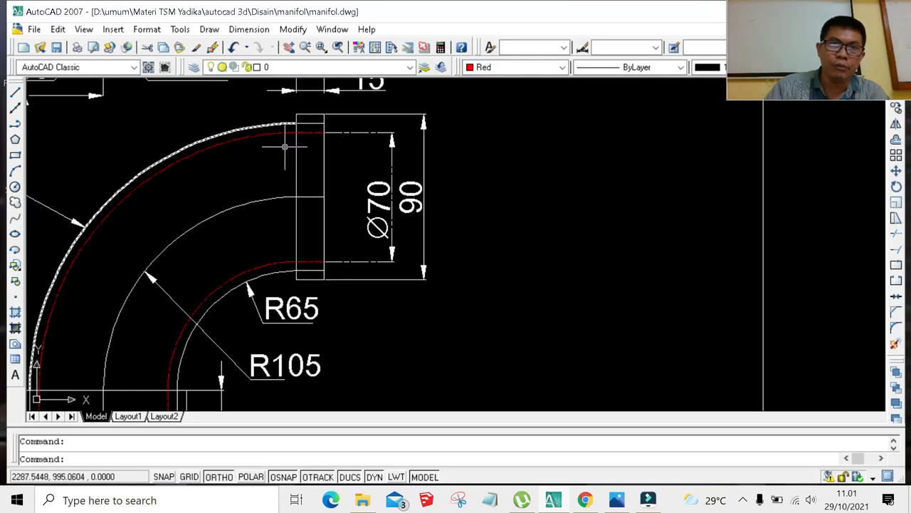
scroll(358, 194, down, 2)
scroll(701, 283, up, 2)
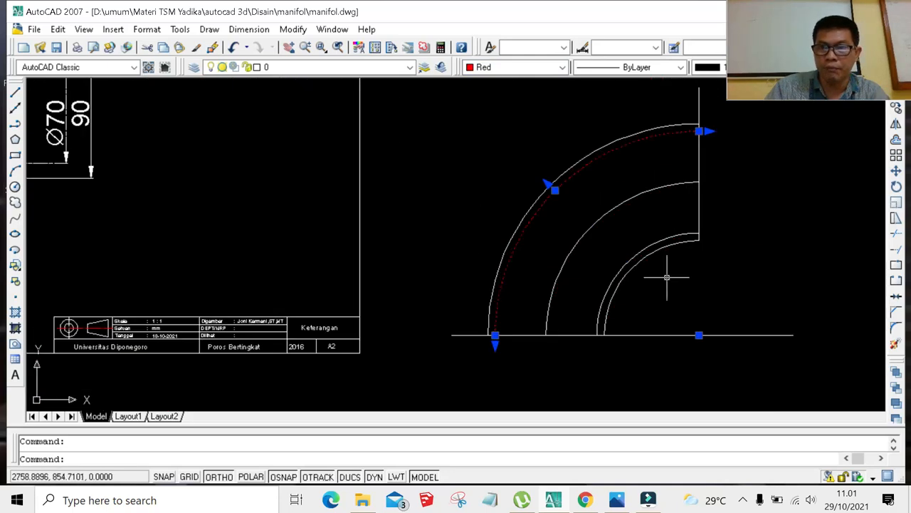
click(663, 239)
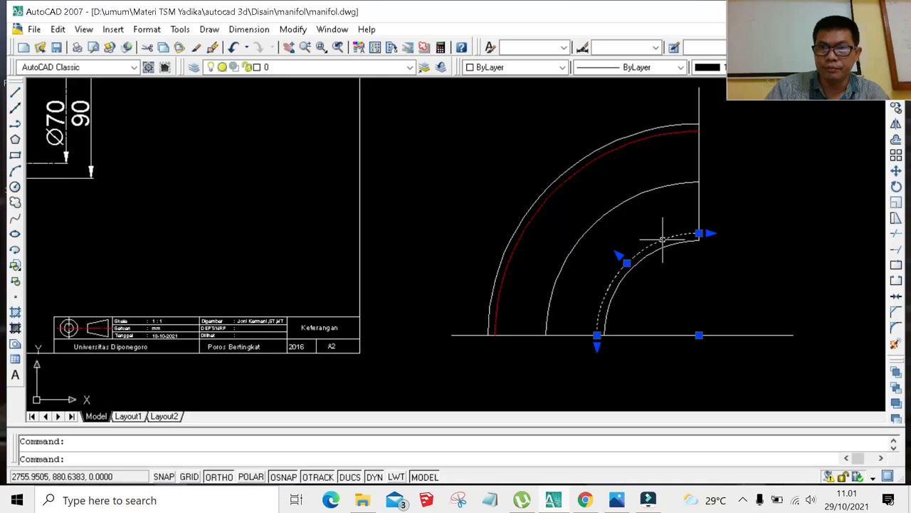
click(560, 67)
click(515, 106)
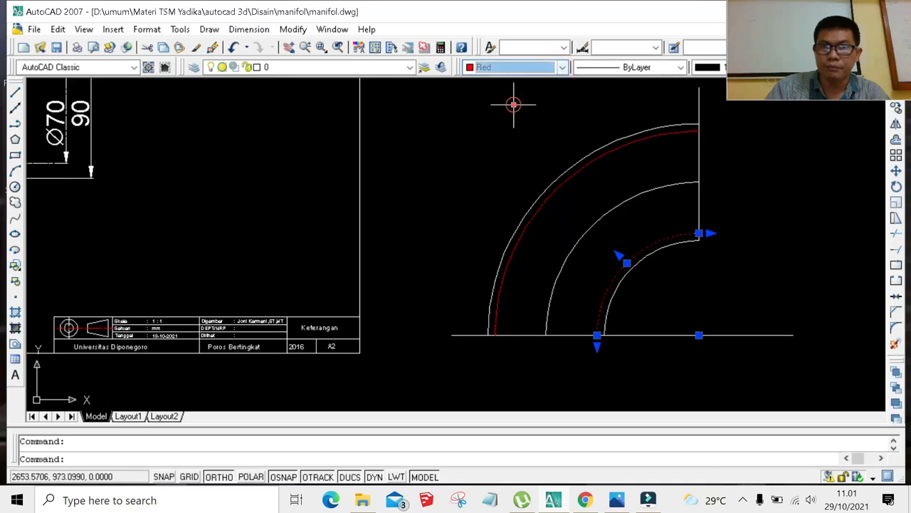
key(Escape)
Offset the elbow's vertical end line by 15 away from the arcs for the flange thickness.
scroll(810, 279, down, 3)
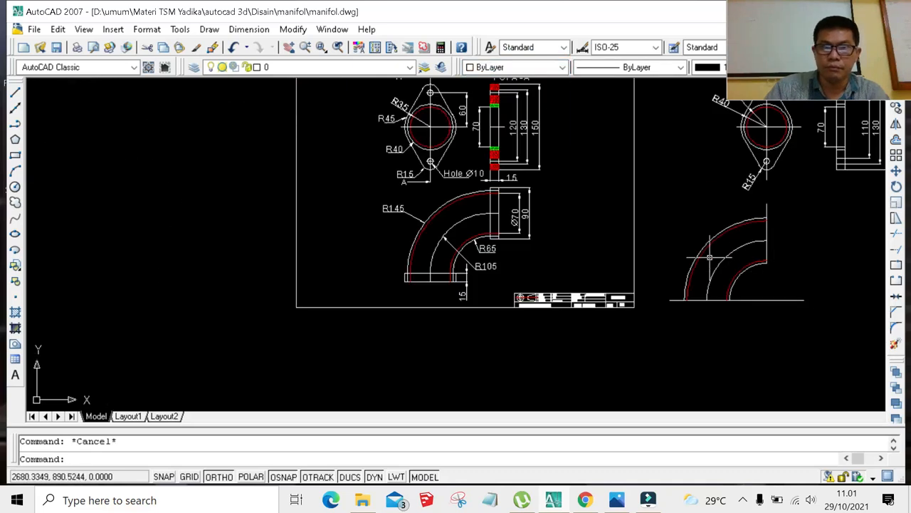
scroll(709, 254, up, 1)
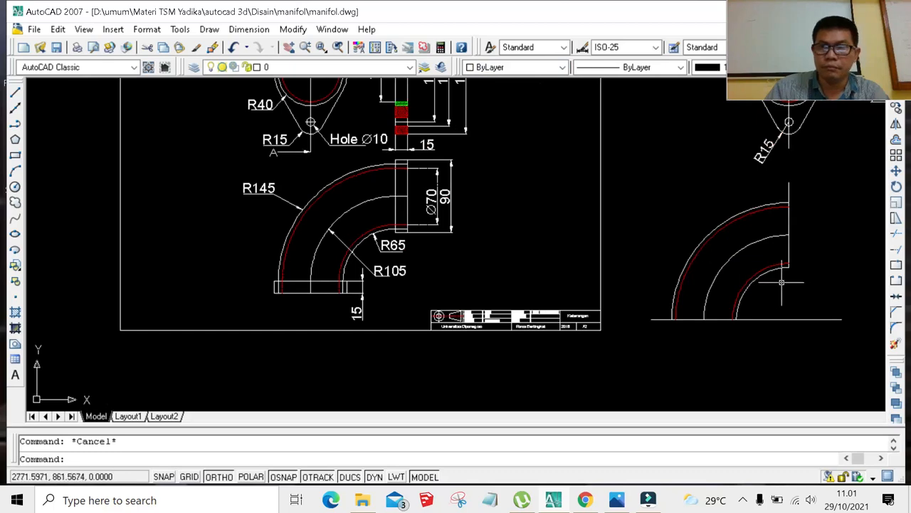
scroll(847, 270, up, 3)
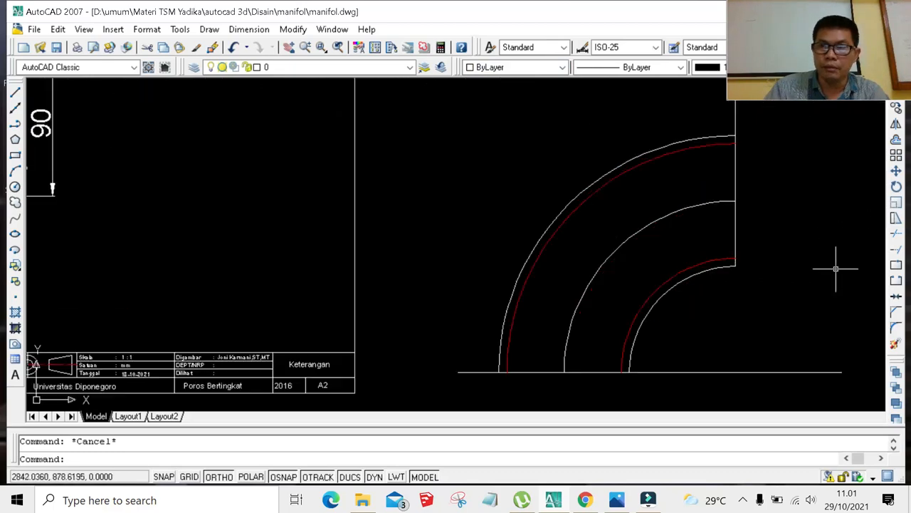
scroll(814, 262, down, 2)
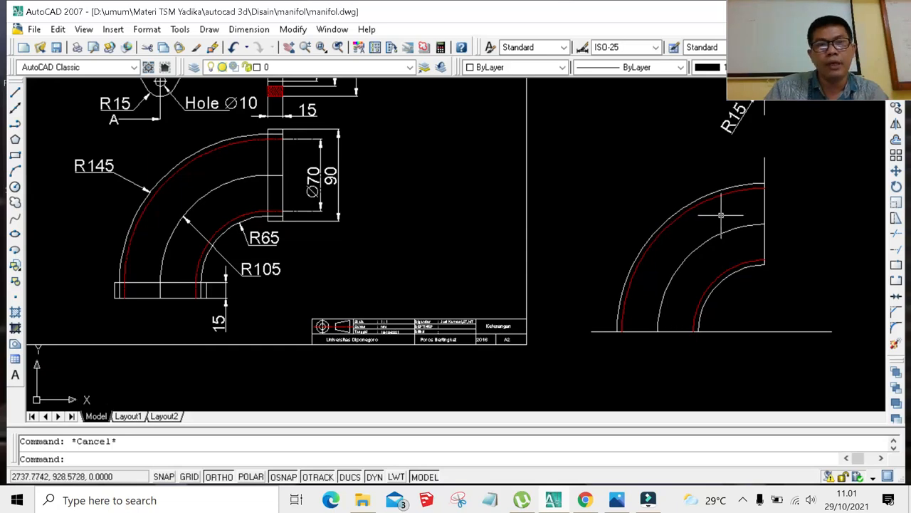
scroll(719, 213, down, 2)
scroll(756, 233, up, 3)
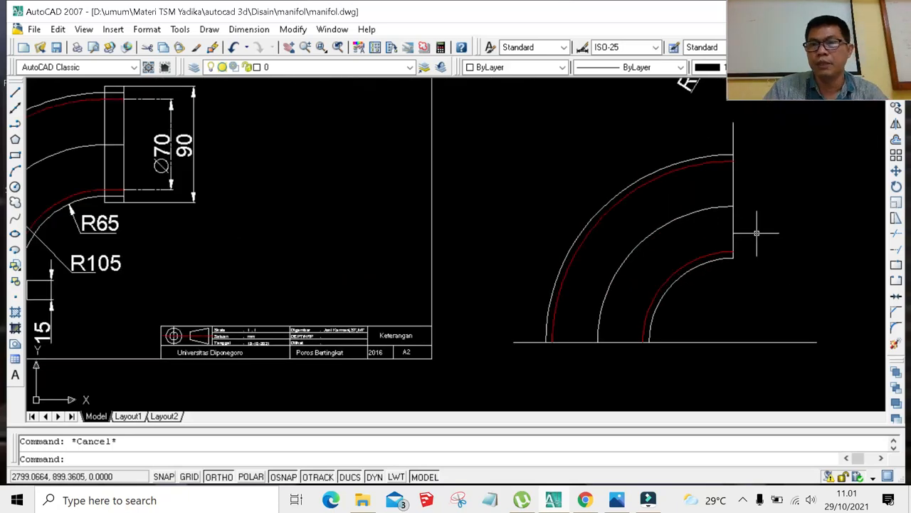
click(897, 140)
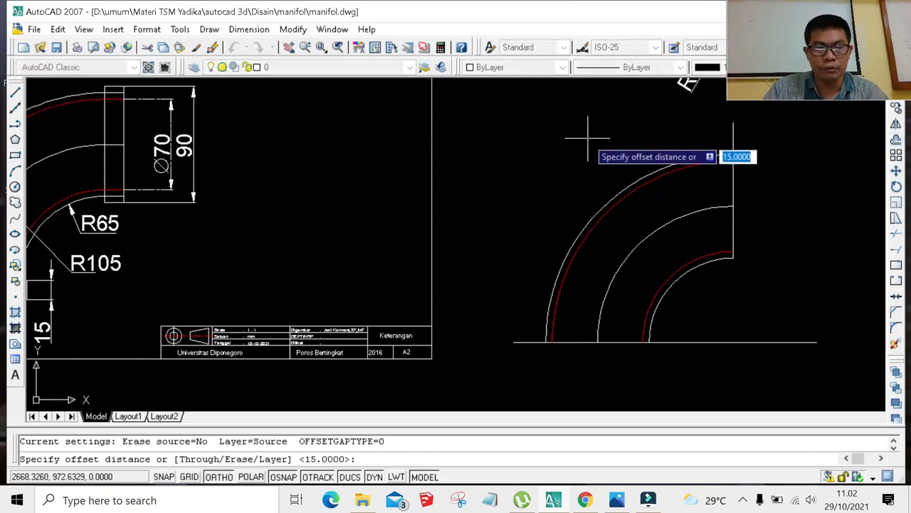
text(15)
key(Return)
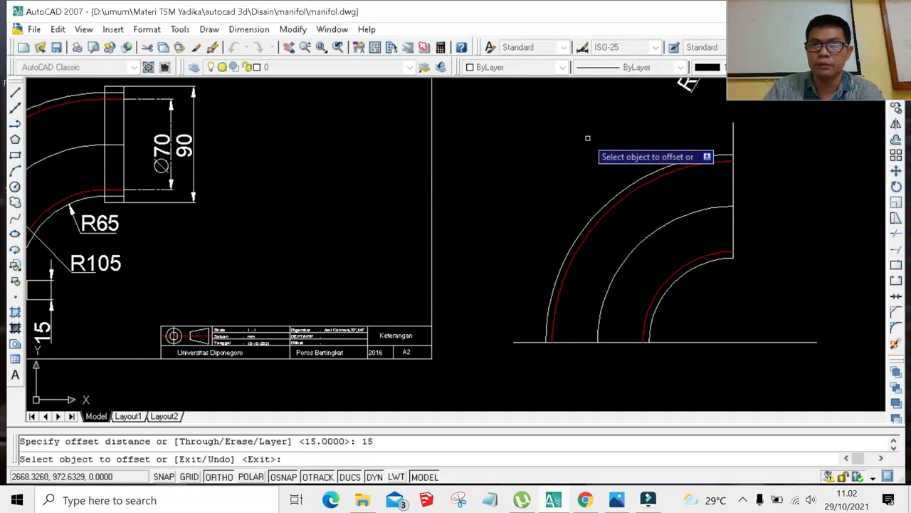
click(733, 179)
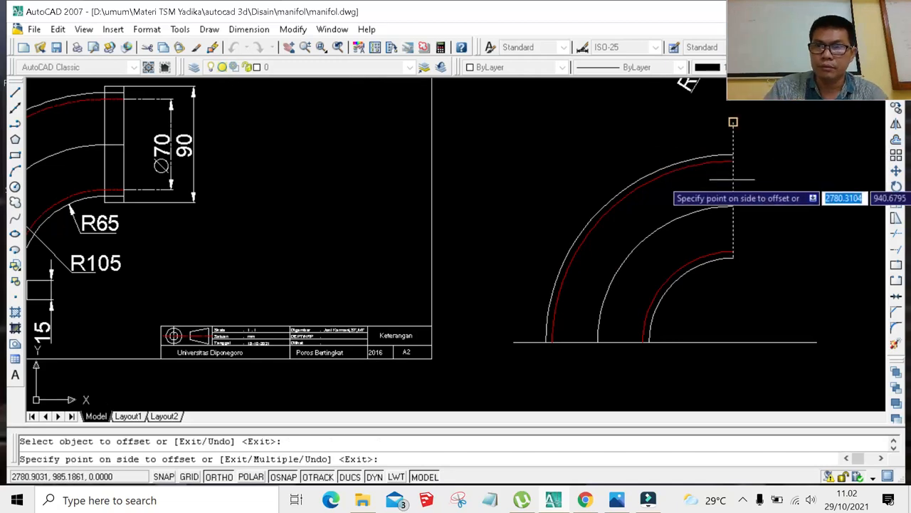
click(744, 186)
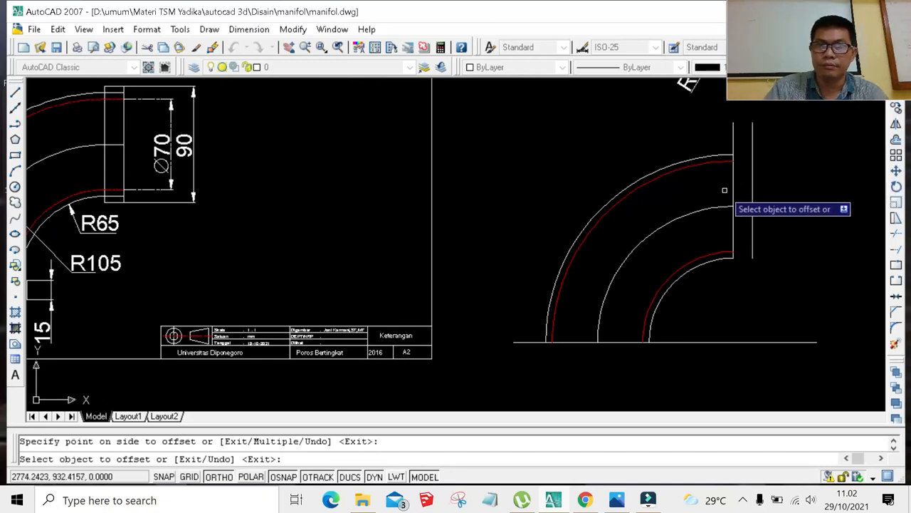
Offset the elbow's horizontal end line by 15 downward, away from the arcs.
scroll(725, 191, down, 2)
scroll(686, 238, up, 2)
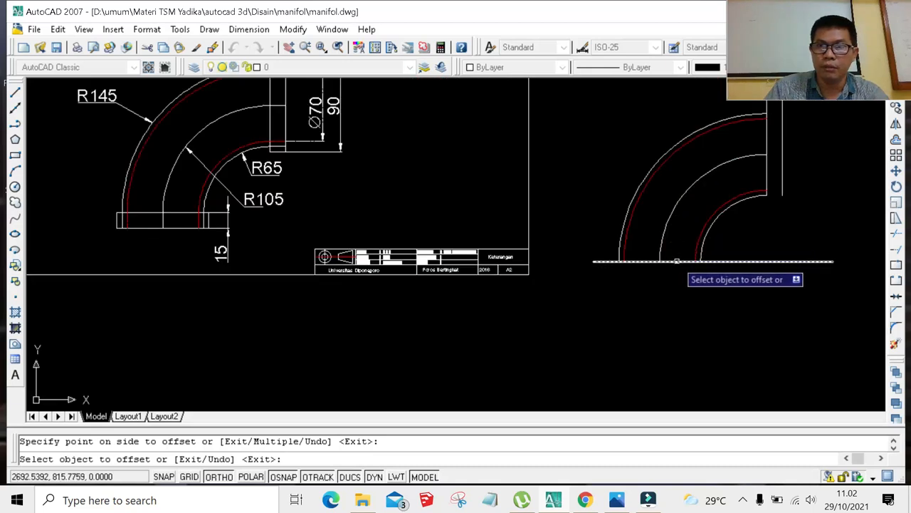
click(672, 262)
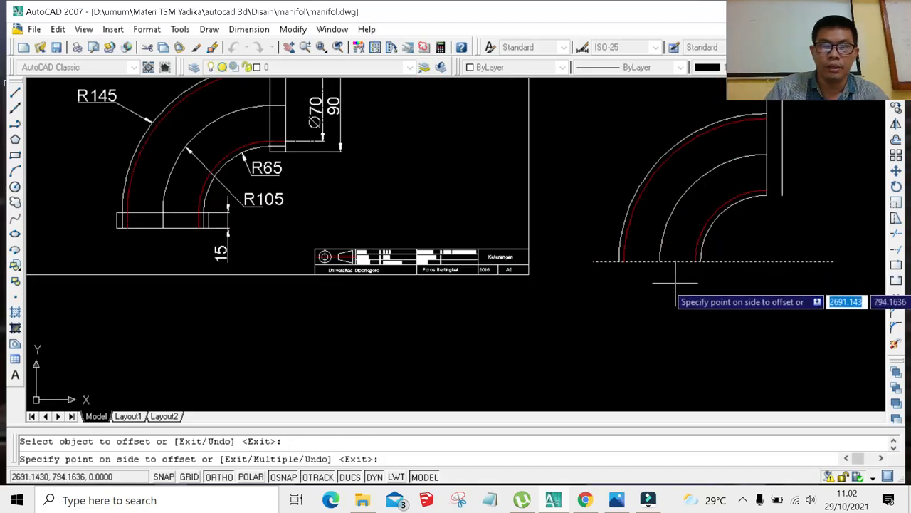
click(675, 283)
scroll(663, 279, down, 2)
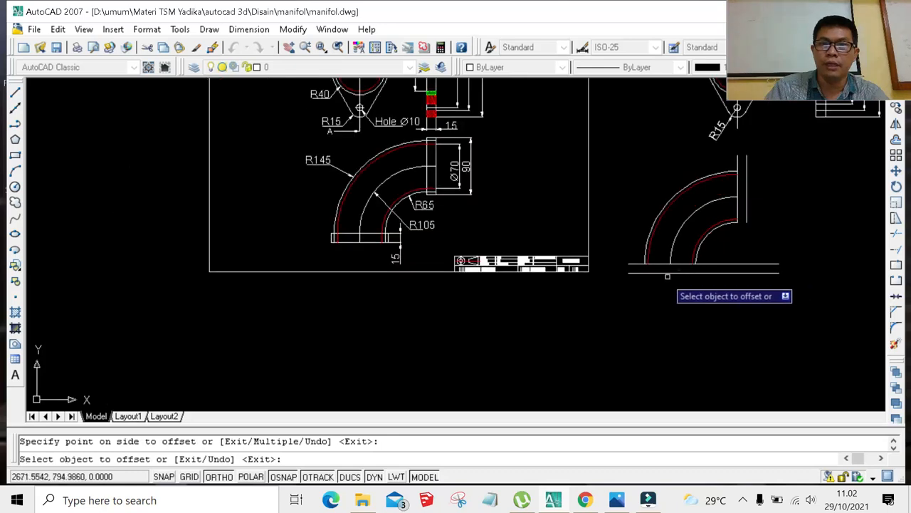
scroll(663, 279, up, 1)
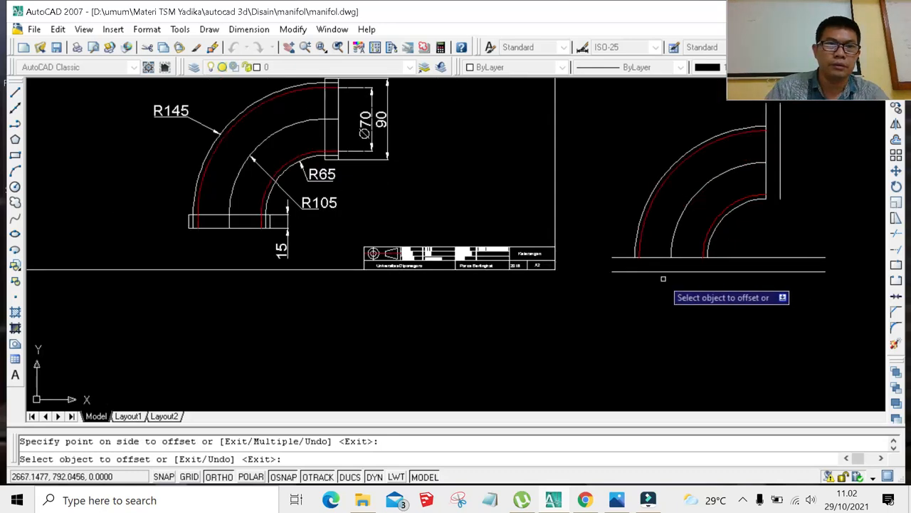
Add a linear dimension below the reference elbow's lower flange, spanning its full width from corner to corner.
scroll(664, 279, down, 4)
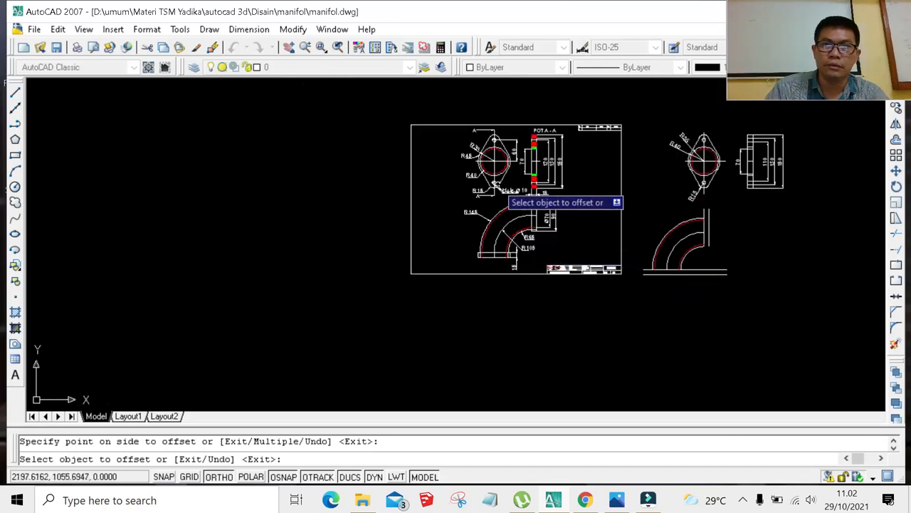
scroll(502, 189, up, 1)
scroll(527, 280, up, 1)
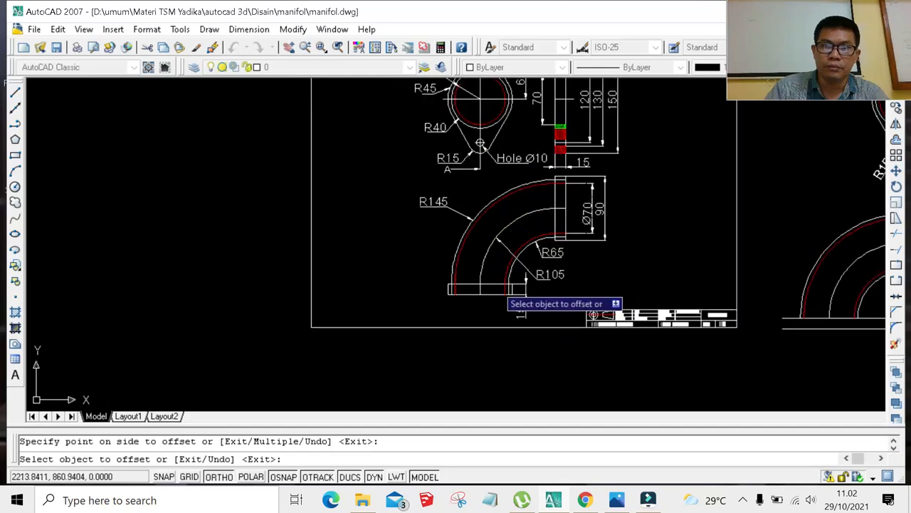
scroll(494, 287, up, 2)
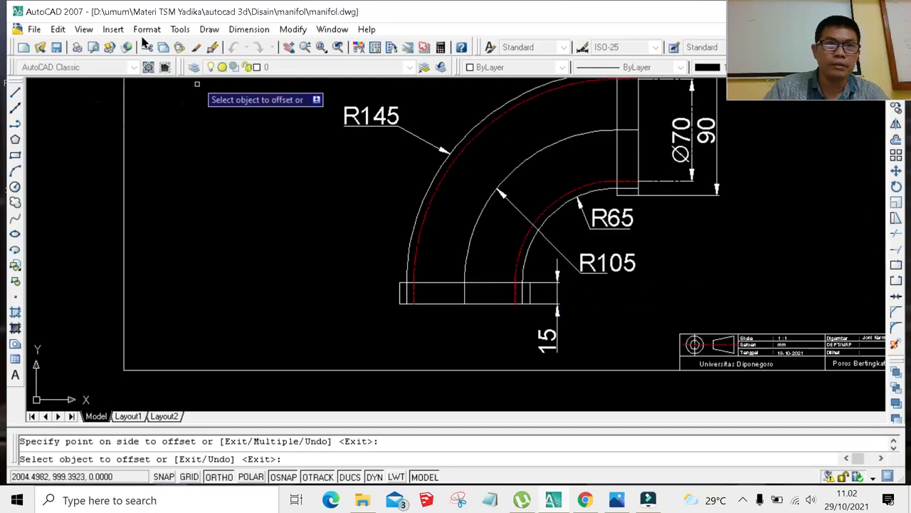
click(246, 30)
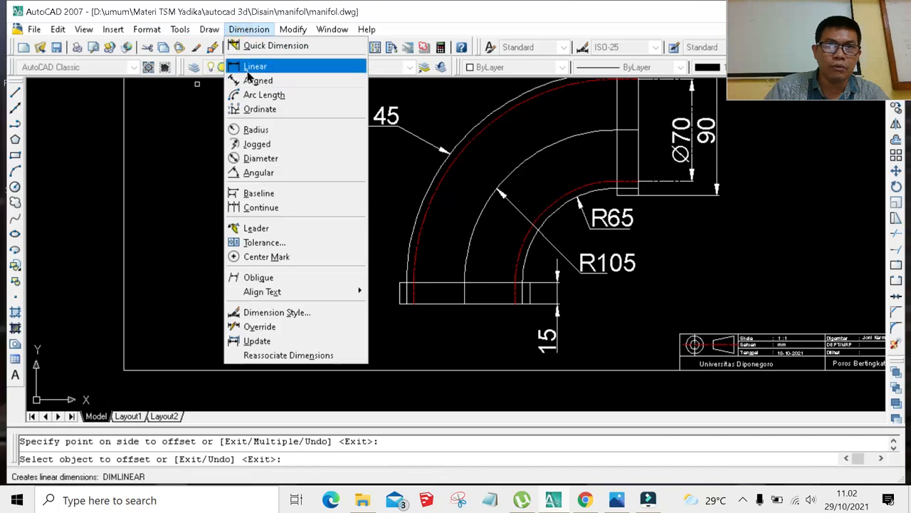
click(247, 69)
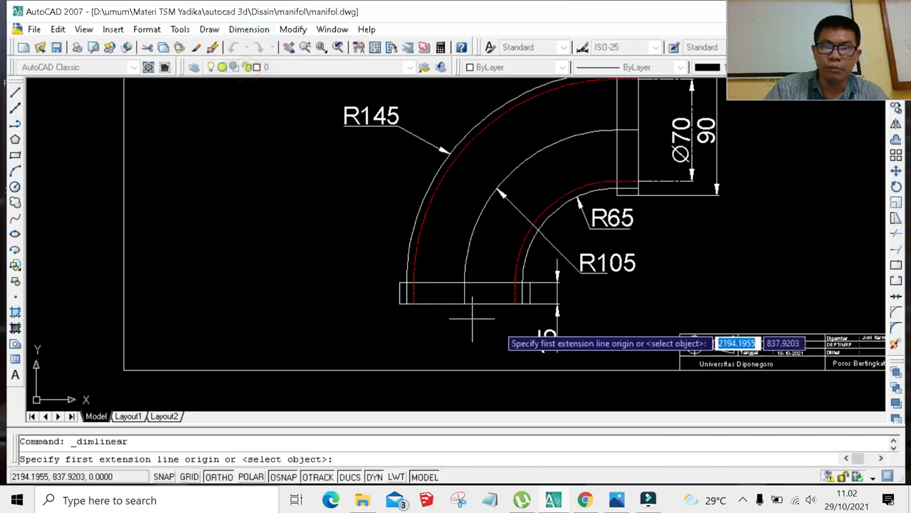
click(530, 304)
click(400, 302)
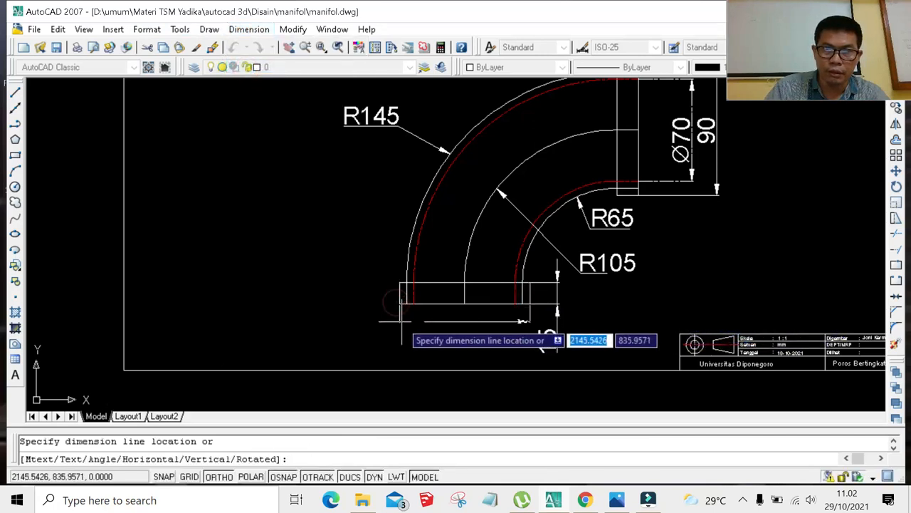
click(404, 339)
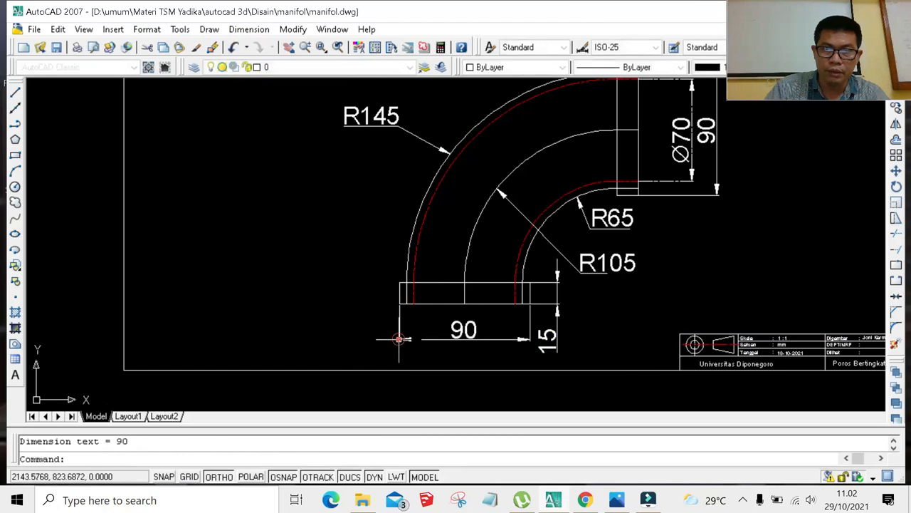
Draw a vertical line about 18 long from the redrawn elbow's middle arc end down across both lower flange lines.
scroll(410, 299, down, 4)
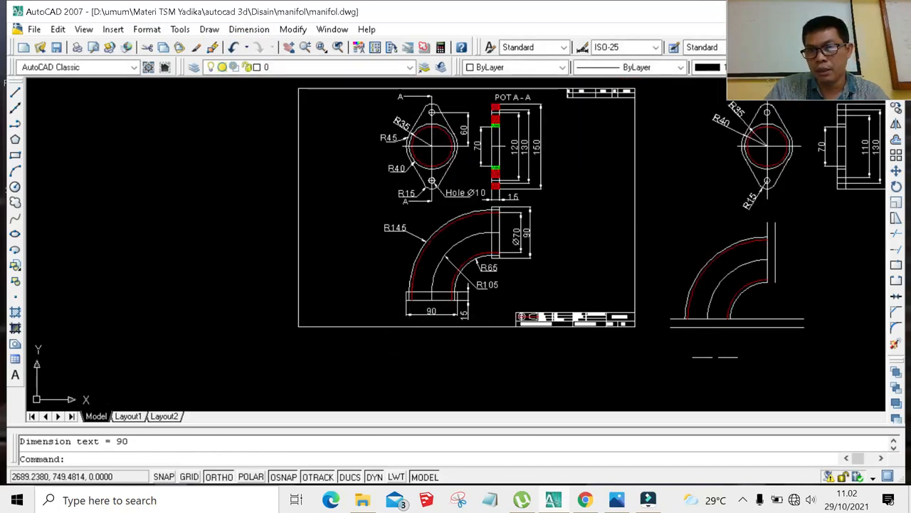
scroll(715, 357, up, 5)
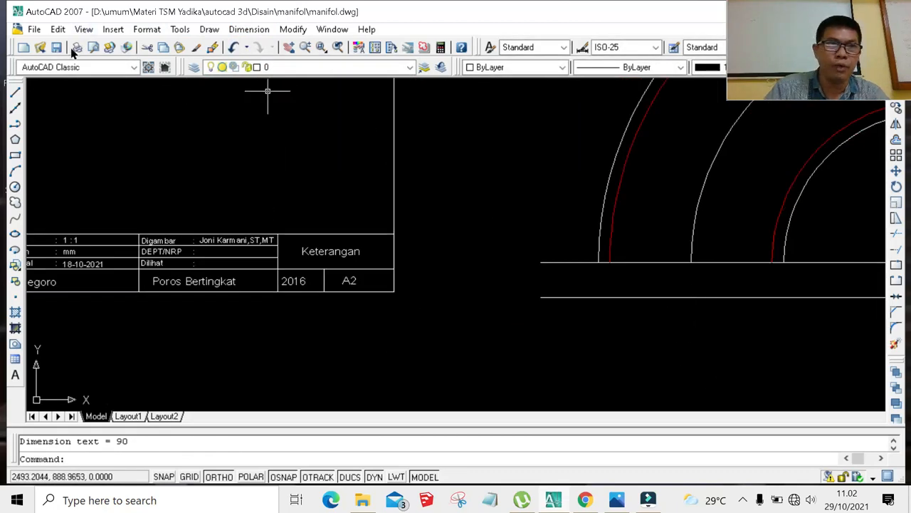
click(15, 92)
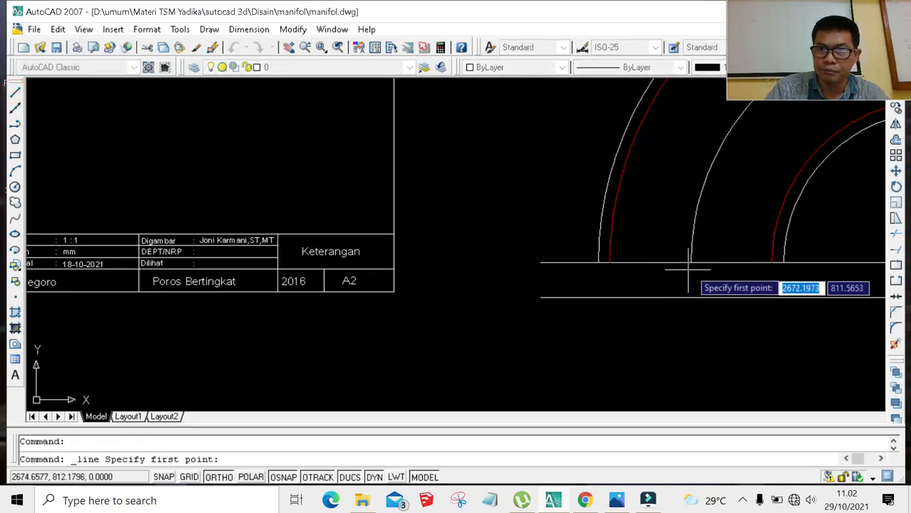
click(691, 263)
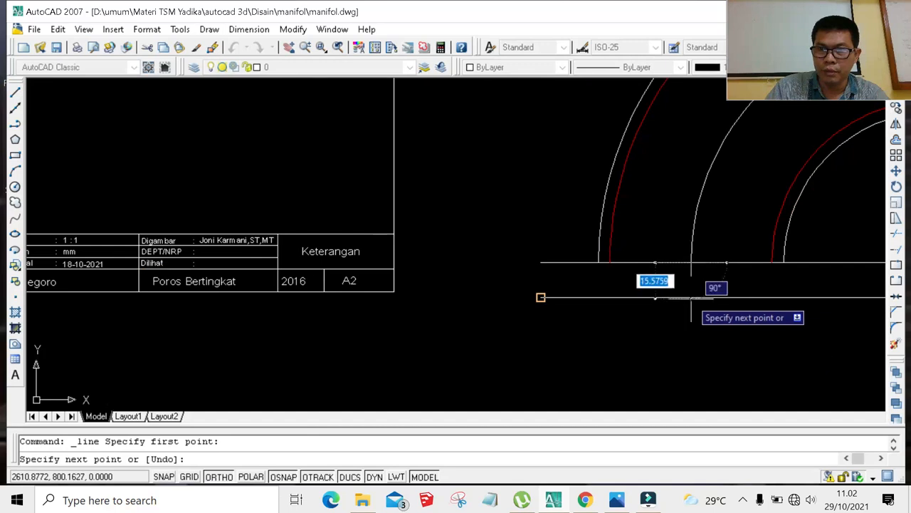
scroll(692, 298, up, 1)
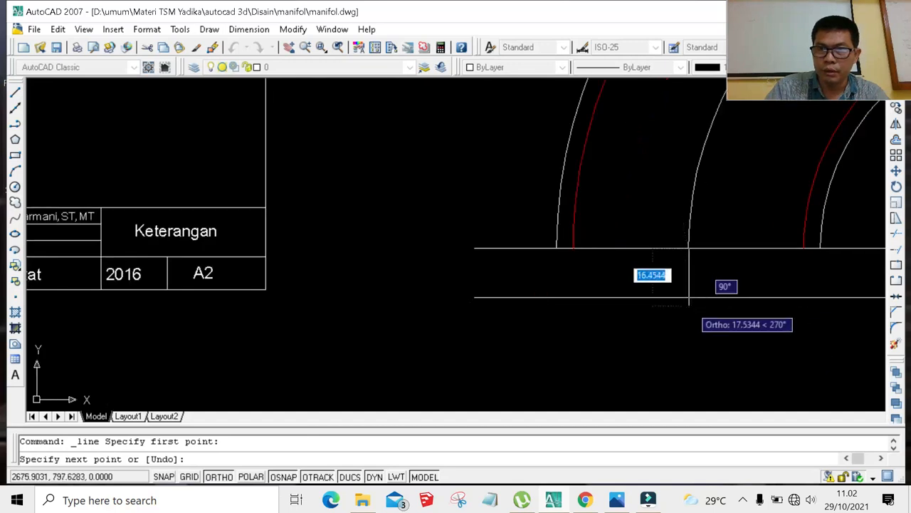
click(690, 308)
key(Escape)
scroll(661, 267, down, 5)
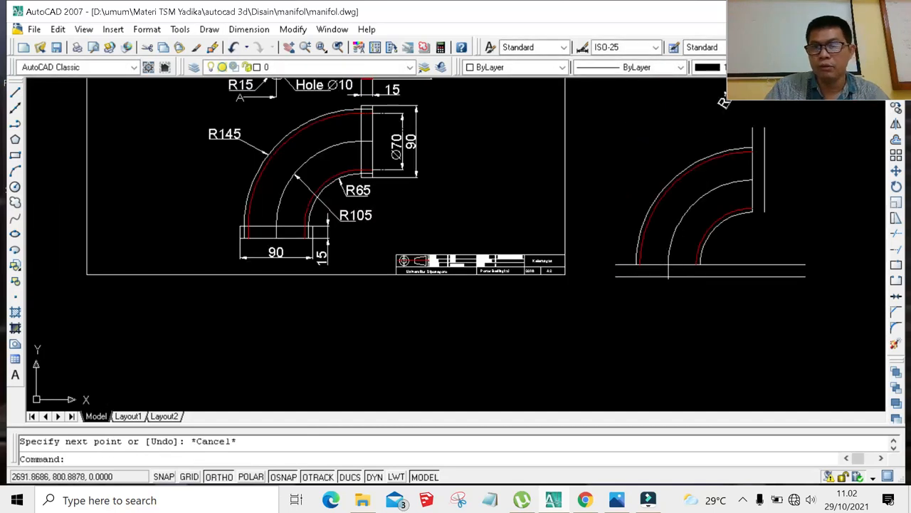
Offset the lower flange's short vertical center line by 45 to both sides for the flange's side edges.
scroll(682, 271, up, 3)
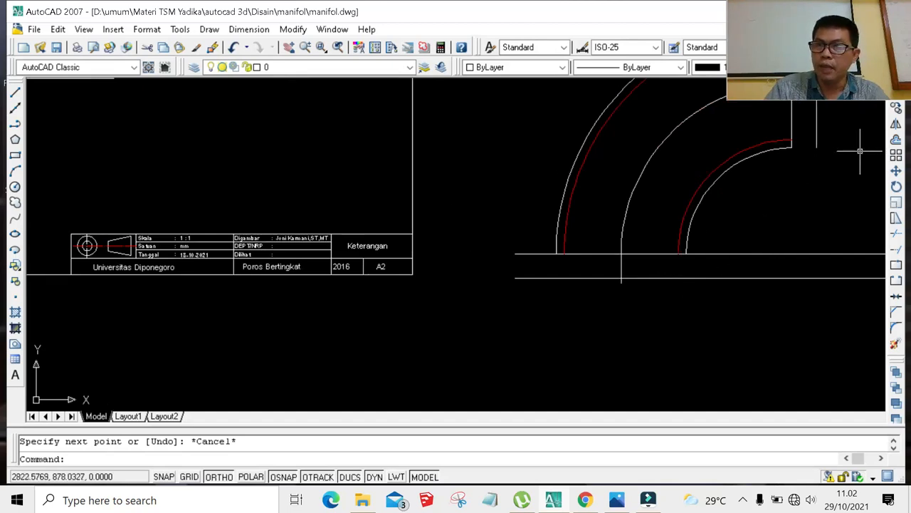
click(896, 141)
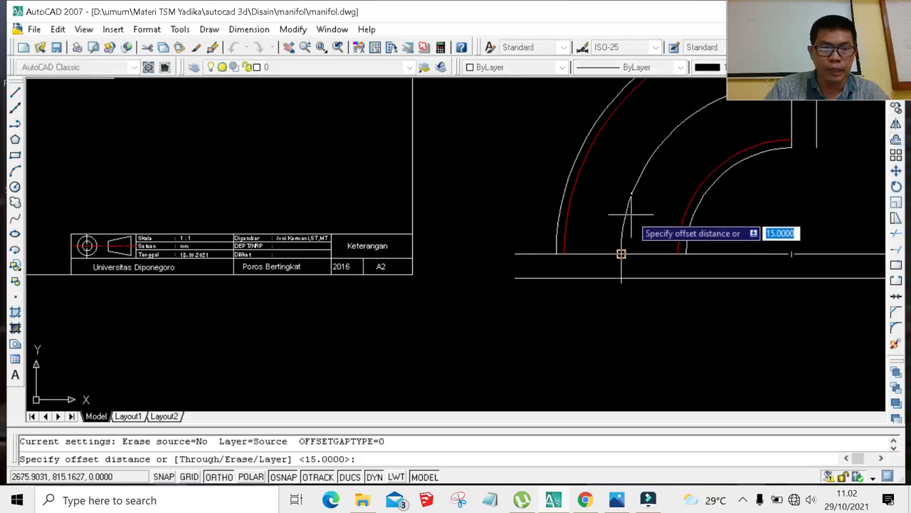
text(45)
key(Return)
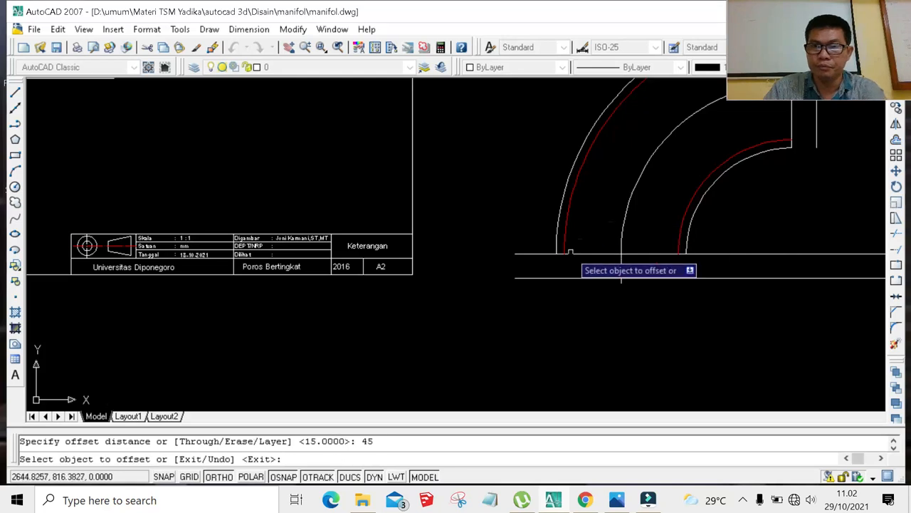
click(621, 267)
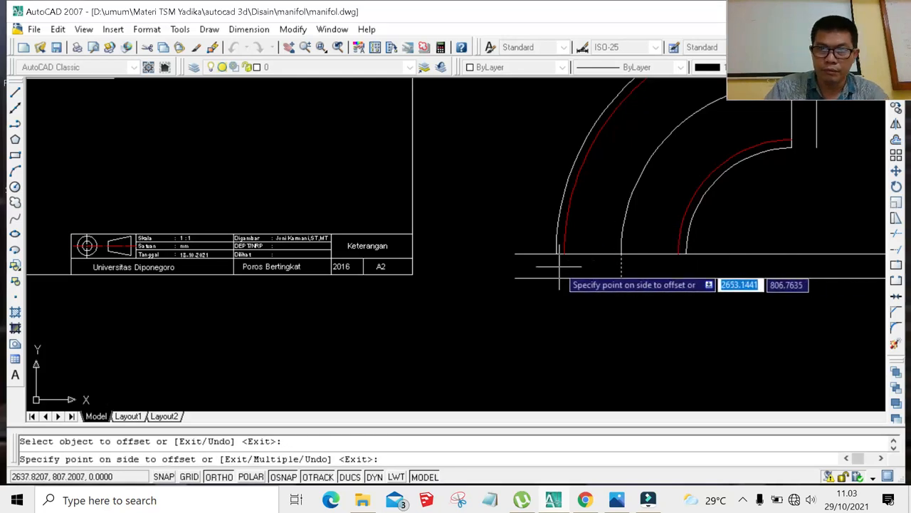
click(532, 262)
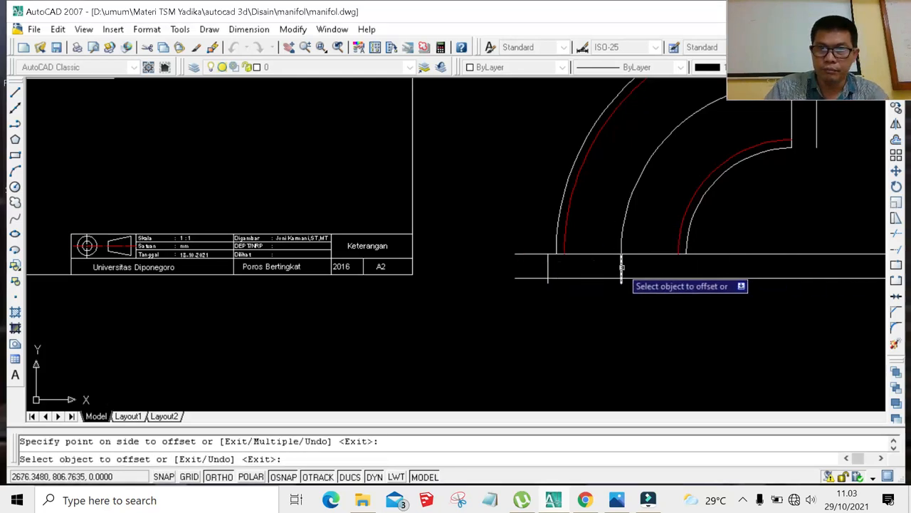
click(622, 267)
click(717, 268)
scroll(646, 273, down, 4)
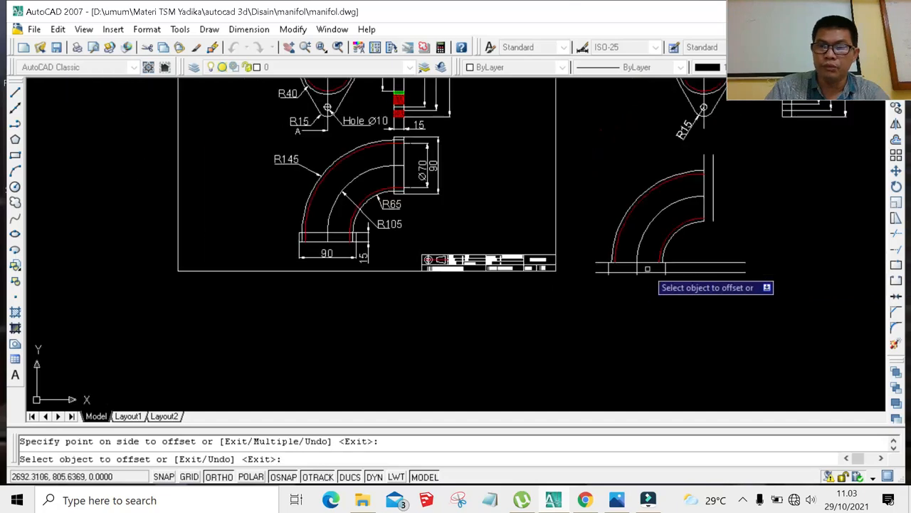
Trim both ends of the two horizontal lower flange lines back to the flange's vertical side edges.
scroll(641, 277, up, 4)
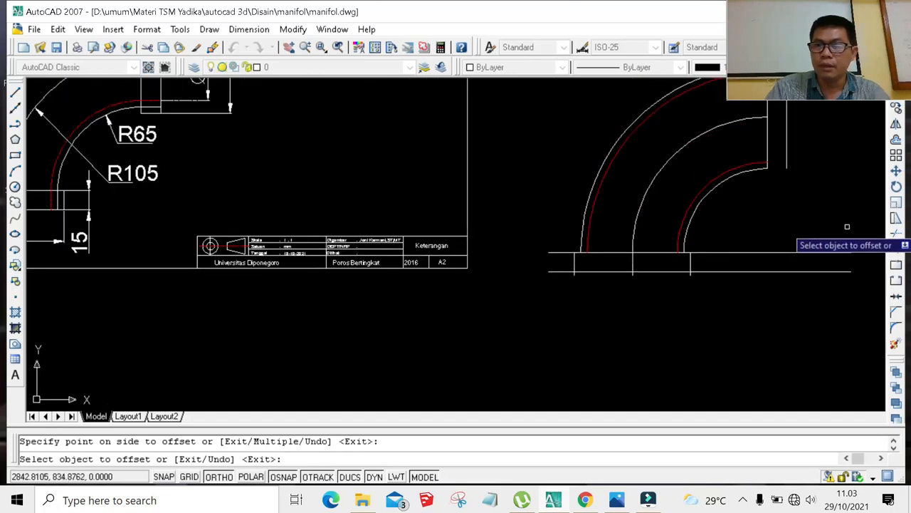
click(896, 233)
key(Return)
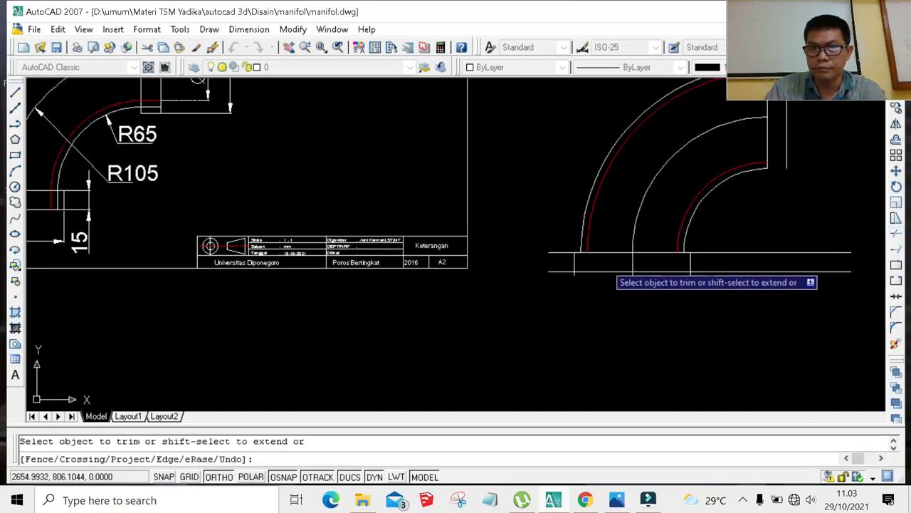
click(560, 253)
click(562, 271)
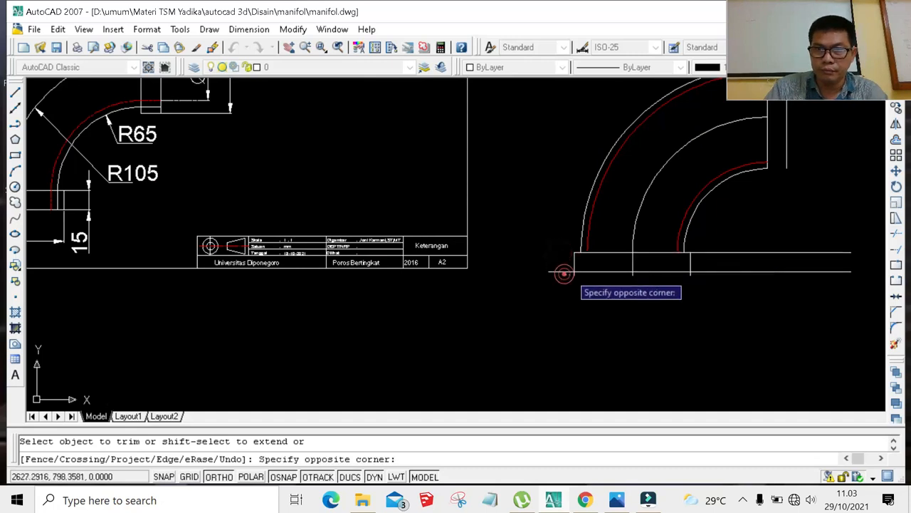
key(Escape)
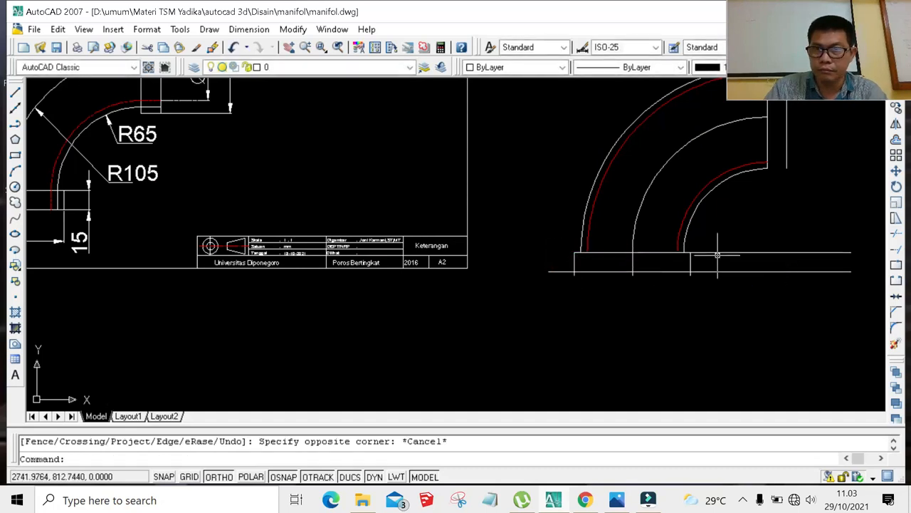
click(896, 238)
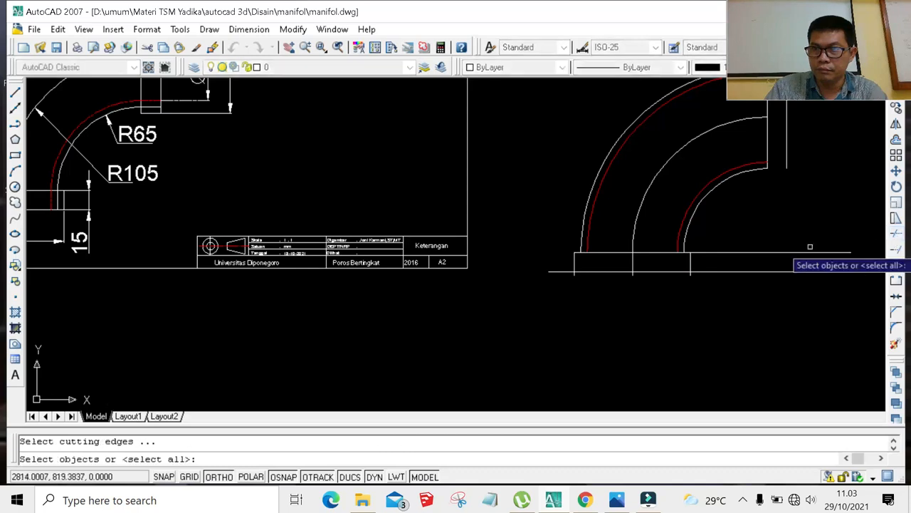
key(Return)
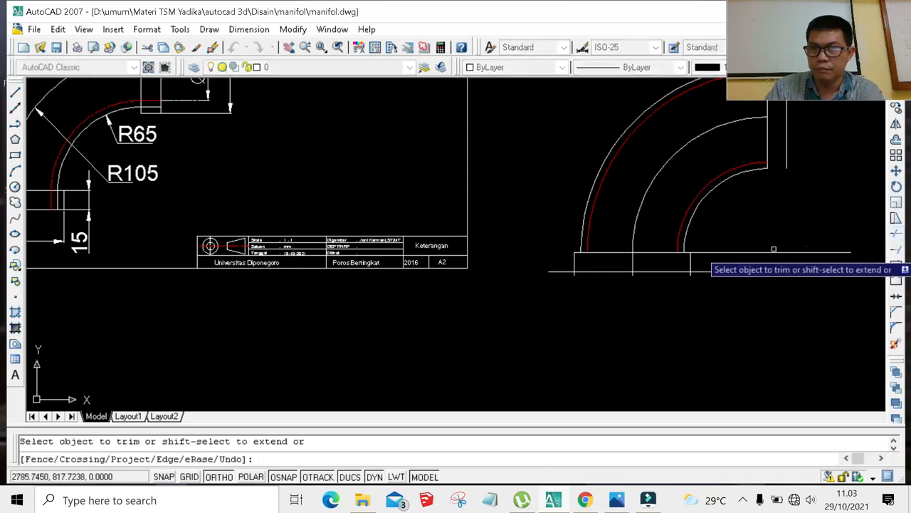
click(713, 252)
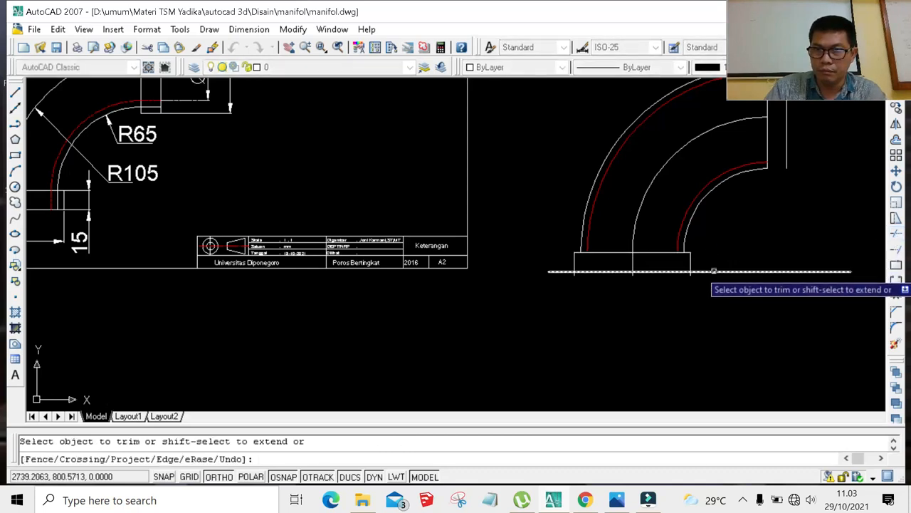
click(562, 272)
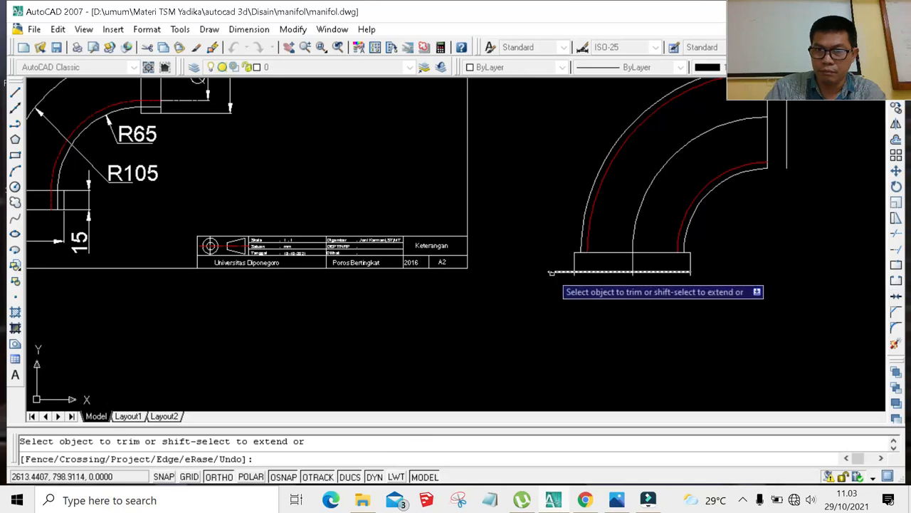
Trim the vertical line ends that protrude below the lower flange's bottom edge.
scroll(549, 271, up, 5)
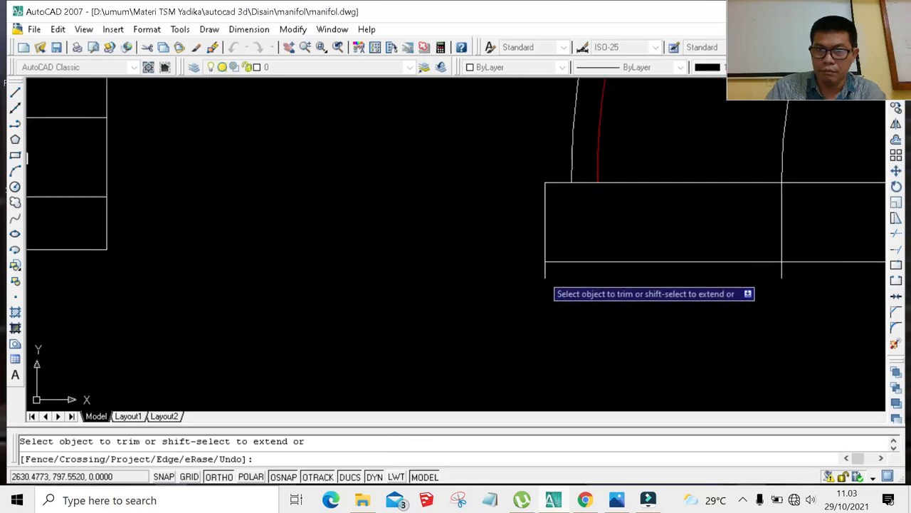
click(543, 275)
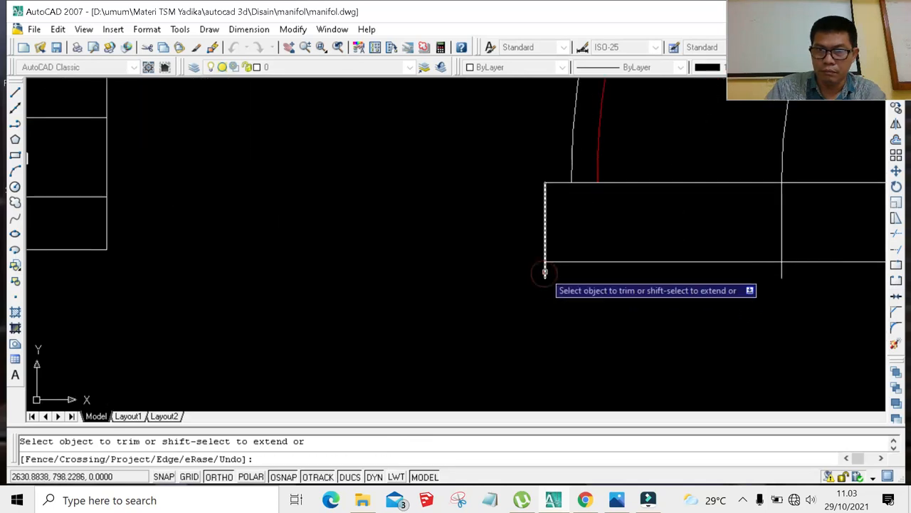
click(545, 270)
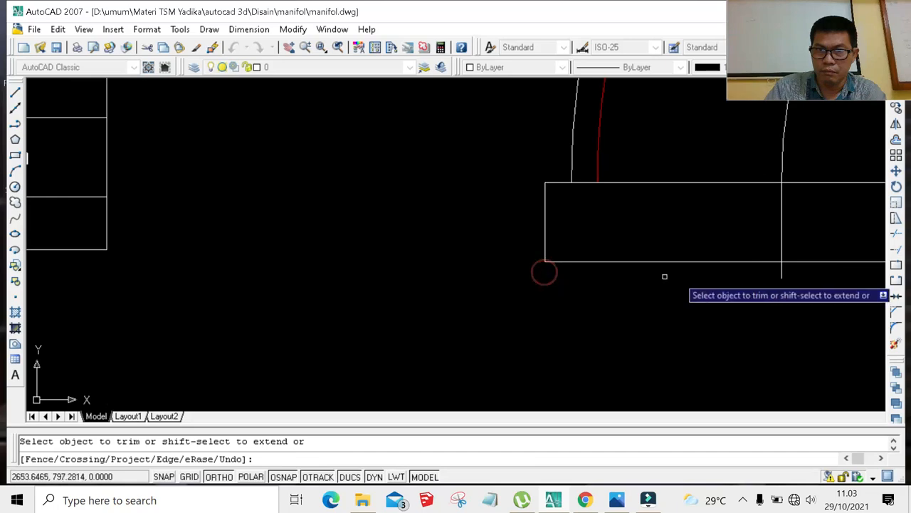
click(782, 270)
scroll(756, 266, down, 5)
scroll(806, 266, up, 3)
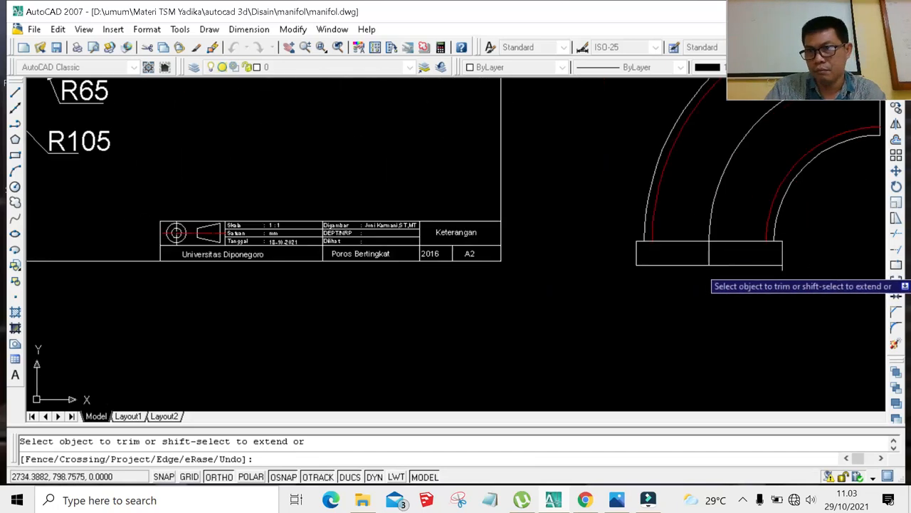
scroll(775, 269, down, 8)
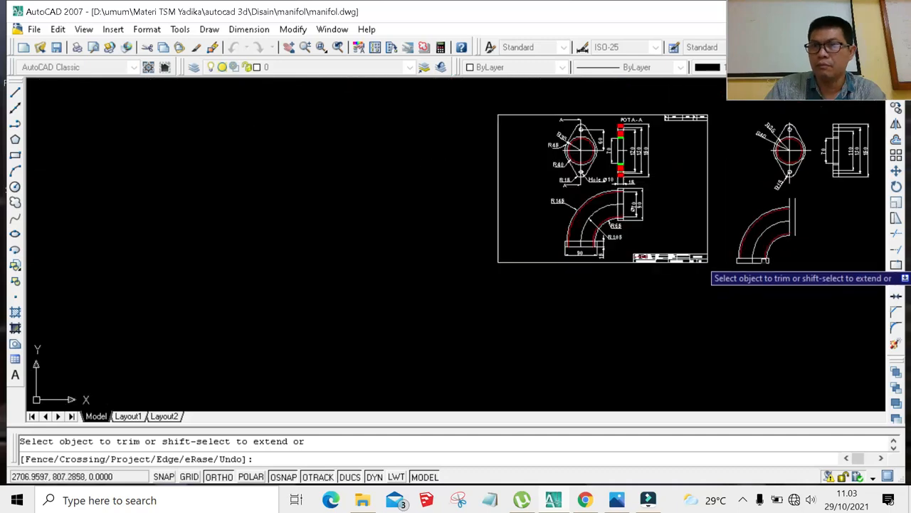
scroll(807, 212, up, 6)
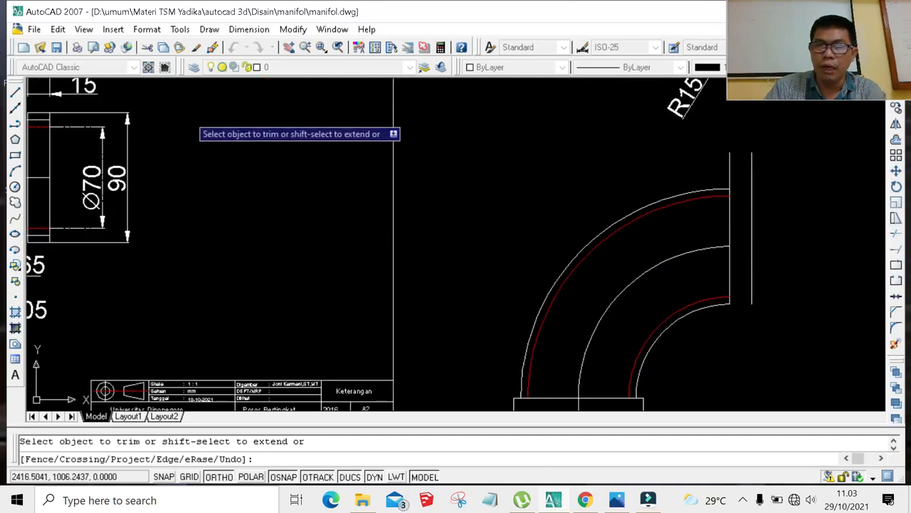
Draw a horizontal line about 20 long from the redrawn elbow's upper middle arc end across both vertical flange lines.
click(15, 92)
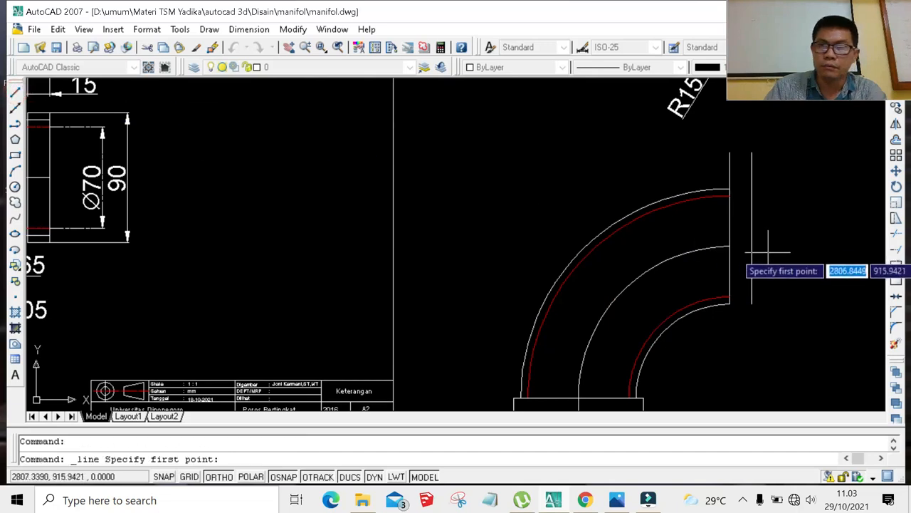
scroll(752, 246, up, 4)
click(682, 235)
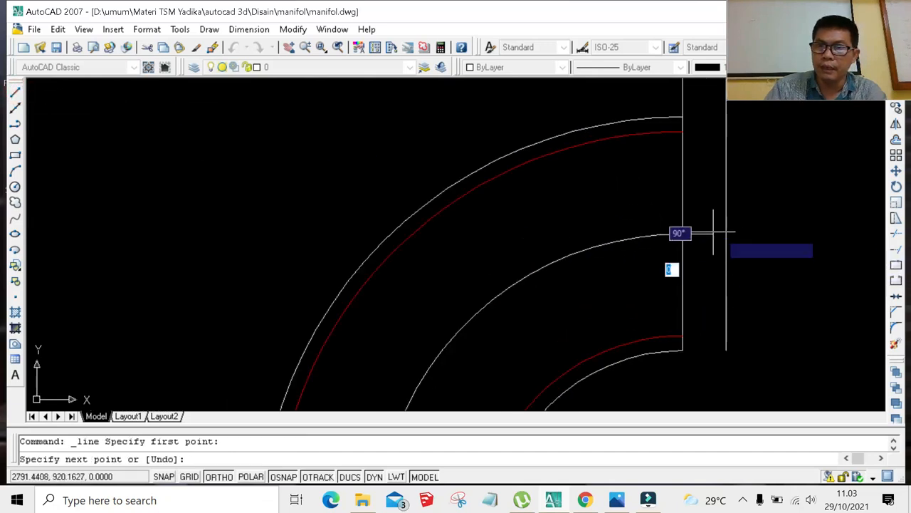
click(727, 234)
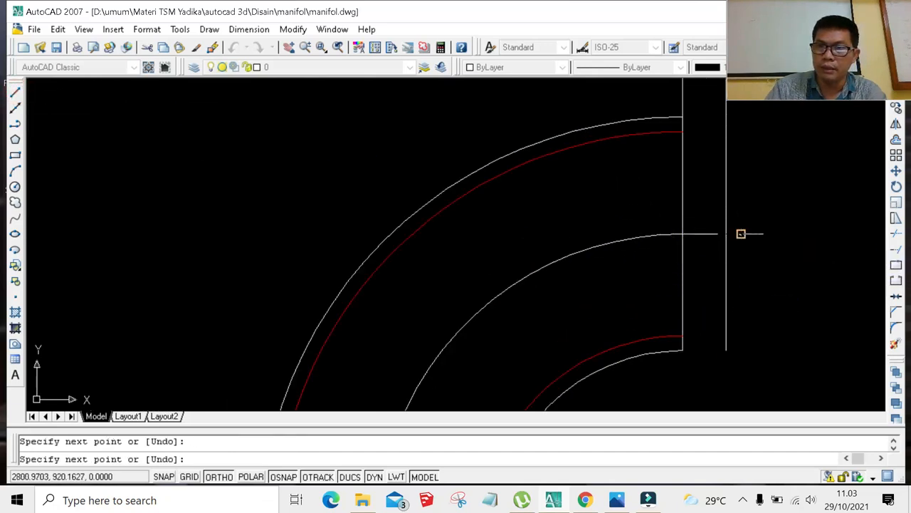
key(Escape)
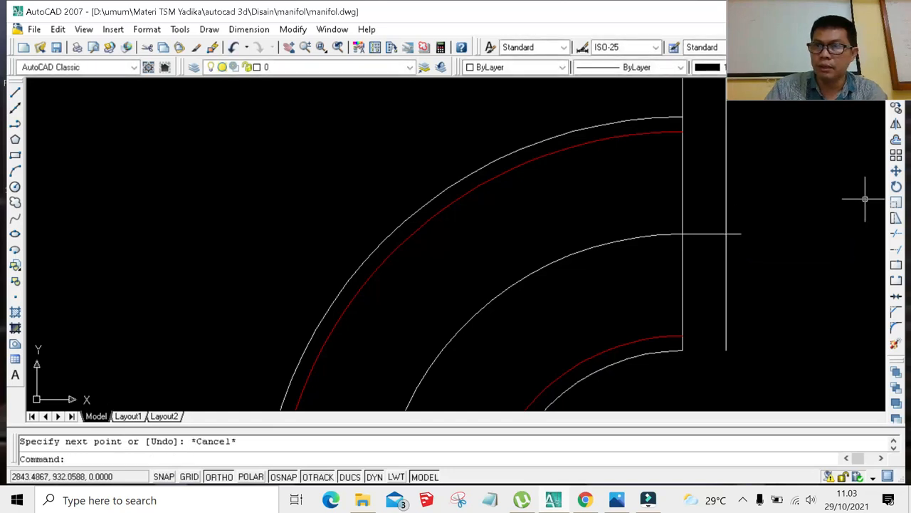
click(895, 153)
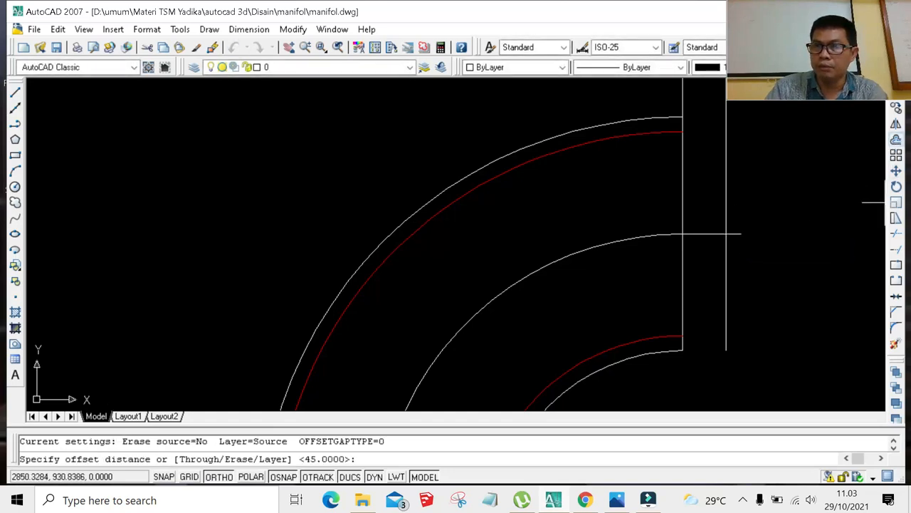
text(4)
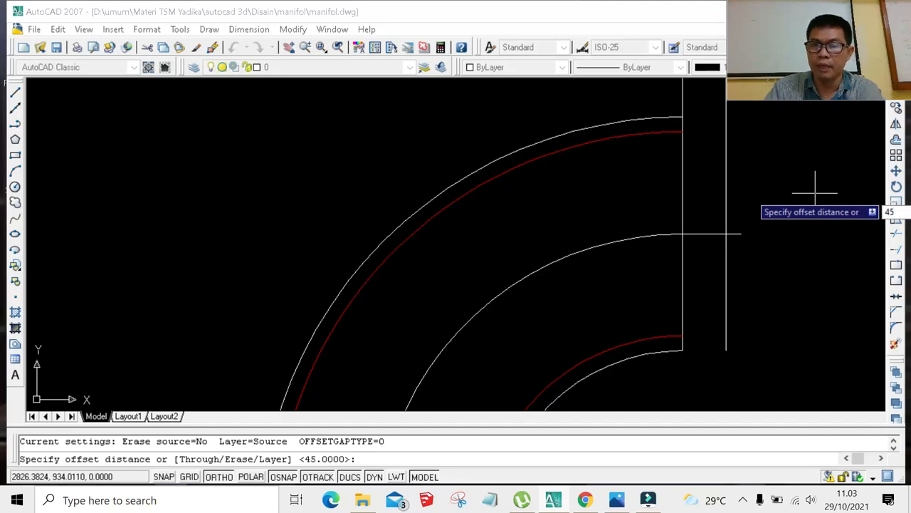
text(5)
scroll(726, 235, down, 6)
scroll(730, 213, up, 2)
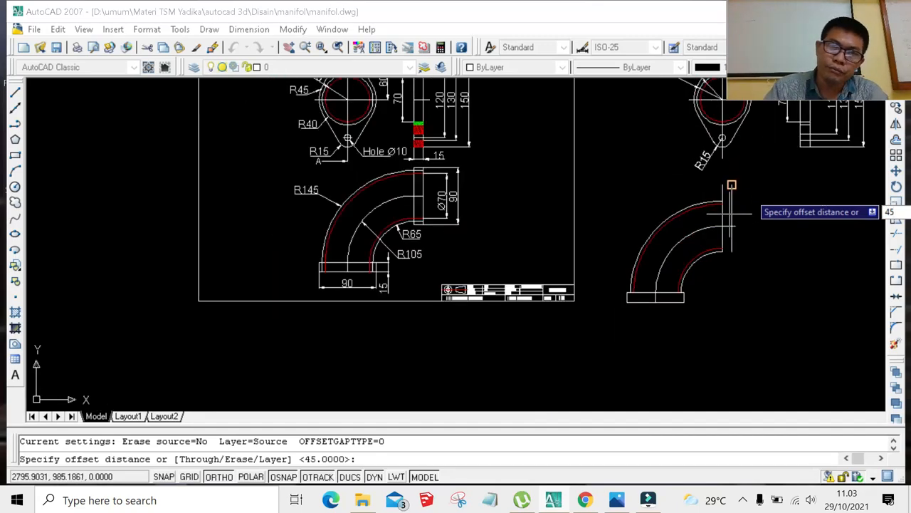
scroll(730, 213, up, 3)
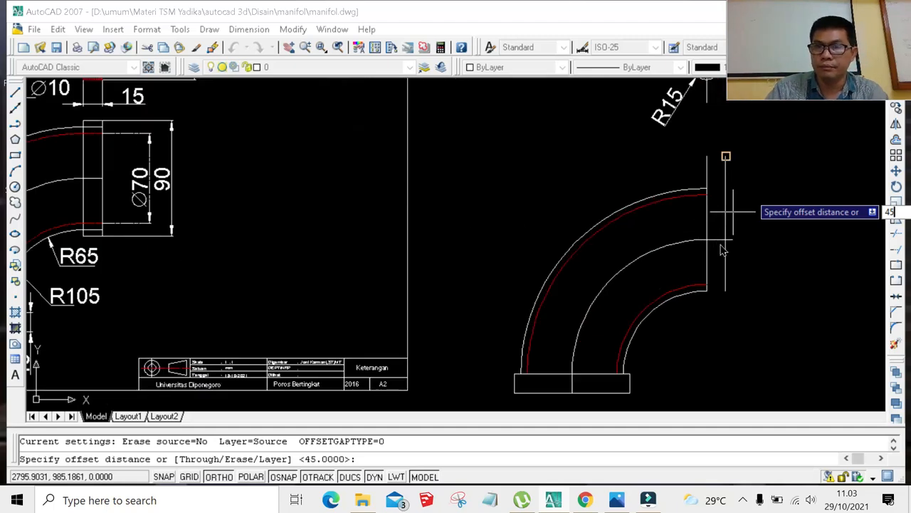
key(Escape)
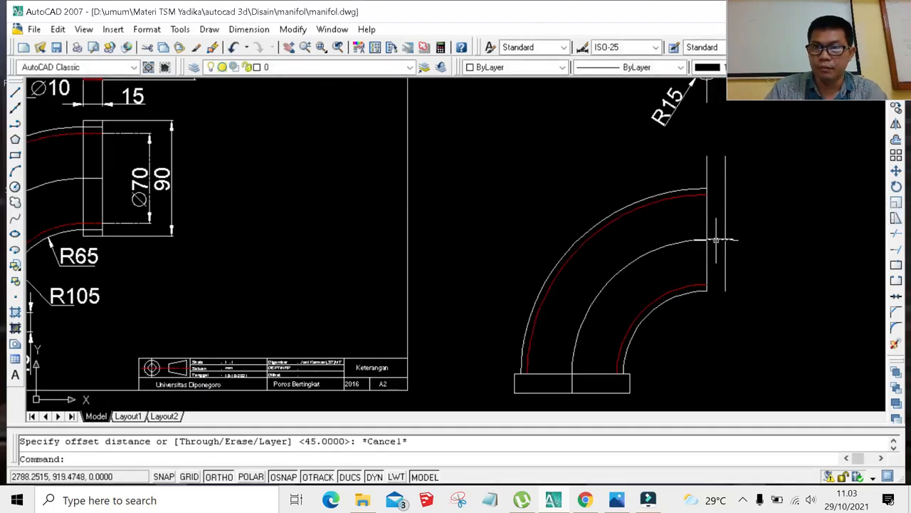
Offset the upper flange's short horizontal center line by 45 above and below for the flange's end edges.
click(896, 140)
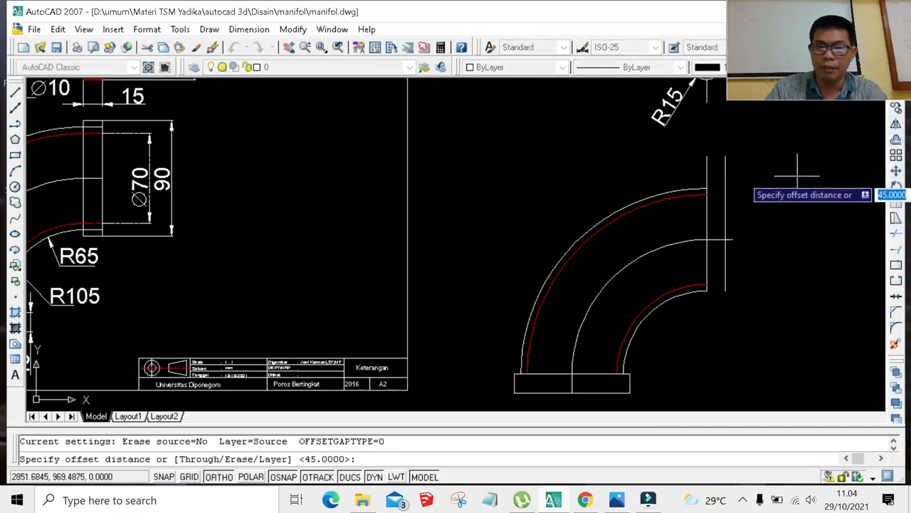
text(45)
key(Return)
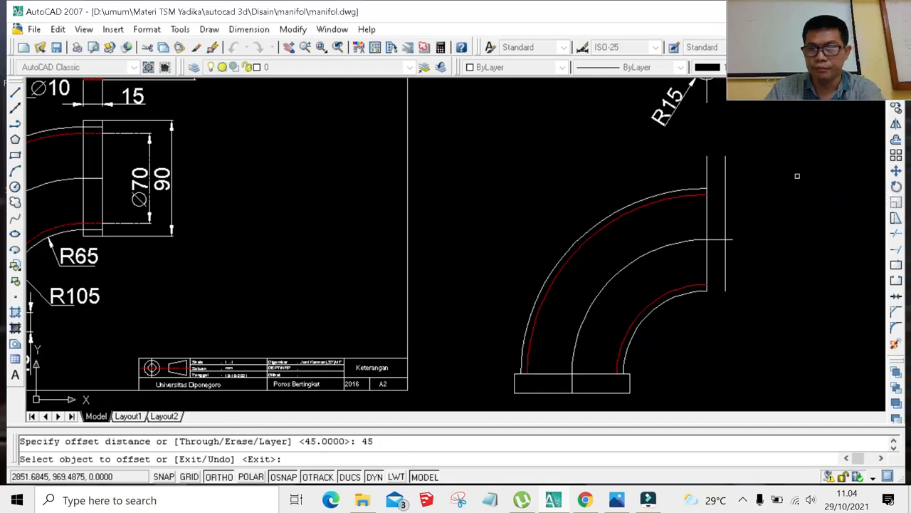
click(712, 240)
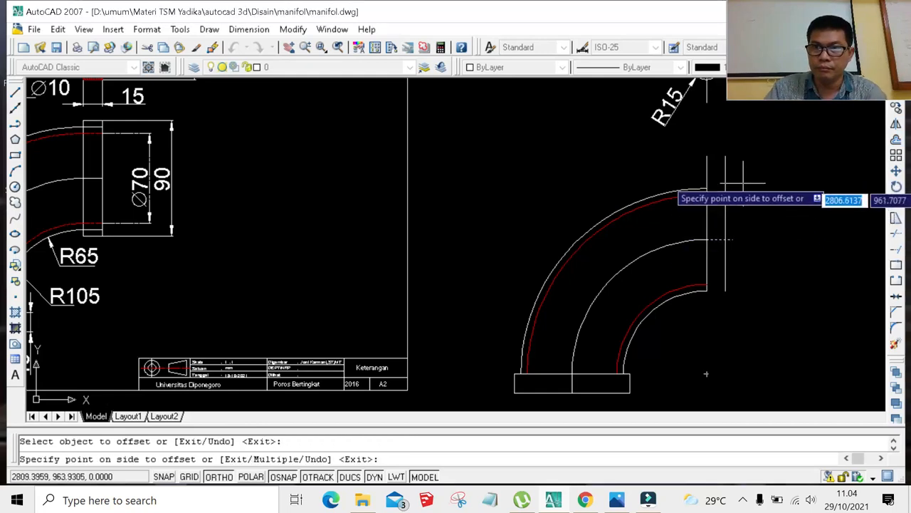
click(718, 182)
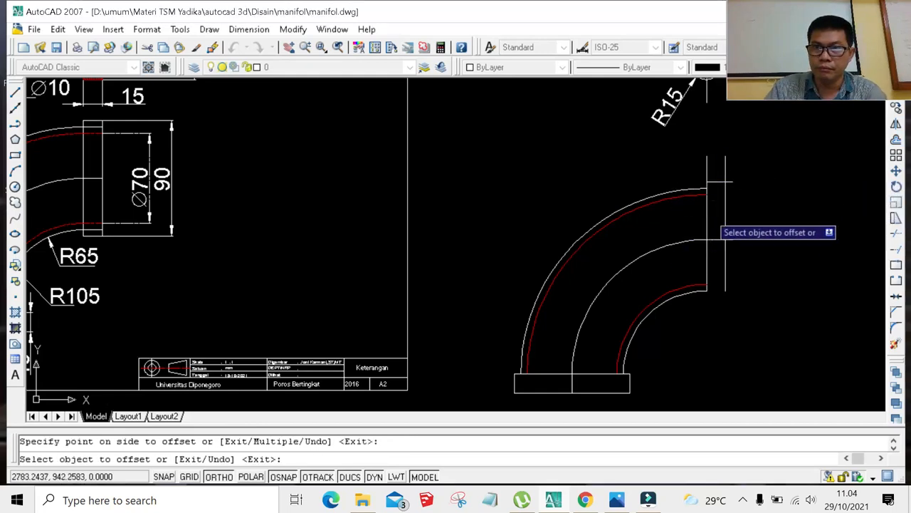
click(713, 240)
click(716, 288)
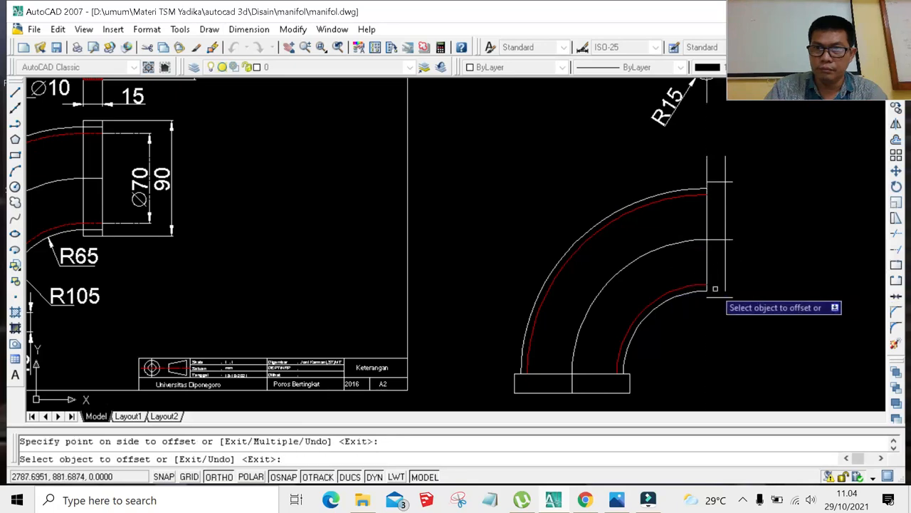
scroll(695, 297, up, 3)
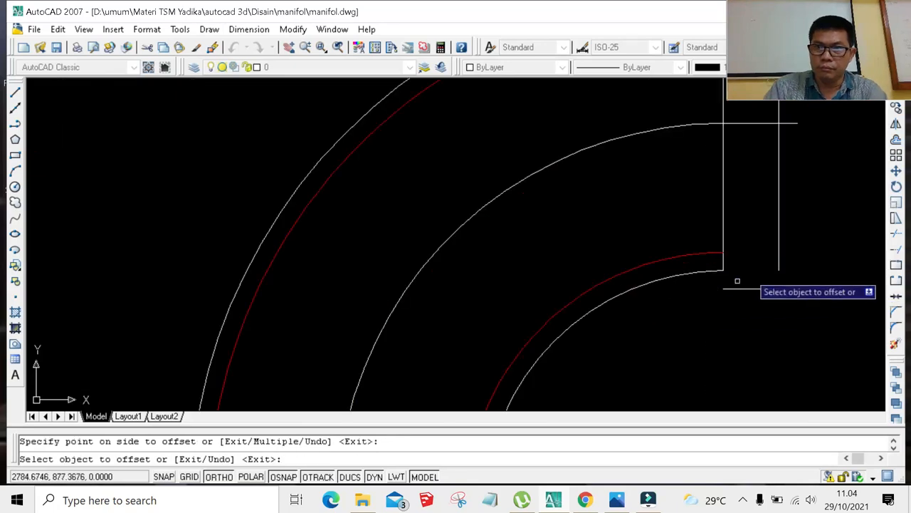
key(Escape)
Draw vertical lines about 10 long down from the lower ends of both upper flange lines, past the flange's lower edge.
scroll(715, 262, up, 2)
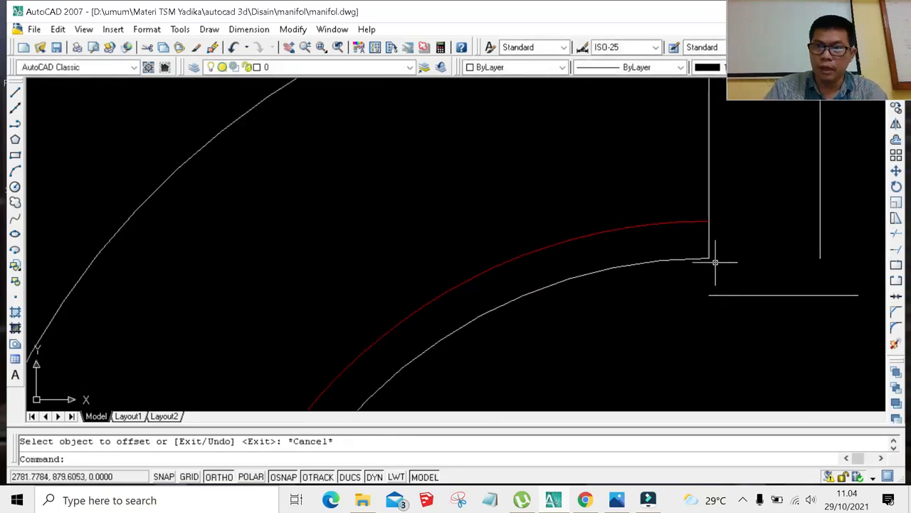
click(15, 93)
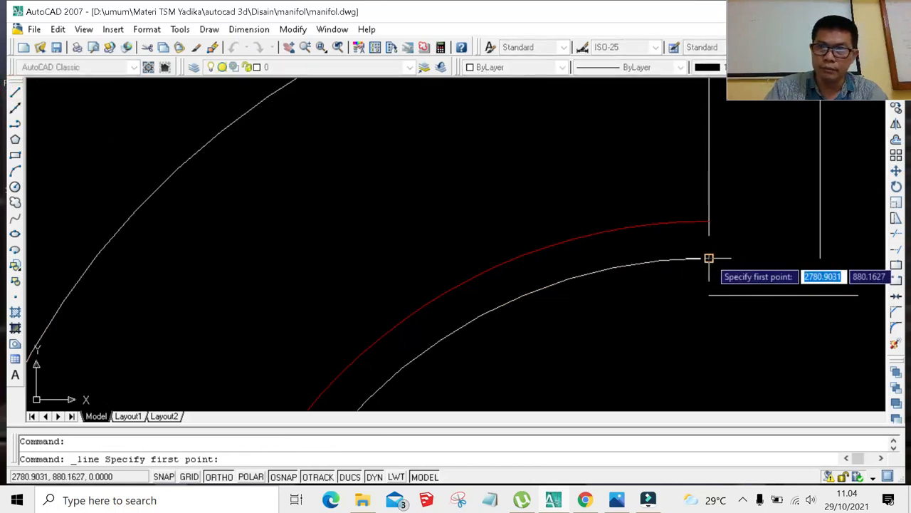
click(709, 258)
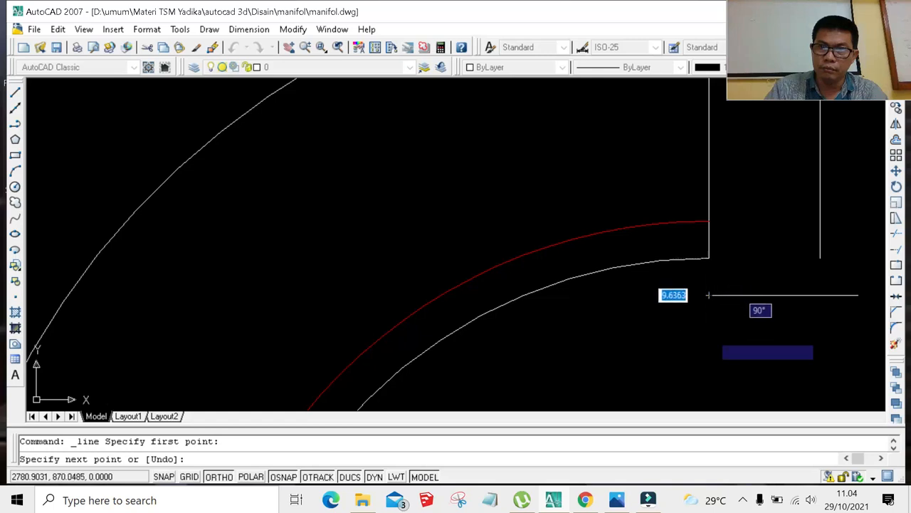
click(708, 295)
click(709, 335)
key(Escape)
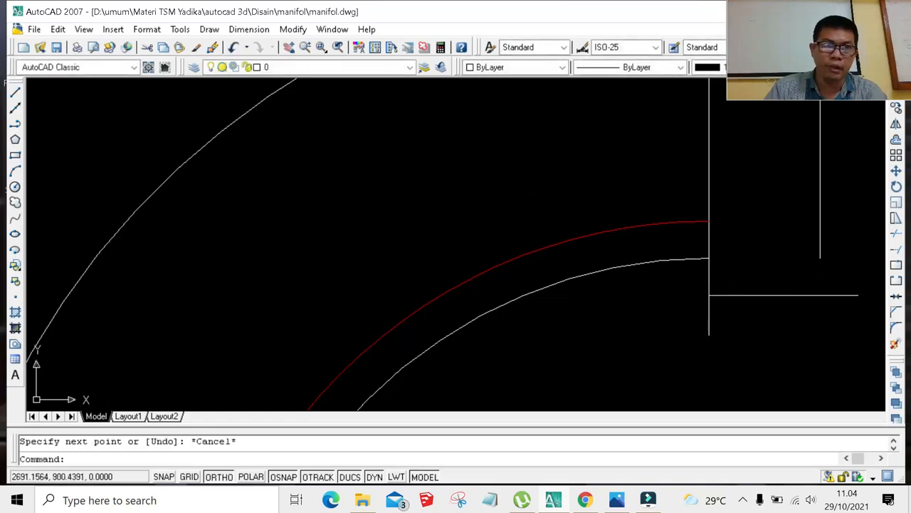
click(821, 257)
click(821, 339)
key(Escape)
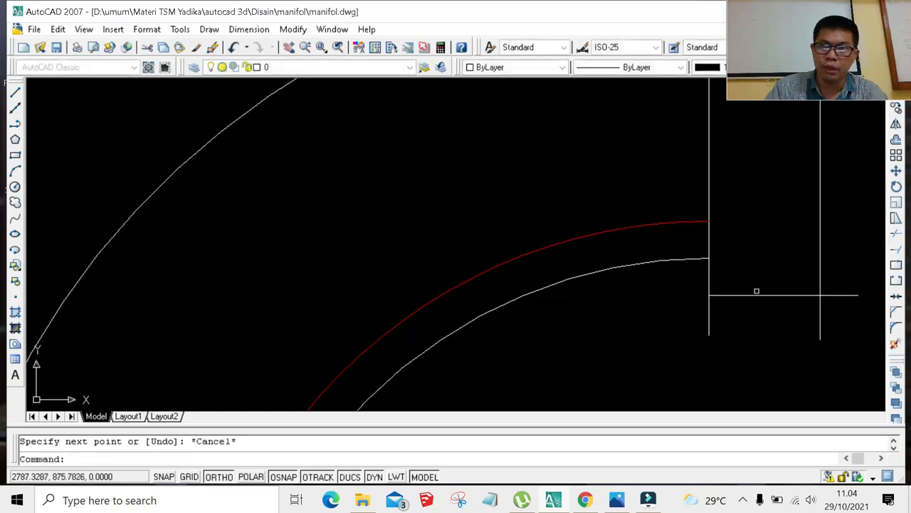
Trim the vertical and horizontal line ends that protrude at the upper flange's lower edge.
click(896, 233)
key(Return)
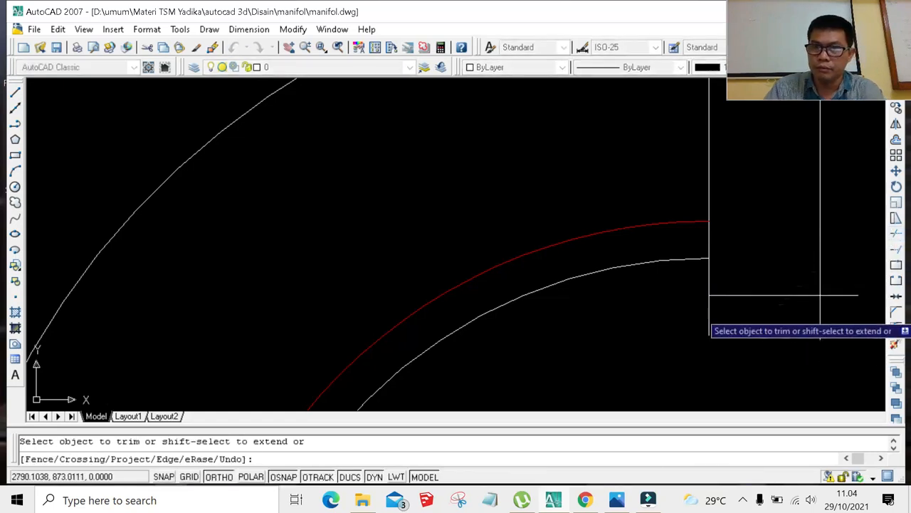
click(709, 314)
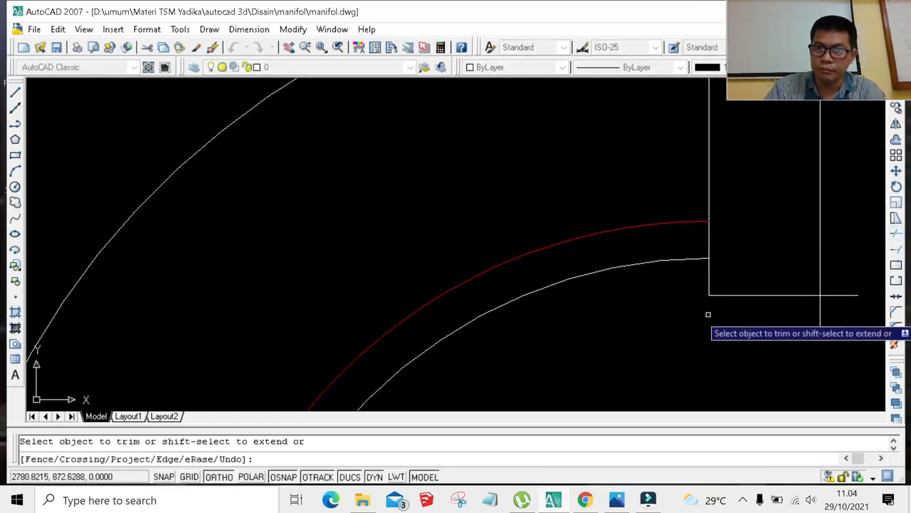
click(820, 312)
scroll(820, 294, down, 3)
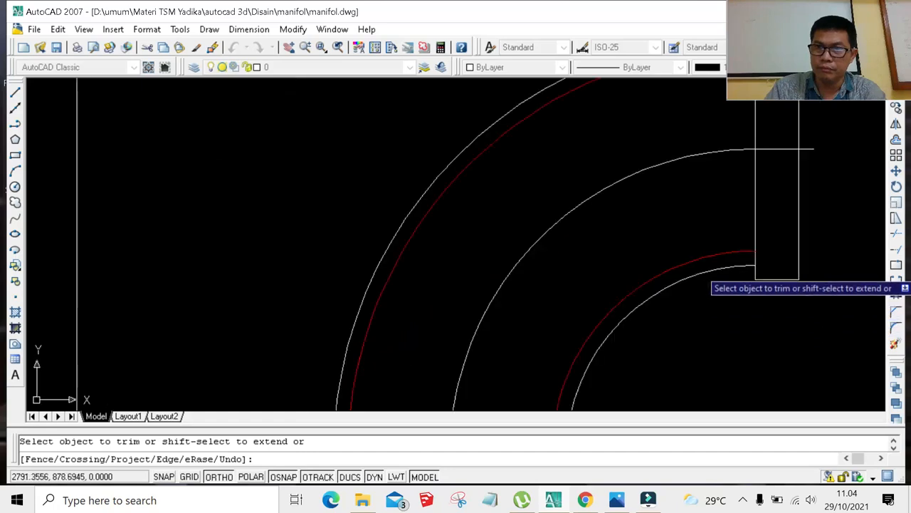
Trim the center line's outer overhang and the protruding line ends at the upper flange's top edge.
scroll(819, 188, up, 3)
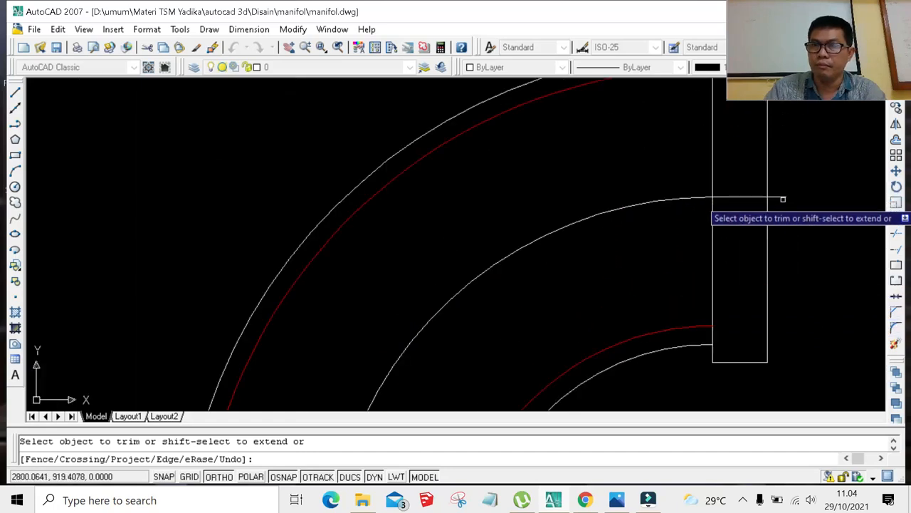
scroll(782, 199, down, 3)
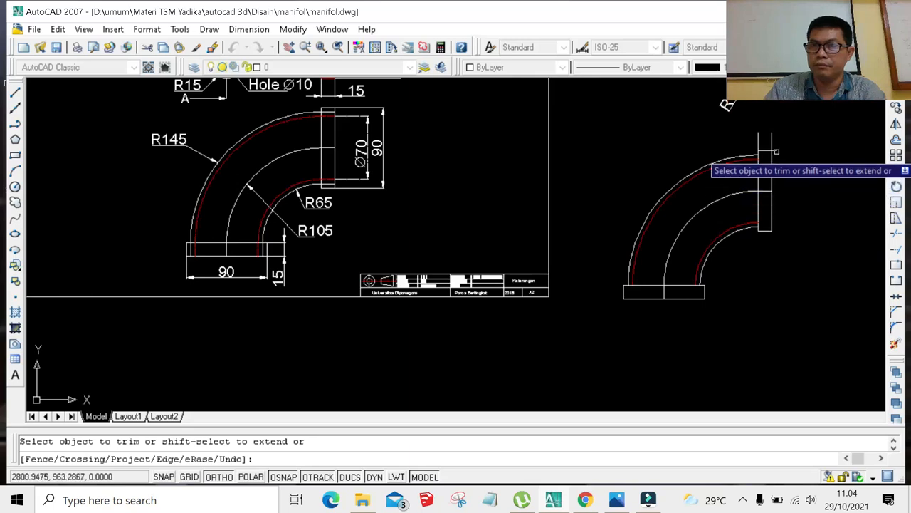
scroll(776, 146, up, 3)
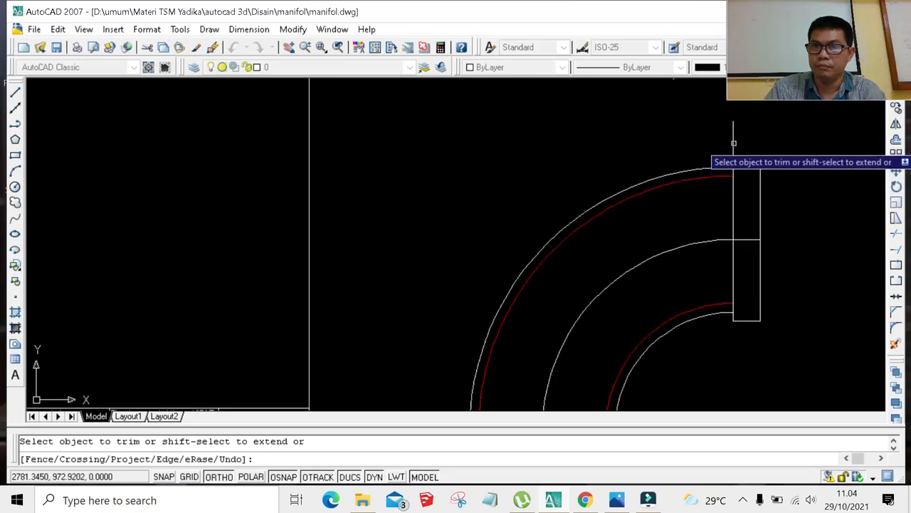
scroll(734, 143, down, 3)
scroll(726, 153, up, 4)
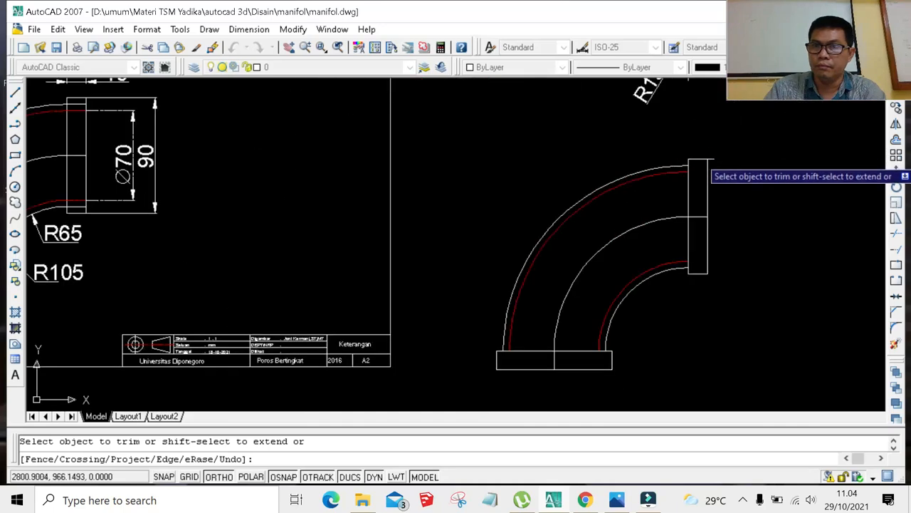
scroll(701, 160, down, 3)
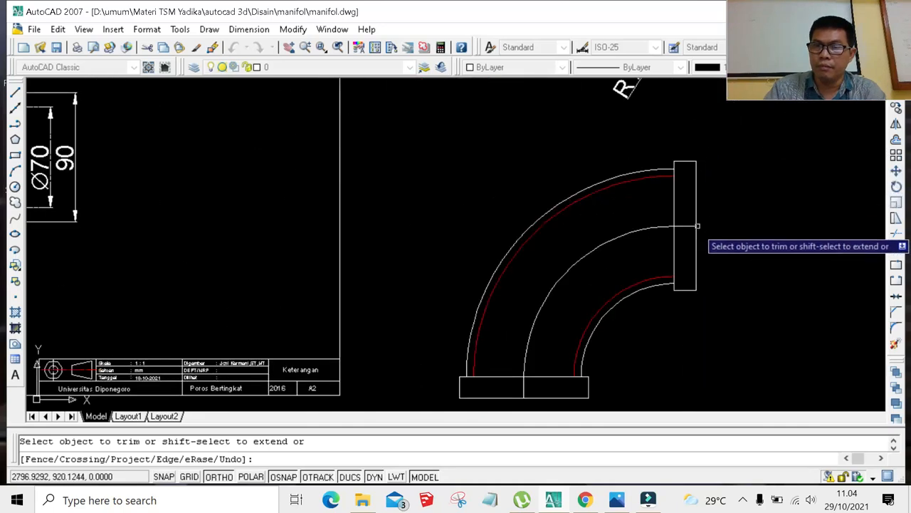
scroll(697, 221, down, 2)
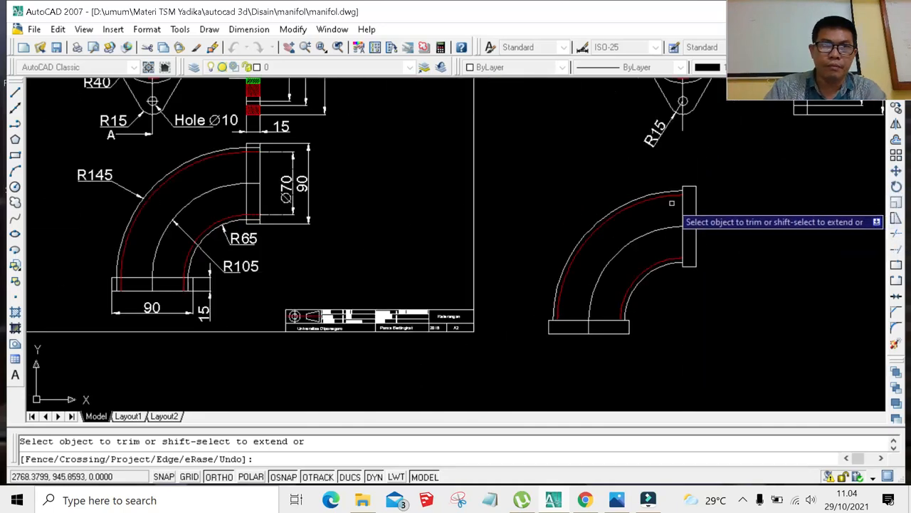
scroll(687, 205, up, 3)
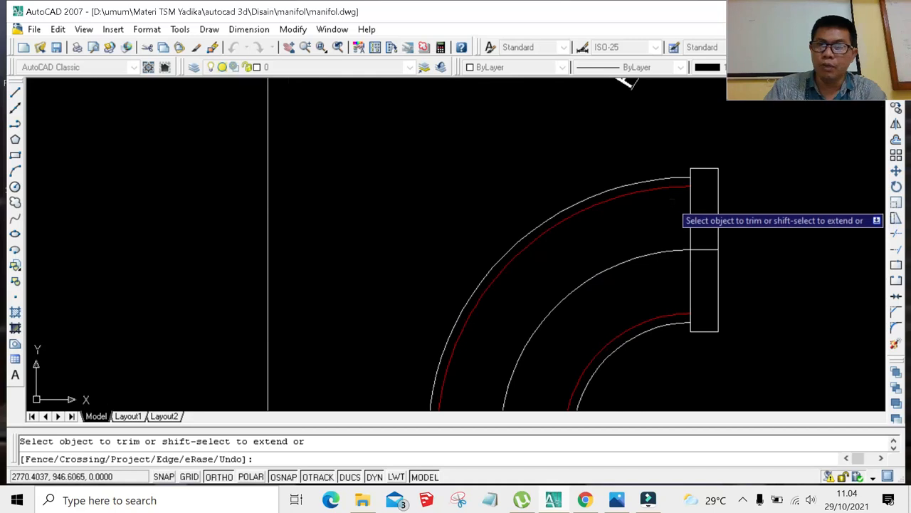
Draw a horizontal line about 33 long from the outer red arc's upper end across and beyond the upper flange.
click(15, 92)
scroll(700, 191, up, 2)
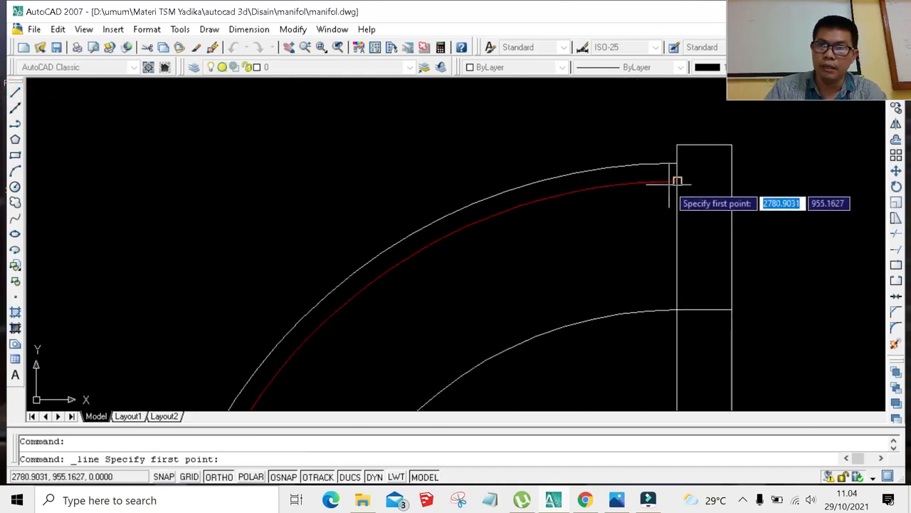
click(678, 181)
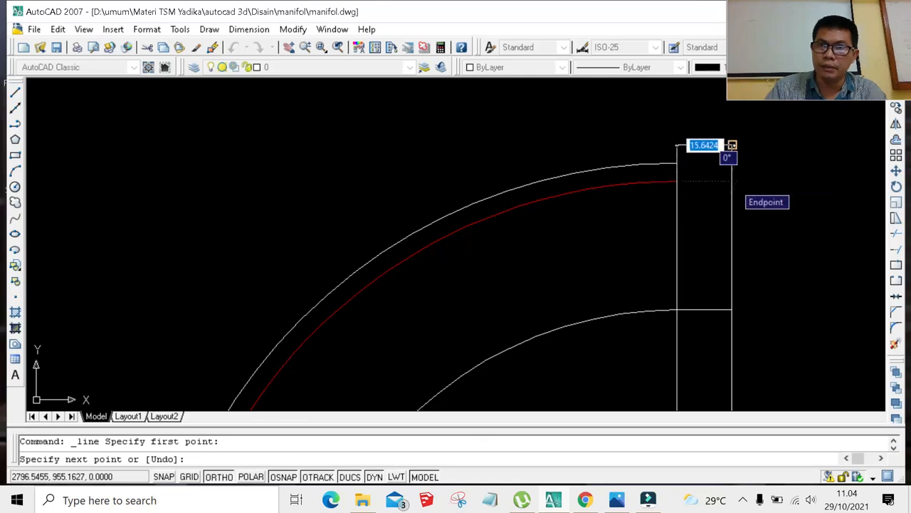
click(732, 181)
scroll(732, 181, down, 2)
key(ctrl+z)
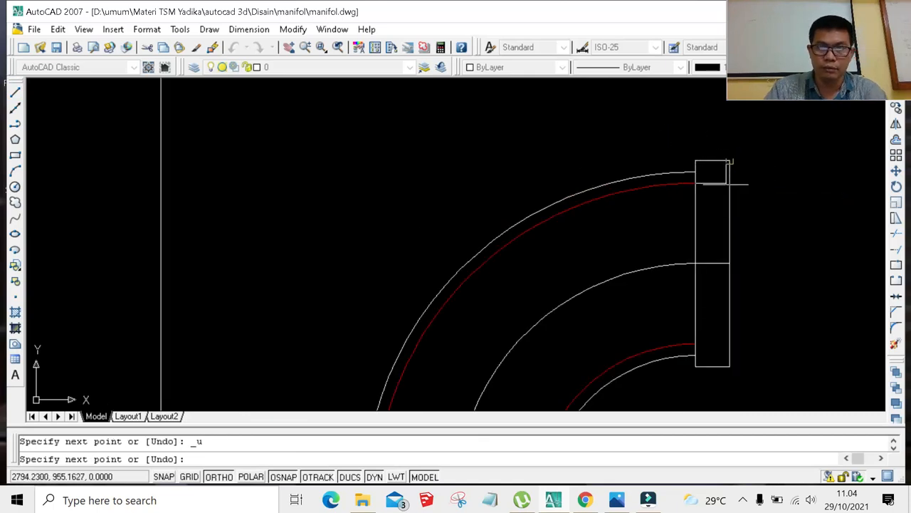
scroll(732, 179, up, 2)
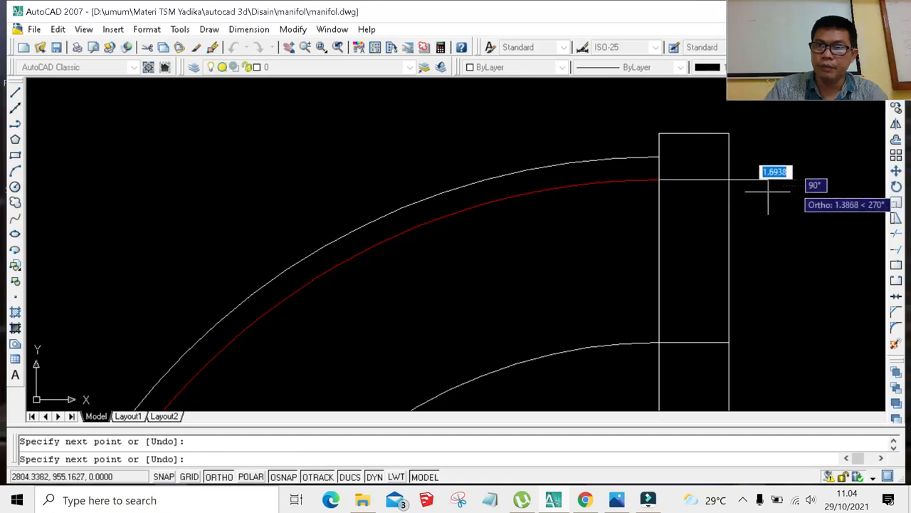
key(Escape)
scroll(738, 191, down, 2)
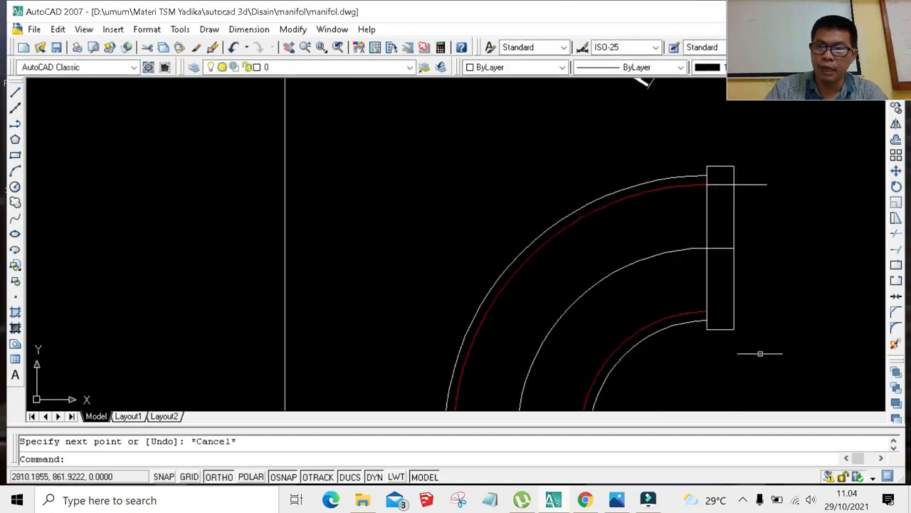
Draw a horizontal line from the inner red arc's upper end across and beyond the upper flange.
scroll(761, 312, up, 2)
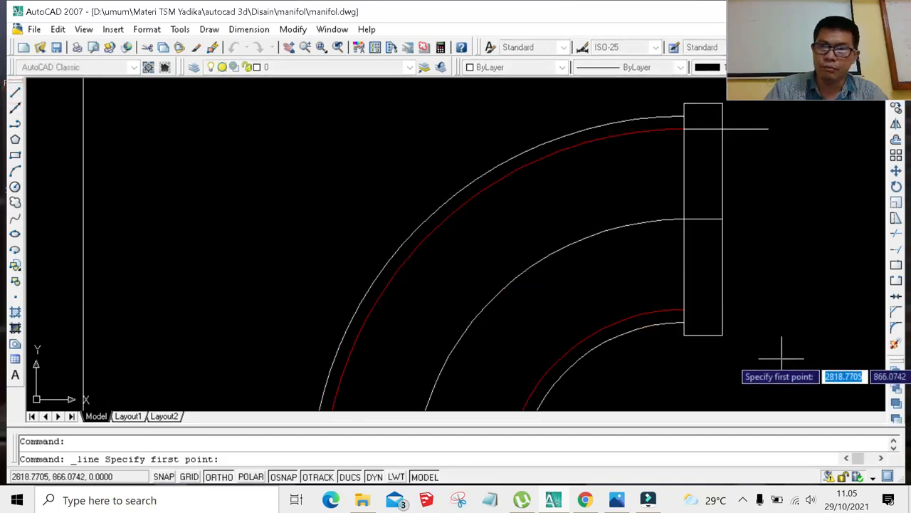
click(684, 310)
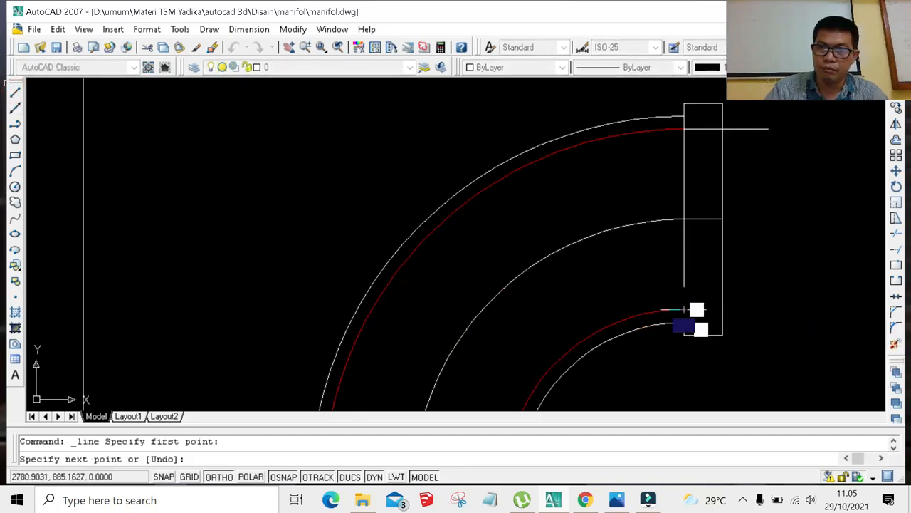
click(800, 305)
key(Escape)
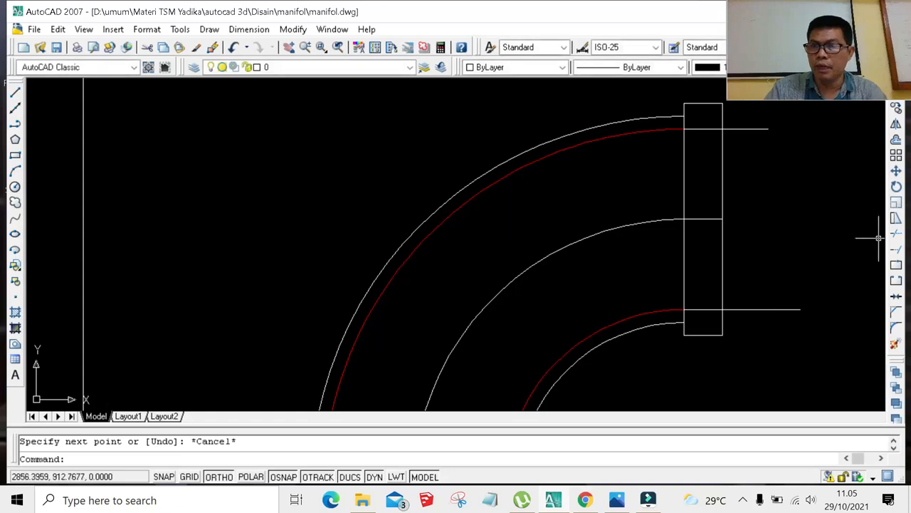
Trim the two bore lines' overhangs beyond the upper flange's outer face.
click(897, 235)
key(Return)
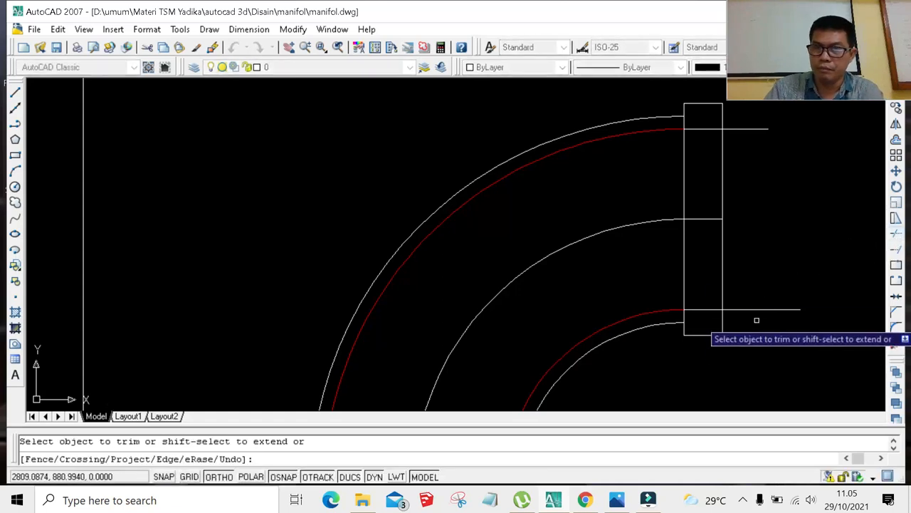
click(745, 129)
scroll(744, 254, down, 4)
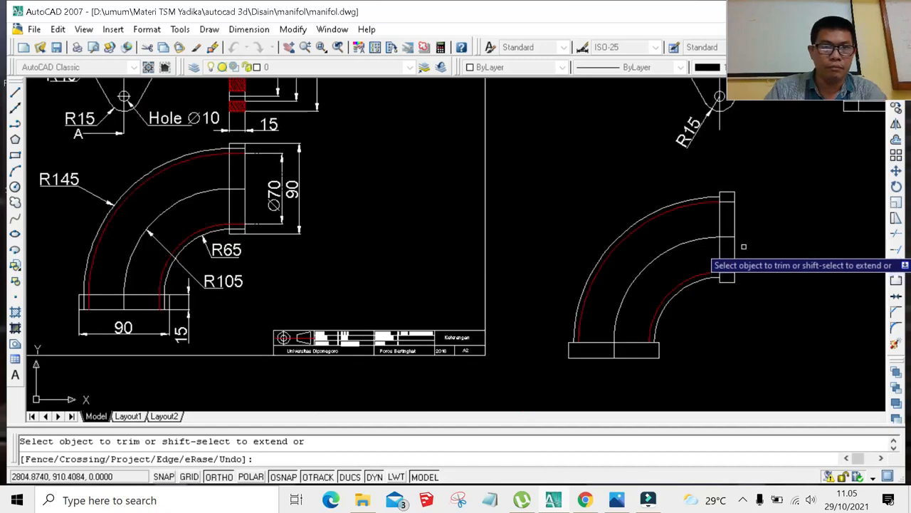
Draw a horizontal line from the outer white arc's upper end across and beyond the upper flange.
scroll(741, 205, up, 2)
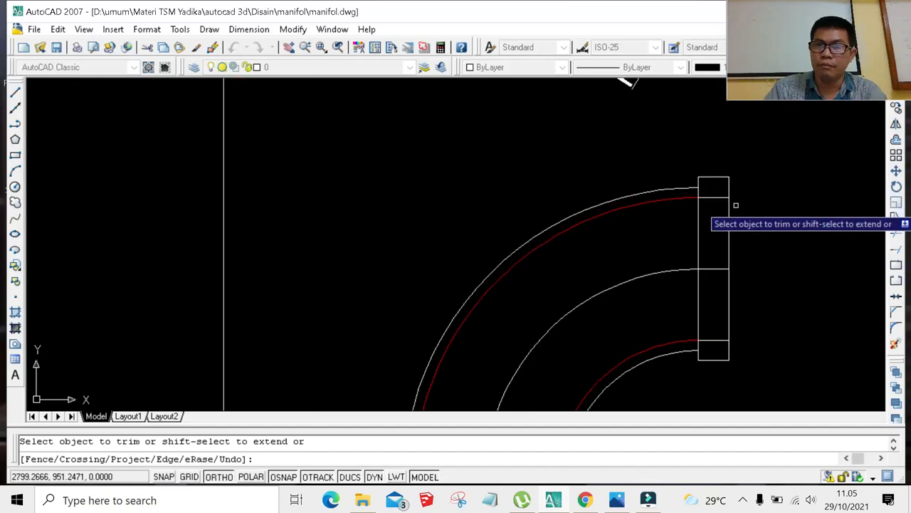
scroll(705, 201, up, 3)
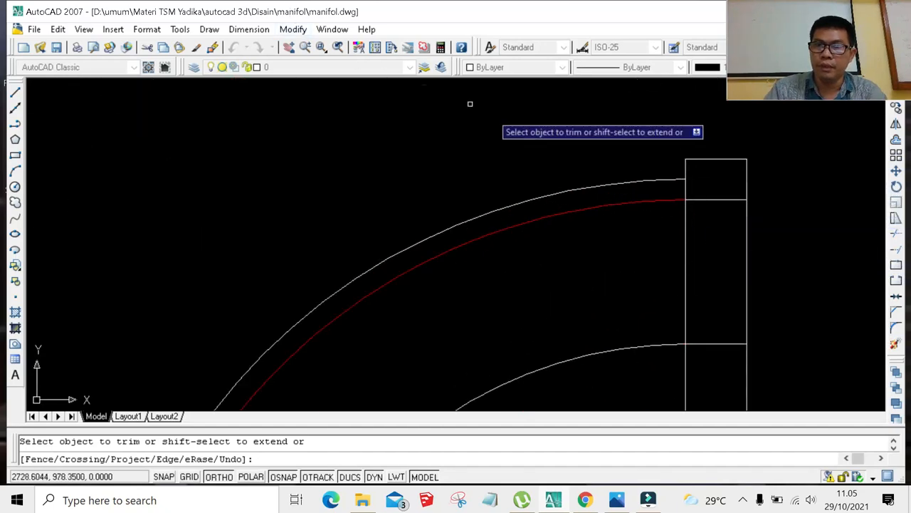
click(16, 92)
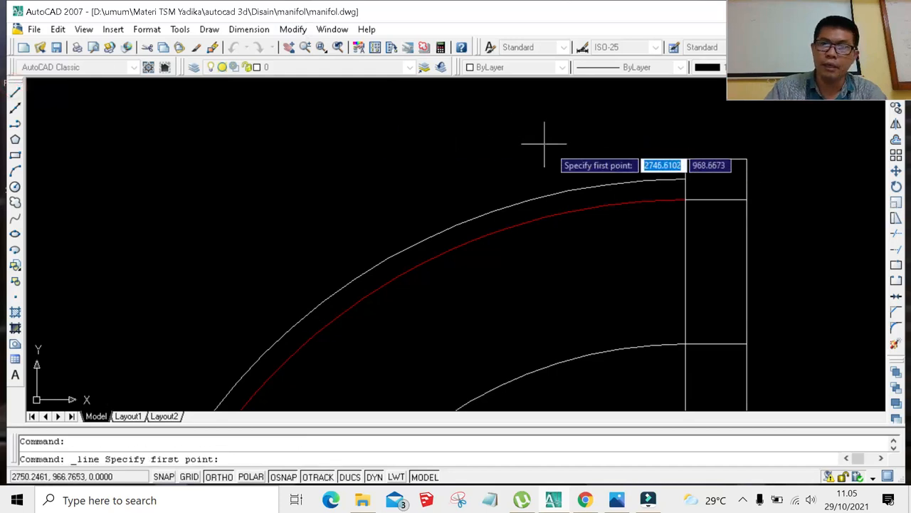
click(686, 179)
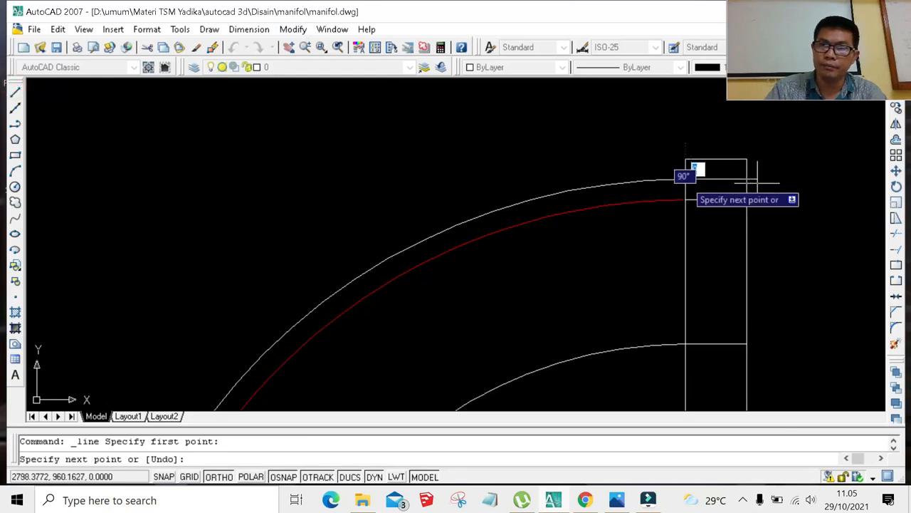
click(810, 179)
key(Escape)
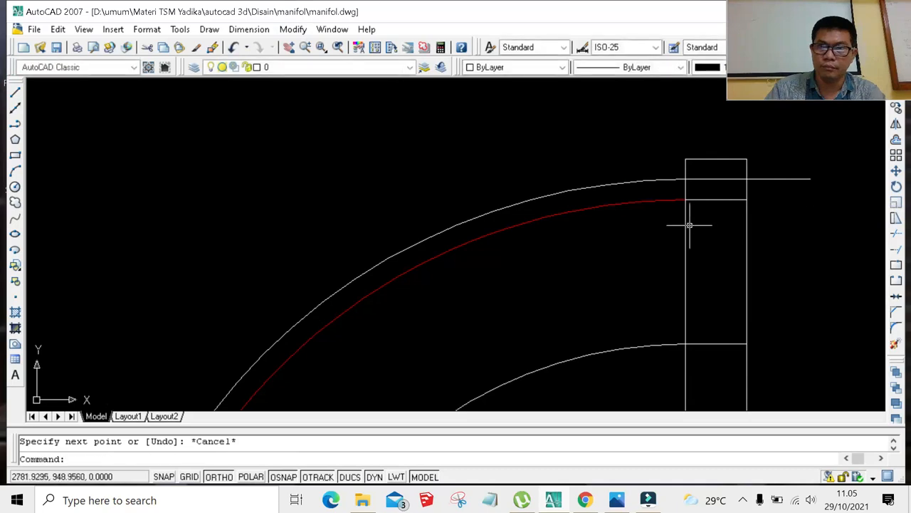
Draw a horizontal line from the inner white arc's upper end across and beyond the upper flange.
scroll(702, 256, down, 5)
scroll(707, 289, up, 3)
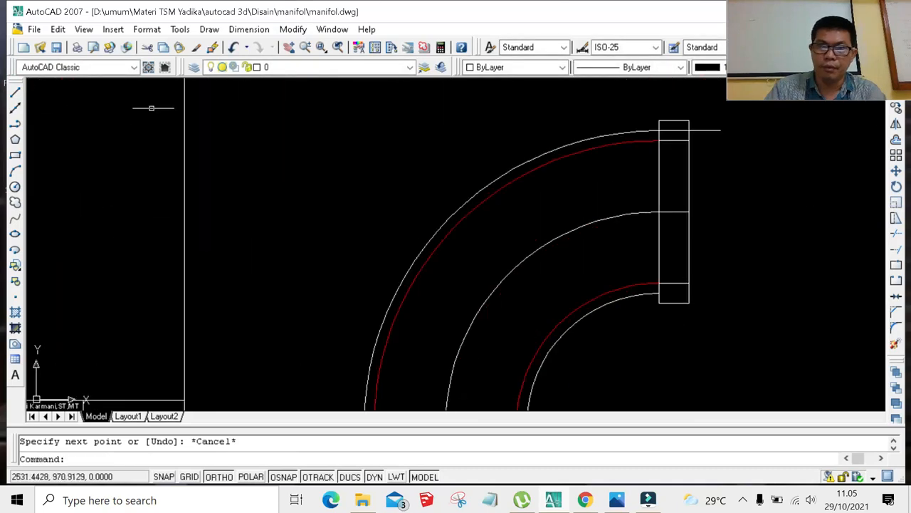
click(16, 93)
scroll(655, 299, up, 3)
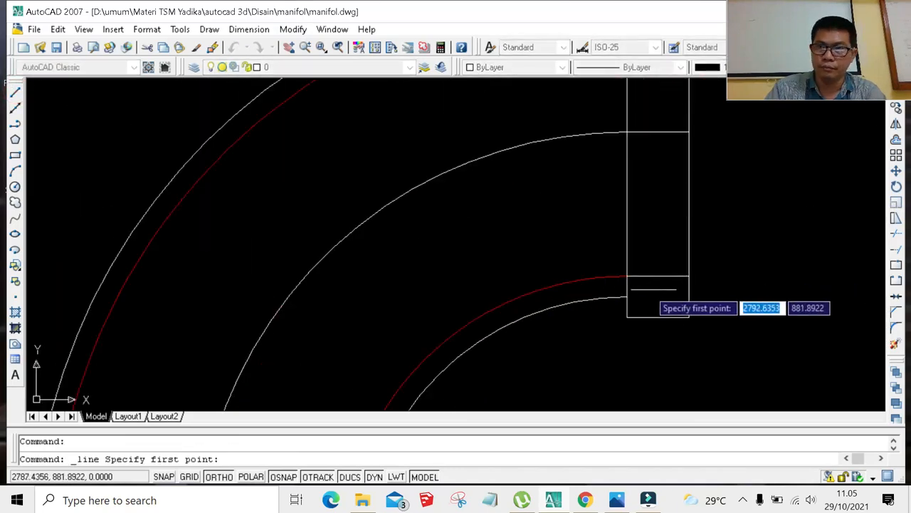
click(635, 296)
click(748, 291)
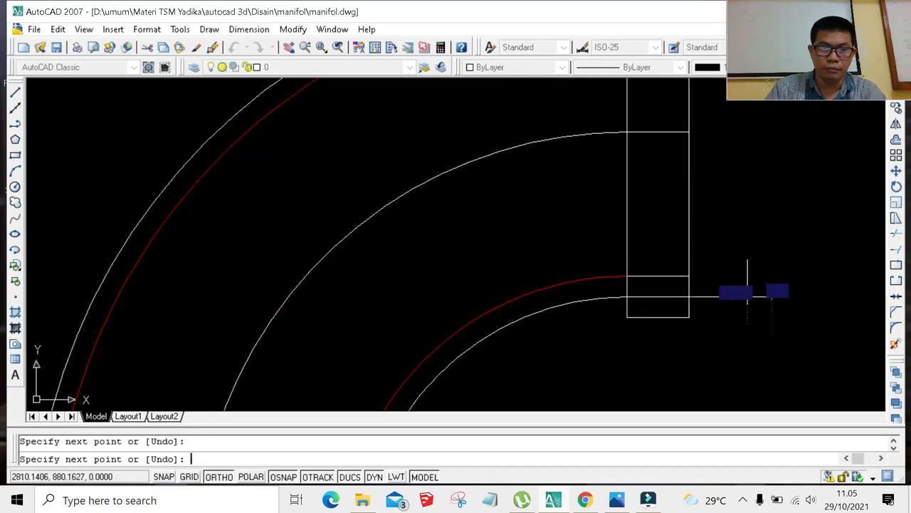
key(Escape)
Trim the overhangs of the two outer pipe wall lines beyond the upper flange's outer face.
scroll(716, 266, down, 3)
click(896, 238)
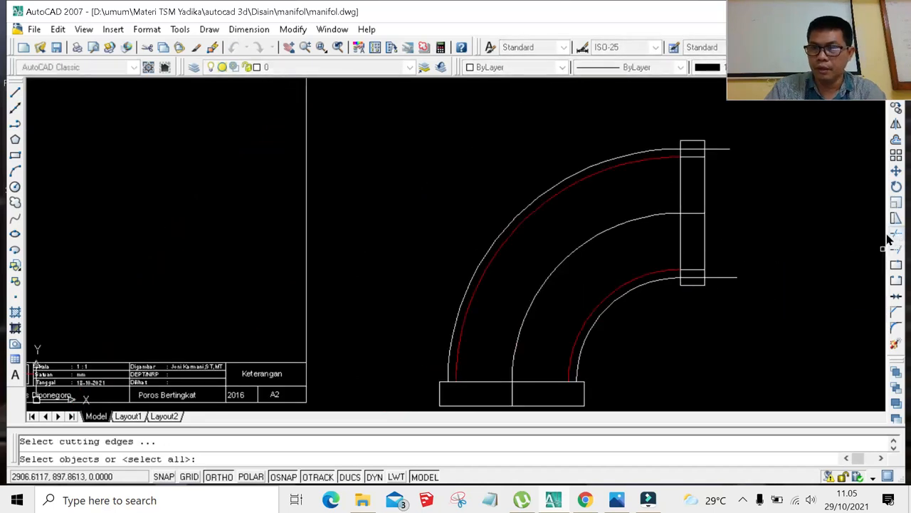
key(Return)
click(729, 279)
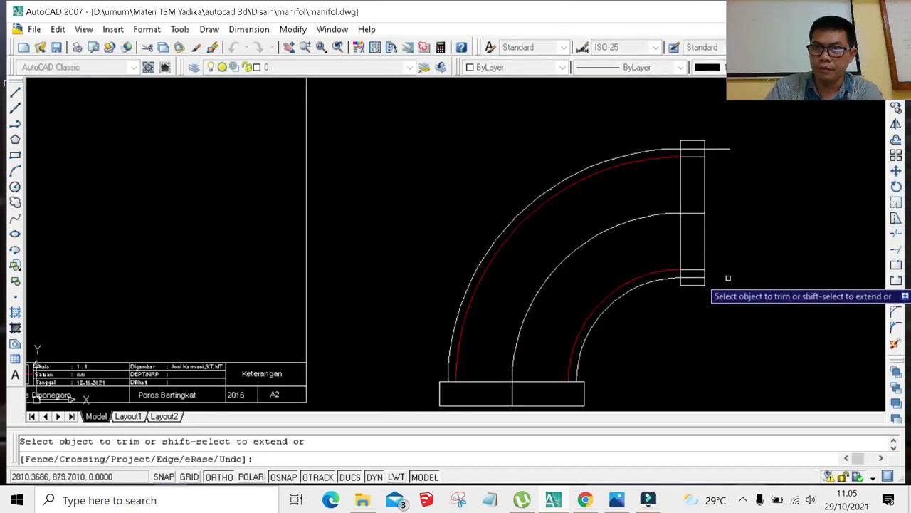
click(716, 149)
scroll(715, 147, down, 3)
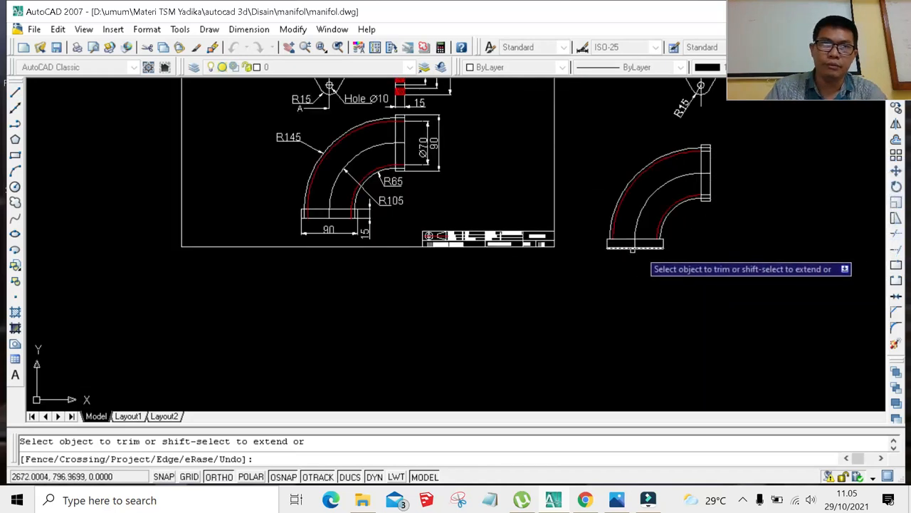
Add a vertical linear dimension for the lower flange's thickness, placed just beside its inner end.
scroll(677, 245, up, 2)
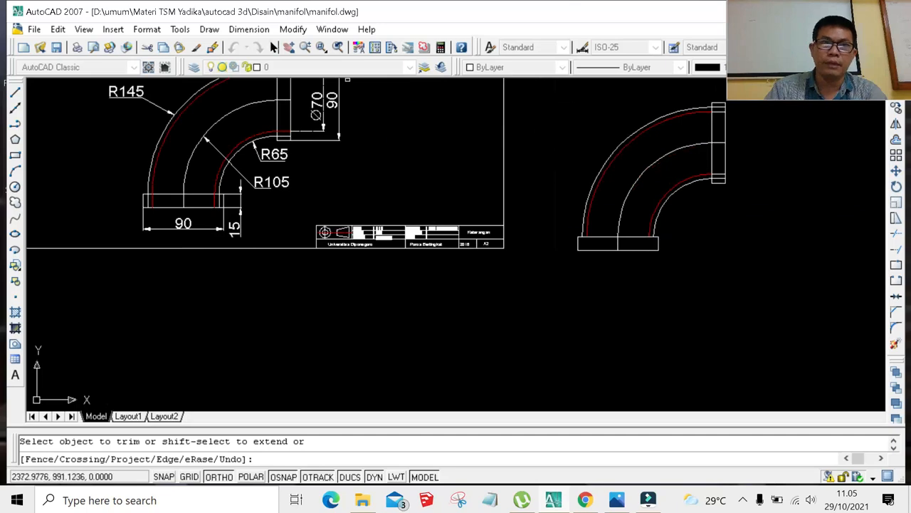
click(251, 30)
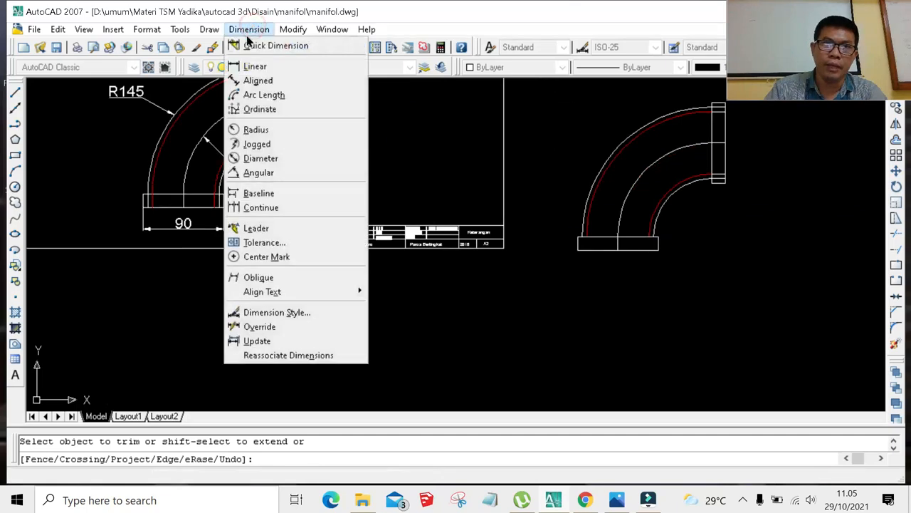
click(255, 66)
scroll(613, 242, up, 3)
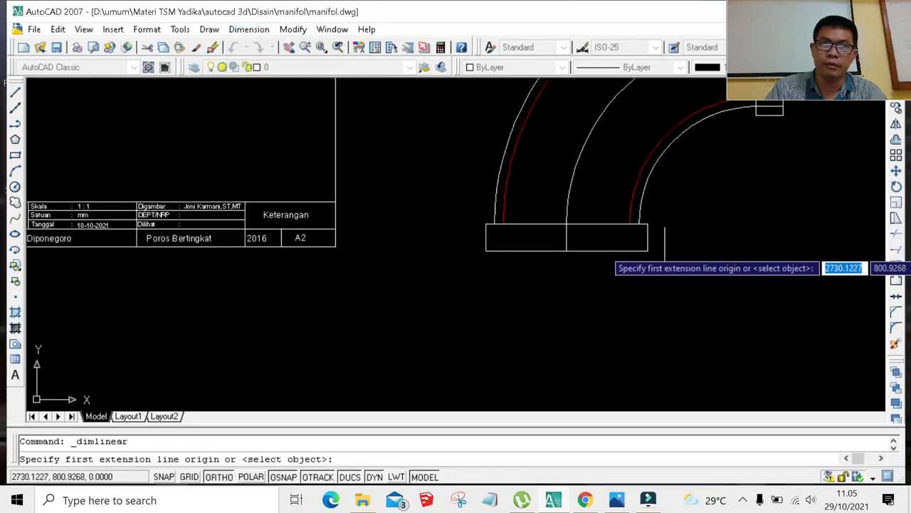
click(648, 224)
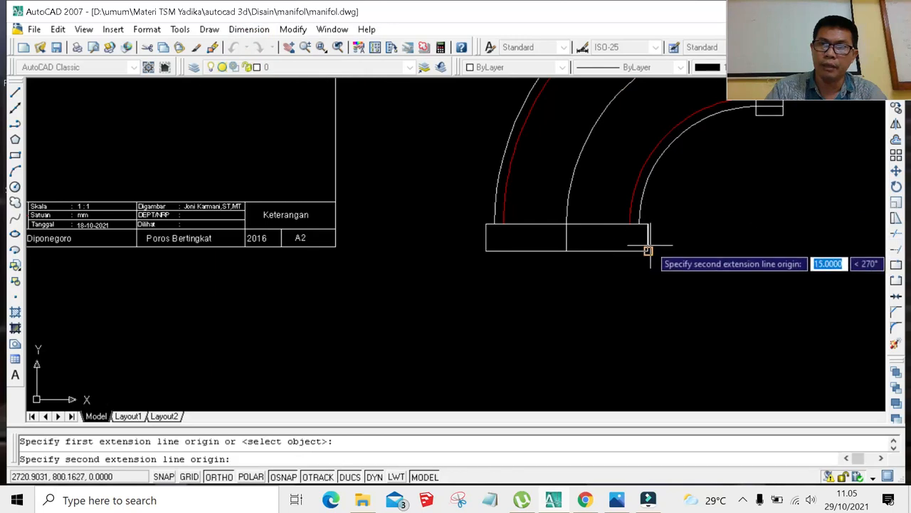
click(648, 251)
click(667, 267)
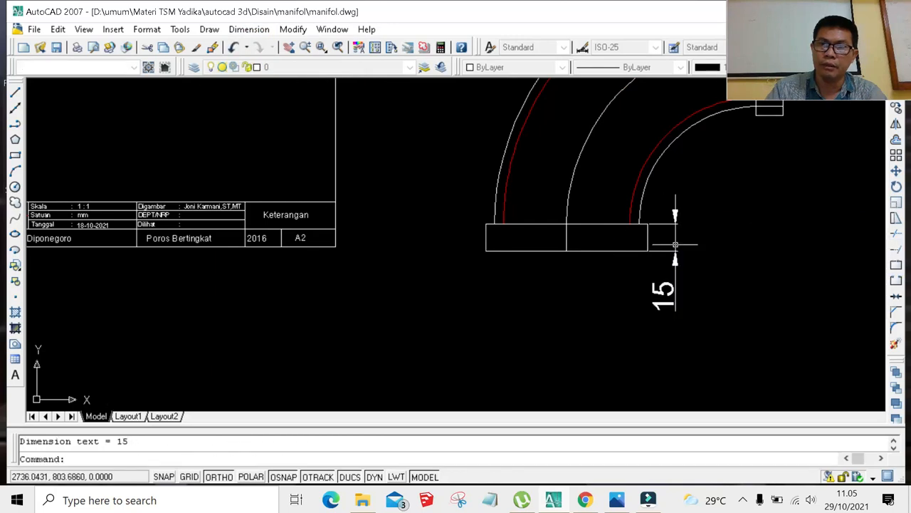
Add a vertical linear dimension for the upper flange's full width, placed well outside its outer face.
scroll(605, 206, down, 3)
scroll(655, 156, down, 1)
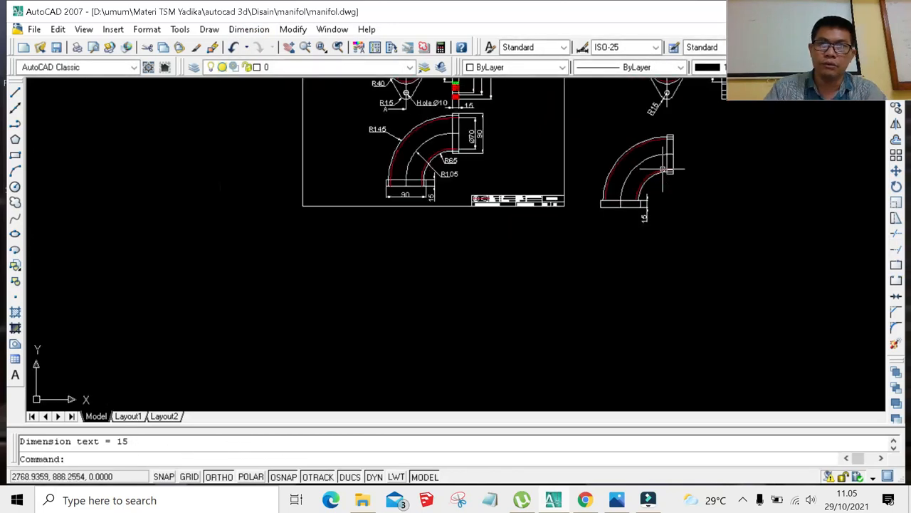
scroll(685, 146, up, 2)
scroll(679, 141, up, 3)
key(Return)
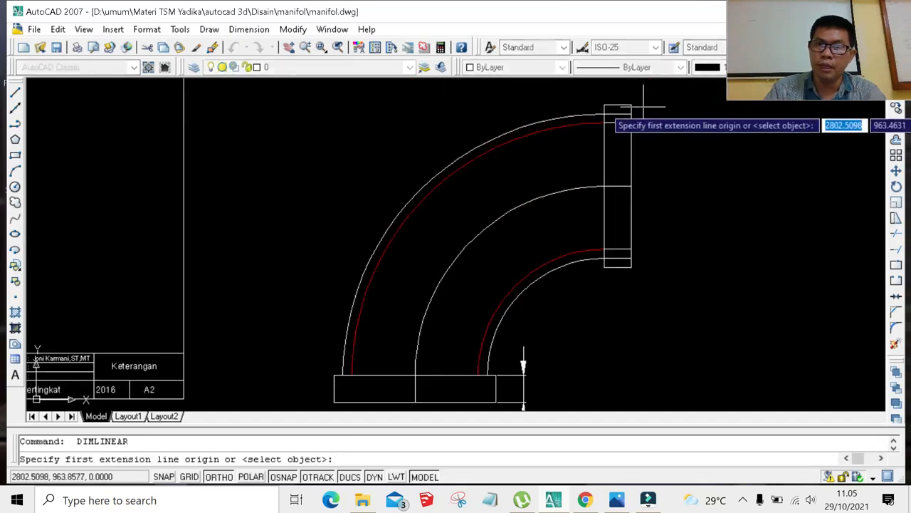
click(631, 106)
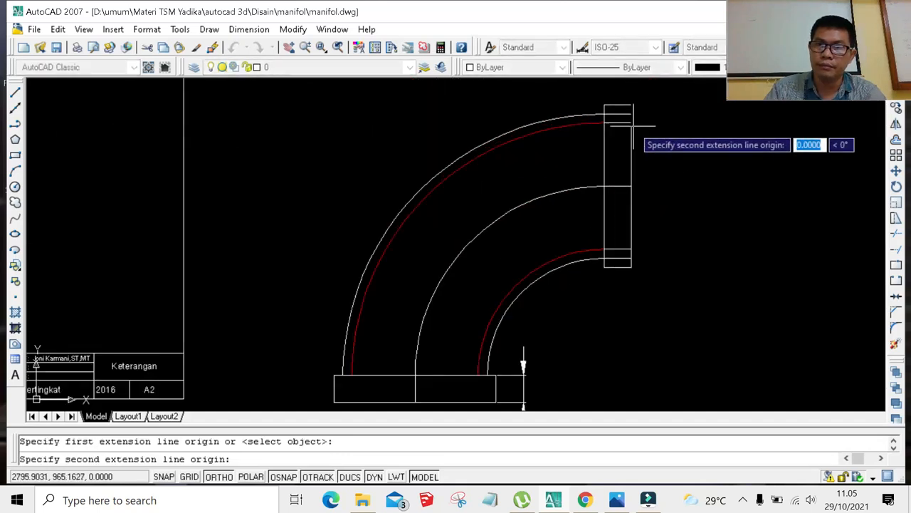
click(631, 258)
click(724, 253)
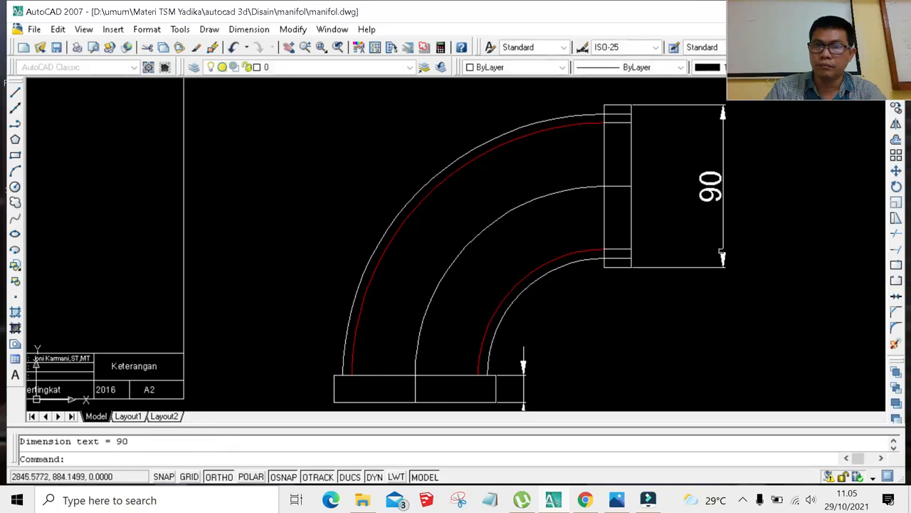
key(Escape)
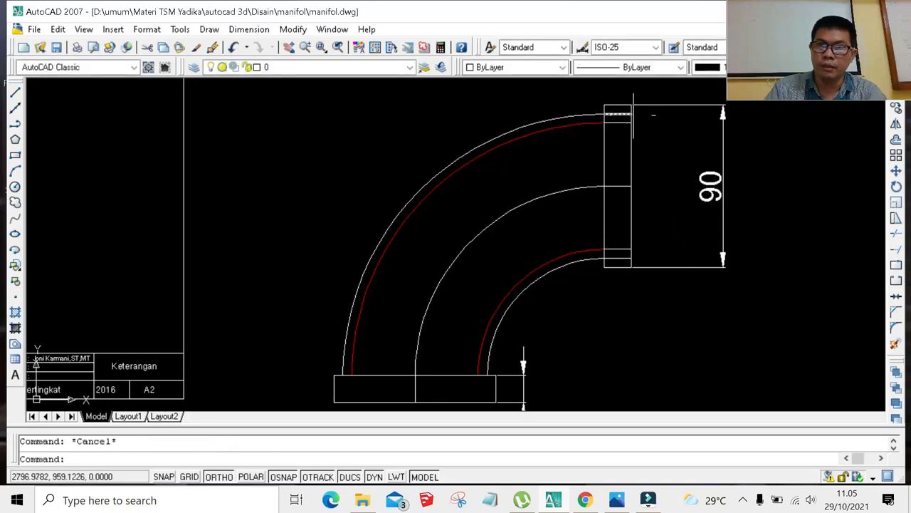
Add a vertical linear dimension between the upper flange's two bore lines, placed between the flange and its full-width dimension.
key(Return)
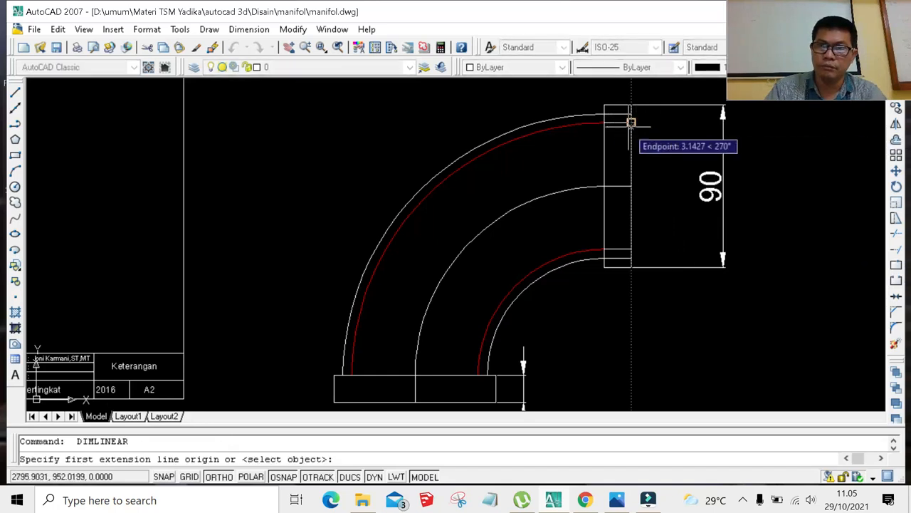
click(630, 121)
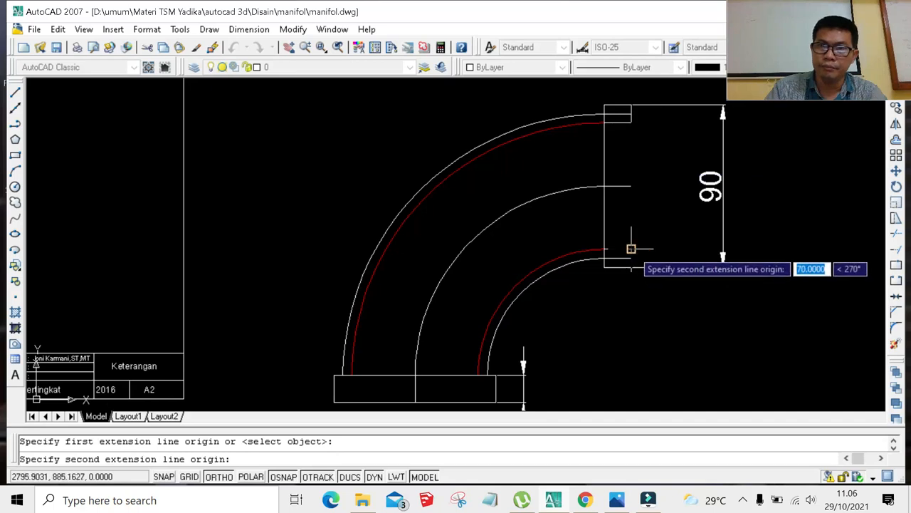
click(631, 248)
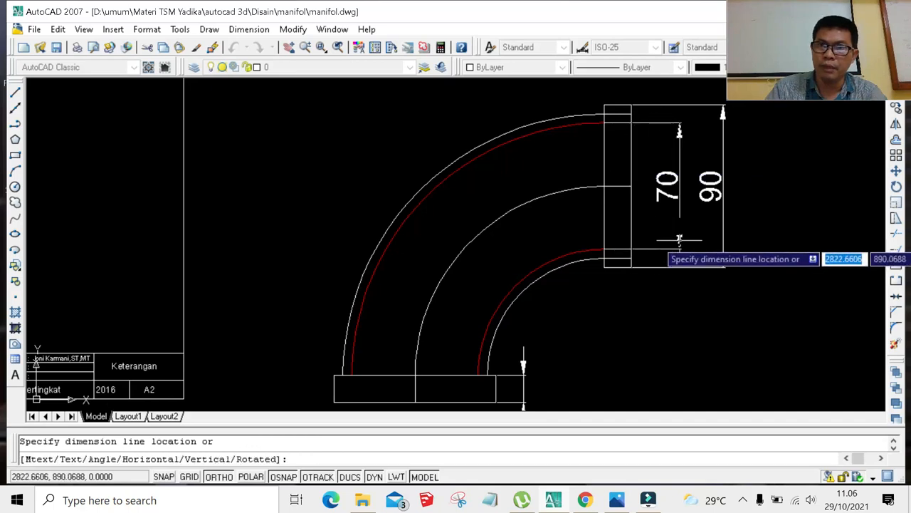
click(679, 241)
click(680, 241)
scroll(596, 221, down, 6)
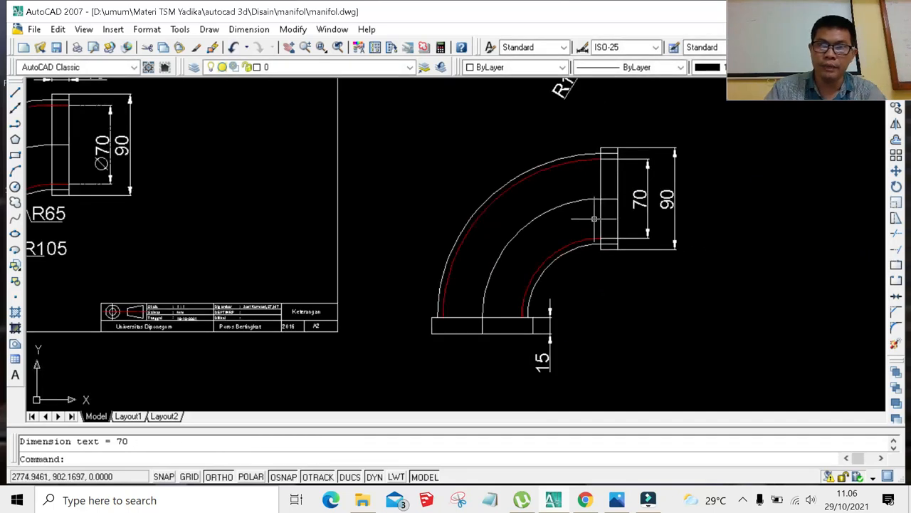
Add a radius dimension to the redrawn elbow's outer wall arc, placed outside the bend on its upper-left side.
scroll(537, 258, up, 4)
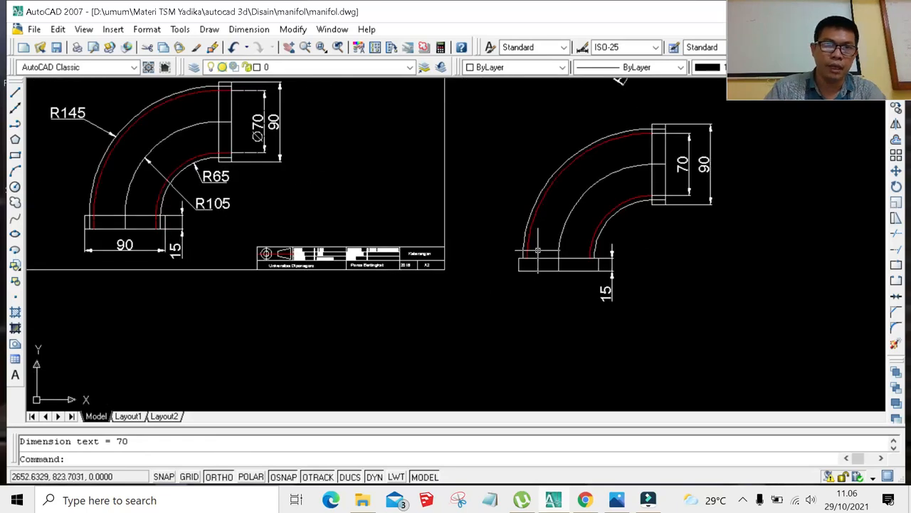
scroll(538, 249, down, 3)
scroll(545, 222, up, 1)
scroll(547, 210, down, 1)
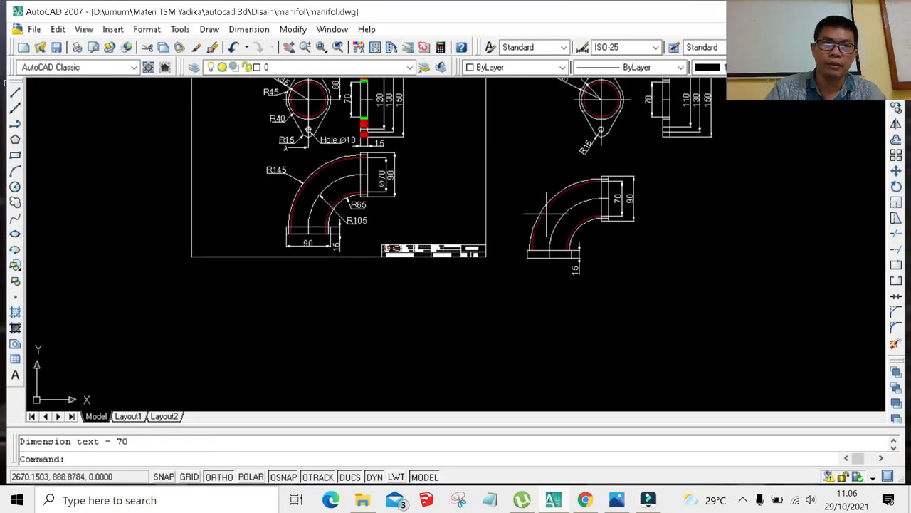
scroll(548, 201, up, 1)
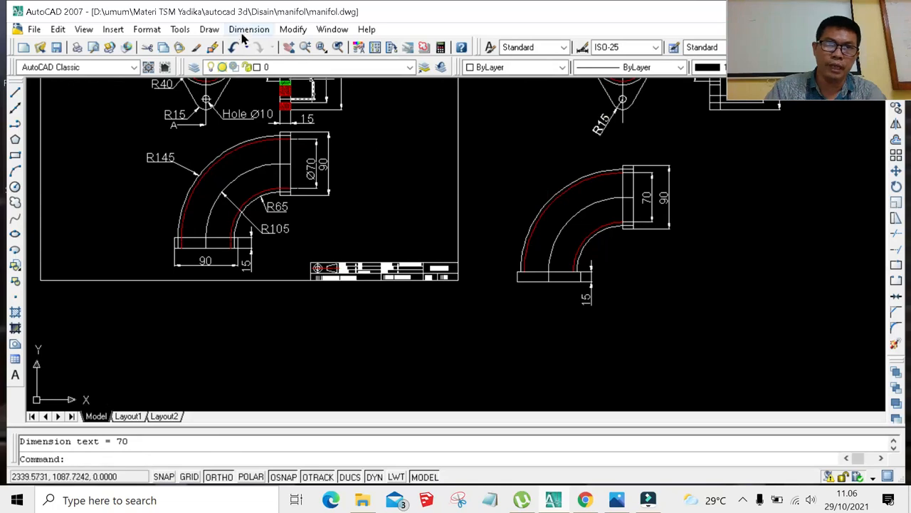
click(247, 30)
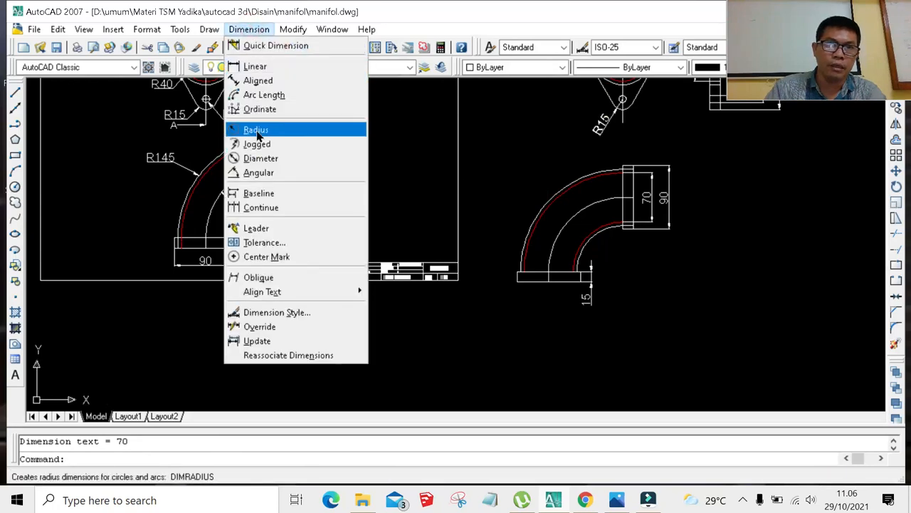
click(256, 130)
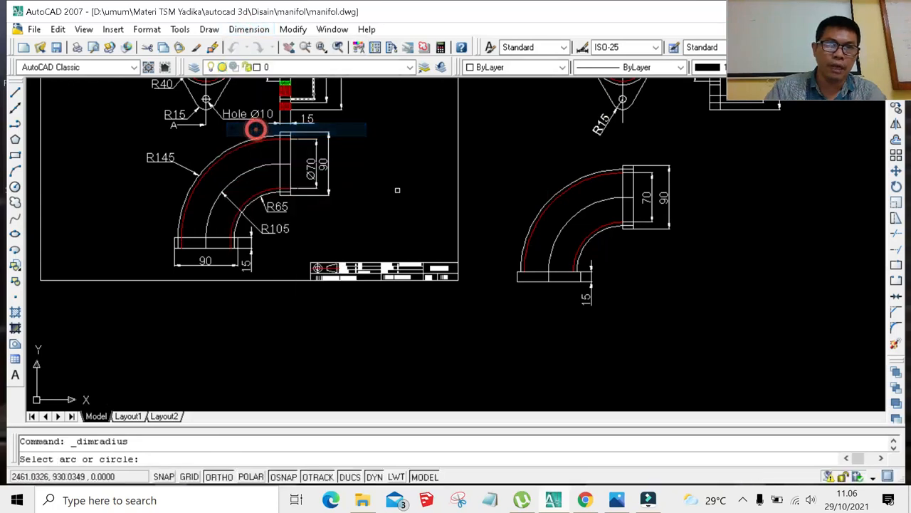
click(542, 208)
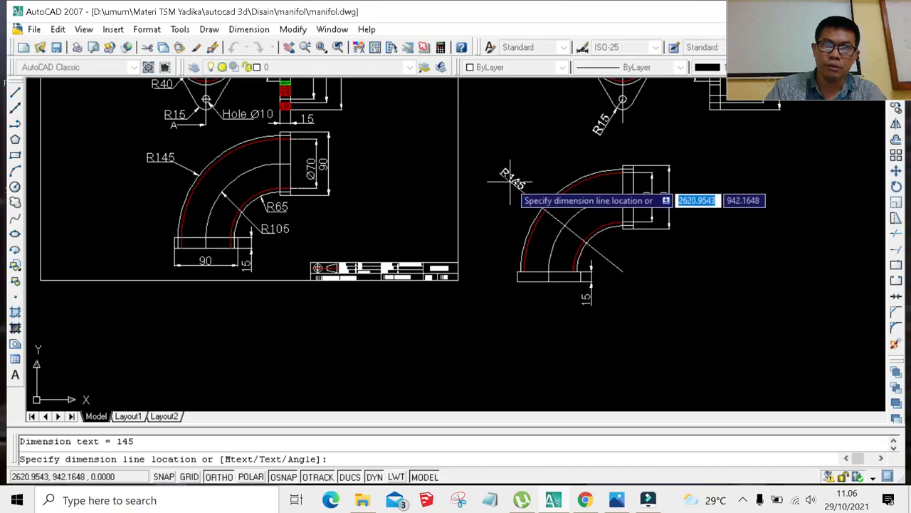
scroll(510, 182, up, 2)
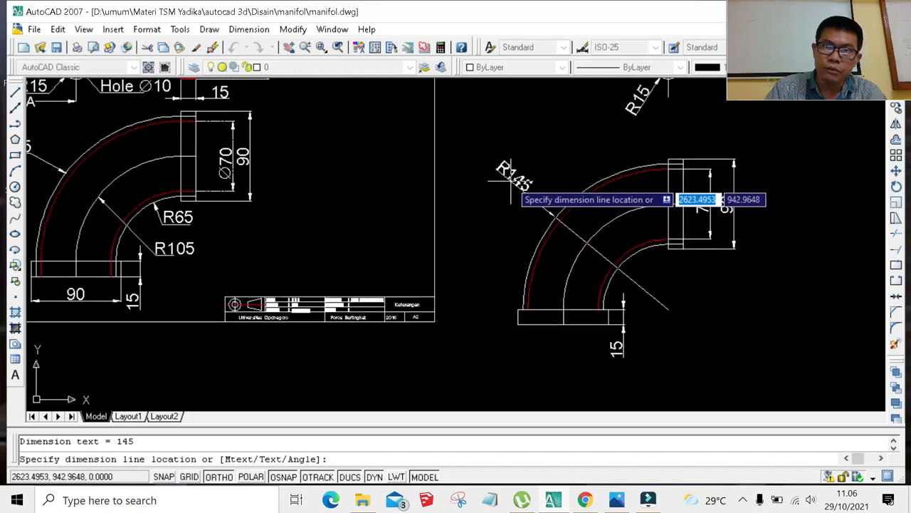
click(511, 183)
scroll(479, 216, down, 3)
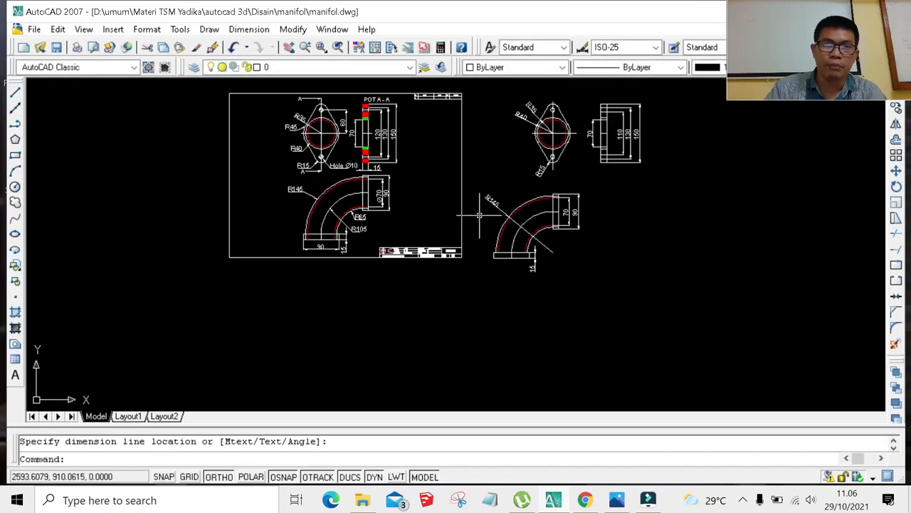
scroll(559, 228, up, 2)
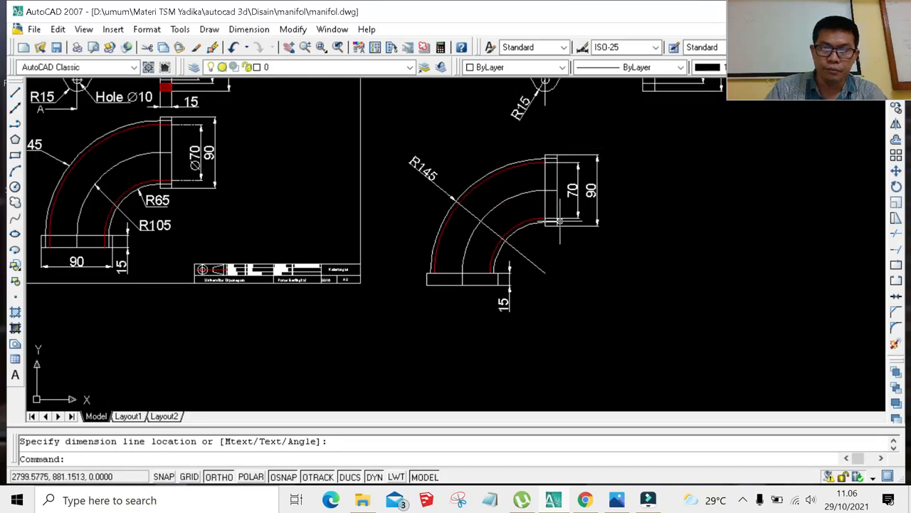
key(Return)
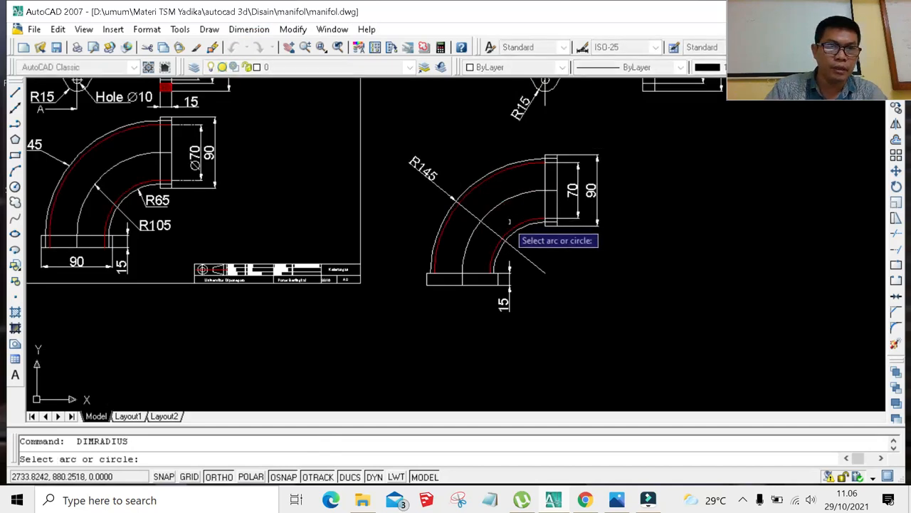
click(496, 206)
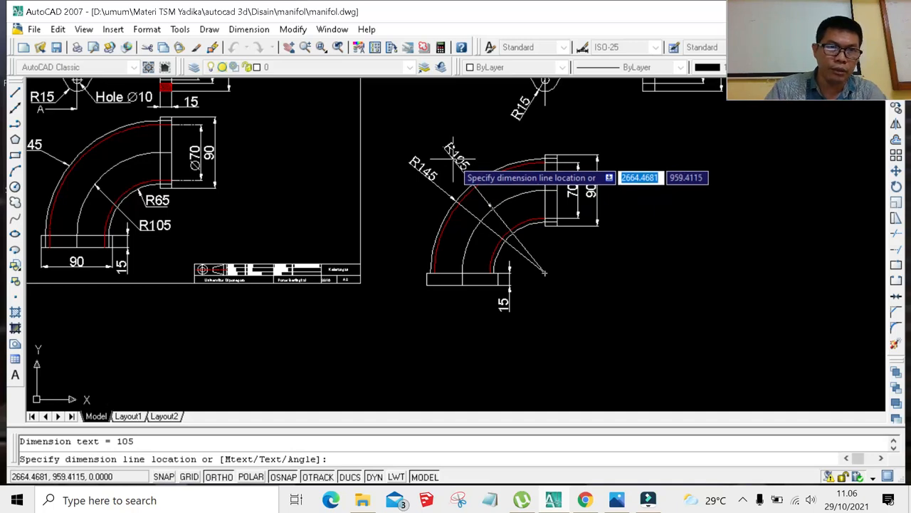
key(Escape)
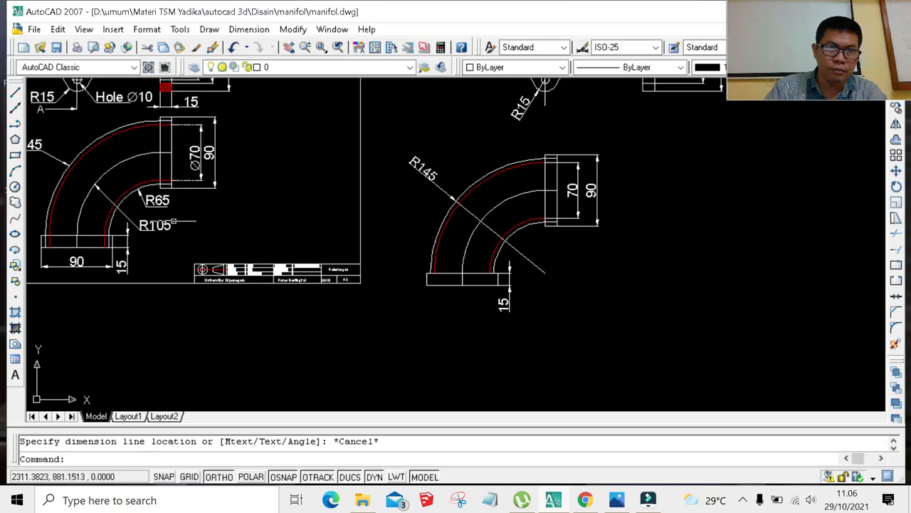
scroll(171, 224, up, 3)
scroll(168, 225, down, 4)
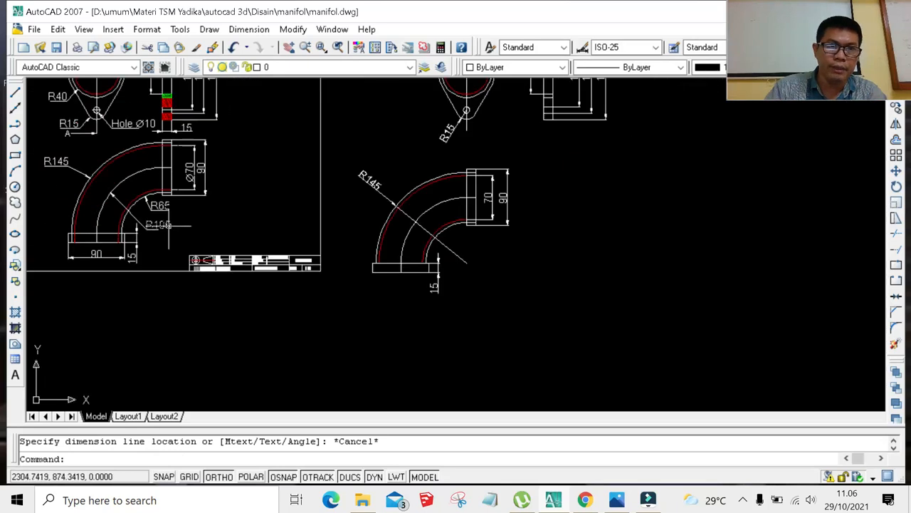
scroll(117, 217, up, 1)
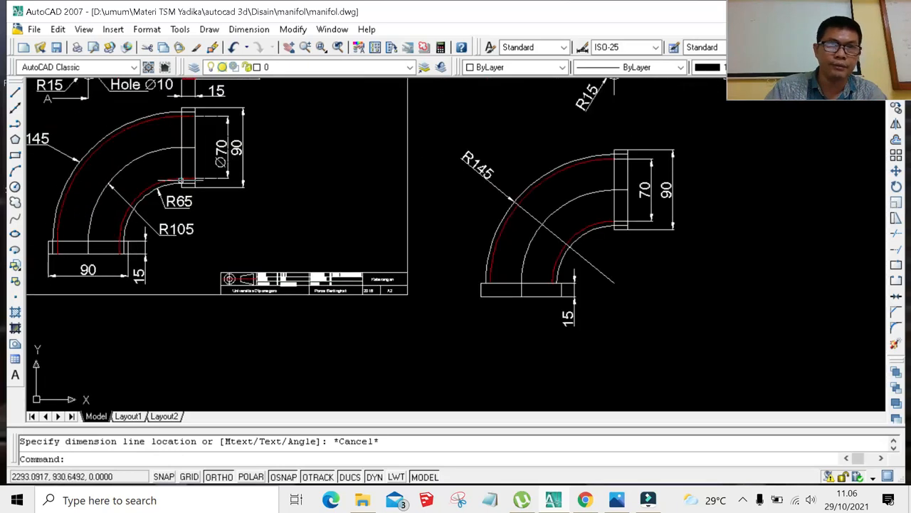
click(257, 30)
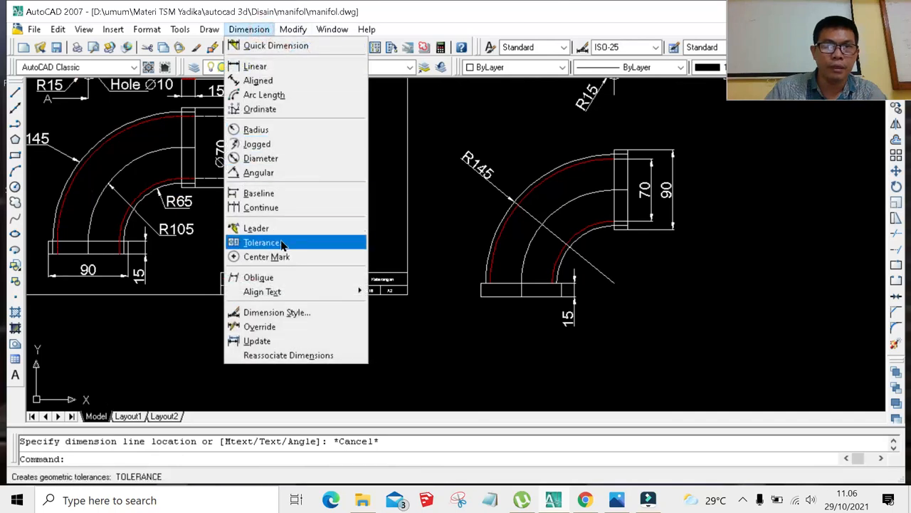
click(256, 229)
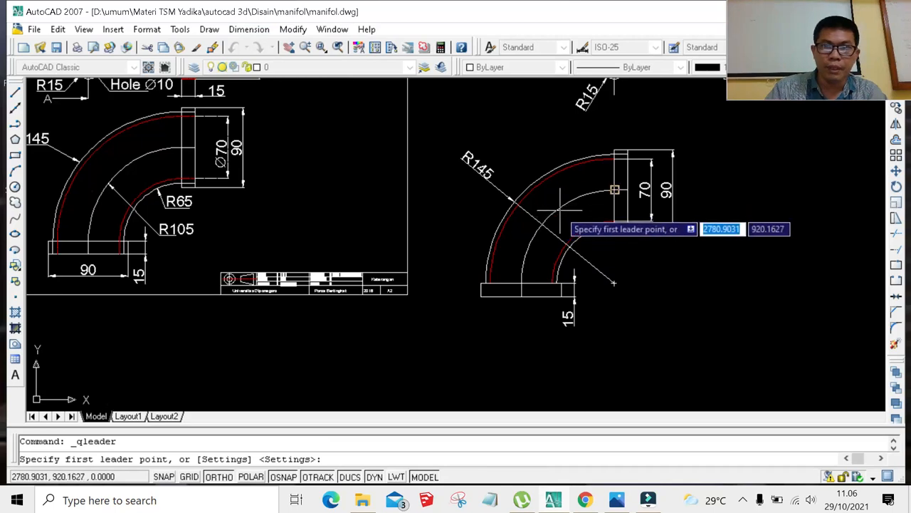
key(Escape)
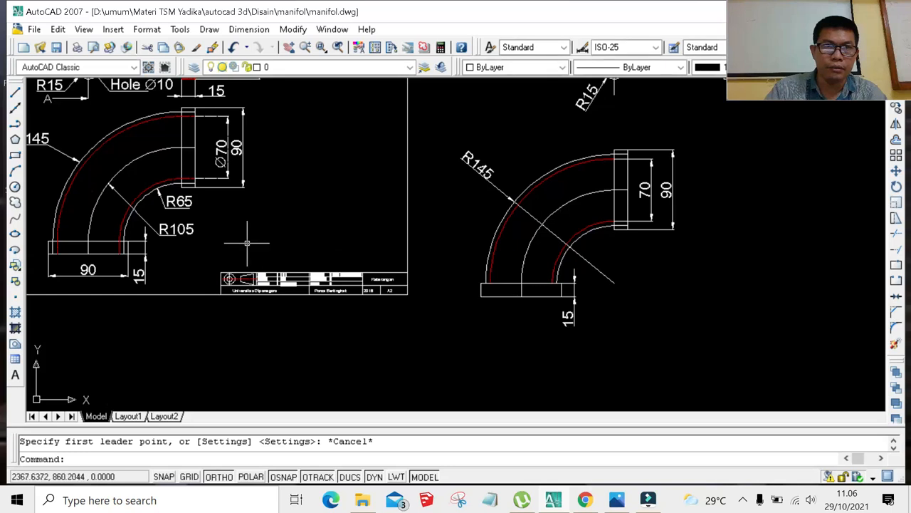
Try a radius dimension on the elbow's centreline arc, with its text placed inside the bend near the arc centre.
click(249, 31)
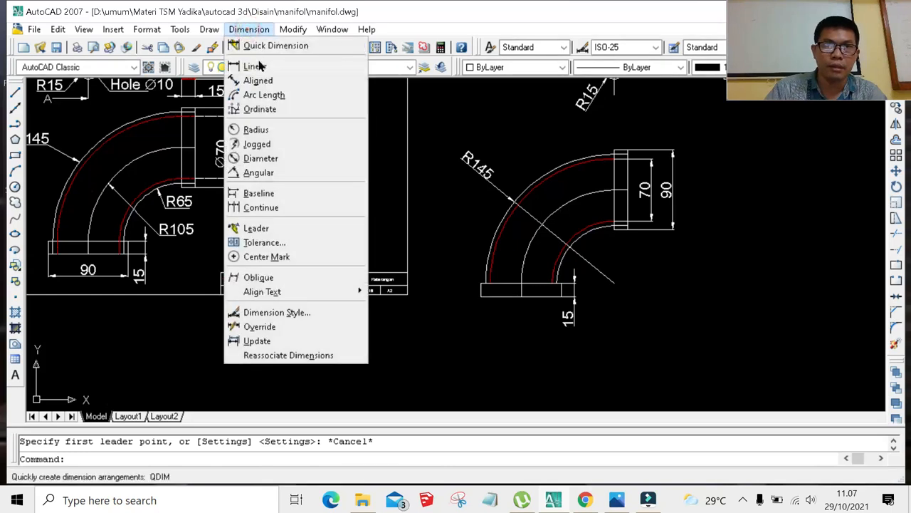
click(269, 131)
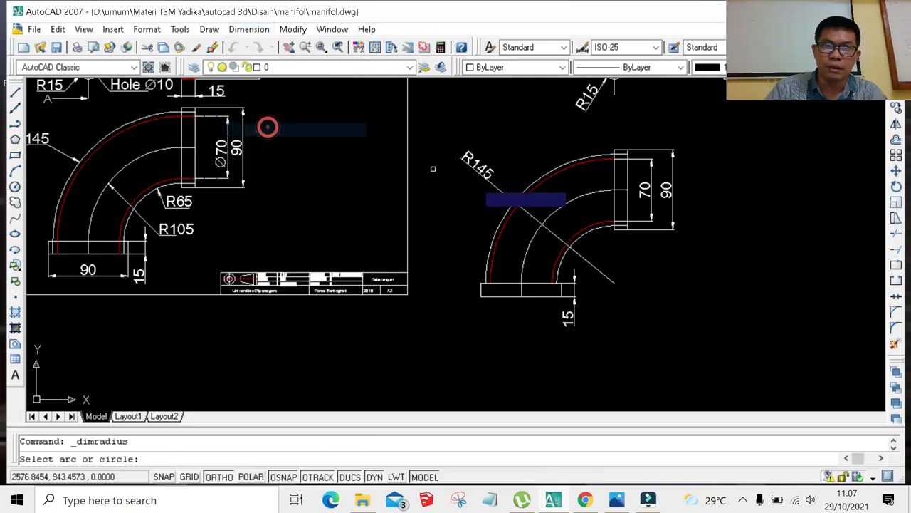
click(559, 208)
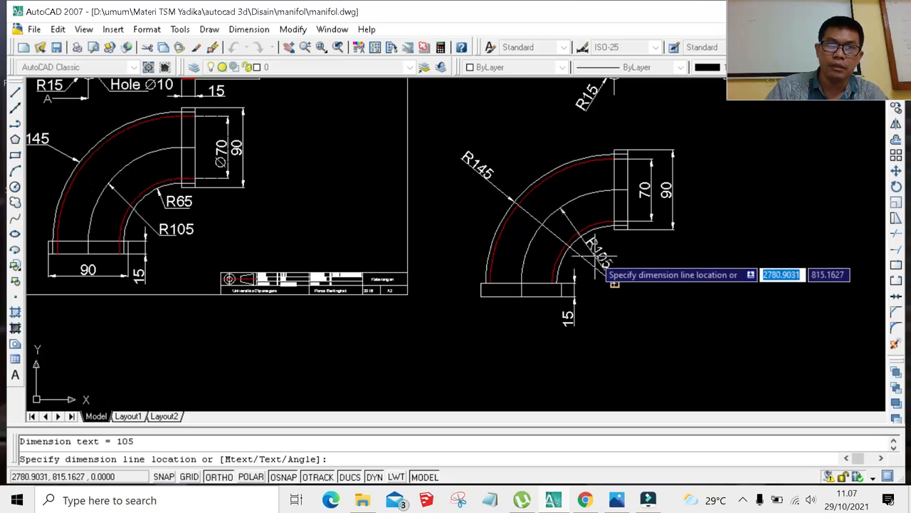
click(599, 270)
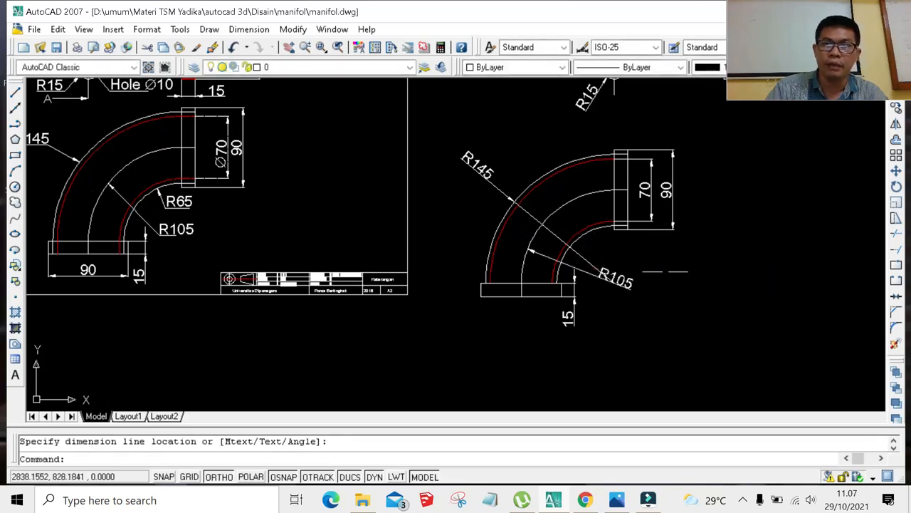
Try to move the arrow end of the centreline radius dimension along the arc to its upper end at the flange.
scroll(609, 273, up, 3)
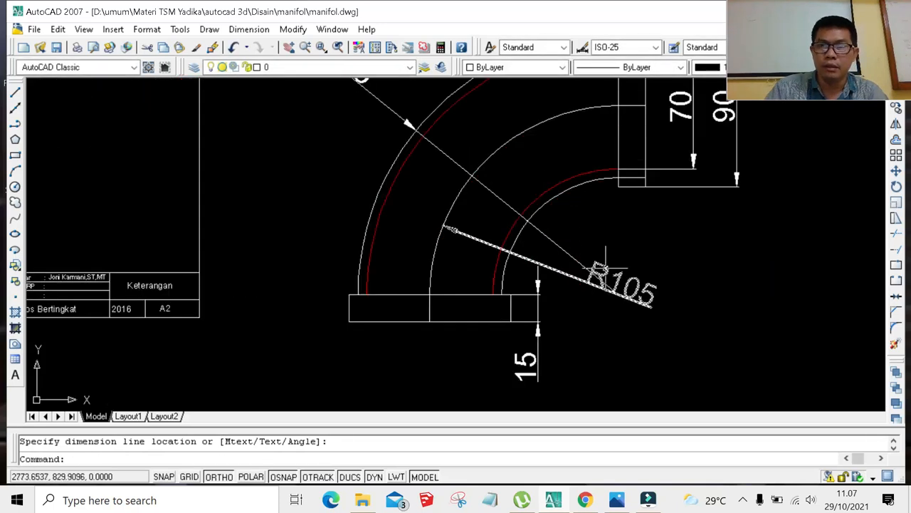
click(457, 229)
click(442, 227)
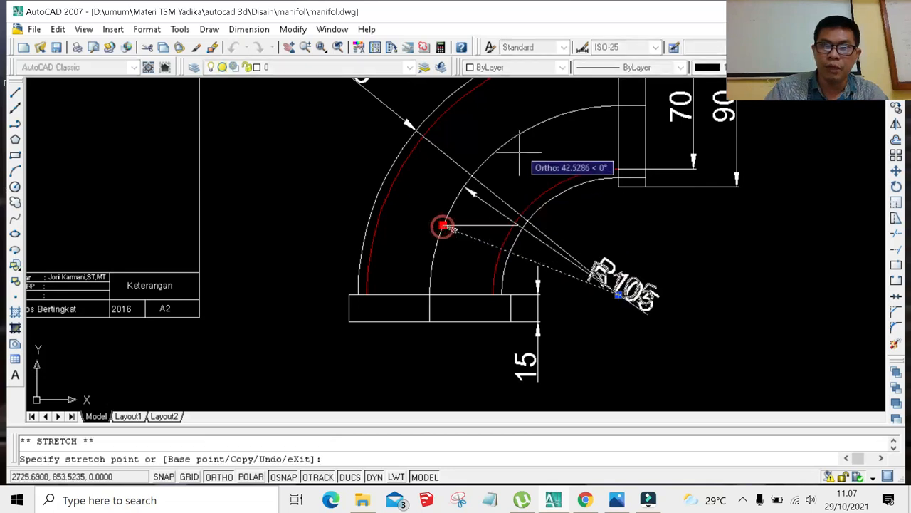
click(574, 117)
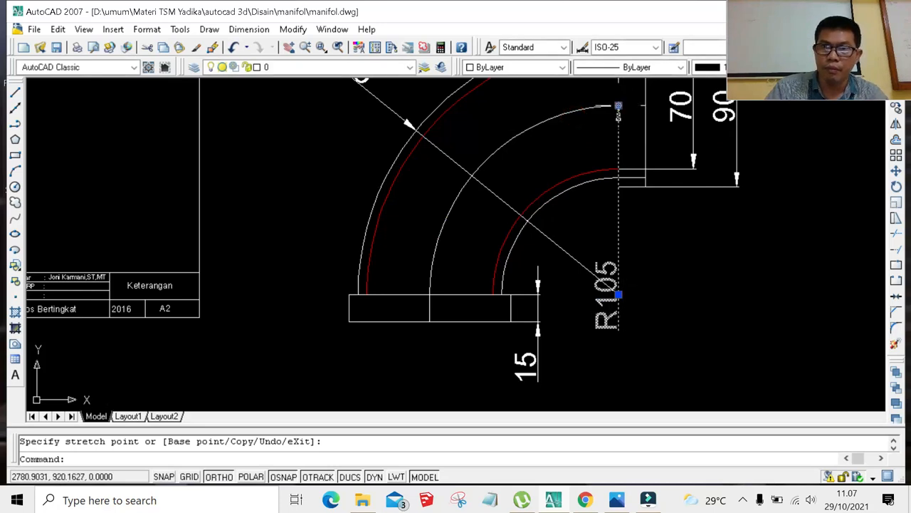
click(618, 106)
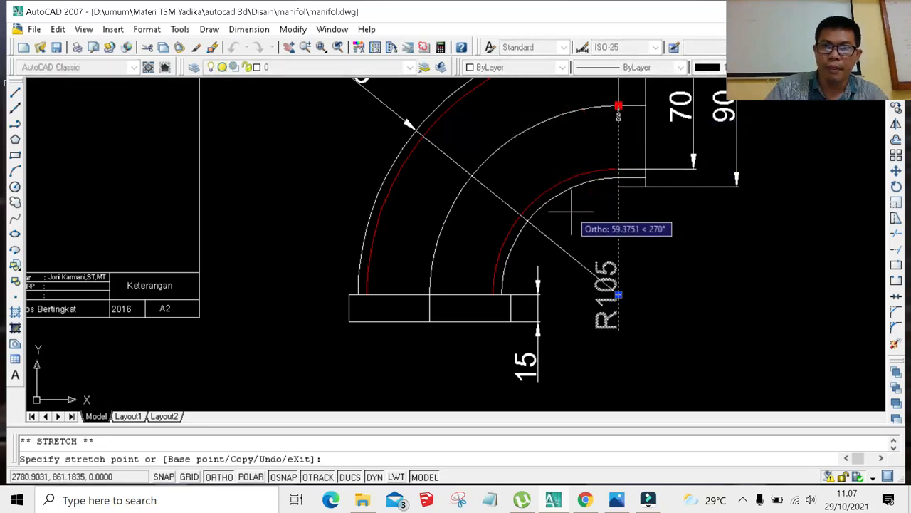
key(Escape)
Undo the arrow repositioning and the centreline arc's radius dimension.
key(ctrl+z)
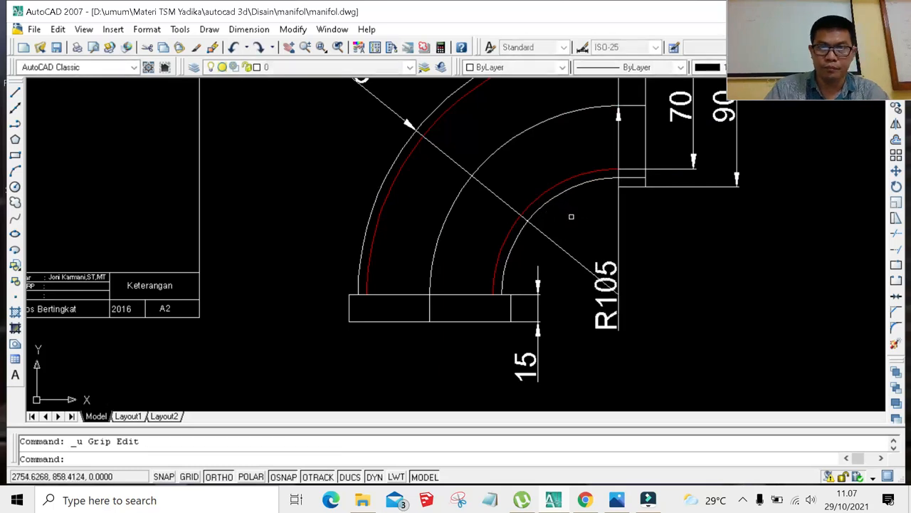
key(ctrl+z)
key(ctrl+z)
key(ctrl+z)
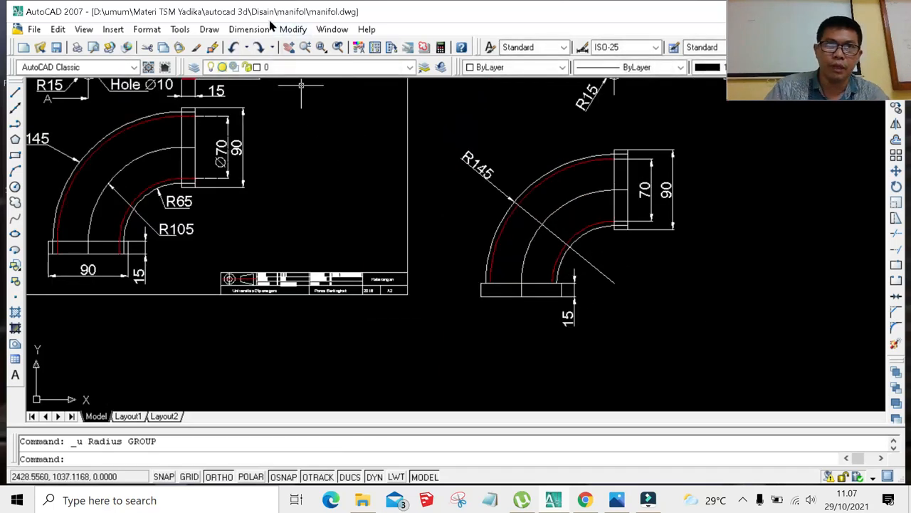
Add a radius dimension to the elbow's centreline arc, placed outside the outer wall above the outer arc's radius dimension.
click(249, 29)
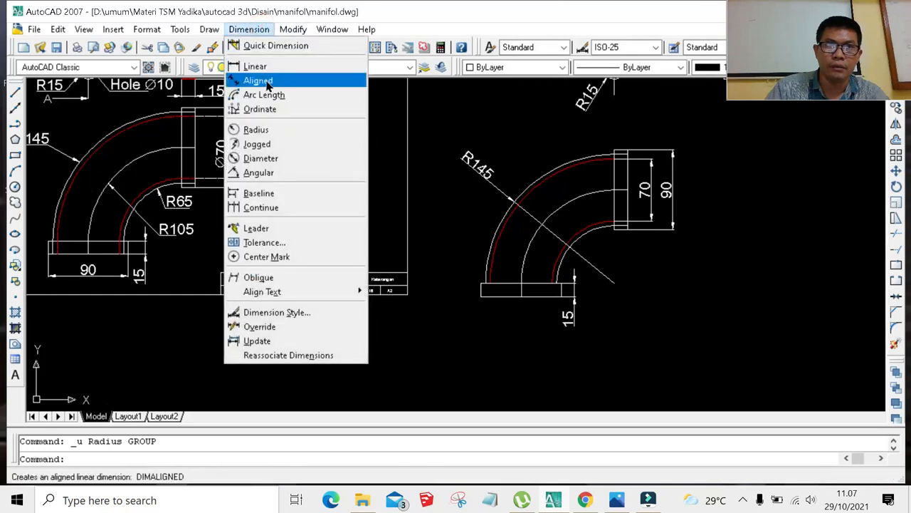
click(256, 130)
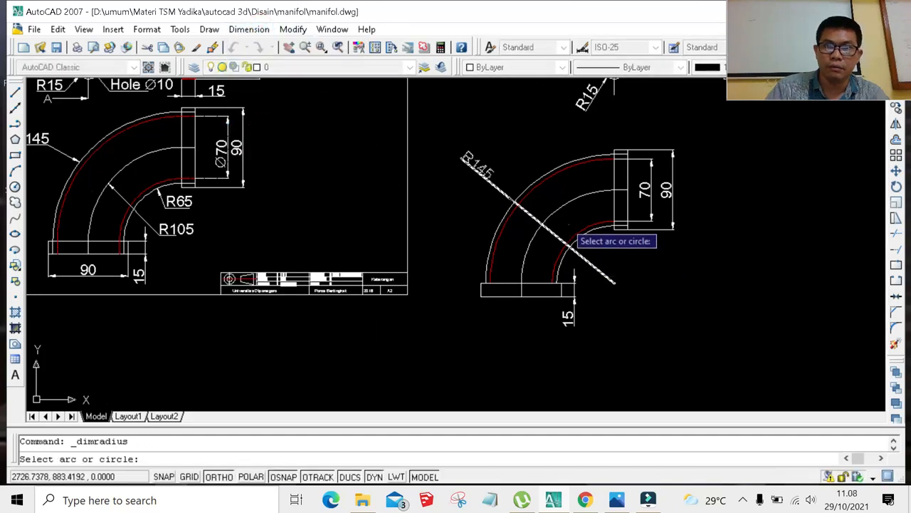
click(566, 205)
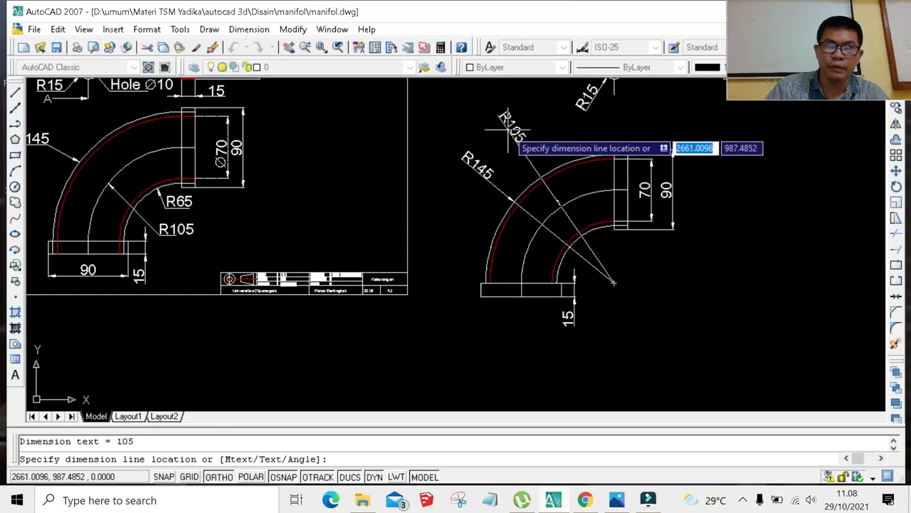
click(508, 130)
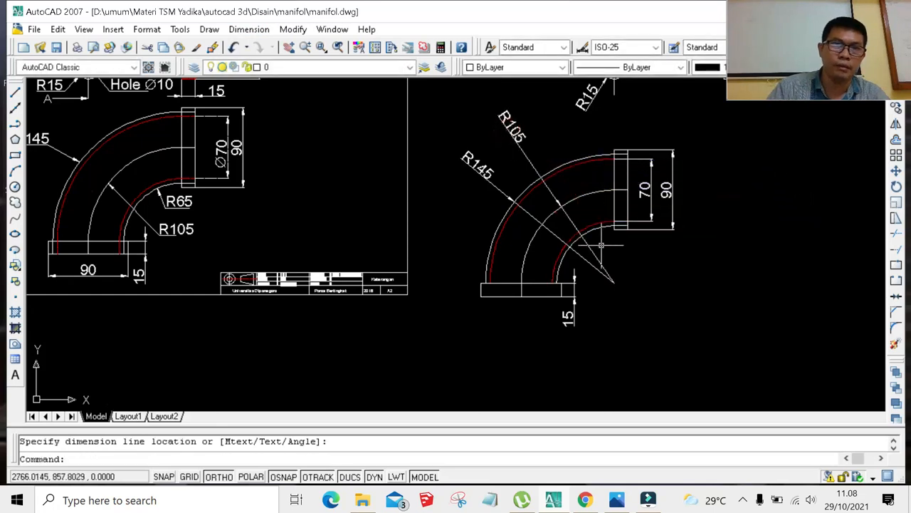
scroll(605, 230, up, 2)
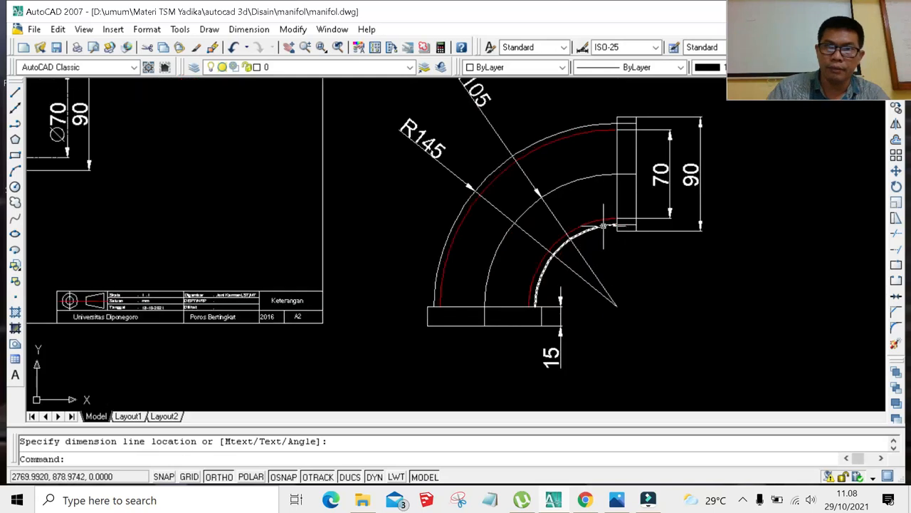
key(Return)
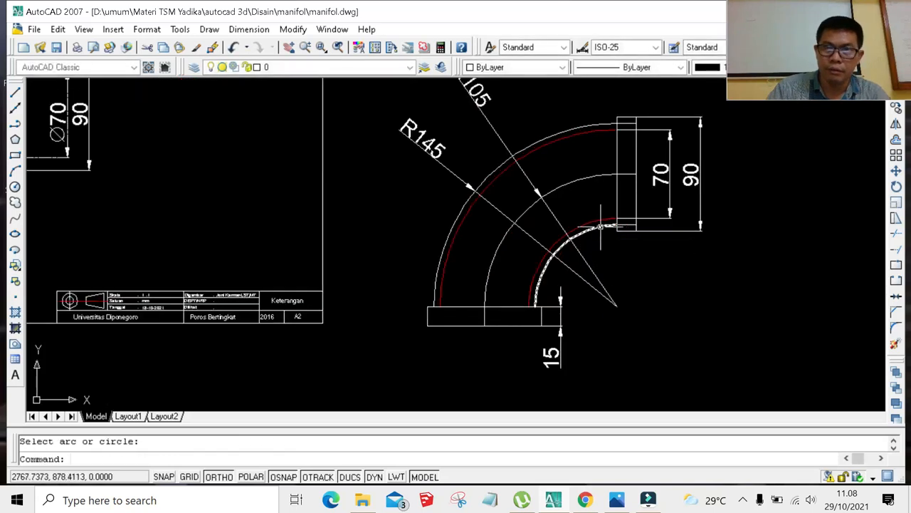
key(Escape)
click(598, 228)
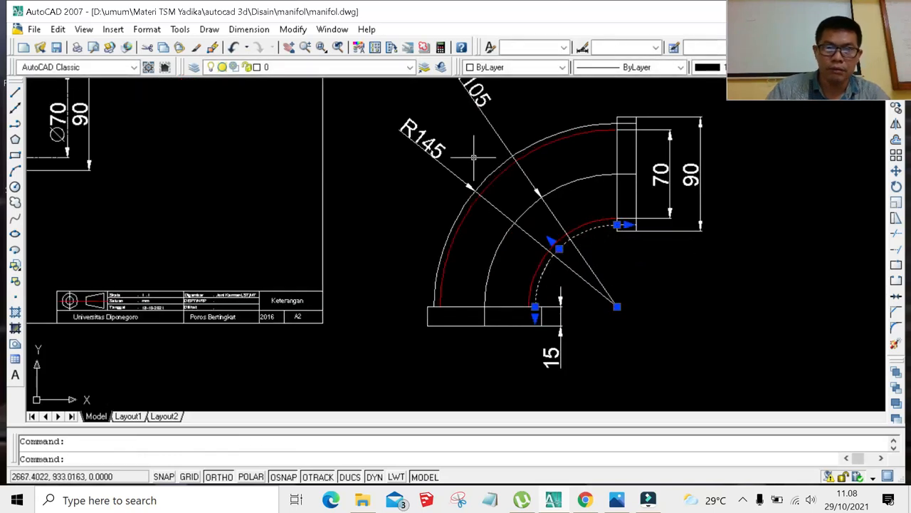
key(Escape)
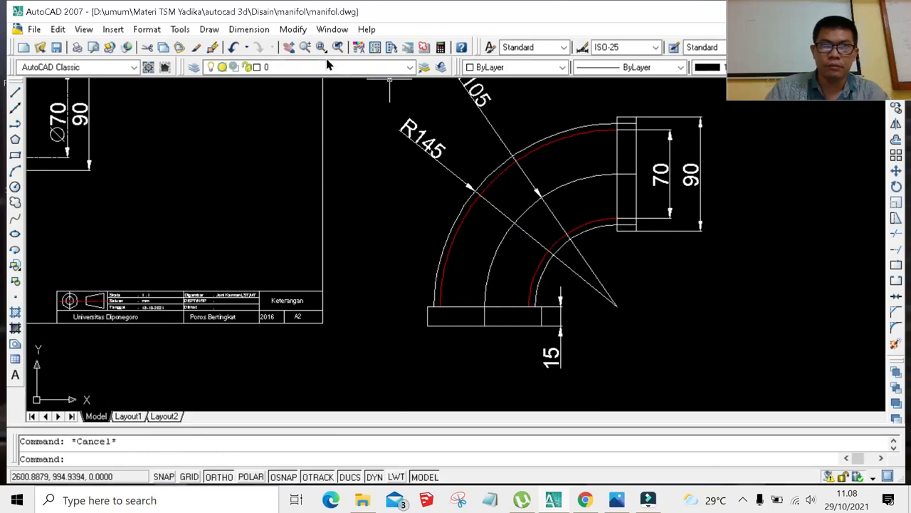
Add a radius dimension to the elbow's inner wall arc, with its text placed inside the bend near the upper flange.
click(249, 29)
click(276, 130)
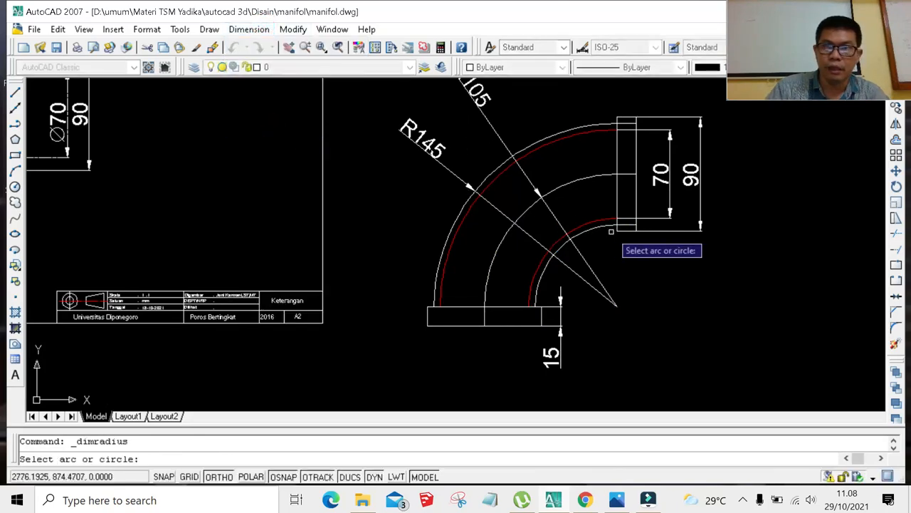
scroll(593, 232, down, 2)
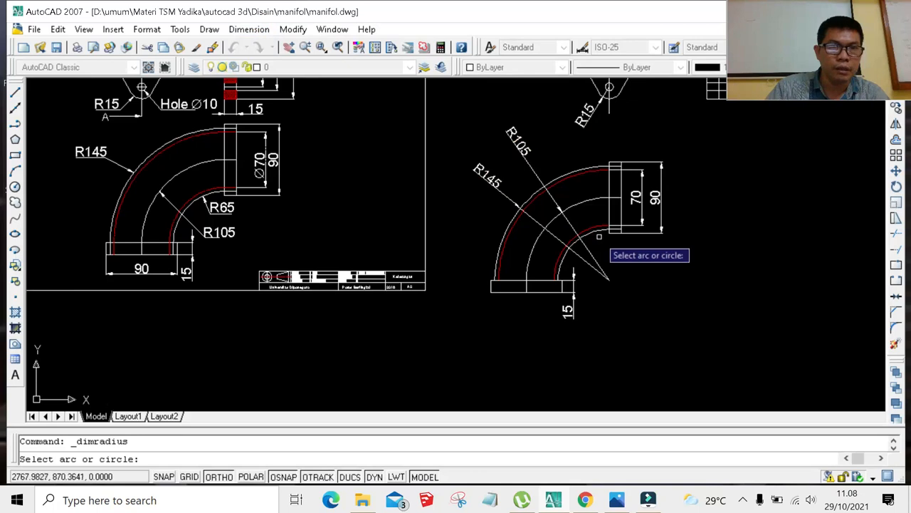
scroll(599, 235, up, 2)
click(602, 237)
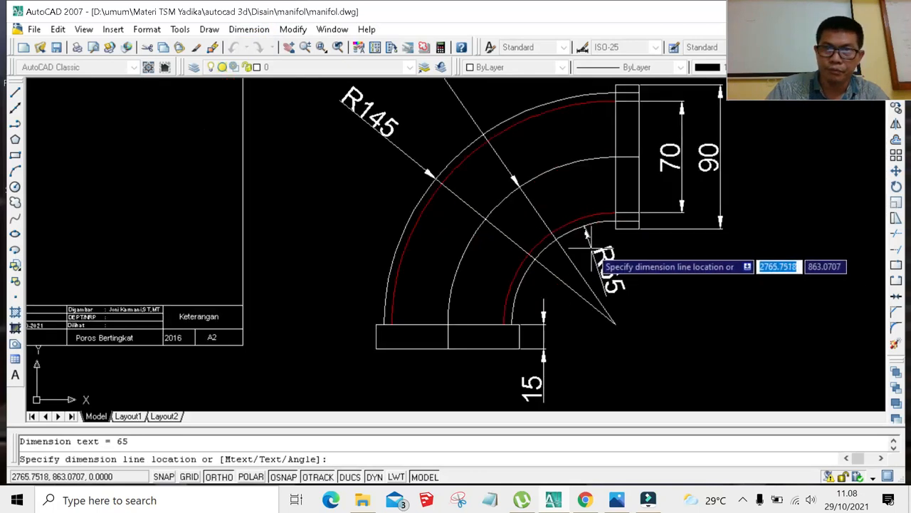
click(591, 248)
scroll(657, 267, down, 3)
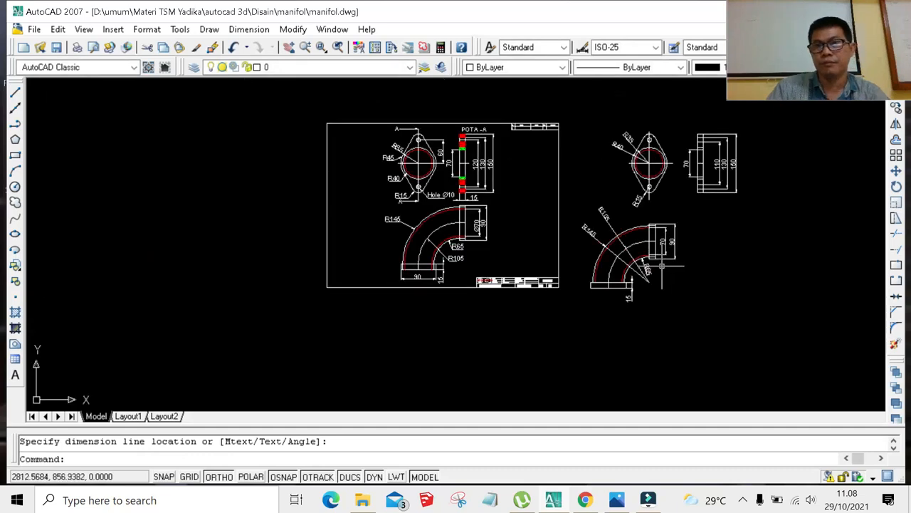
Move the redrawn flange's front and side views with their dimensions horizontally about 65 mm to the right, away from the elbow.
scroll(662, 250, up, 3)
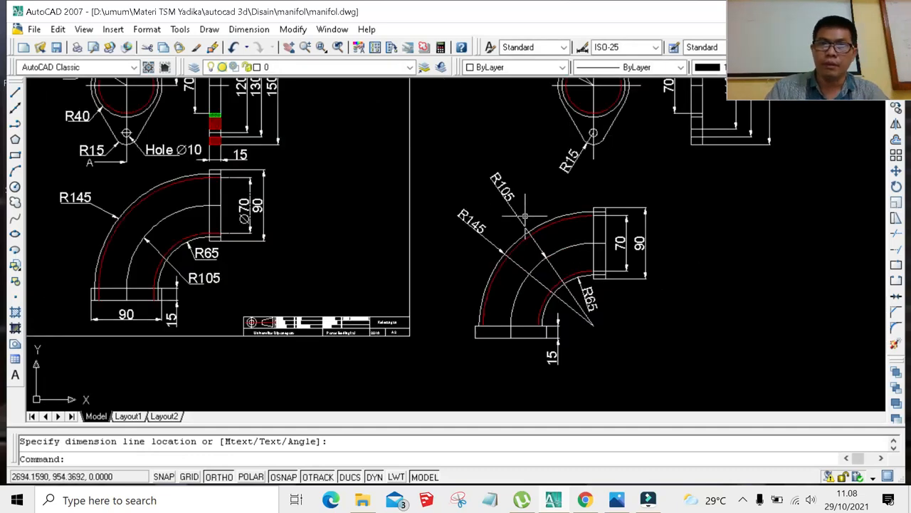
scroll(490, 206, down, 3)
scroll(491, 208, up, 2)
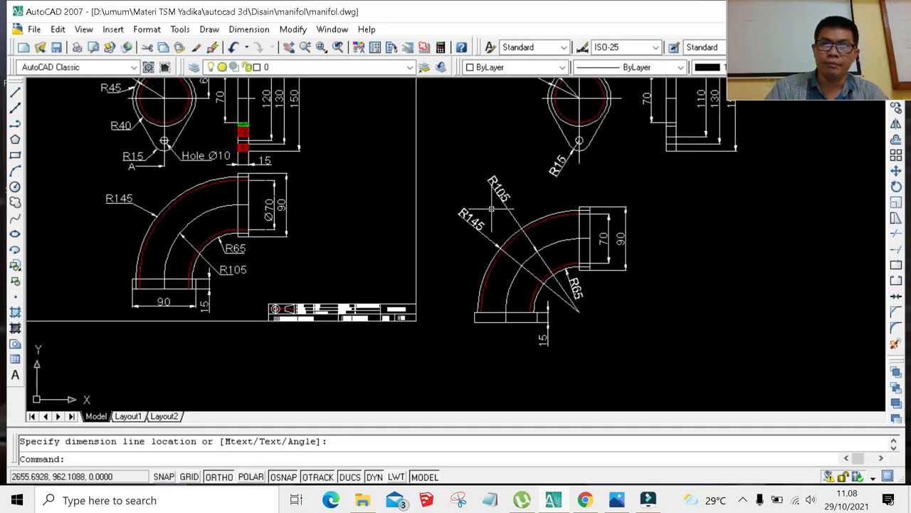
scroll(556, 222, down, 1)
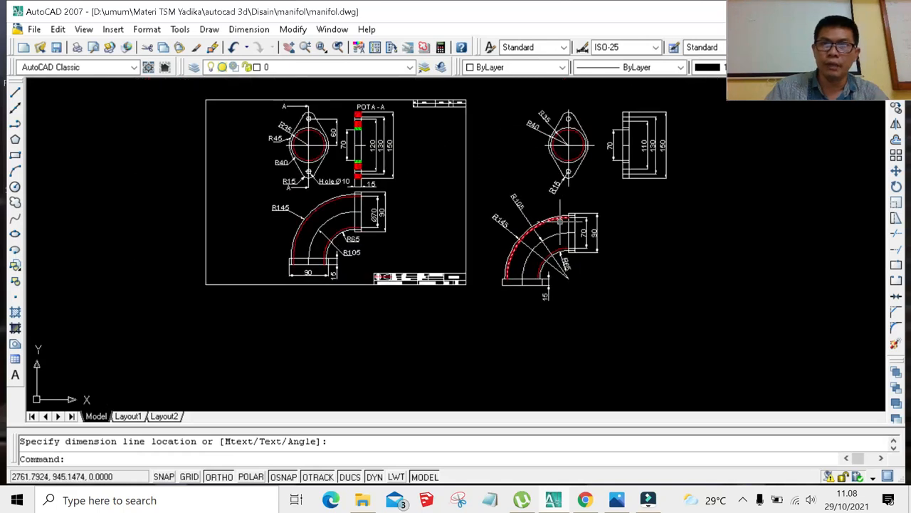
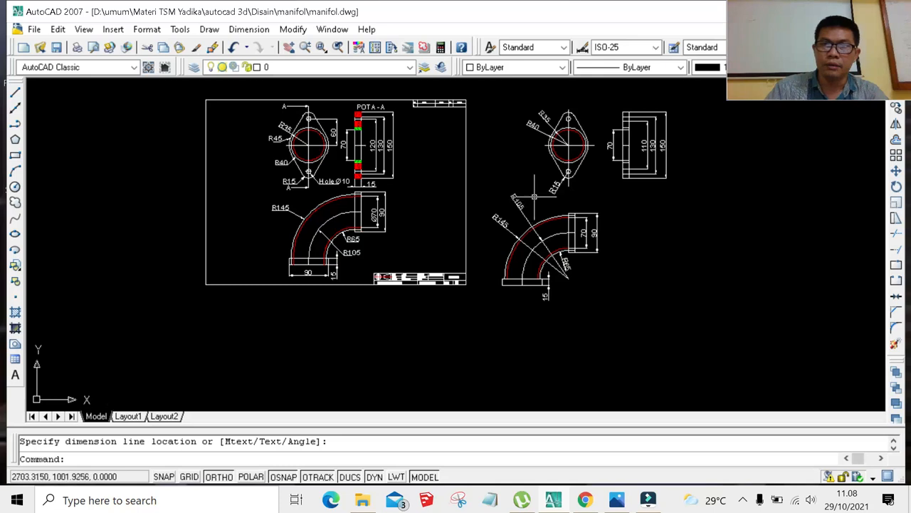
key(Escape)
click(514, 96)
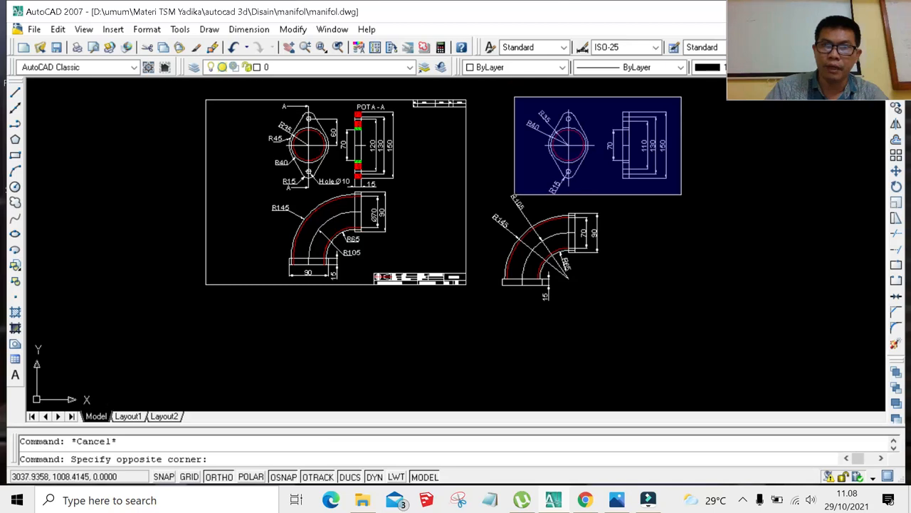
click(681, 193)
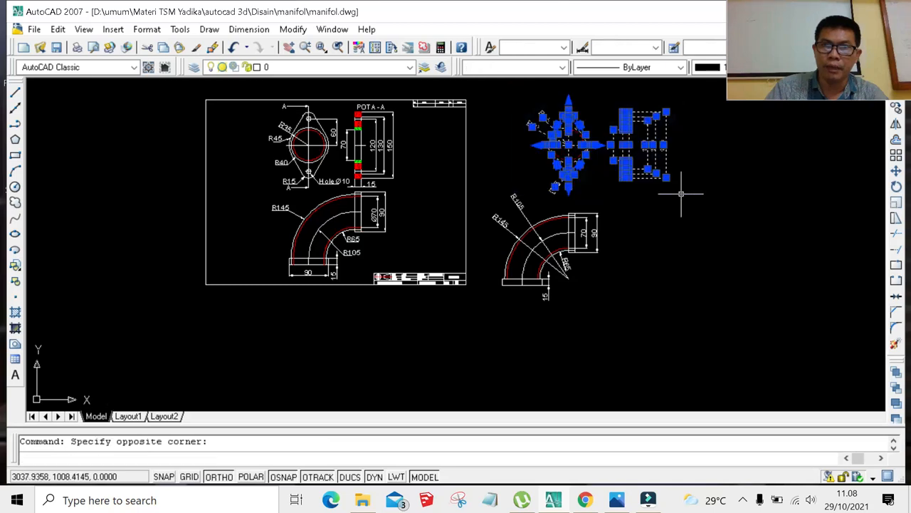
click(897, 172)
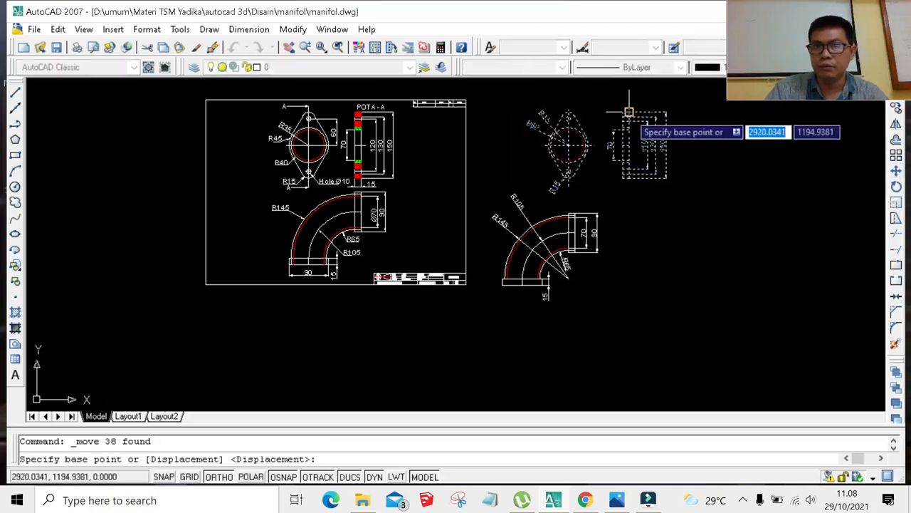
click(666, 112)
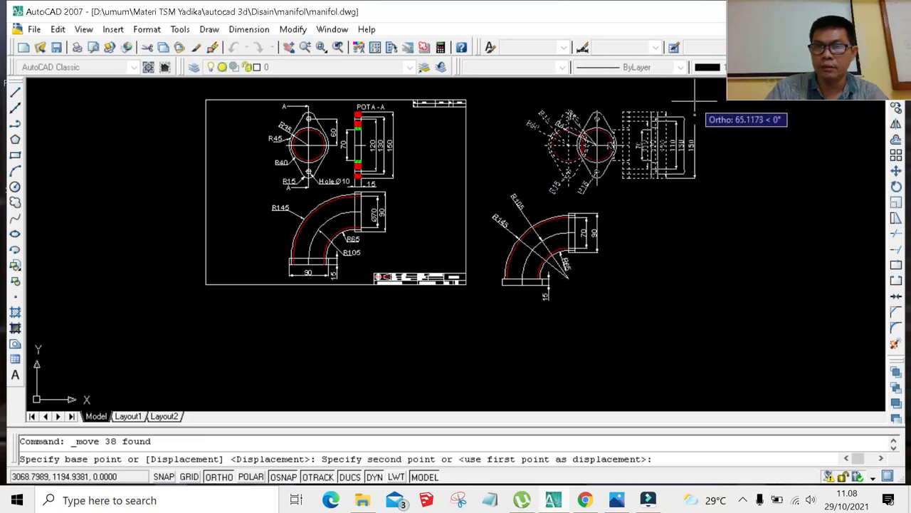
click(688, 102)
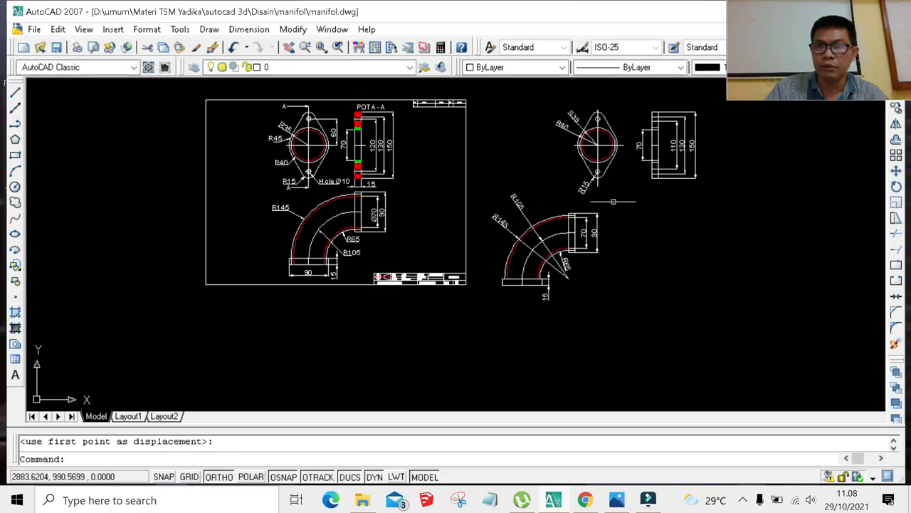
Try to move the dimensioned elbow view by the upper end of its 90 dimension to the side view's lower flange corner.
click(484, 189)
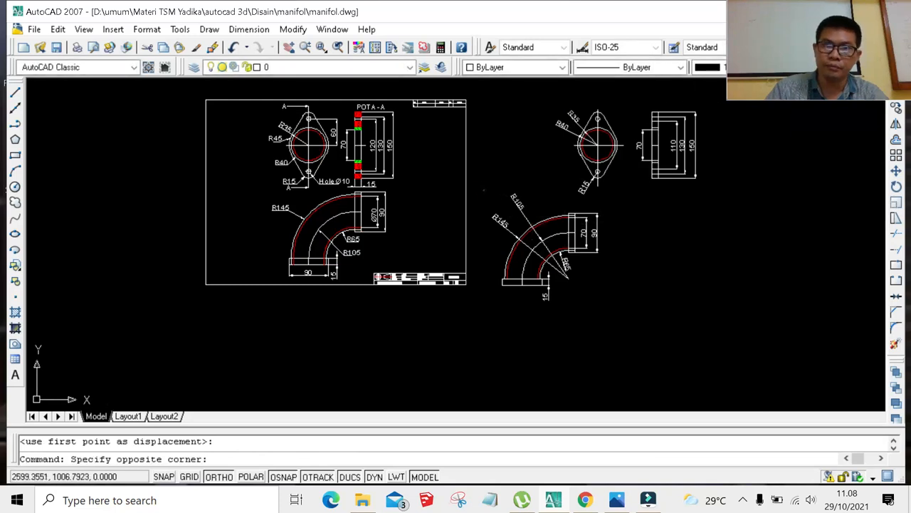
click(603, 332)
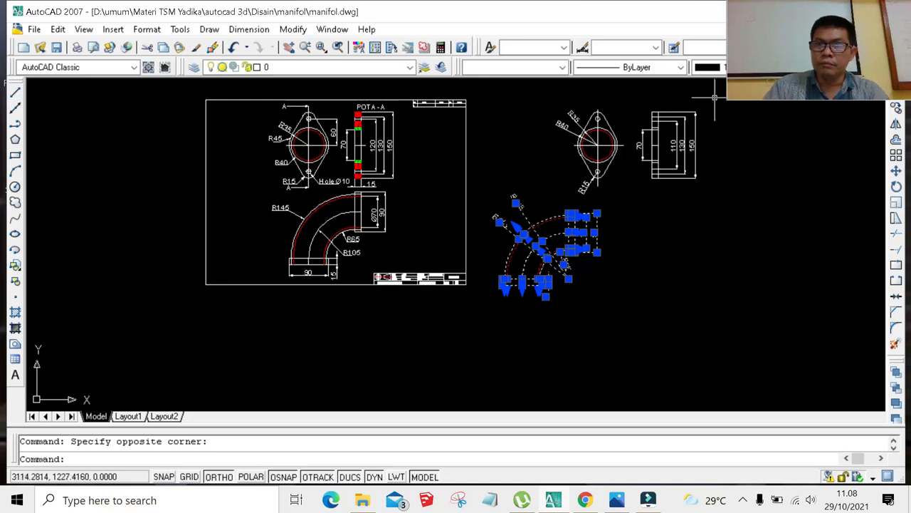
click(897, 171)
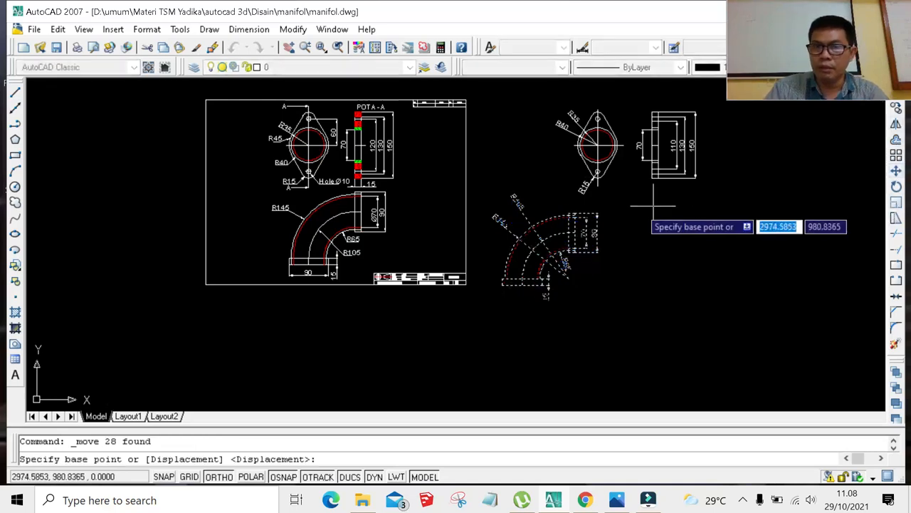
click(597, 212)
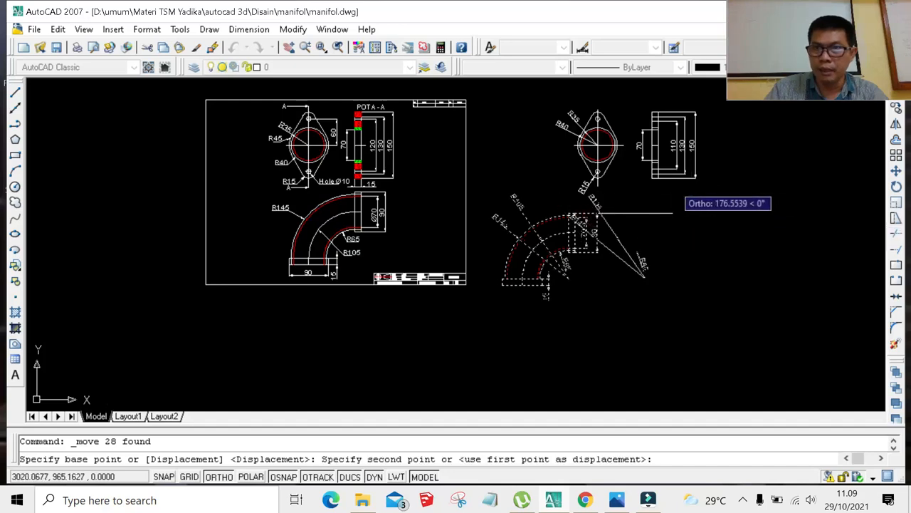
scroll(639, 177, up, 4)
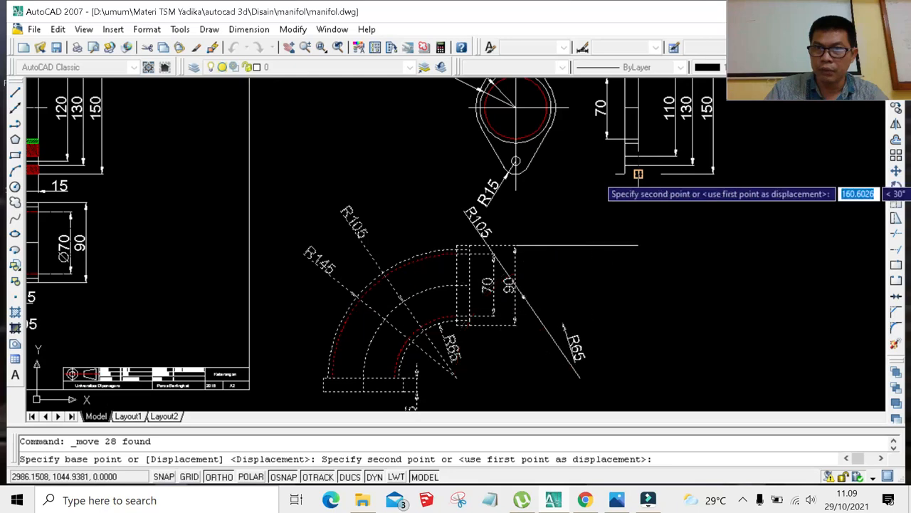
click(638, 174)
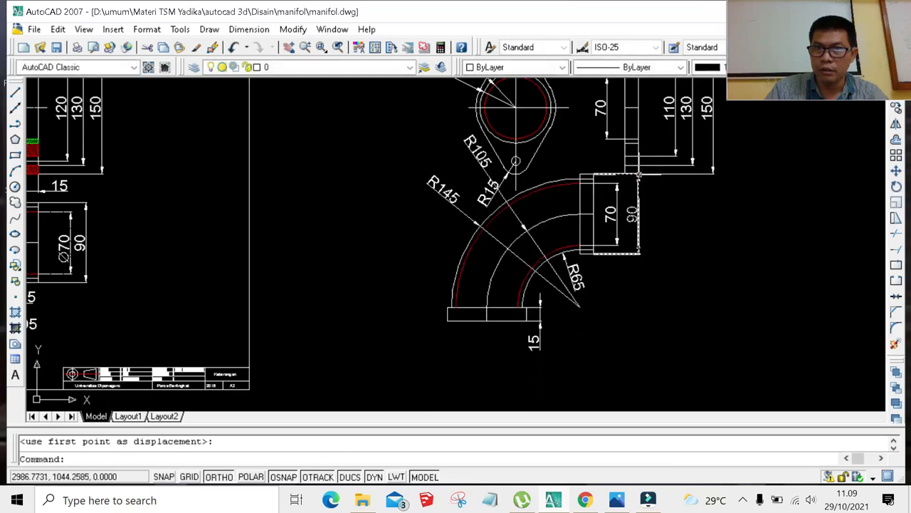
key(ctrl+z)
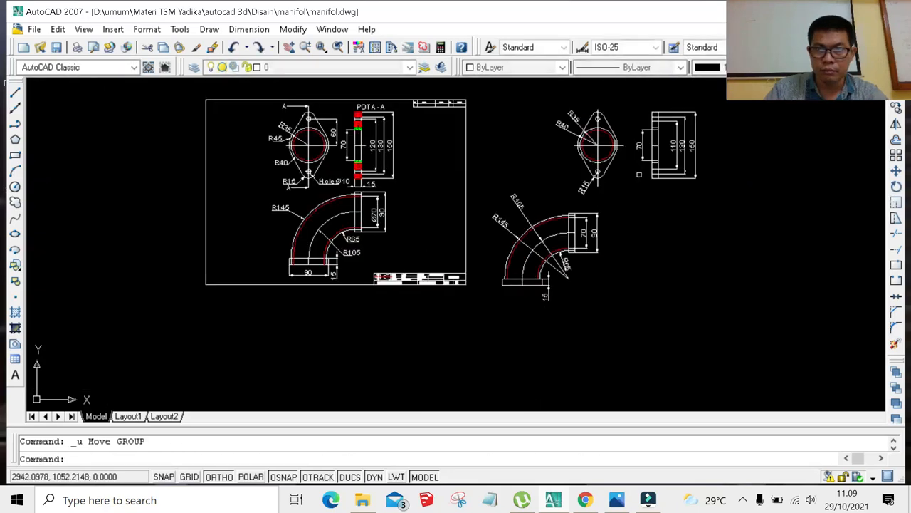
Move the dimensioned elbow view horizontally until the upper end of its 90 dimension lines up below the side view's flange plate.
click(480, 183)
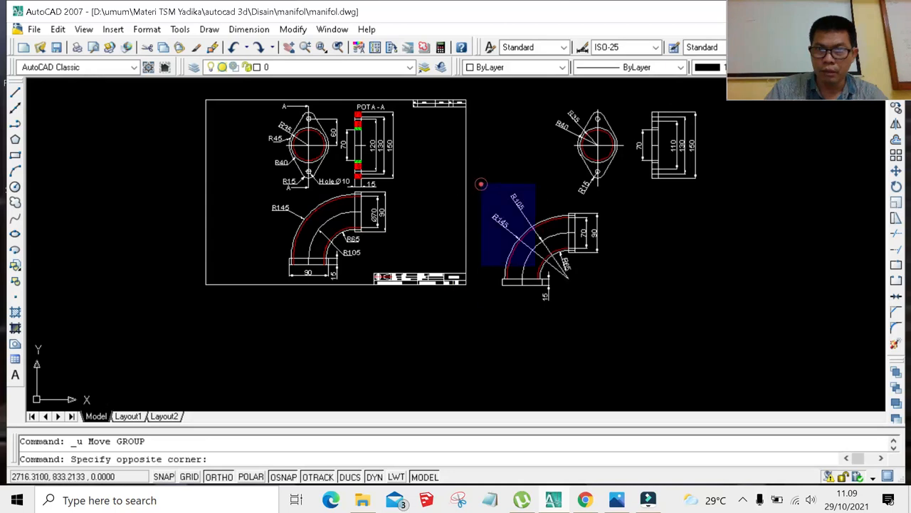
click(624, 322)
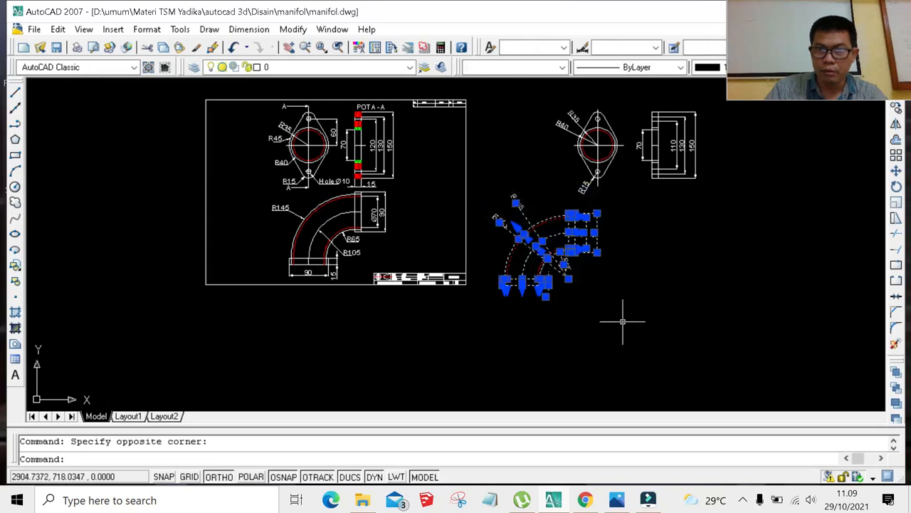
click(896, 173)
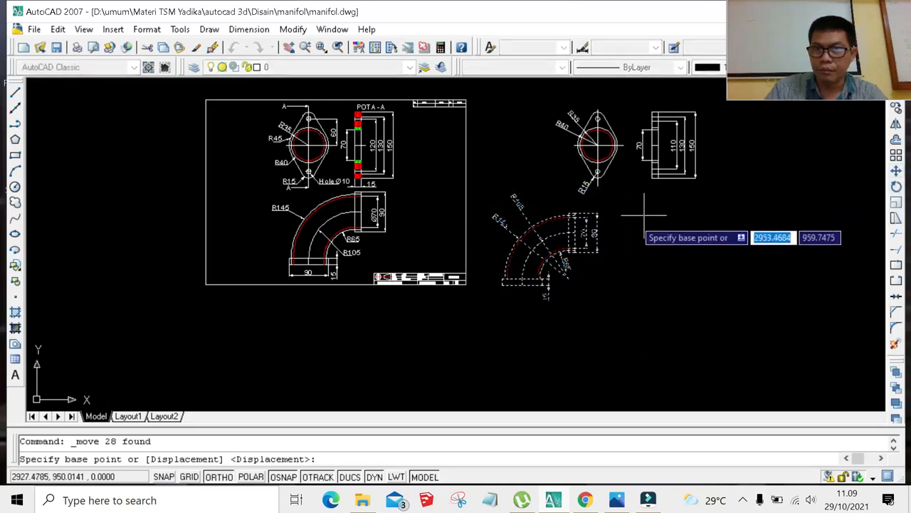
click(596, 213)
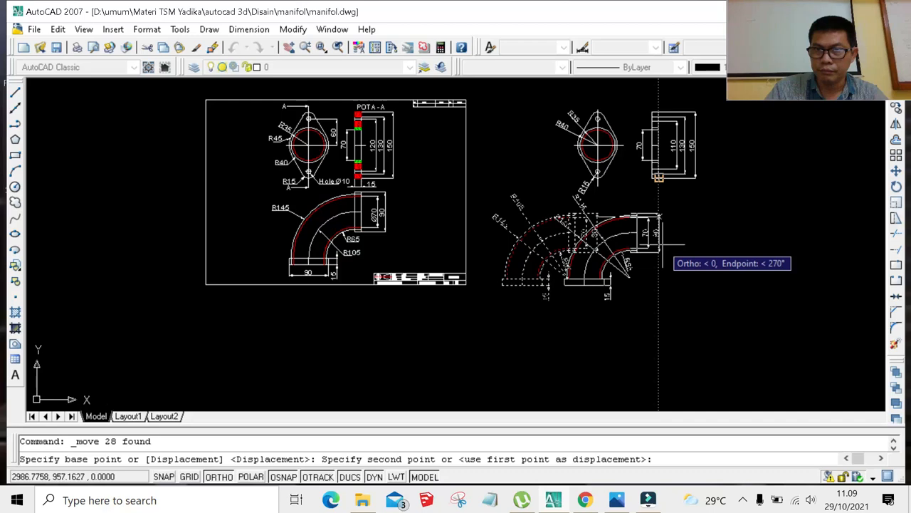
click(658, 245)
scroll(654, 208, up, 3)
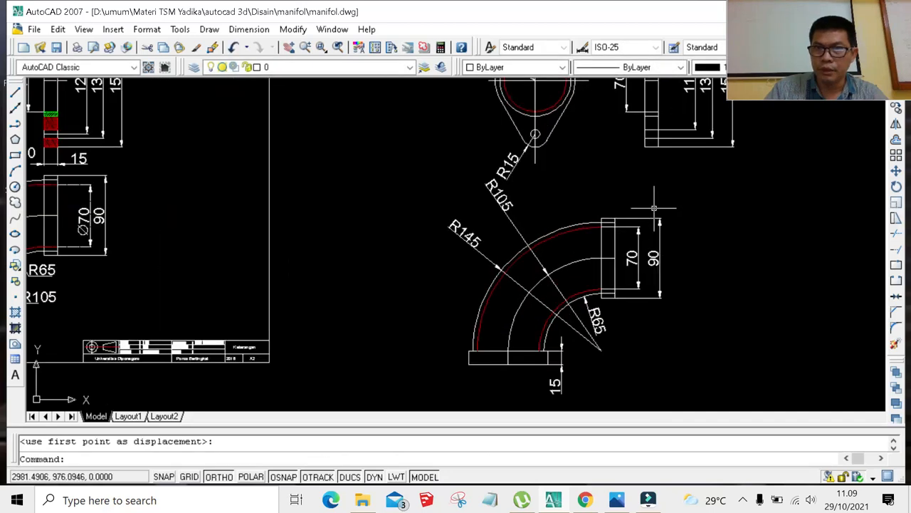
scroll(654, 206, down, 2)
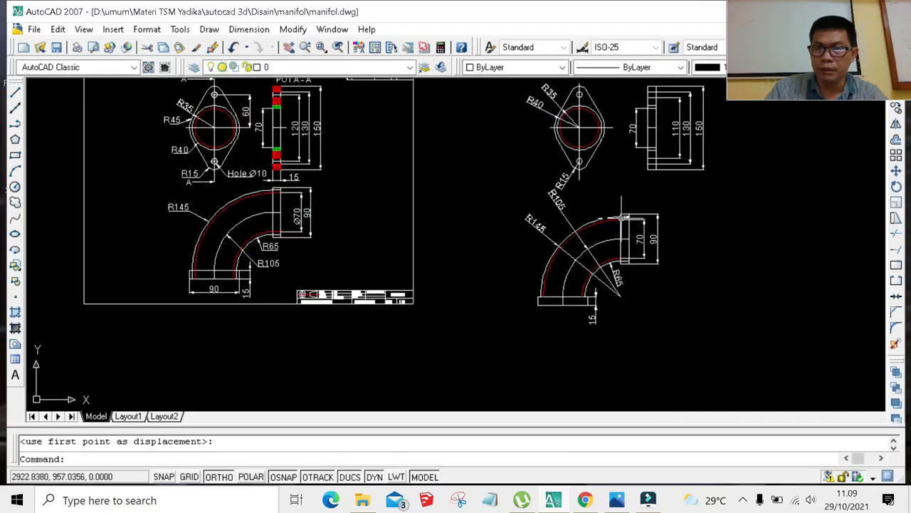
scroll(624, 218, up, 3)
scroll(627, 203, down, 3)
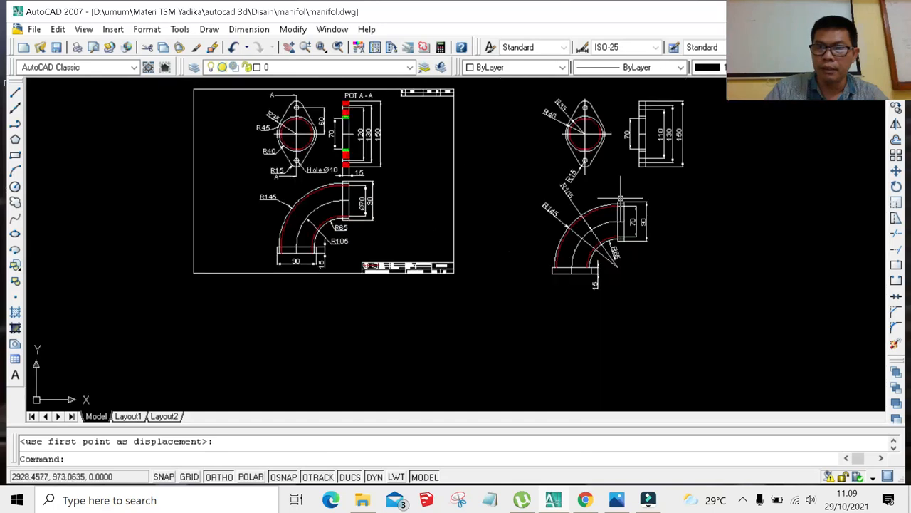
Move the dimensioned elbow view horizontally so its upper flange's left corner lines up with the left edge of the flange side view.
click(525, 181)
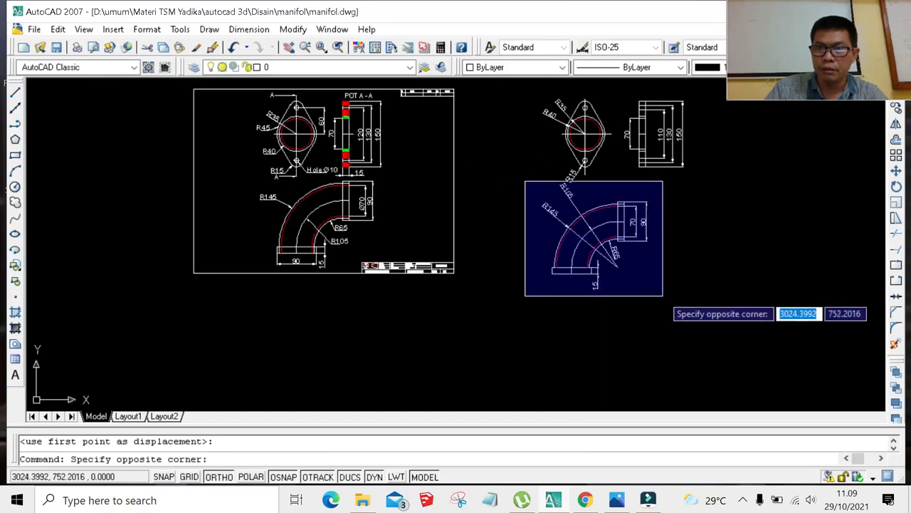
click(662, 296)
click(896, 171)
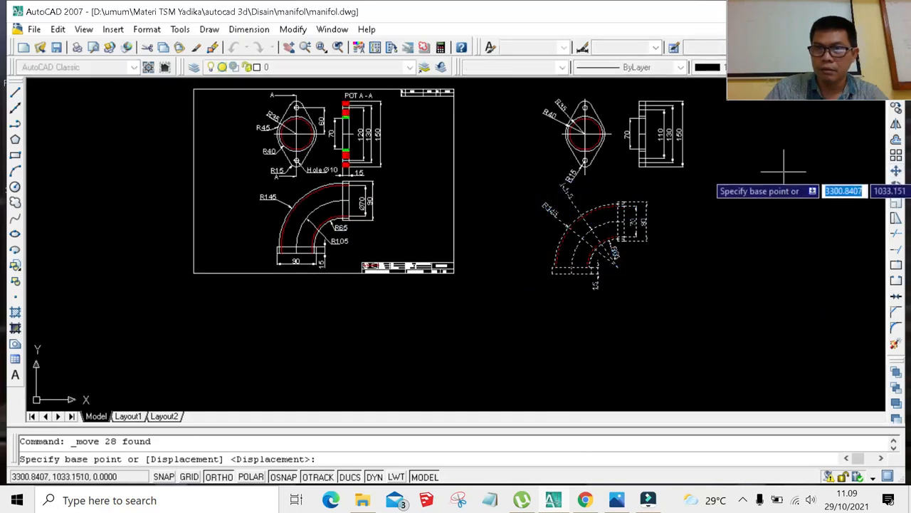
scroll(641, 210, up, 4)
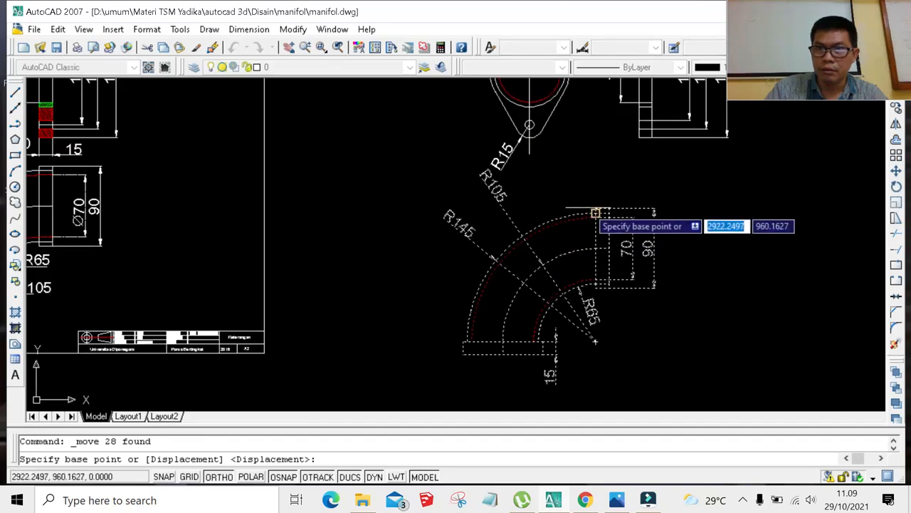
click(594, 207)
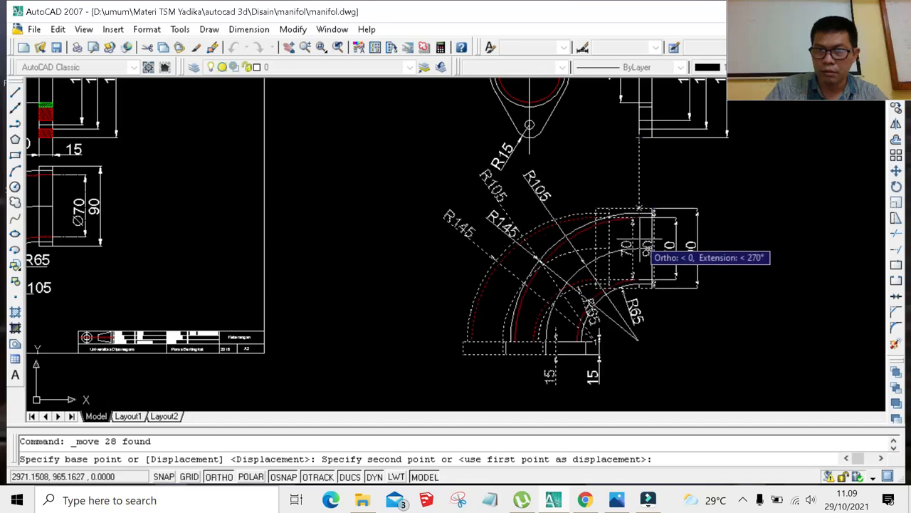
click(641, 235)
scroll(692, 205, down, 3)
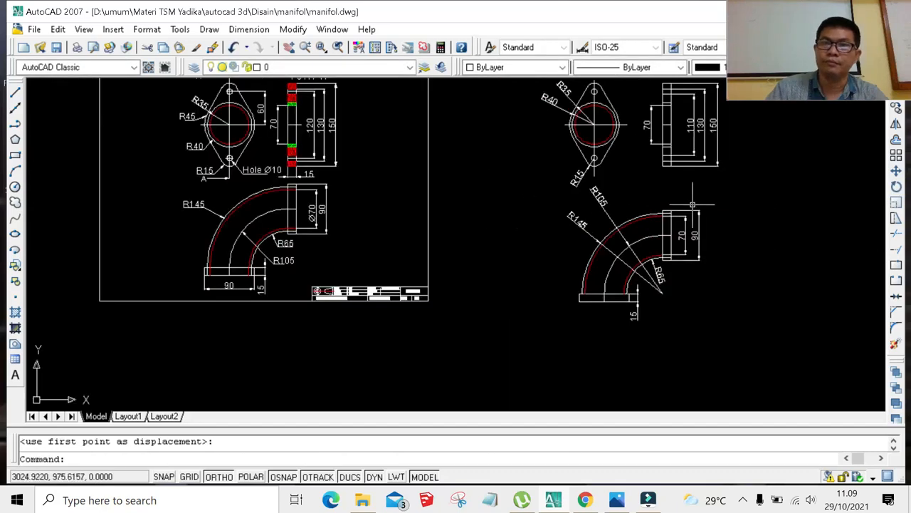
Reposition the elbow's R105 radius dimension so its text sits just above the R145 dimension, closer to the outer arc.
scroll(693, 200, up, 2)
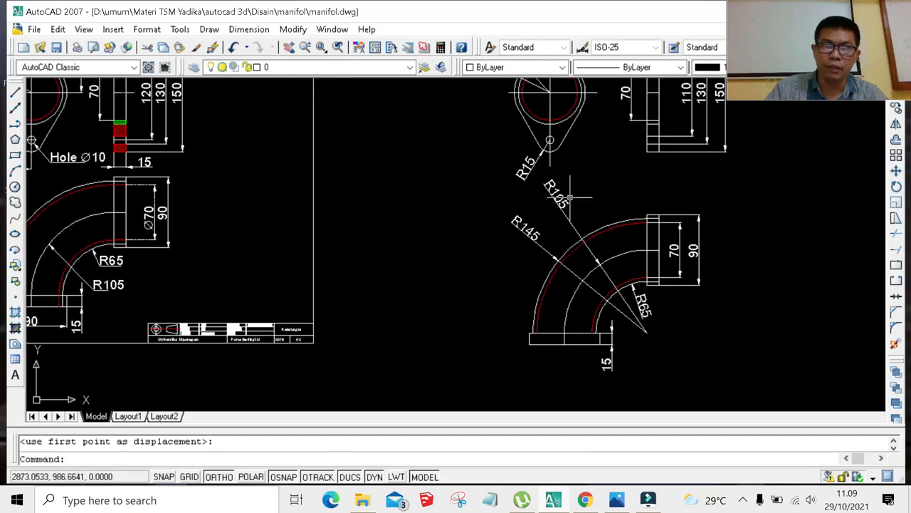
scroll(583, 198, down, 2)
scroll(570, 204, up, 2)
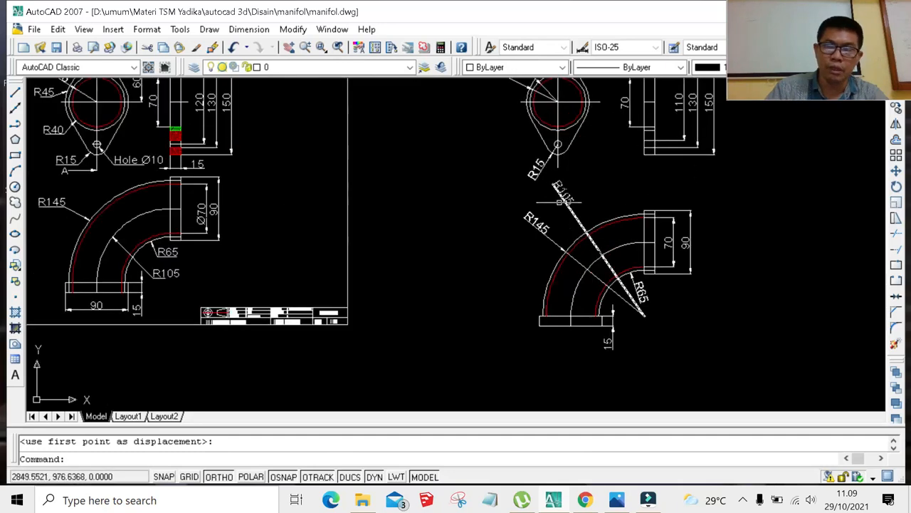
click(562, 194)
scroll(561, 194, up, 3)
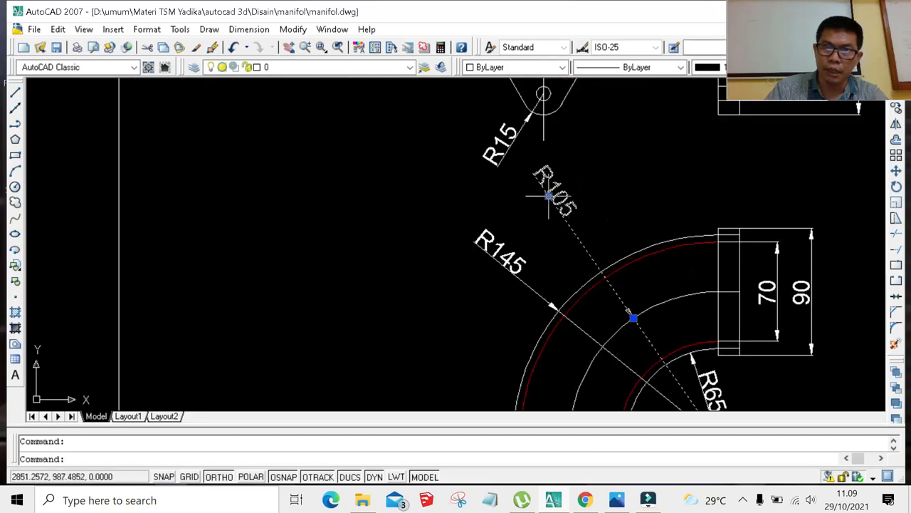
click(549, 196)
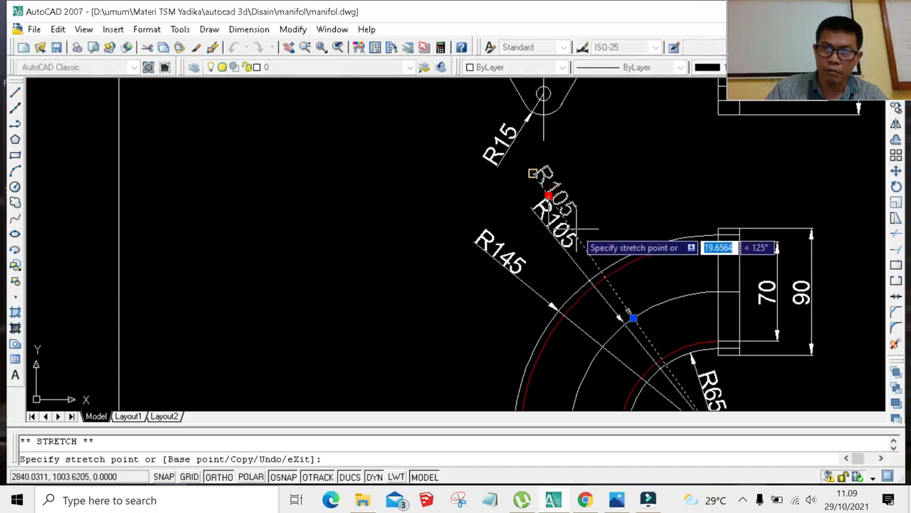
click(575, 229)
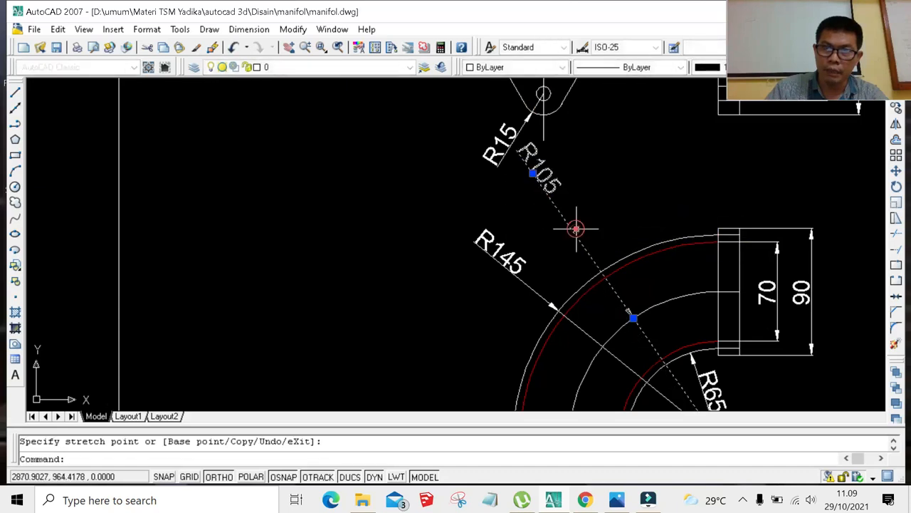
click(533, 173)
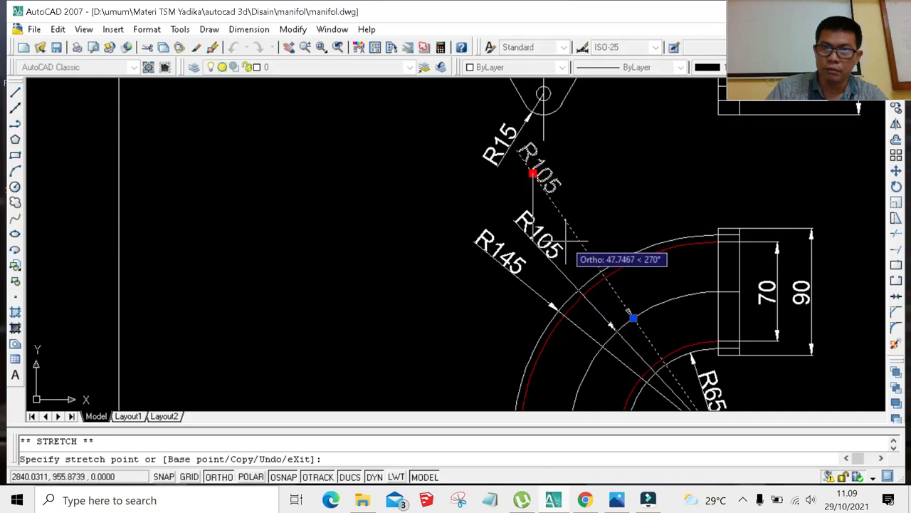
click(566, 242)
scroll(565, 241, down, 5)
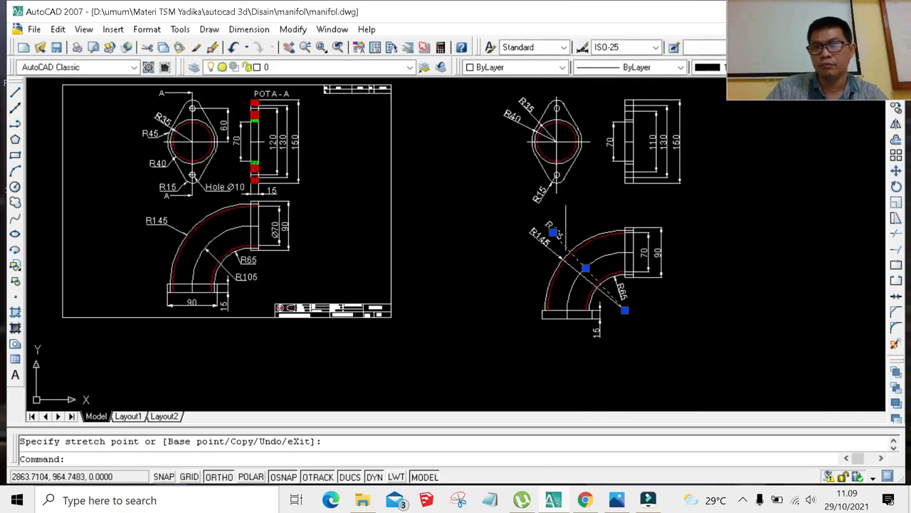
scroll(569, 242, up, 4)
click(638, 204)
scroll(676, 171, down, 3)
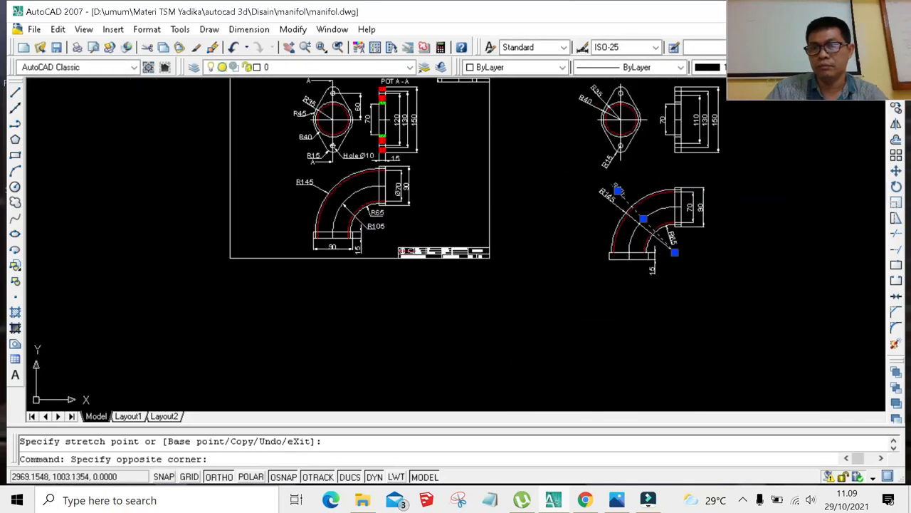
scroll(679, 170, up, 3)
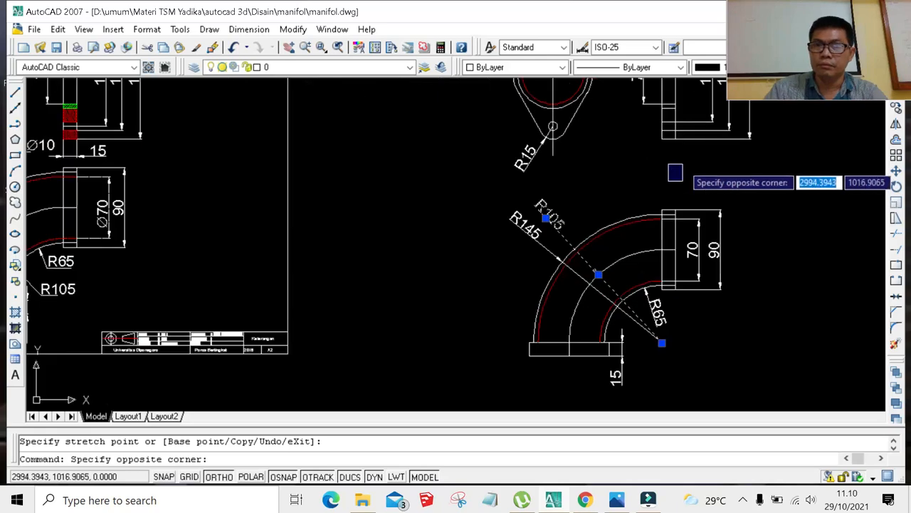
click(675, 173)
Compare the reference drawing's sectioned flange side view with the redrawn flange side view.
scroll(717, 151, down, 4)
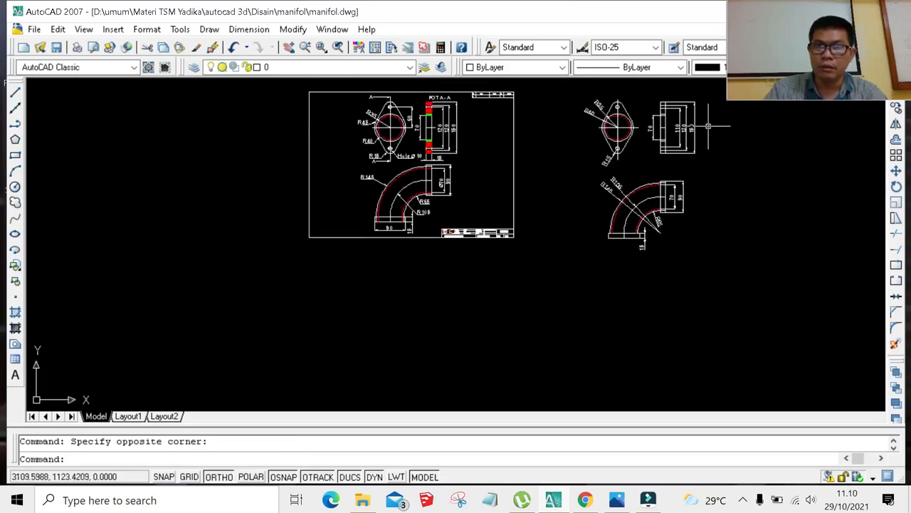
scroll(708, 126, up, 4)
scroll(689, 143, down, 5)
scroll(664, 113, up, 4)
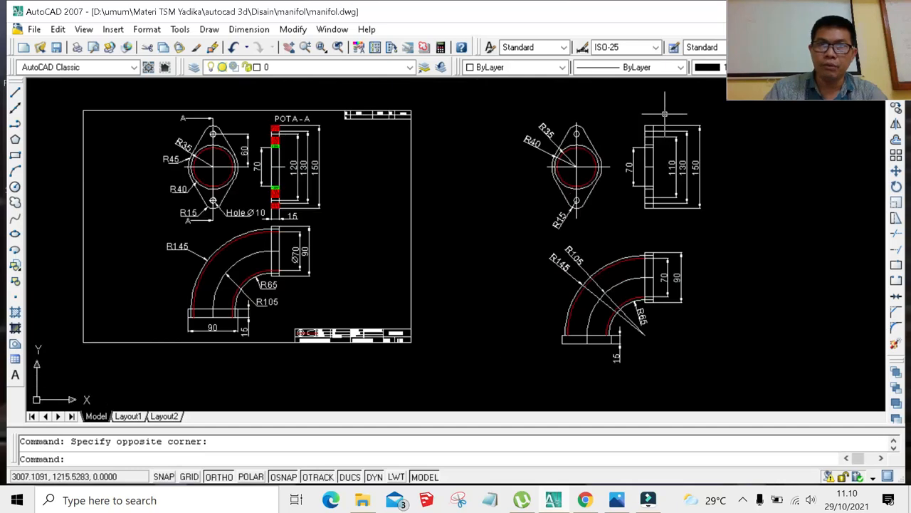
scroll(275, 137, up, 7)
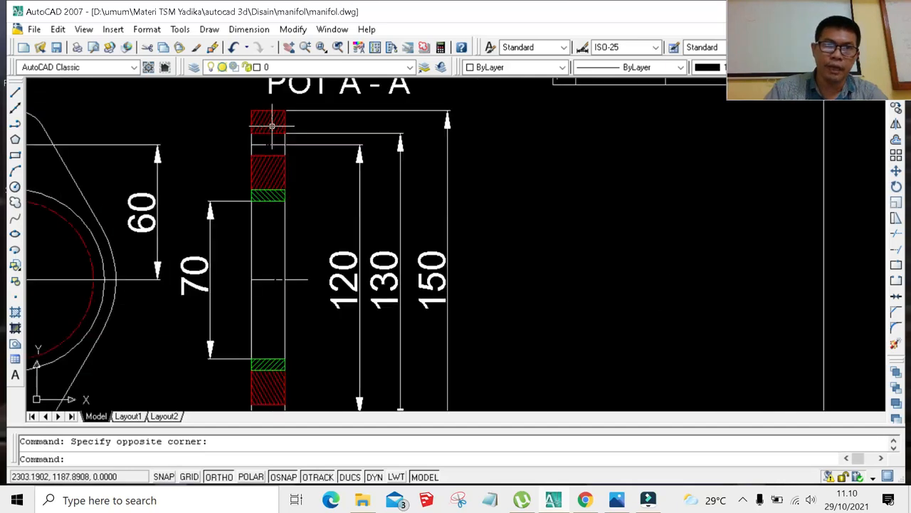
scroll(262, 137, down, 5)
scroll(573, 153, down, 4)
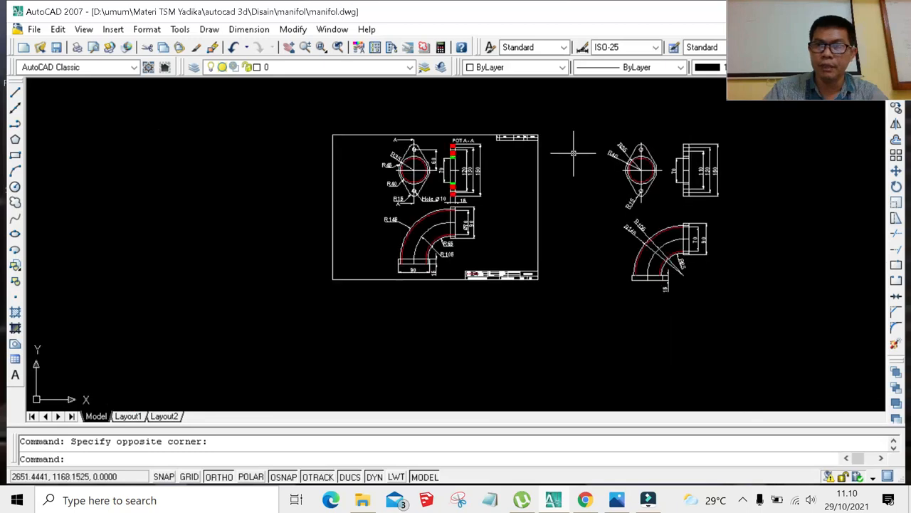
scroll(727, 145, up, 8)
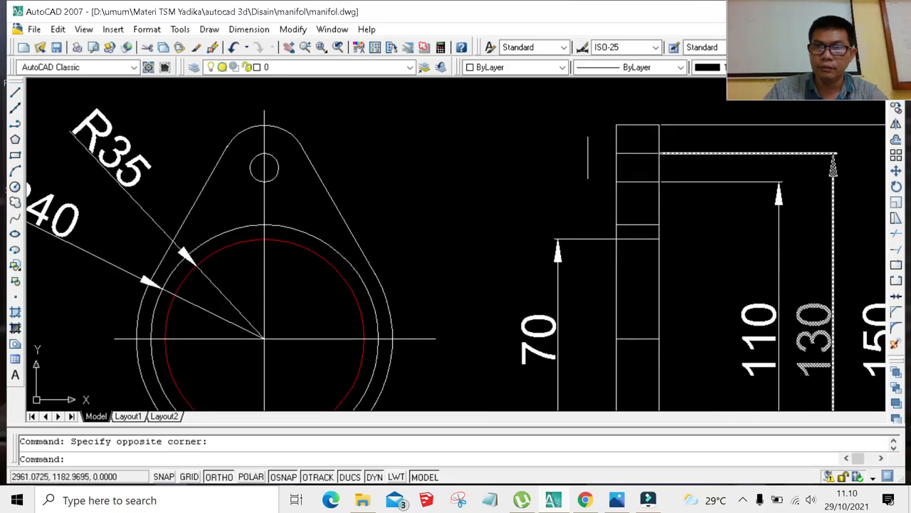
click(15, 155)
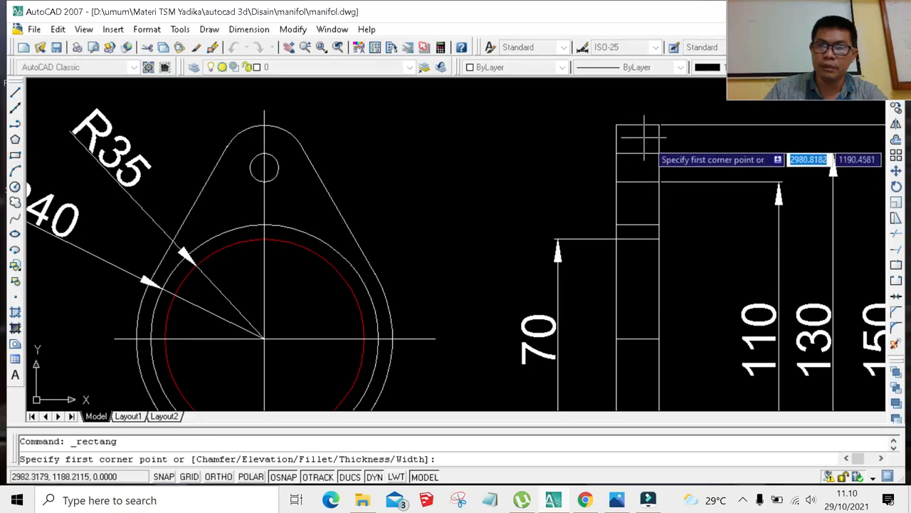
scroll(634, 160, down, 4)
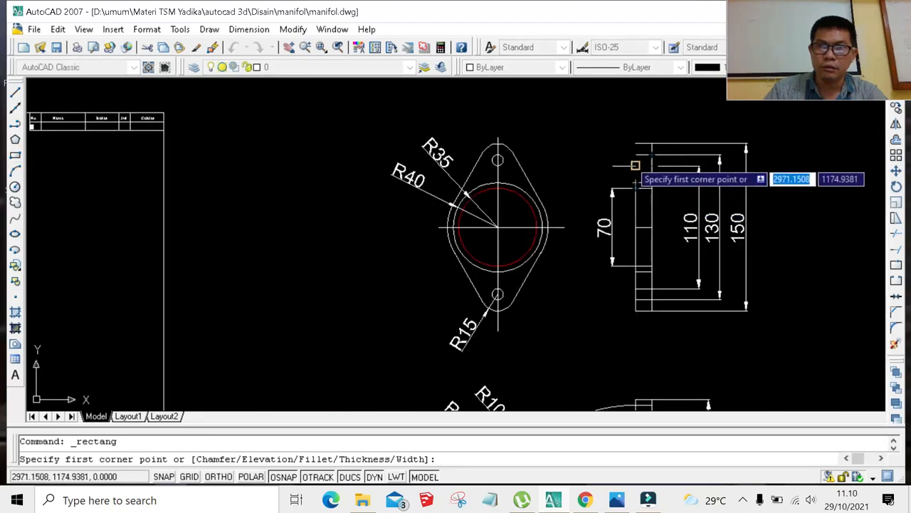
scroll(632, 164, up, 3)
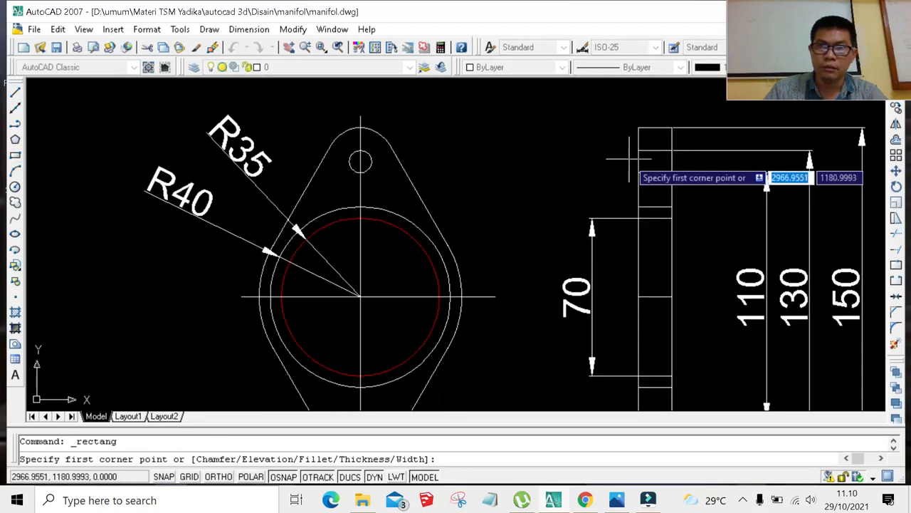
Draw a horizontal line from the flange's upper hole centre across to just beyond the side view's plate.
click(14, 94)
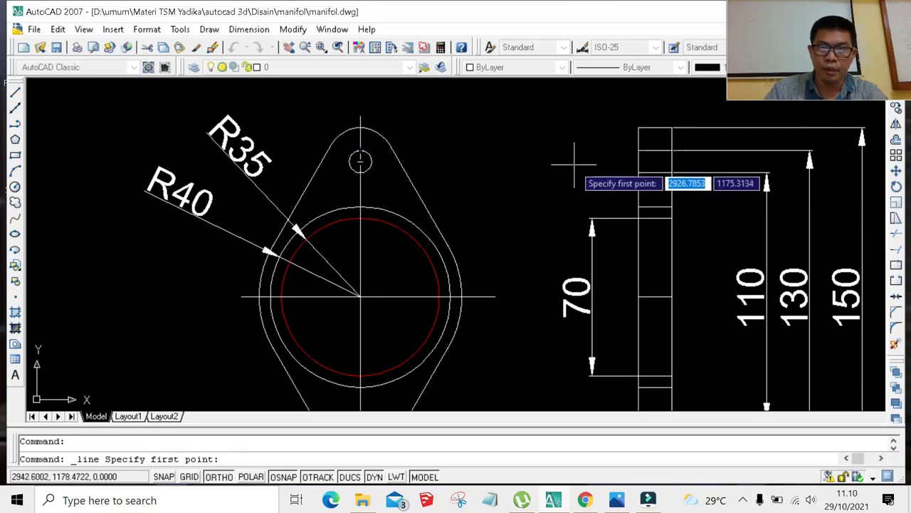
click(360, 162)
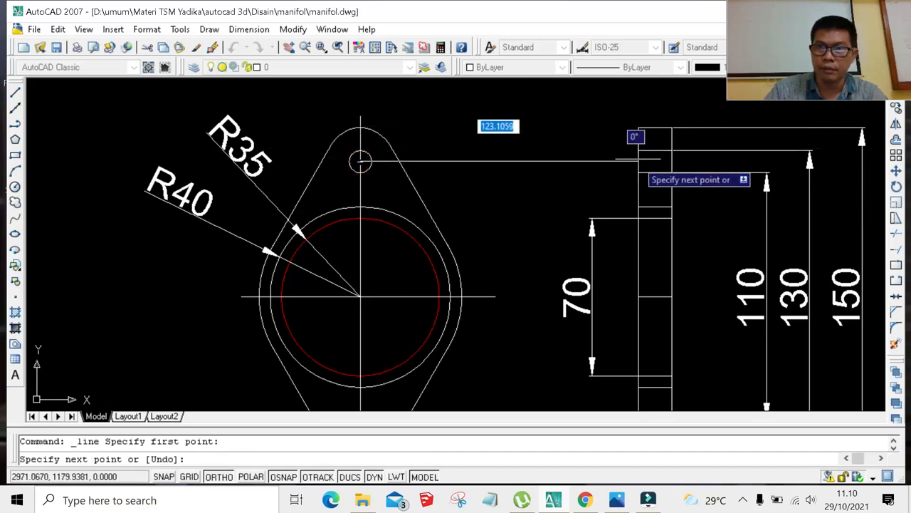
click(638, 128)
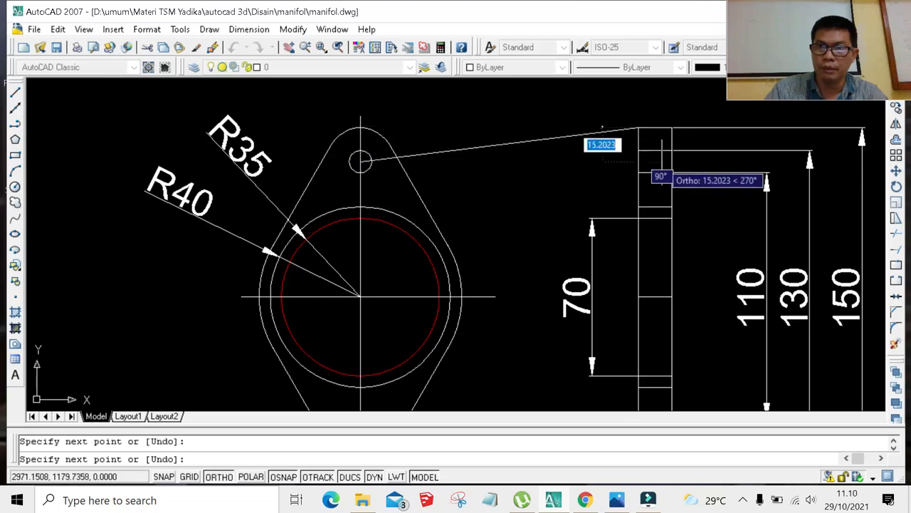
text(25)
key(ctrl+z)
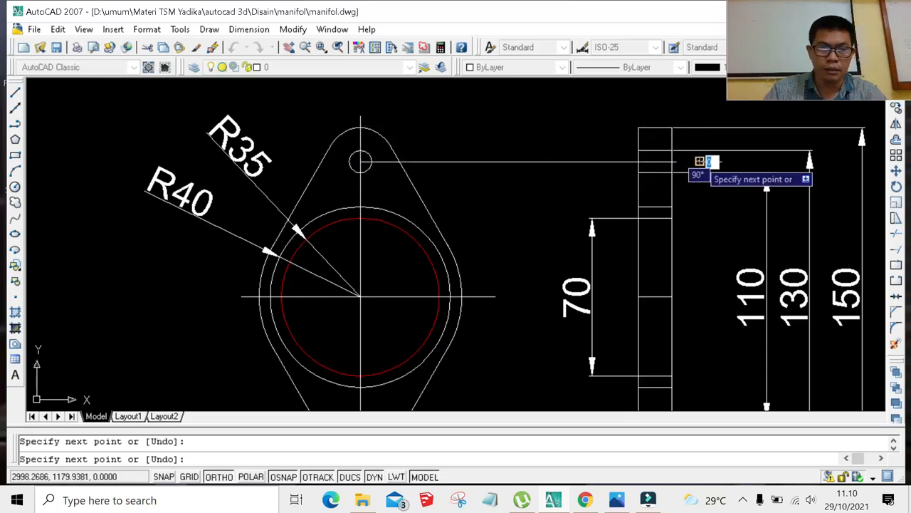
key(Escape)
Draw a horizontal line level with the lower hole's centre, from the side view's left edge to beyond its right edge.
scroll(567, 167, down, 5)
scroll(567, 213, up, 8)
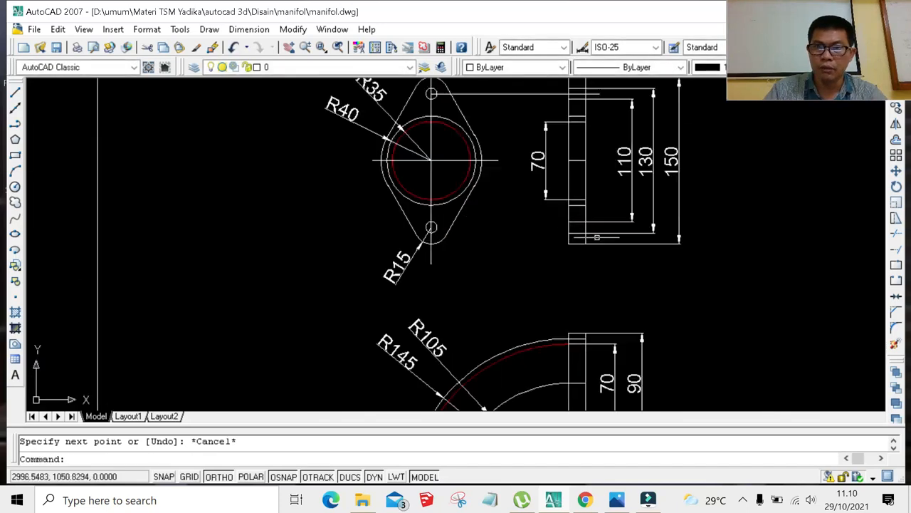
scroll(566, 213, down, 1)
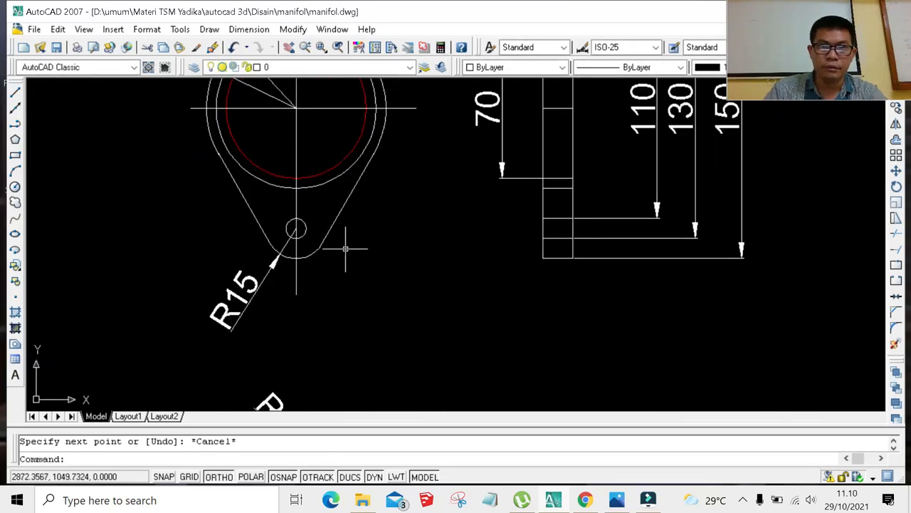
click(16, 92)
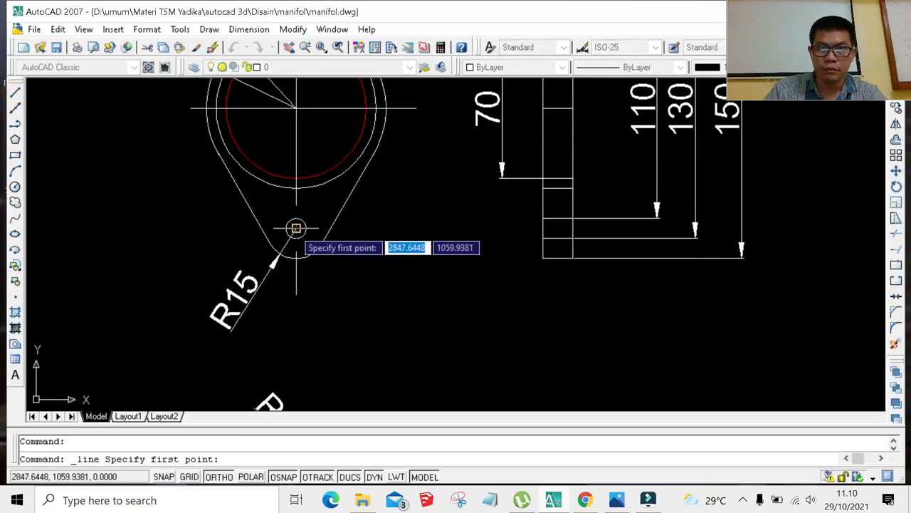
click(542, 229)
click(620, 227)
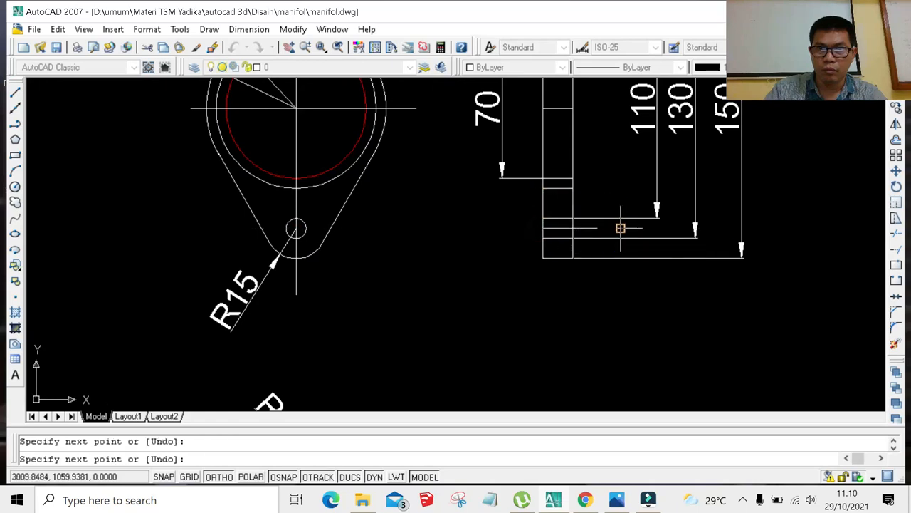
key(Escape)
Trim both hole centre lines to the side view's plate edges and delete the leftover segment at the front view's upper hole.
scroll(610, 224, down, 5)
scroll(544, 236, up, 4)
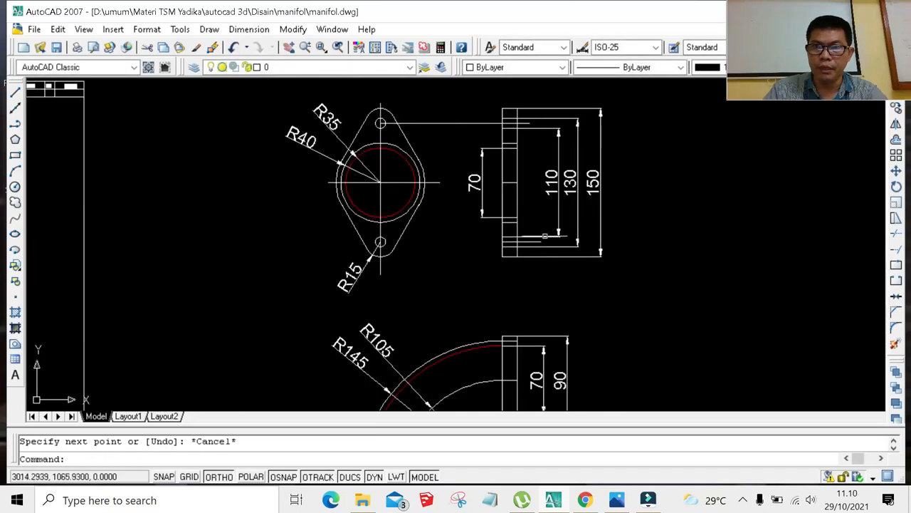
scroll(544, 236, up, 2)
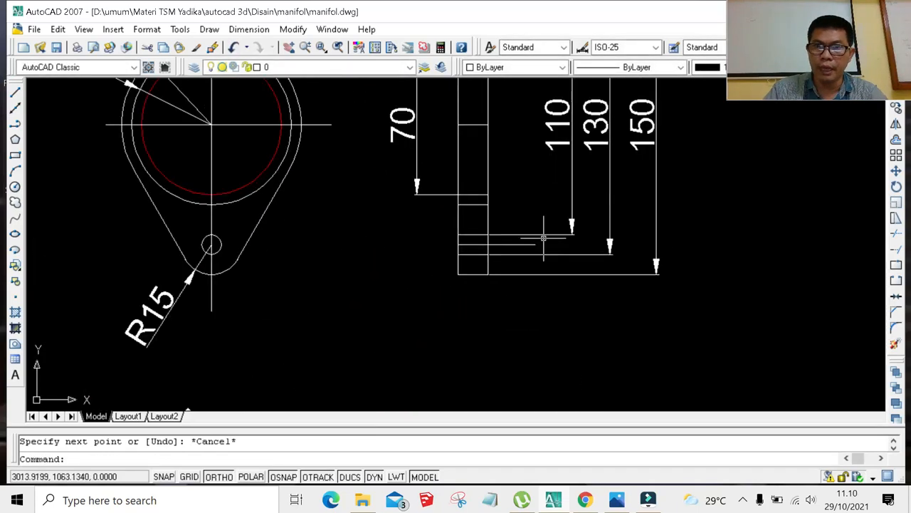
click(895, 235)
key(Return)
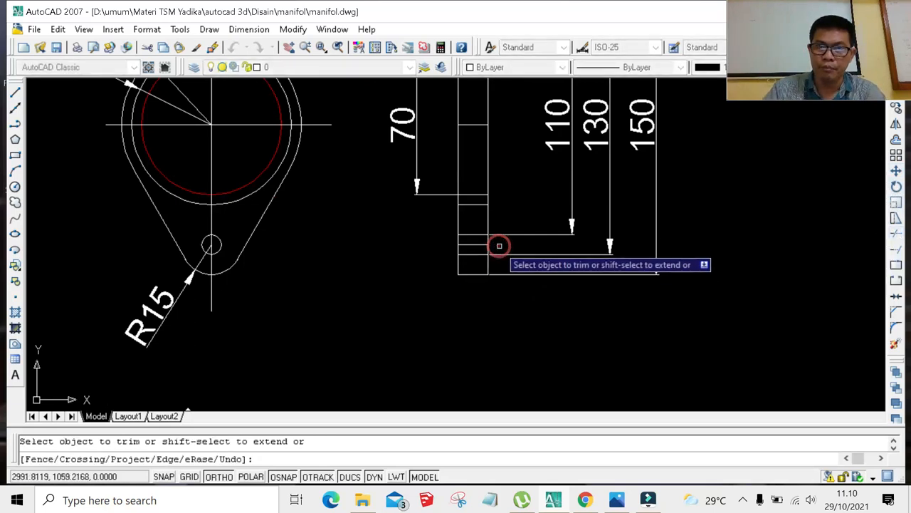
scroll(498, 196, down, 3)
scroll(496, 162, up, 2)
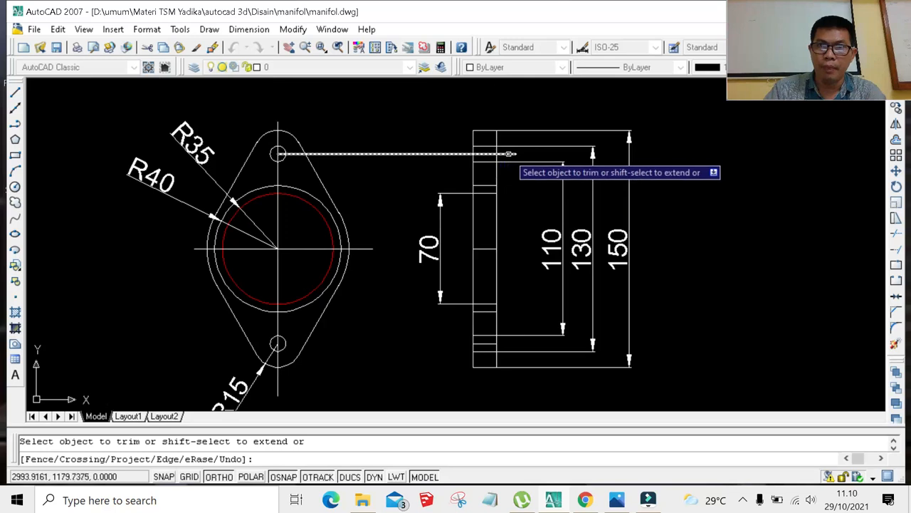
click(420, 153)
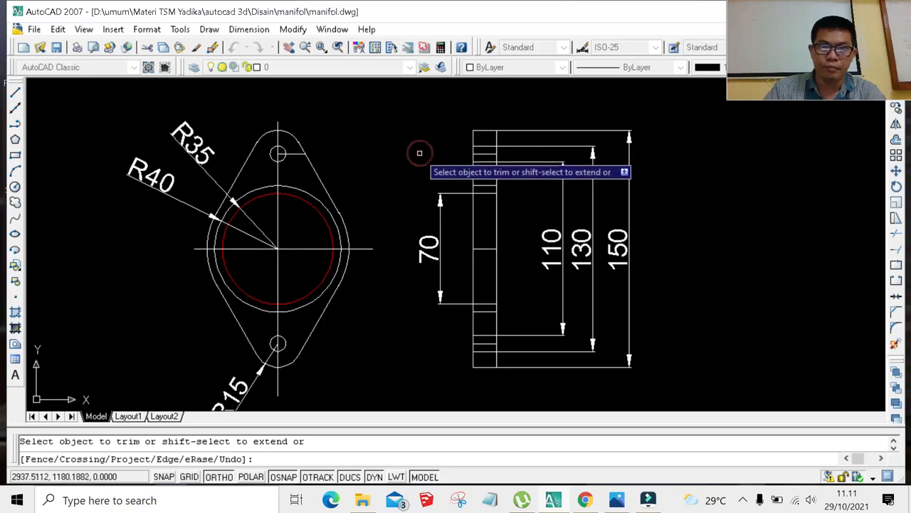
key(Escape)
click(292, 153)
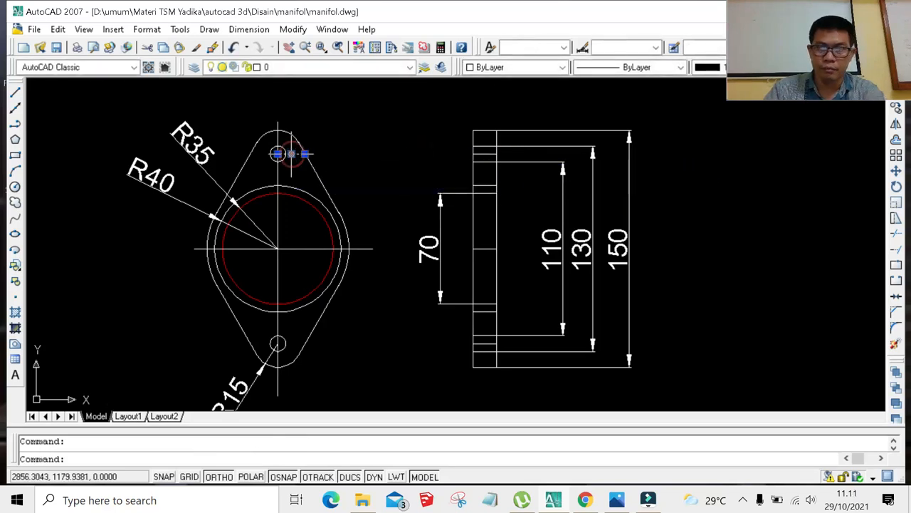
key(Delete)
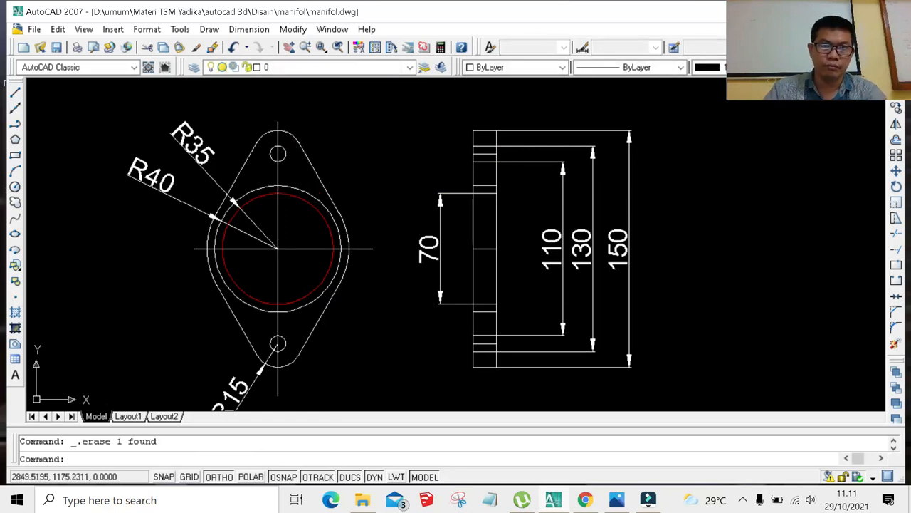
Draw a short horizontal centre line, about 16 units long, through the centre of the upper hole in the flange's front view.
scroll(273, 153, up, 3)
click(15, 91)
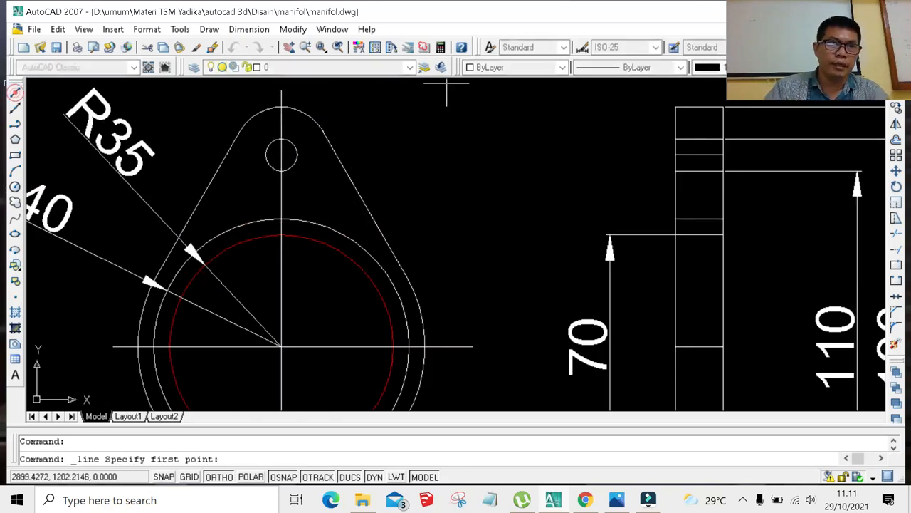
scroll(266, 146, up, 3)
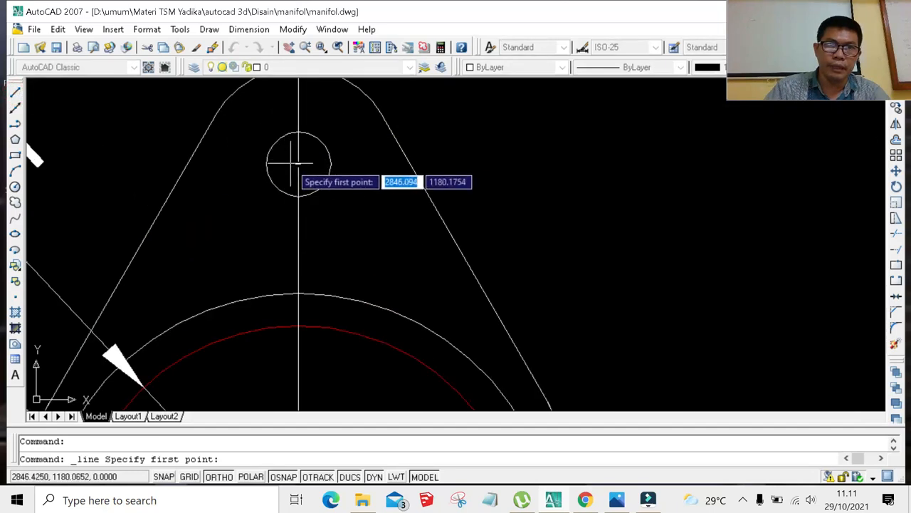
click(299, 162)
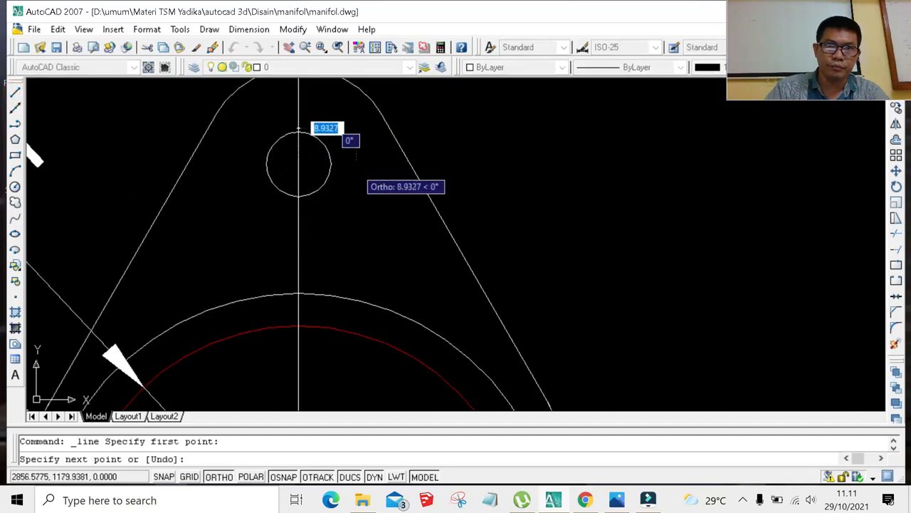
click(356, 163)
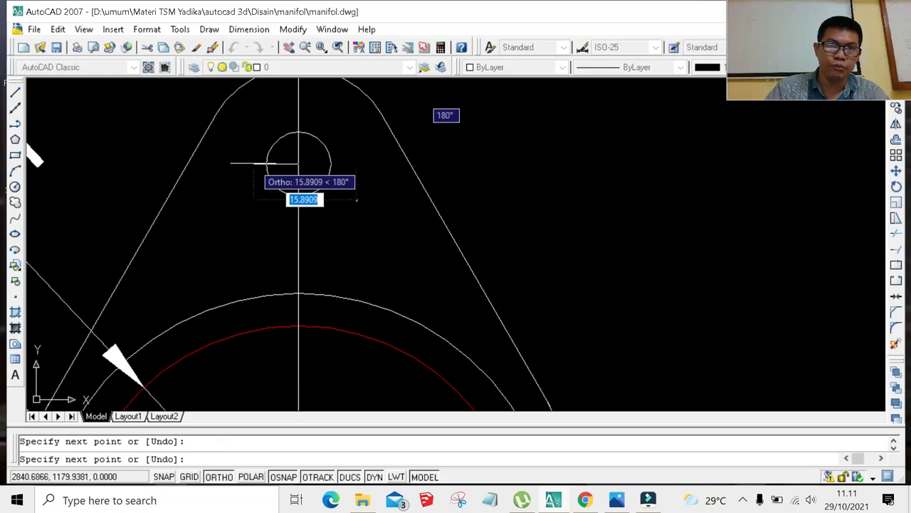
click(253, 163)
key(Return)
scroll(250, 149, down, 3)
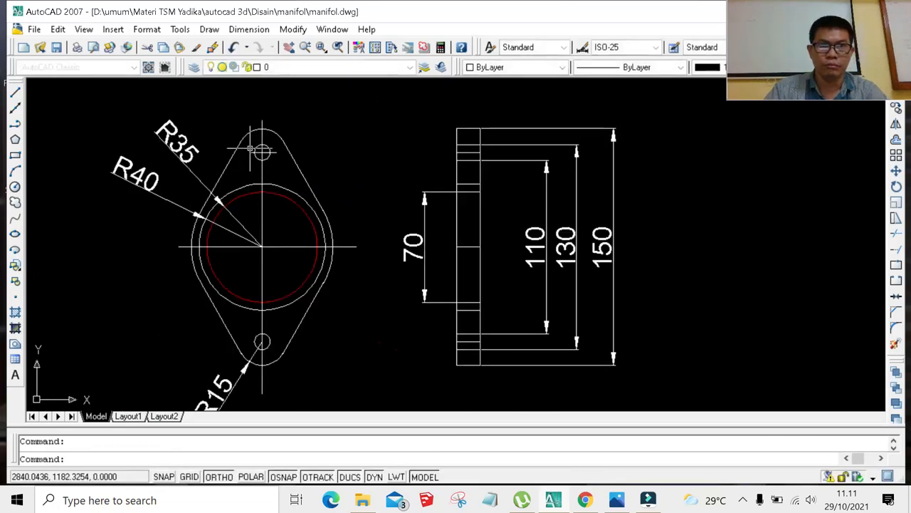
Draw a short horizontal centre line through the centre of the lower hole in the flange's front view, extending slightly past both sides.
scroll(258, 354, up, 3)
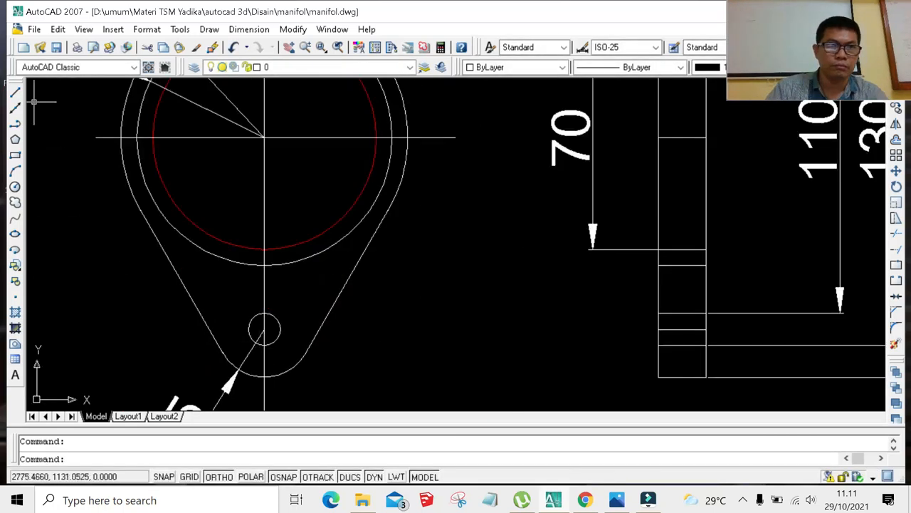
click(15, 92)
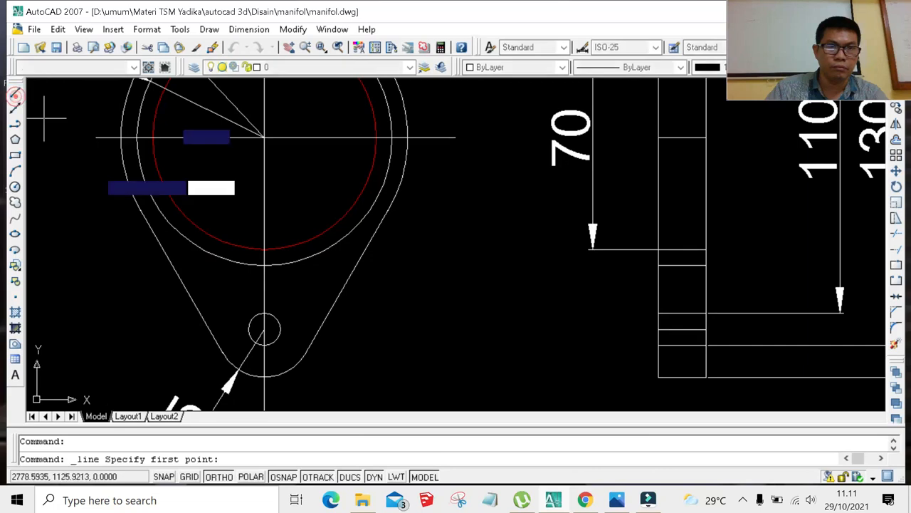
click(264, 329)
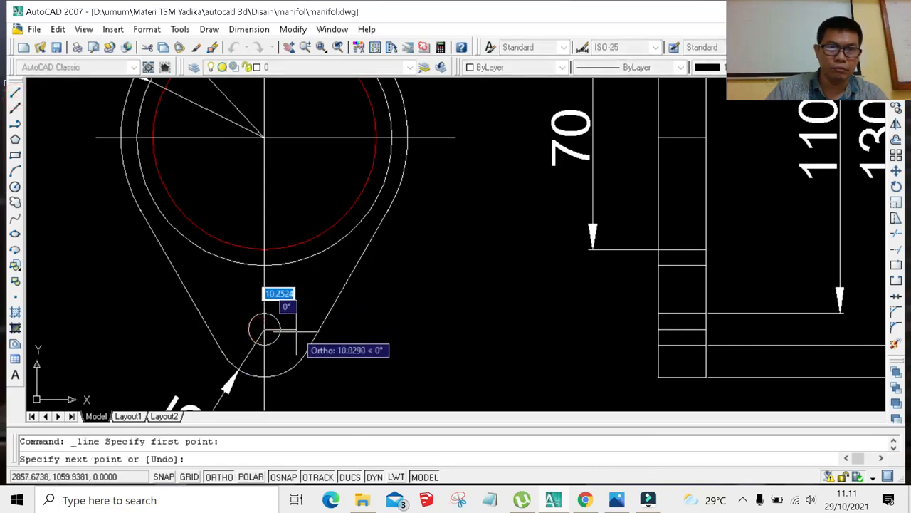
click(295, 331)
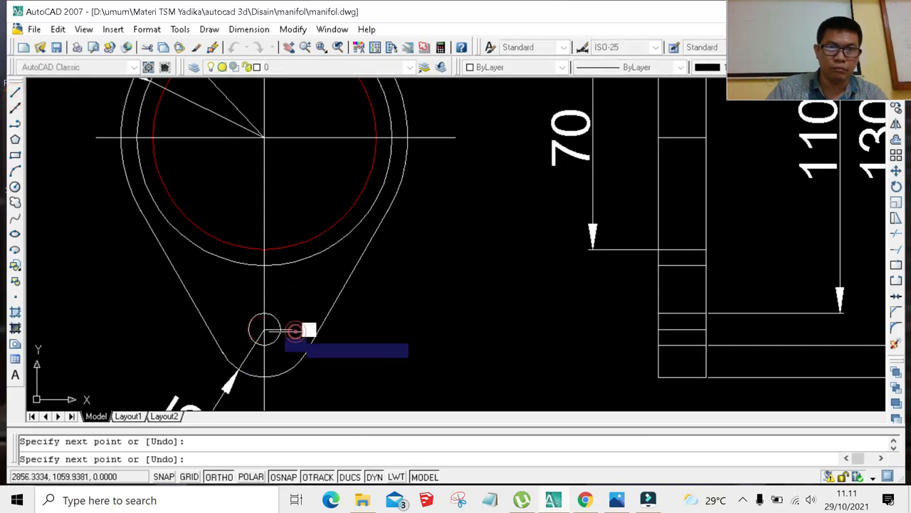
click(234, 330)
key(Escape)
scroll(220, 296, down, 3)
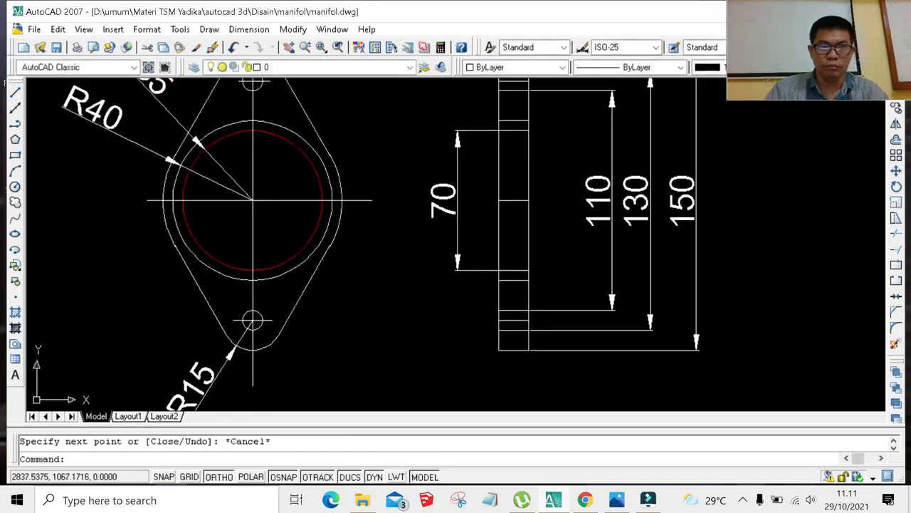
Examine the flange's front and side views, focusing on the horizontal edges around the upper hole in the side view.
scroll(281, 294, down, 3)
scroll(281, 294, up, 4)
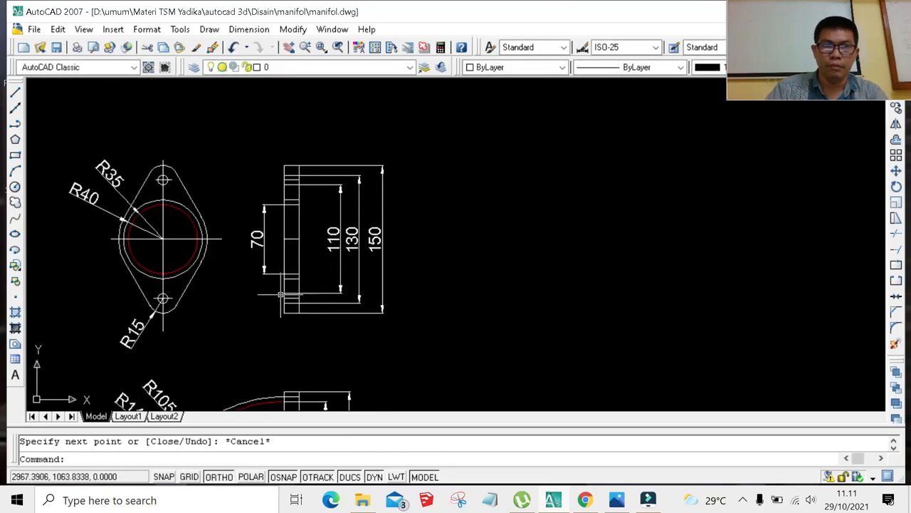
scroll(296, 173, up, 8)
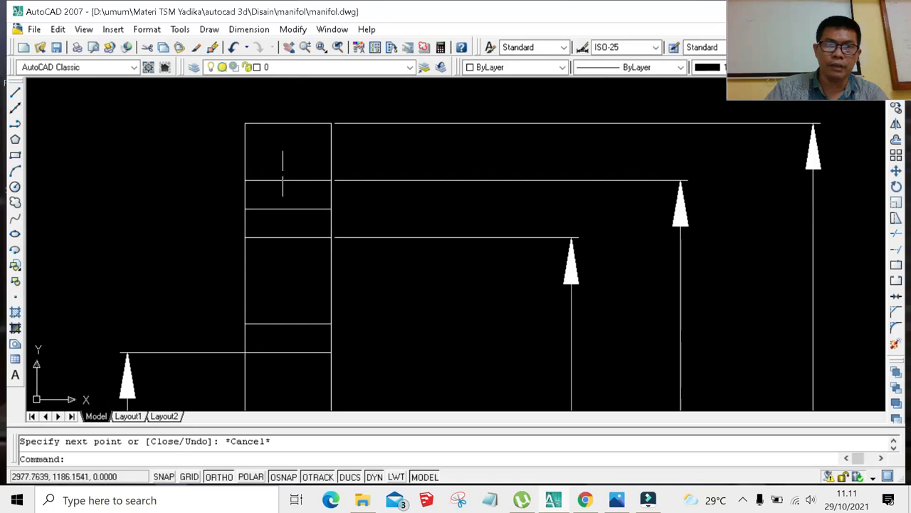
scroll(283, 174, down, 6)
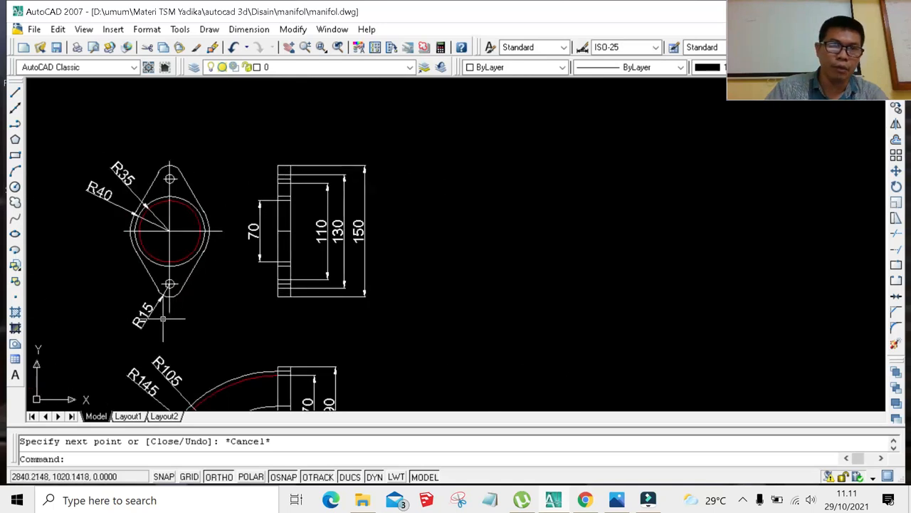
scroll(269, 179, up, 3)
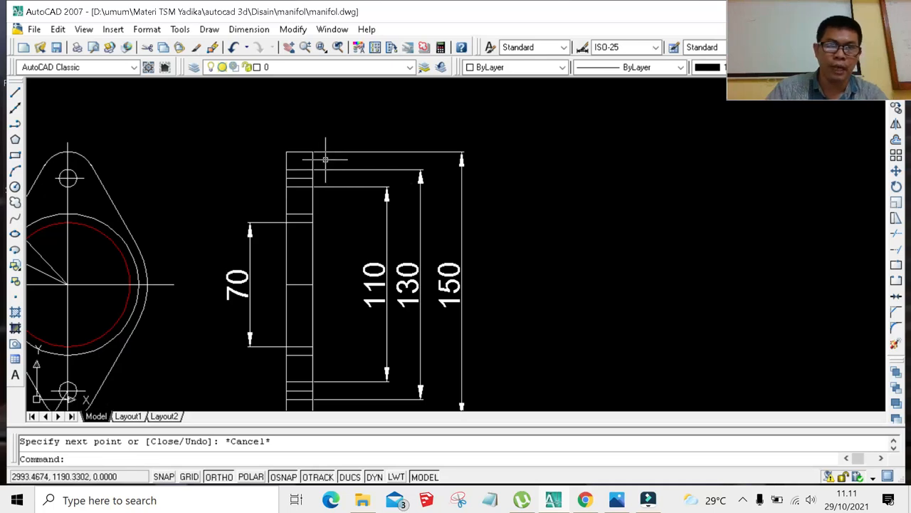
scroll(152, 201, down, 4)
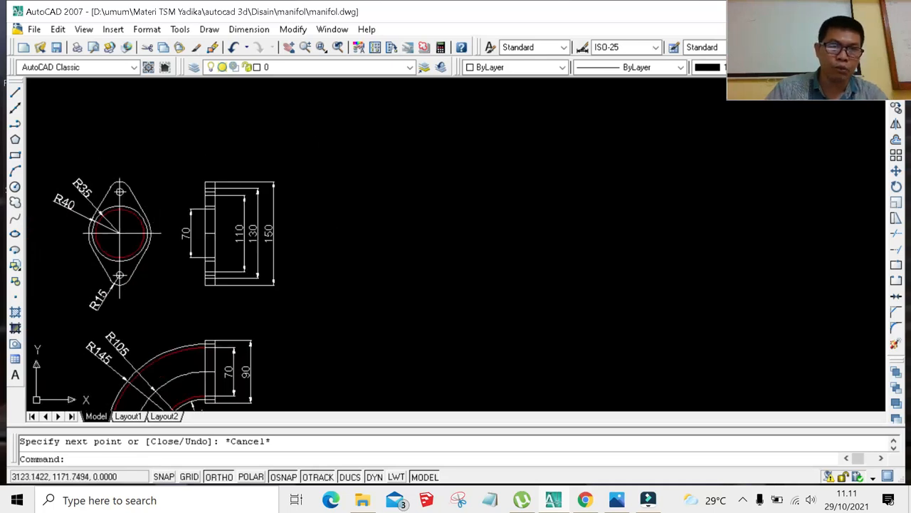
scroll(204, 173, up, 2)
scroll(280, 208, up, 4)
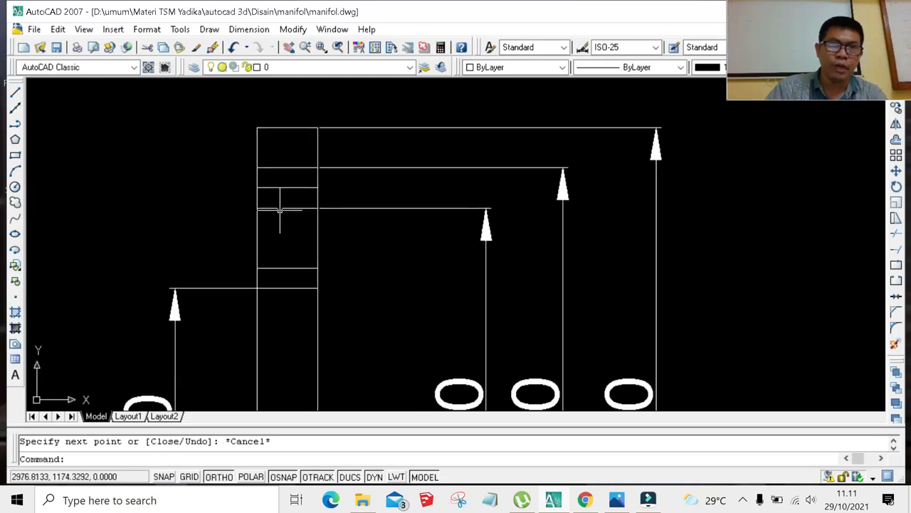
click(15, 140)
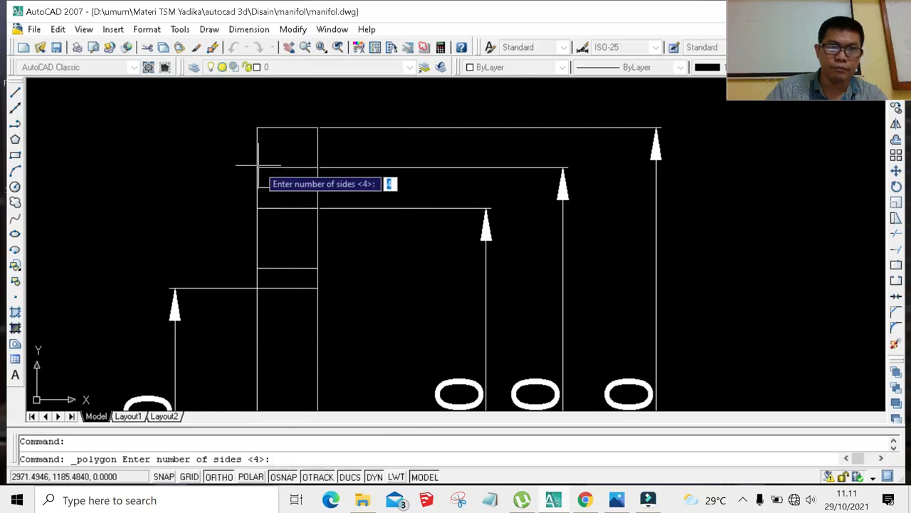
key(Escape)
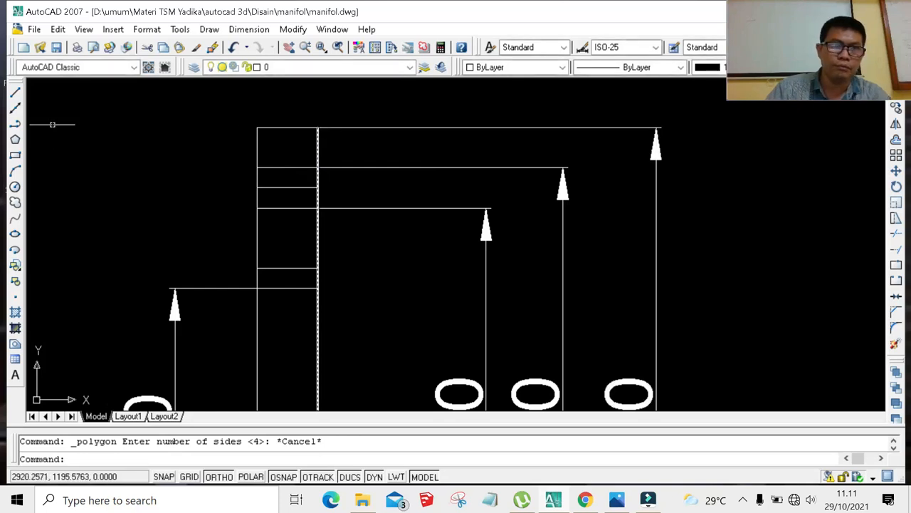
click(15, 92)
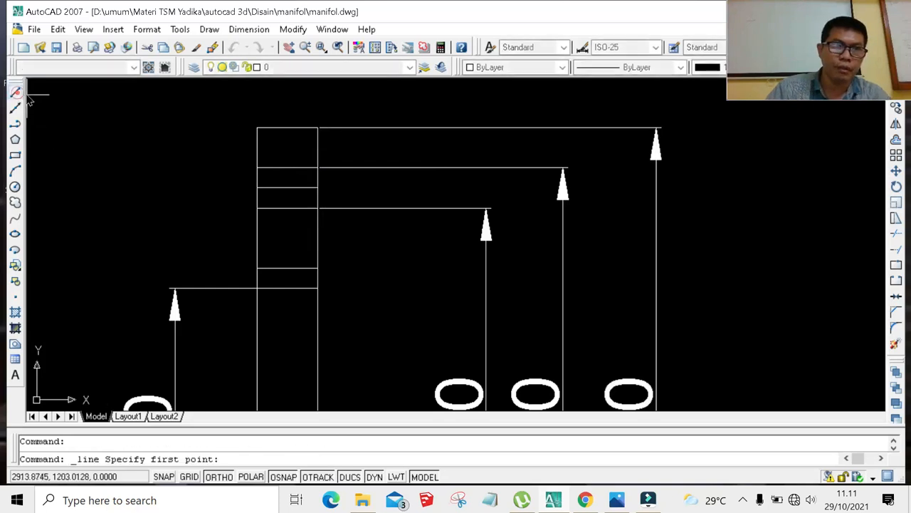
click(256, 168)
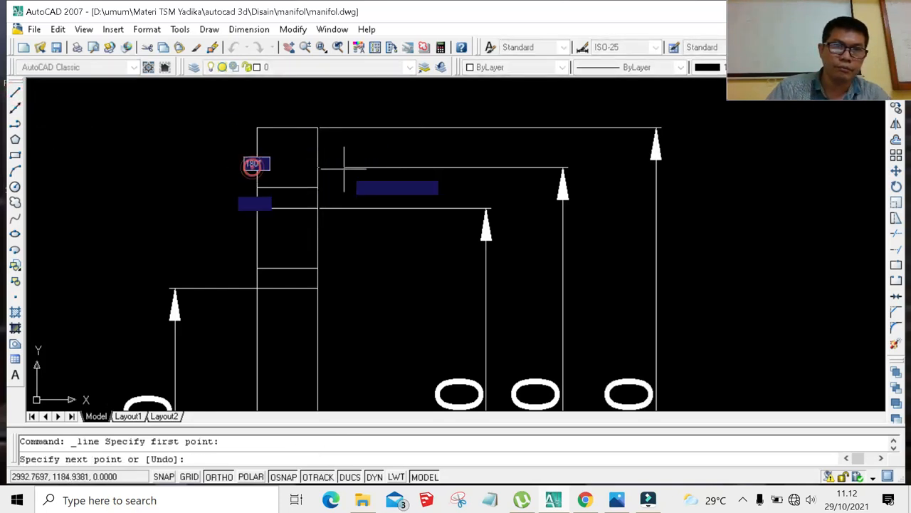
click(317, 127)
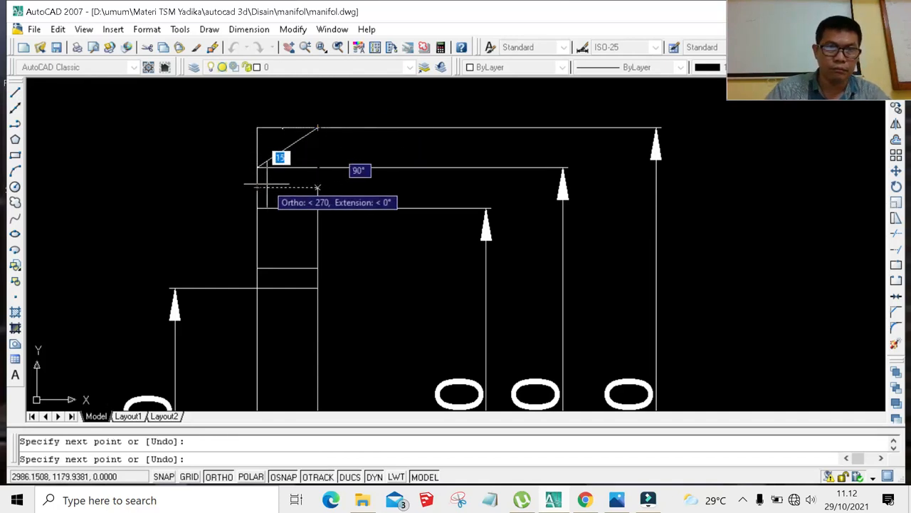
key(ctrl+z)
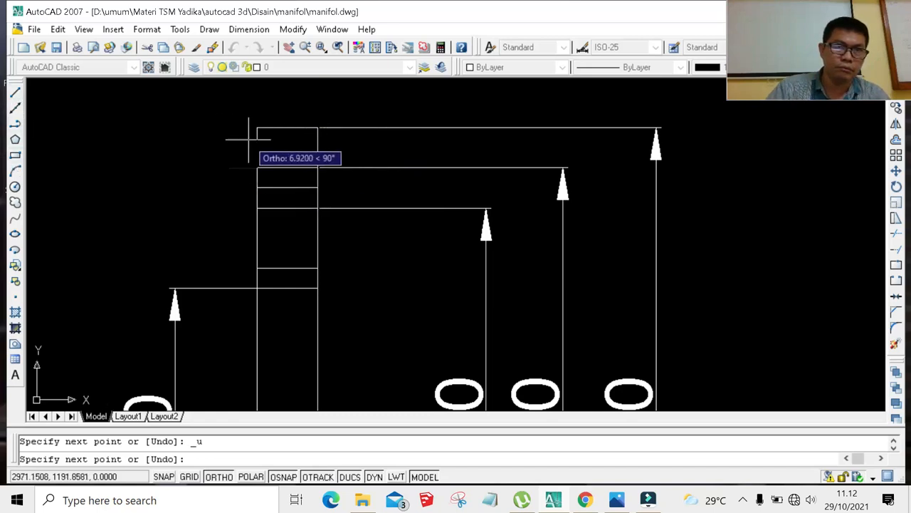
key(Escape)
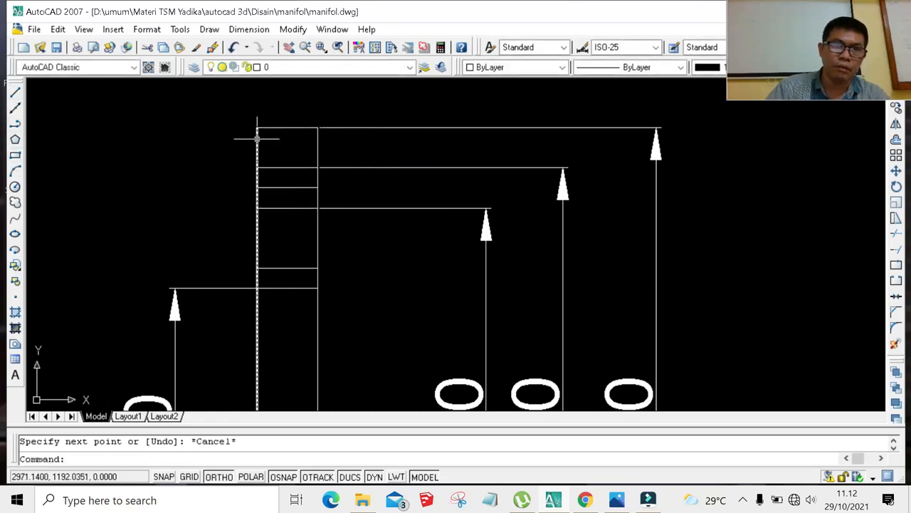
click(257, 139)
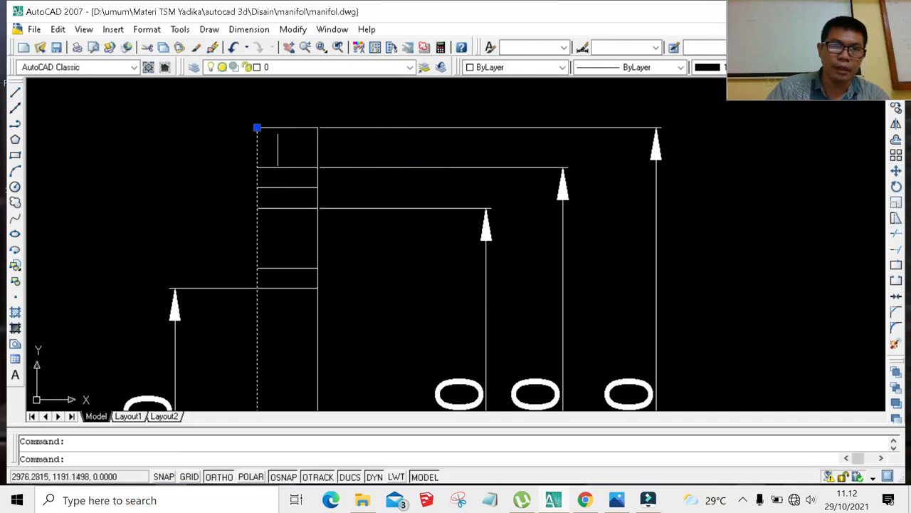
key(Escape)
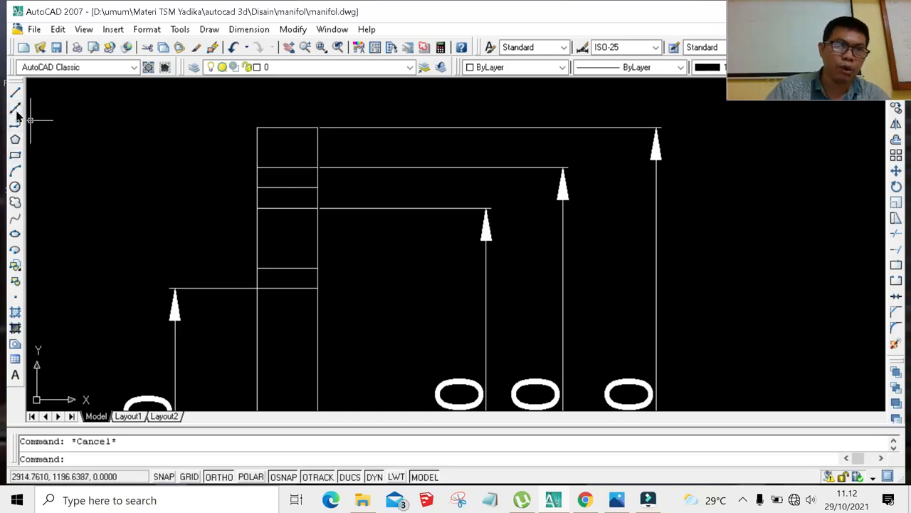
Draw a rectangle over the side view's uppermost section, from the plate's top-left corner to the hole's upper edge at the plate's right side.
click(15, 156)
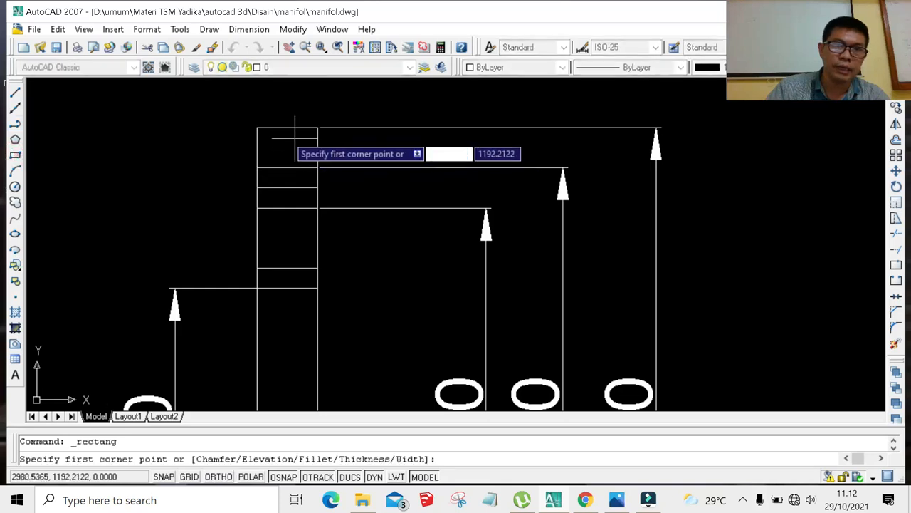
click(258, 128)
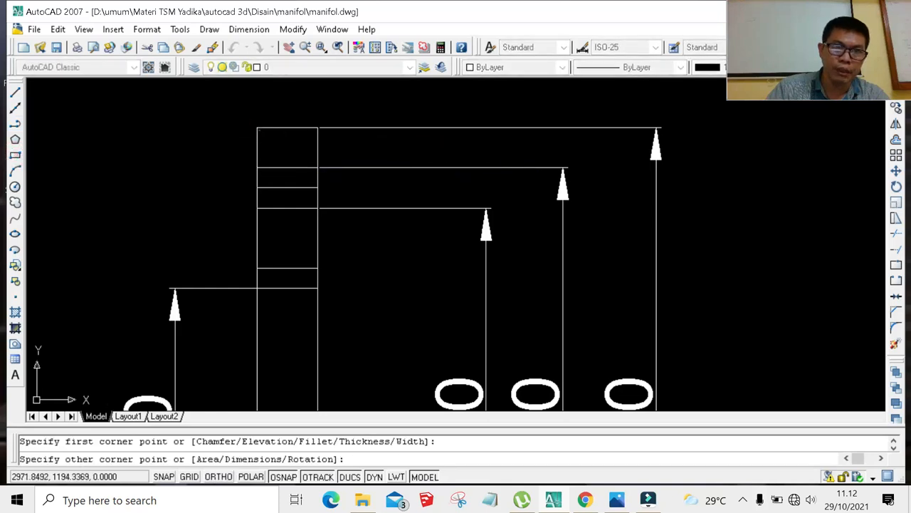
click(317, 168)
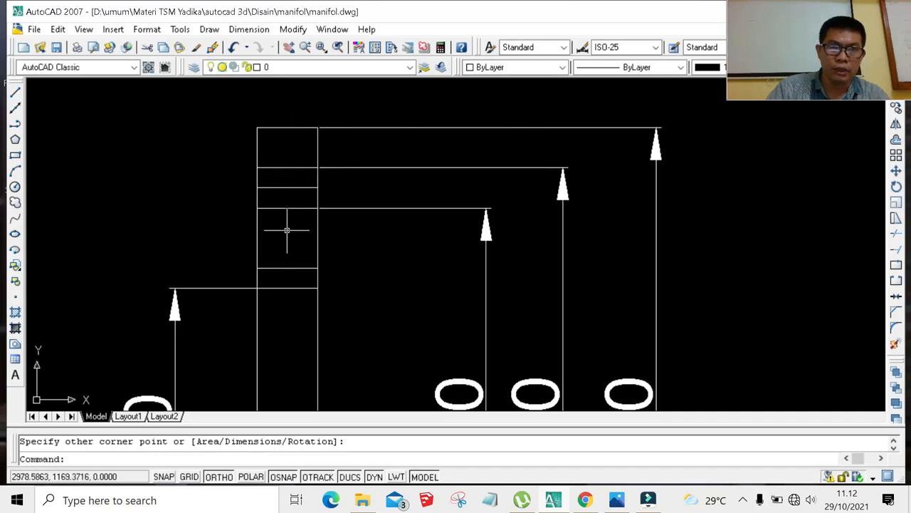
Draw a rectangle across the side view's plate, from the upper hole's lower edge down to the next horizontal line above the 70 bore.
scroll(313, 224, down, 3)
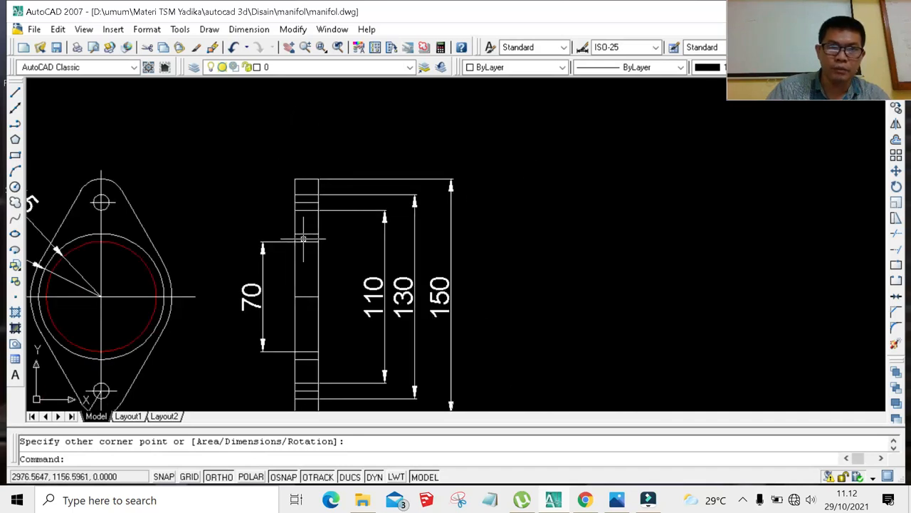
scroll(306, 232, up, 2)
scroll(311, 211, up, 2)
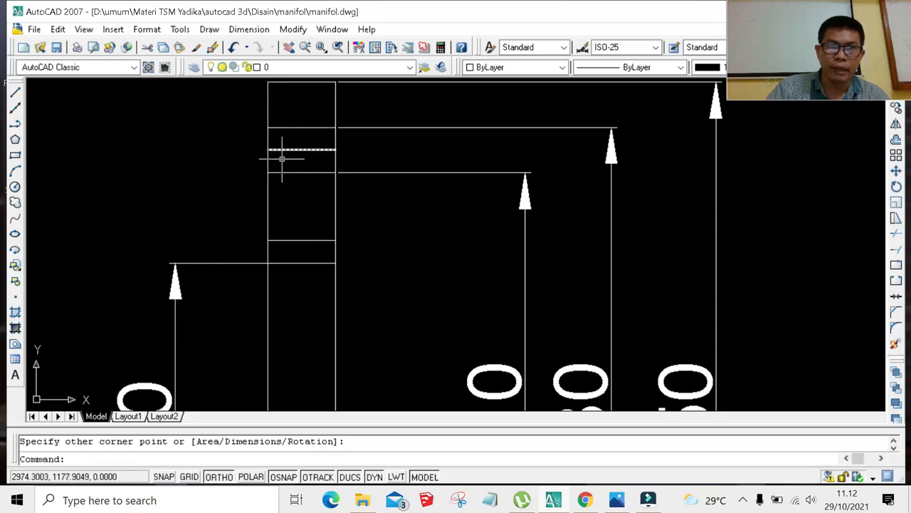
click(15, 157)
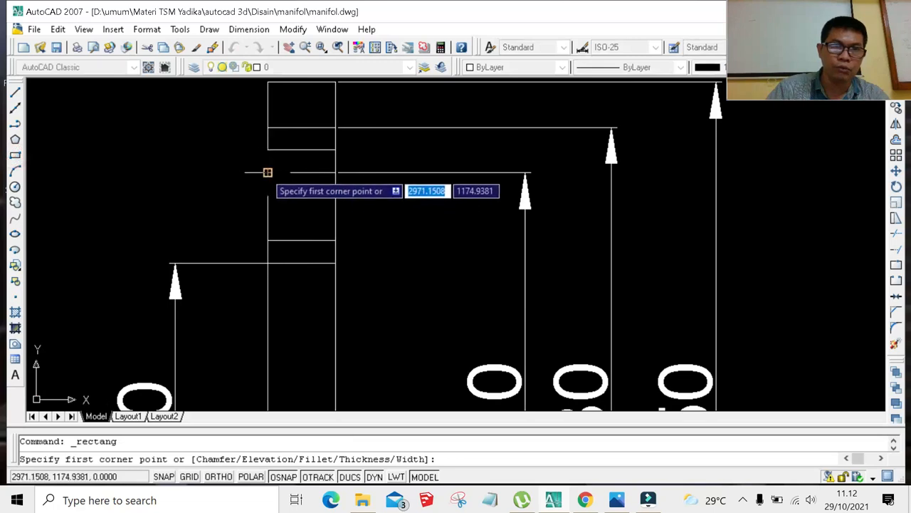
click(268, 172)
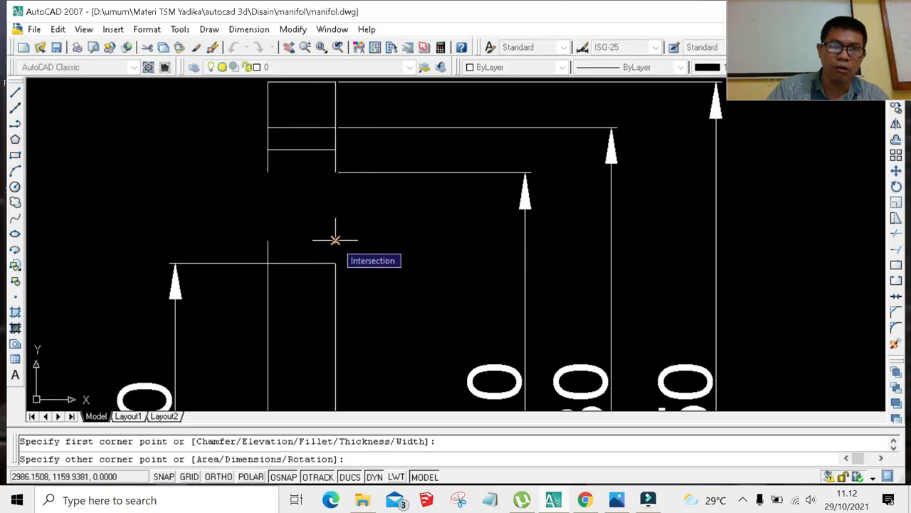
click(335, 240)
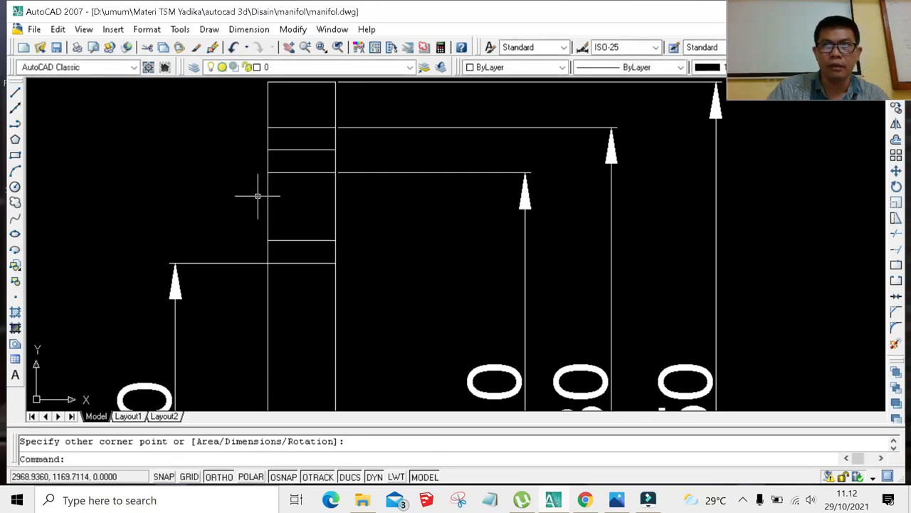
Draw a rectangle over the side view's narrow section between the previous rectangle's lower edge and the upper edge of the 70 bore.
scroll(258, 193, down, 4)
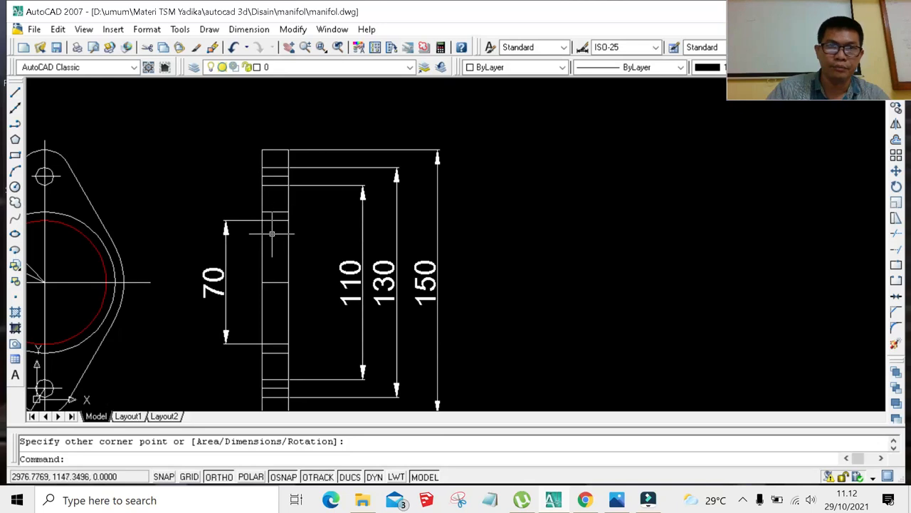
scroll(271, 233, up, 3)
click(16, 156)
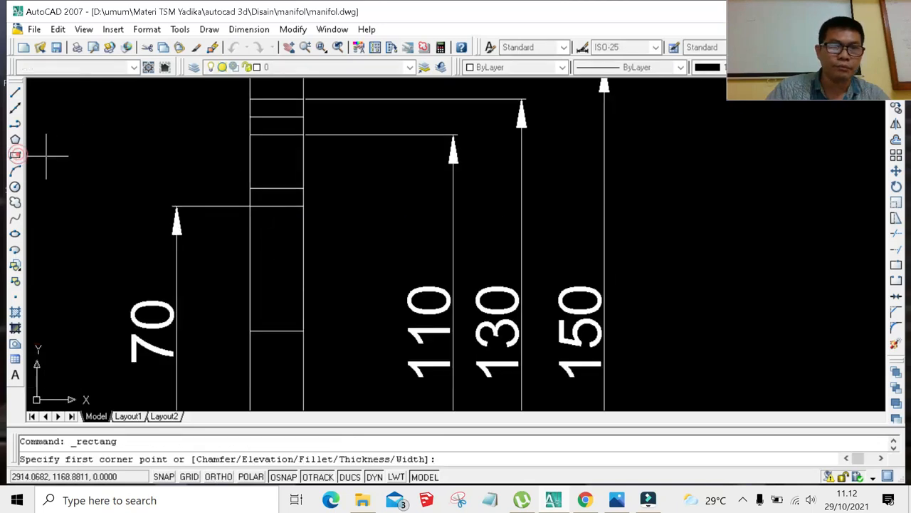
click(250, 188)
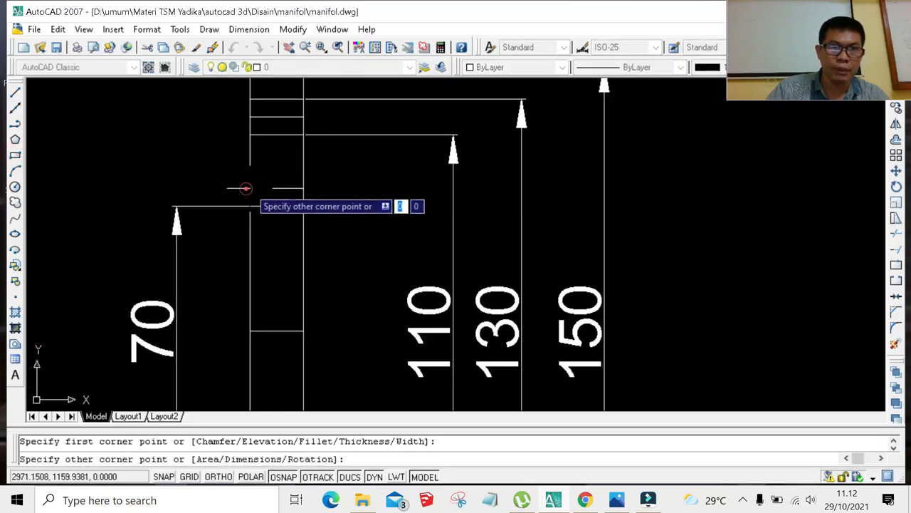
click(303, 207)
scroll(294, 207, down, 8)
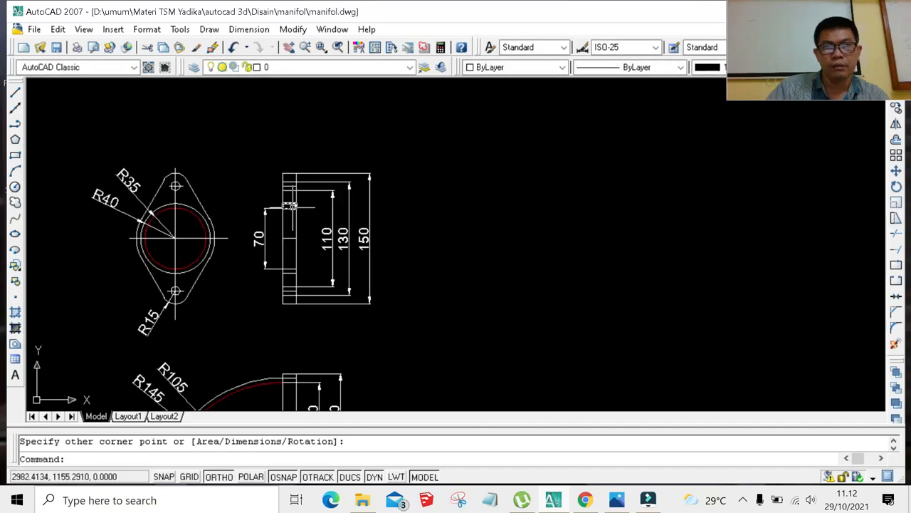
Set up a hatch with pattern ANSI31, angle 15 and scale 0.5.
scroll(294, 207, up, 6)
scroll(299, 193, up, 4)
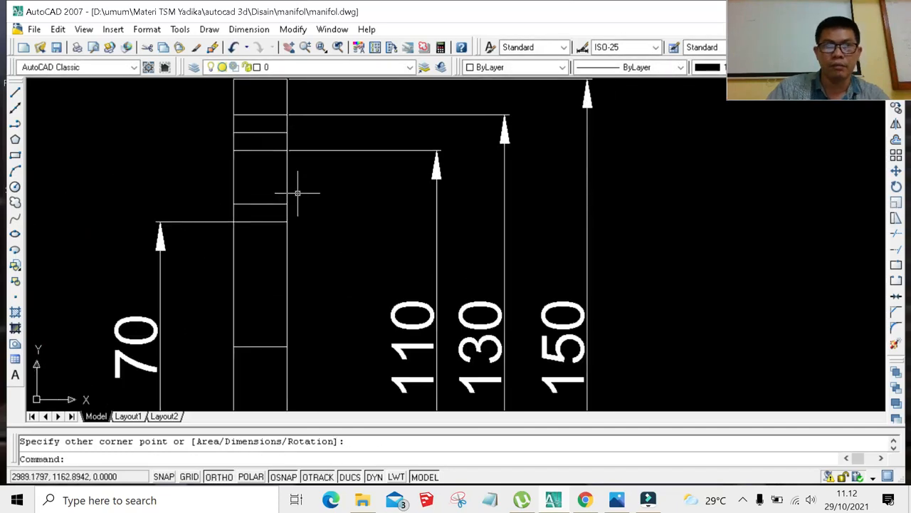
scroll(299, 193, down, 3)
scroll(293, 158, up, 1)
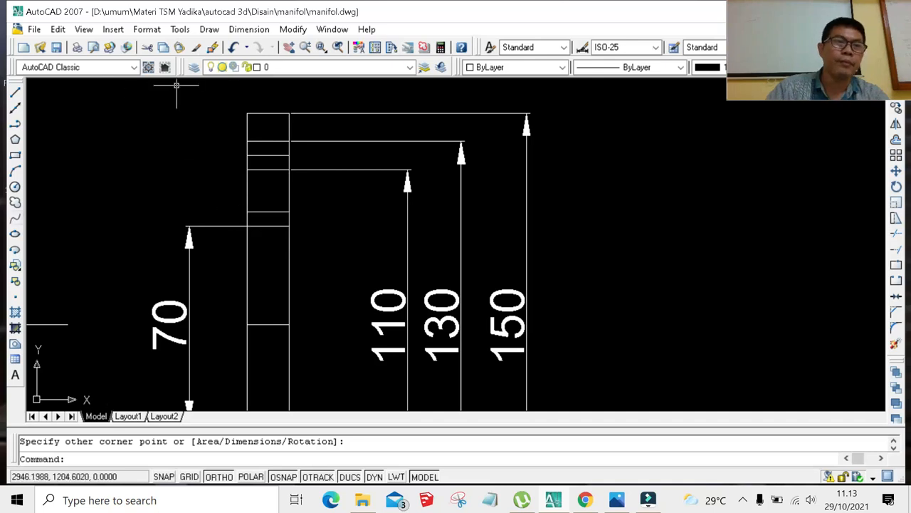
click(15, 315)
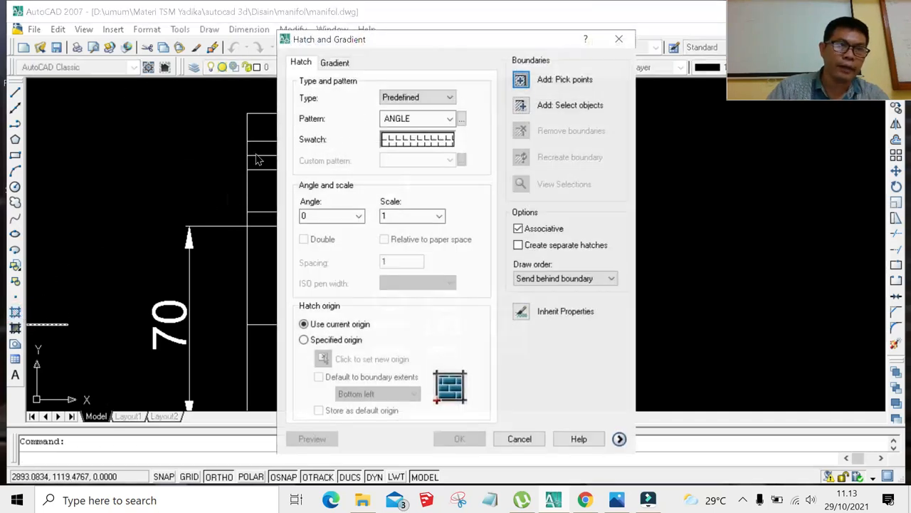
click(449, 118)
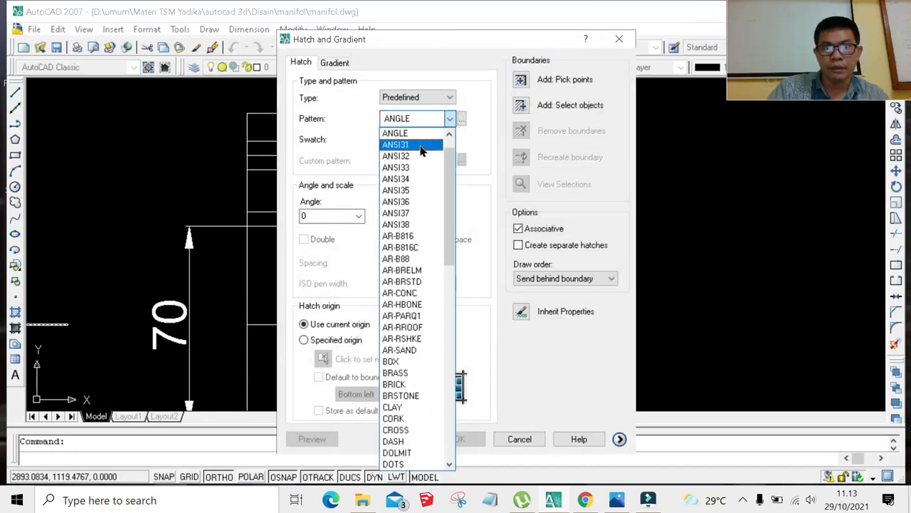
click(420, 146)
click(359, 216)
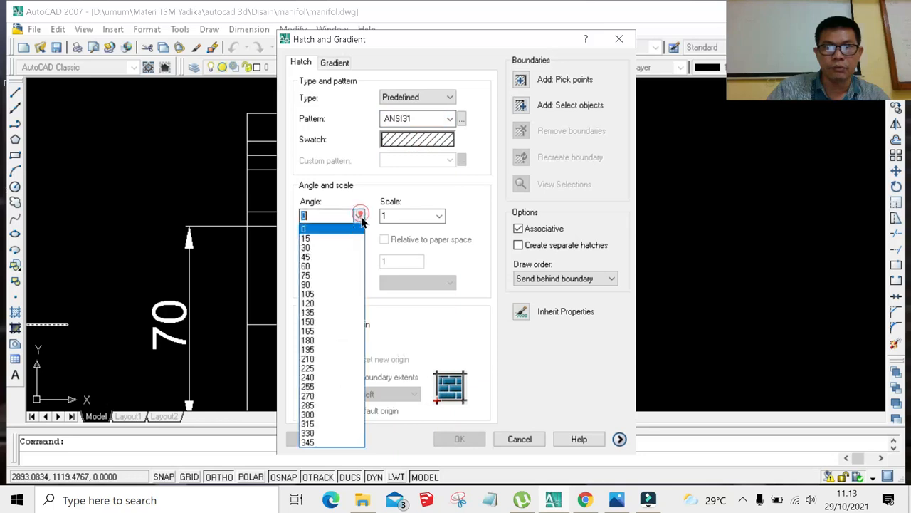
click(324, 238)
click(439, 217)
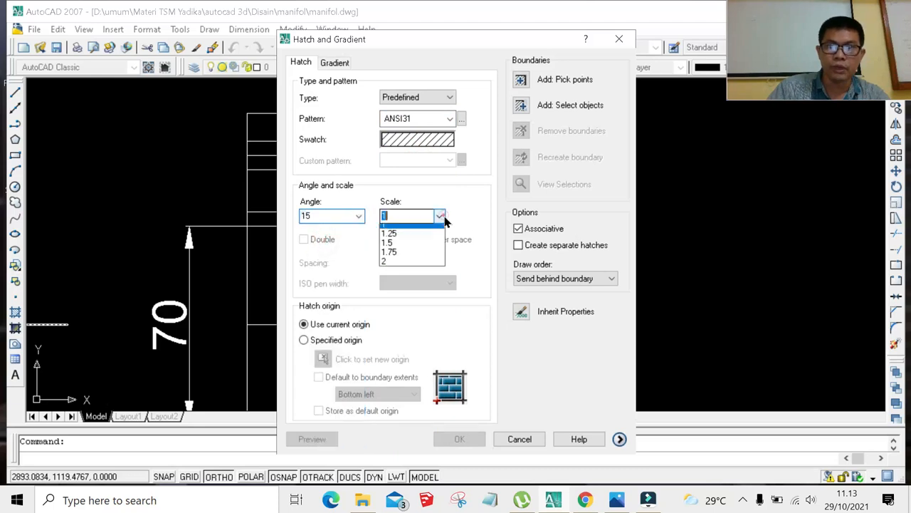
click(405, 238)
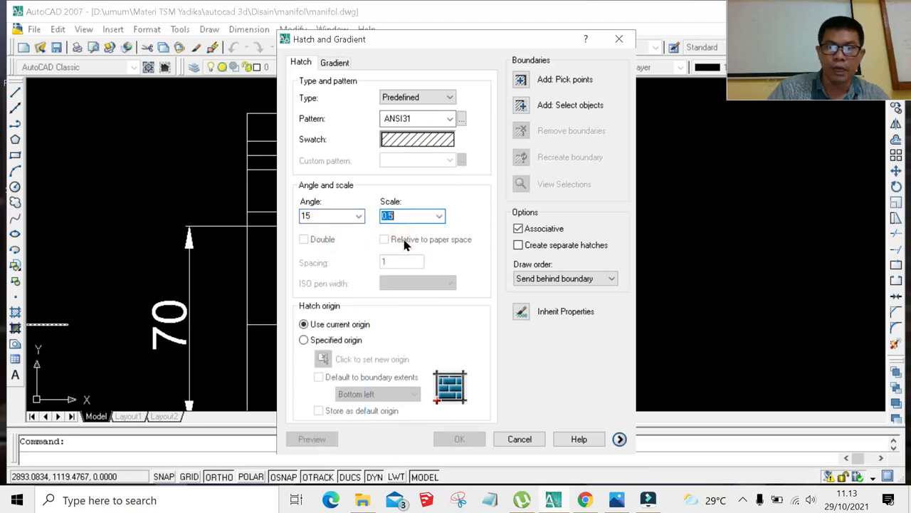
Apply the hatch inside the uppermost rectangle of the flange's side view.
click(520, 79)
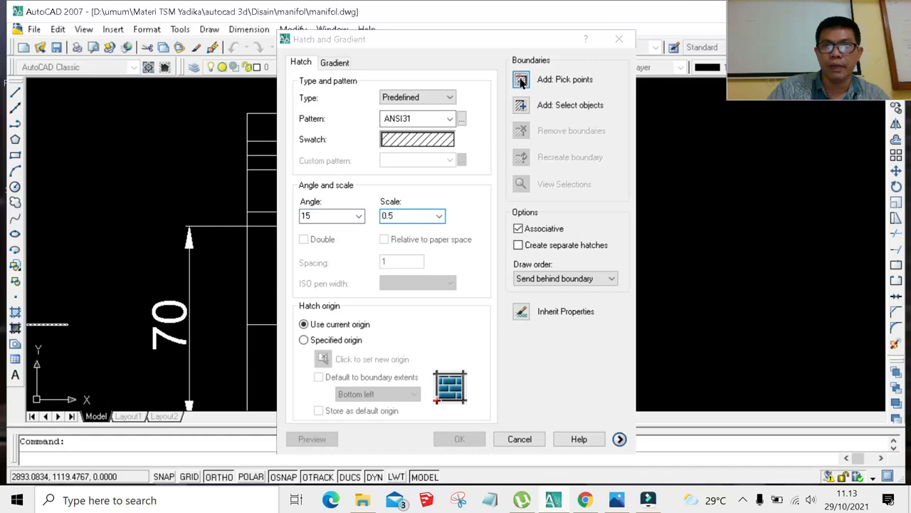
click(271, 122)
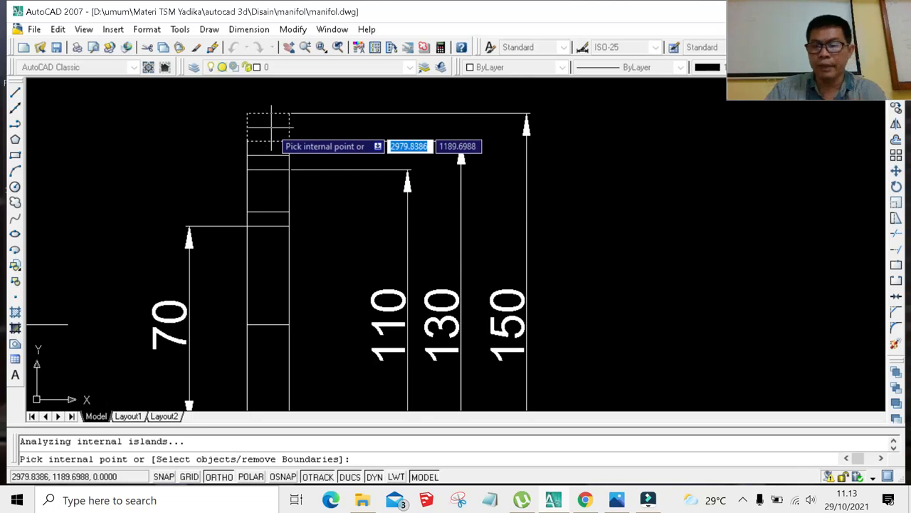
key(Return)
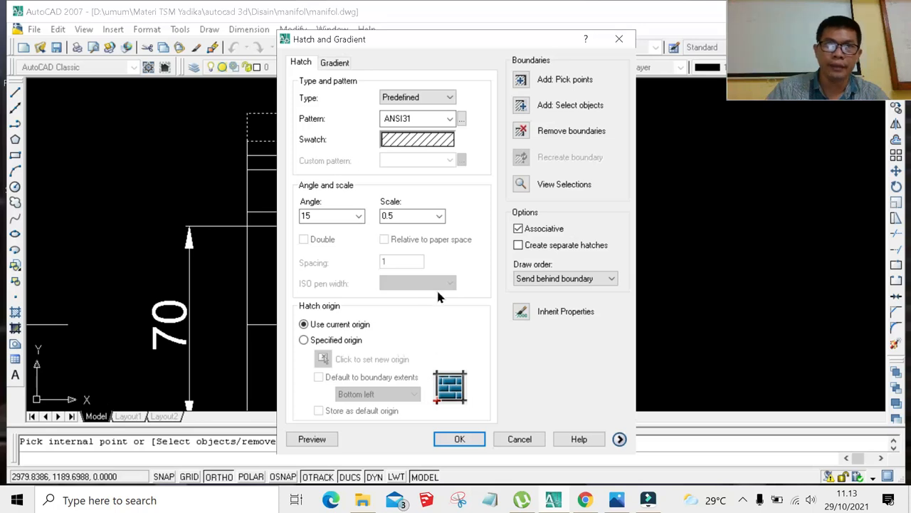
click(460, 439)
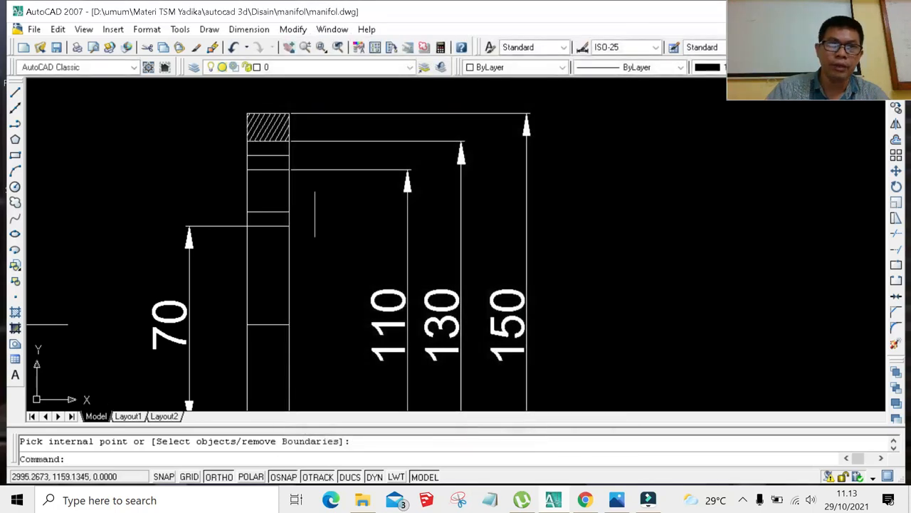
Change the colour of the uppermost section's hatch and its surrounding rectangle to Red.
scroll(263, 127, up, 2)
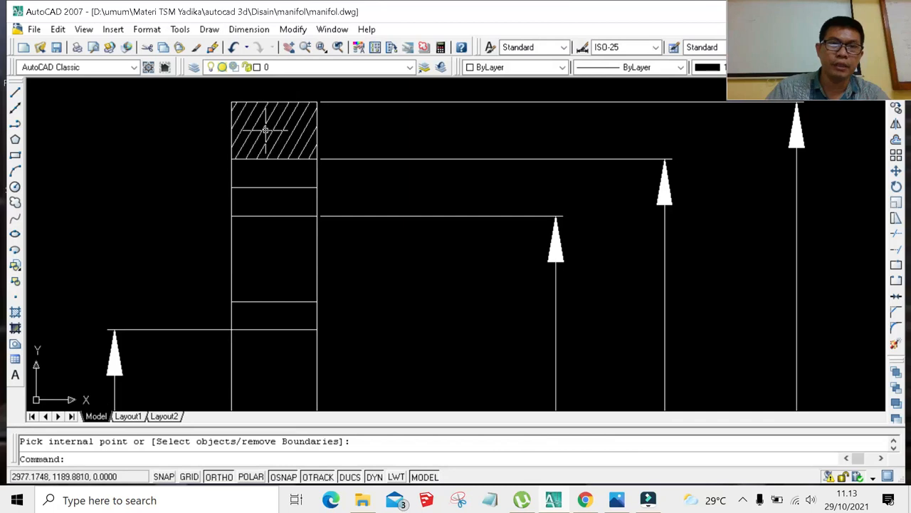
scroll(289, 196, down, 1)
scroll(285, 200, up, 2)
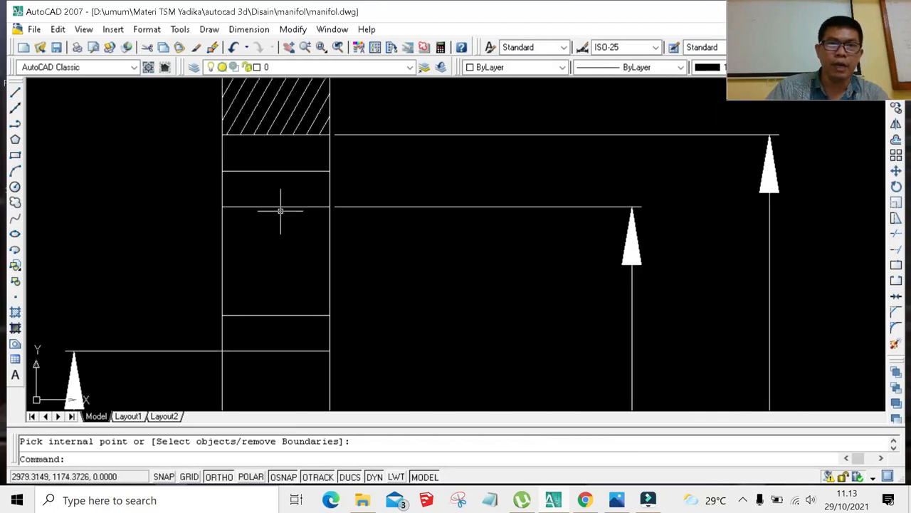
scroll(276, 178, down, 3)
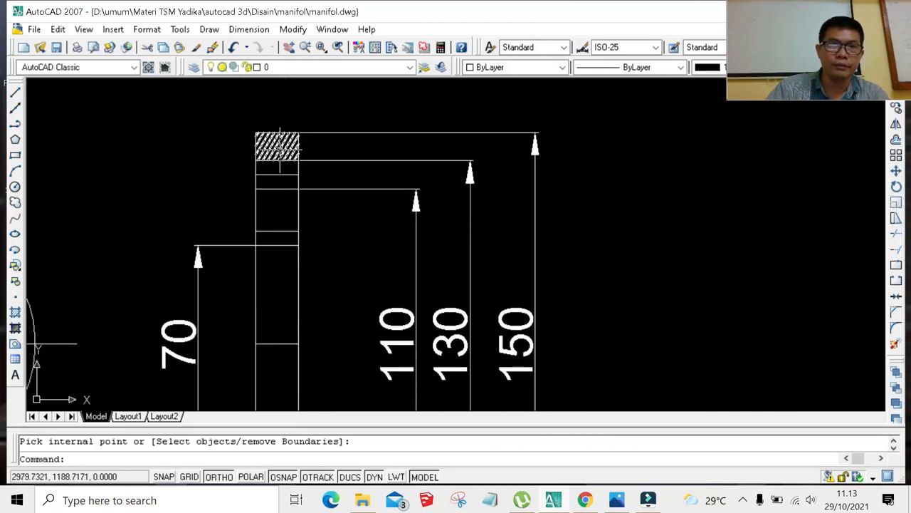
click(277, 146)
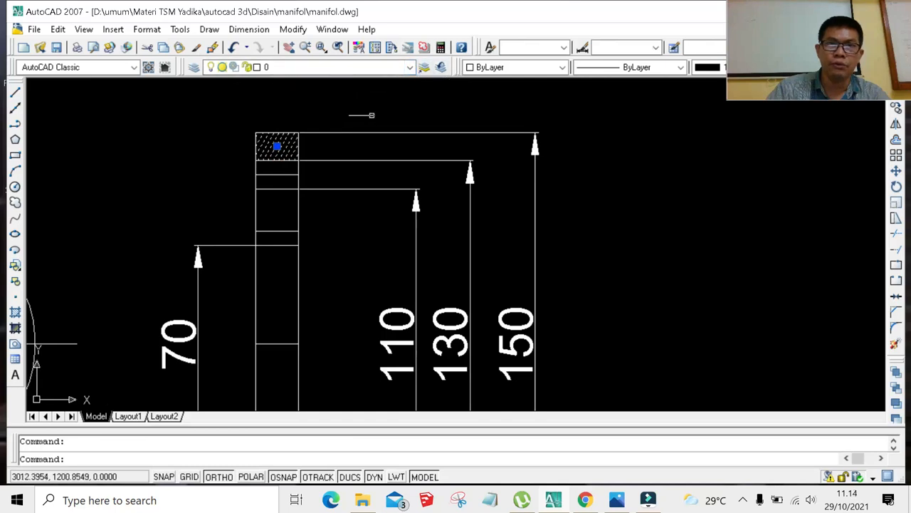
click(562, 67)
click(497, 106)
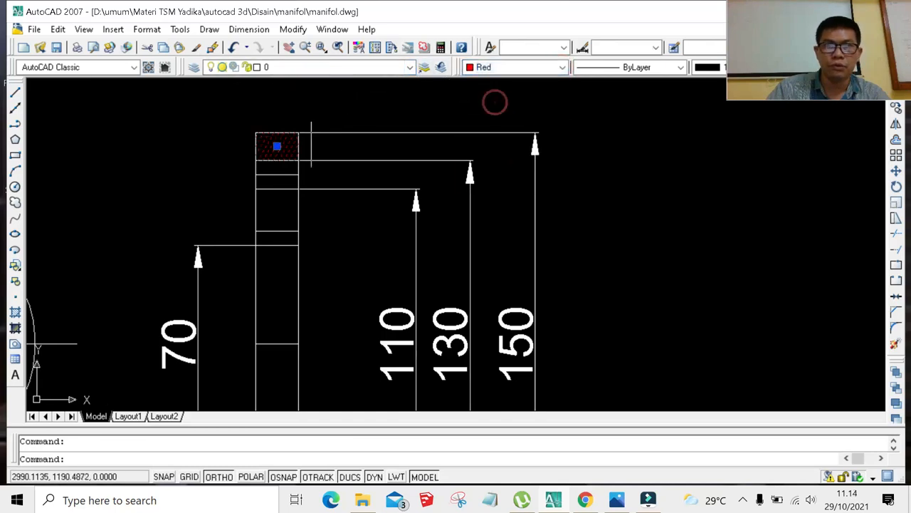
click(298, 148)
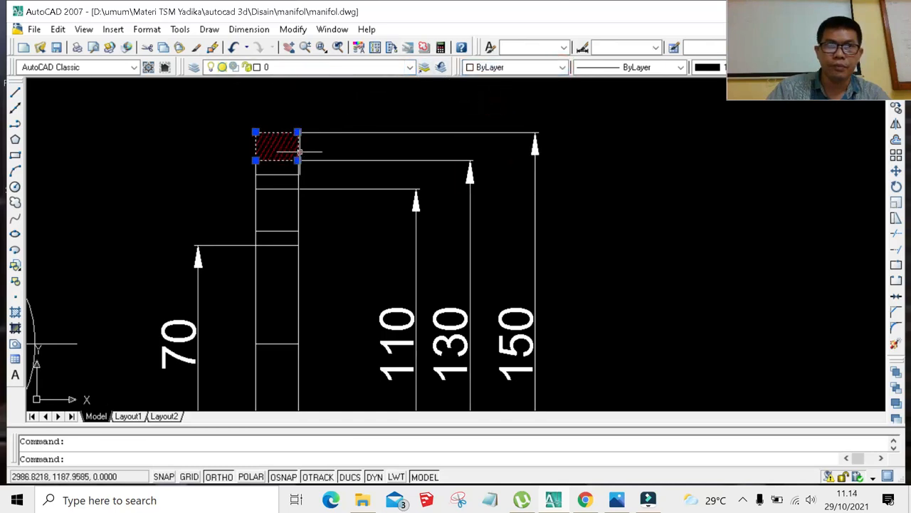
click(562, 67)
click(511, 104)
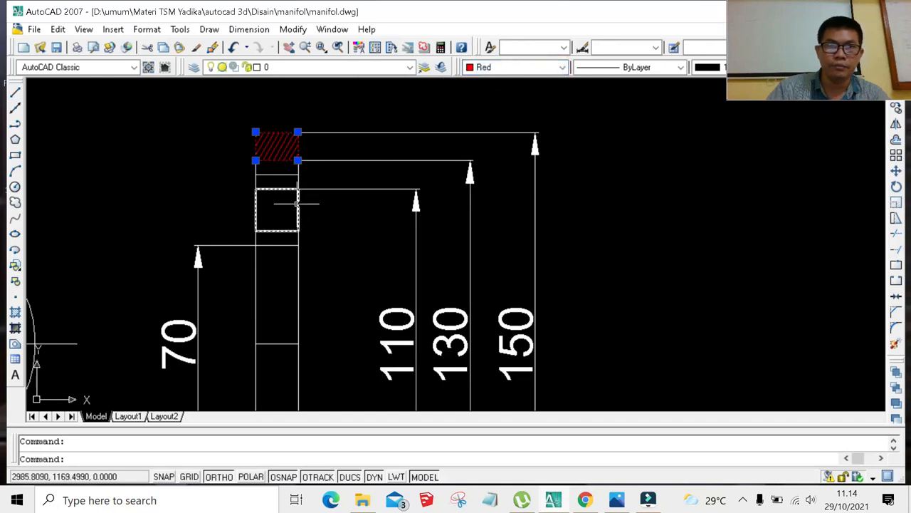
Hatch the rectangle below the side view's upper hole with ANSI31 at angle 15 and scale 0.5.
scroll(299, 201, up, 3)
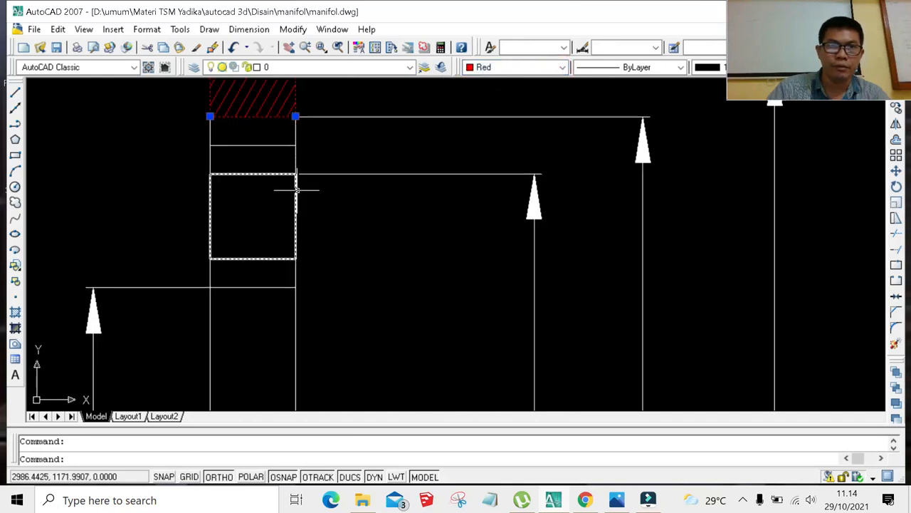
click(299, 187)
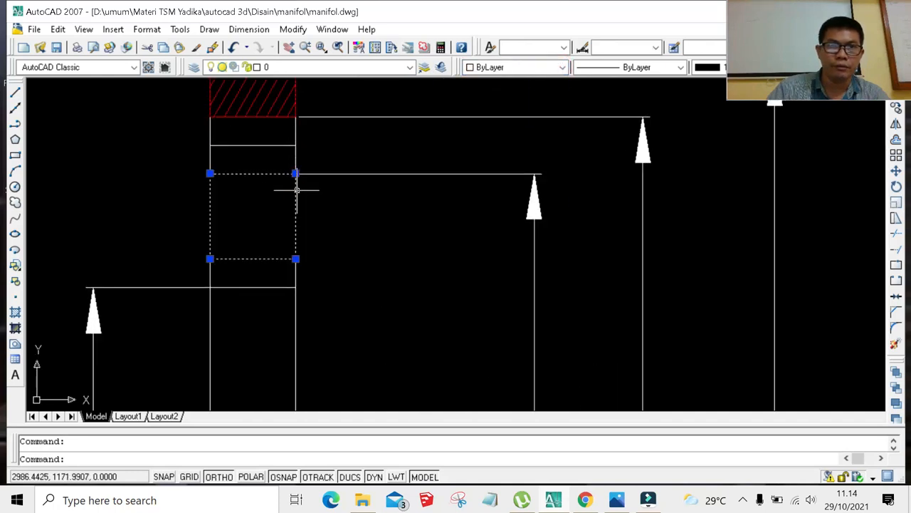
click(14, 315)
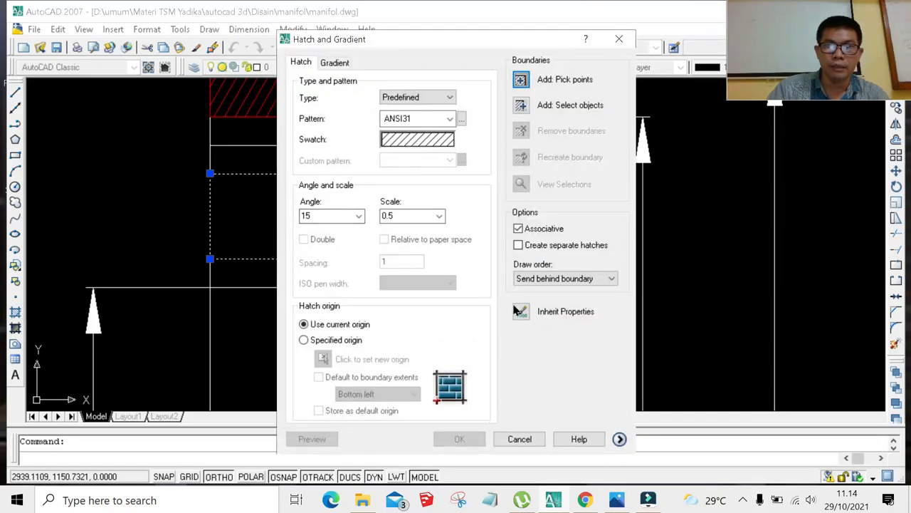
click(521, 80)
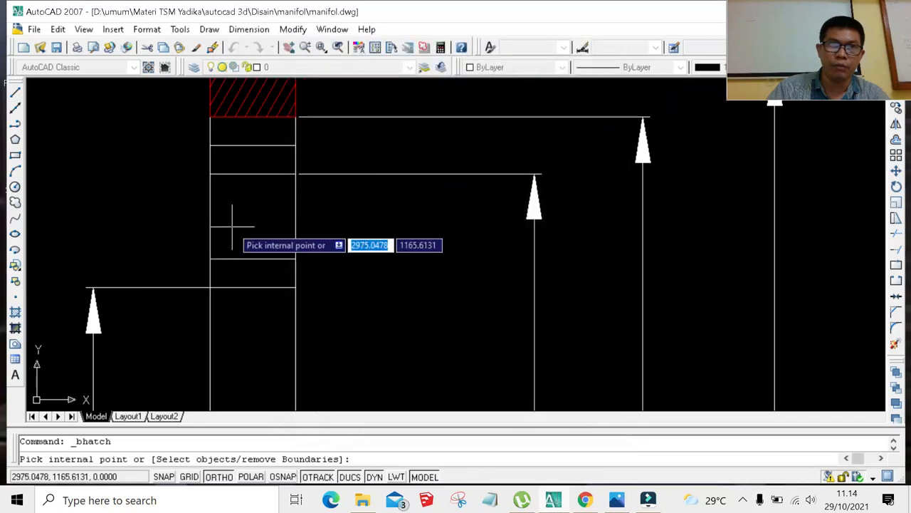
key(Return)
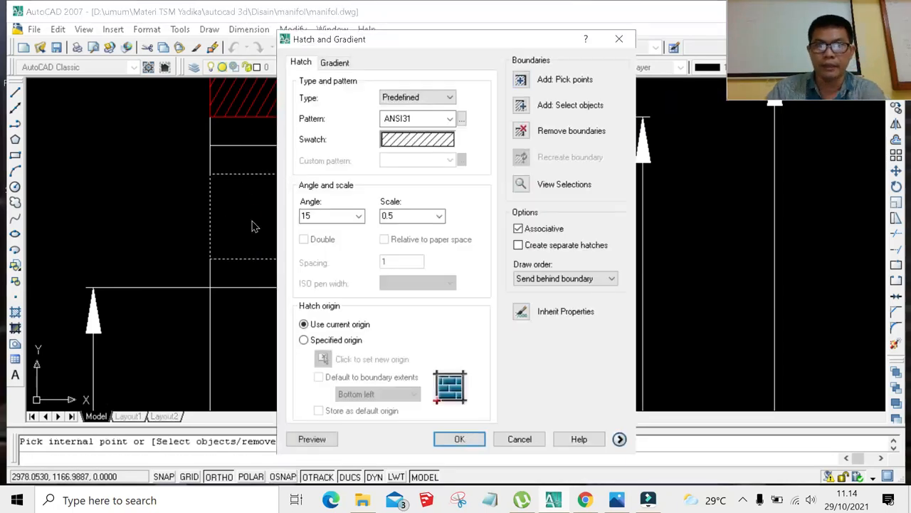
click(450, 442)
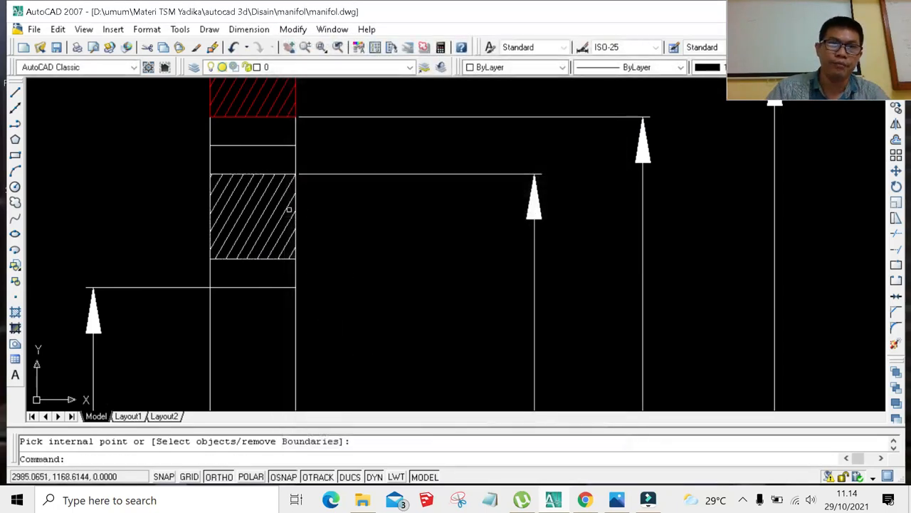
Change the hatch below the upper hole and its surrounding rectangle to Red.
click(258, 204)
click(254, 210)
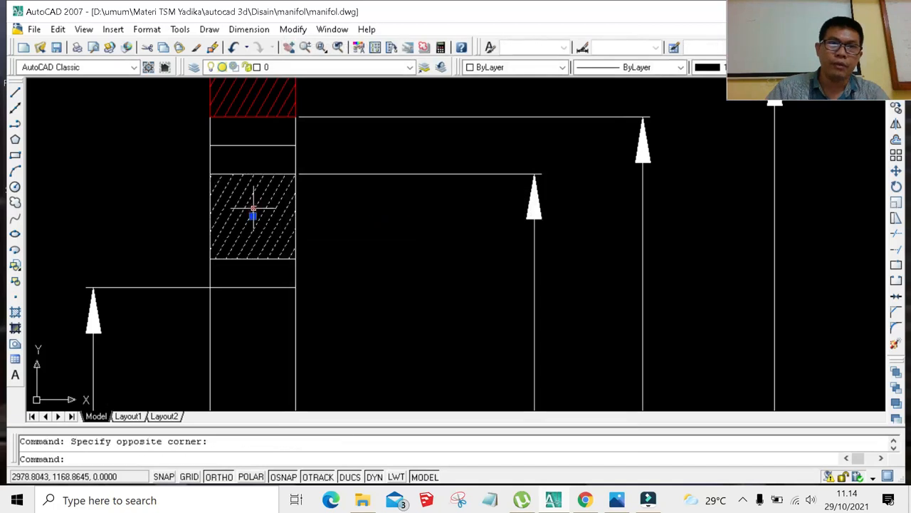
click(561, 67)
click(514, 105)
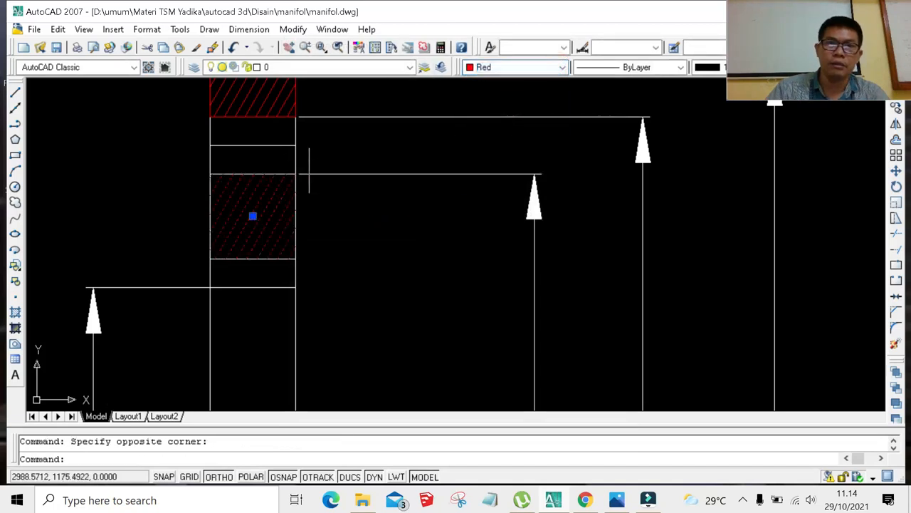
click(295, 194)
click(562, 67)
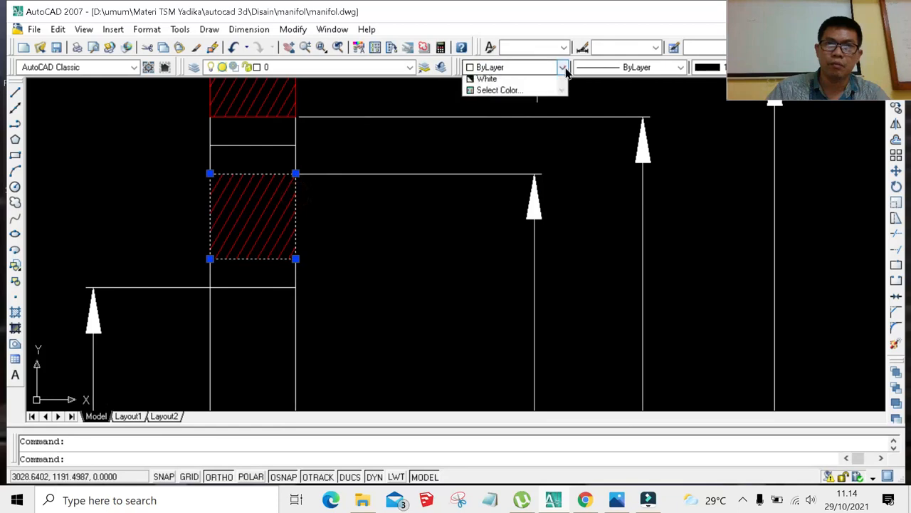
click(506, 105)
Hatch the thin rectangle beneath the side view's upper red sections with ANSI31 at angle 105 and scale 0.5.
scroll(299, 173, down, 5)
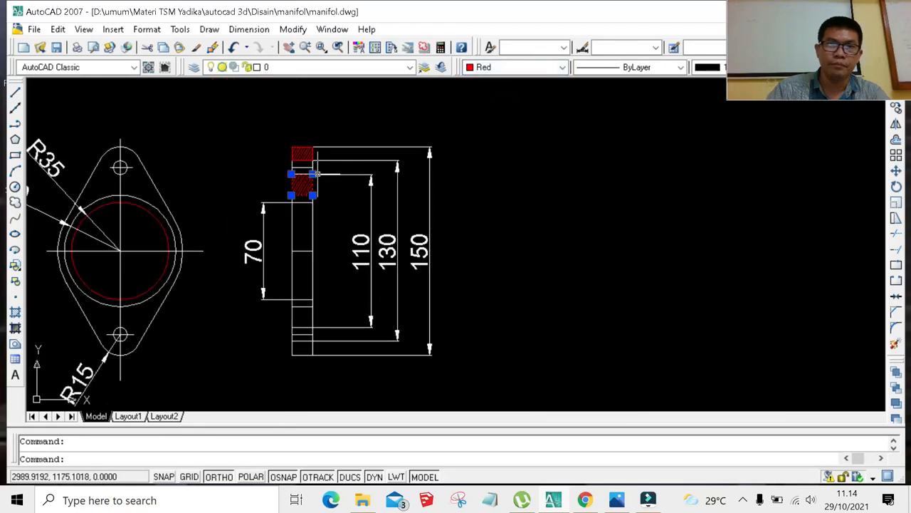
scroll(312, 215, up, 5)
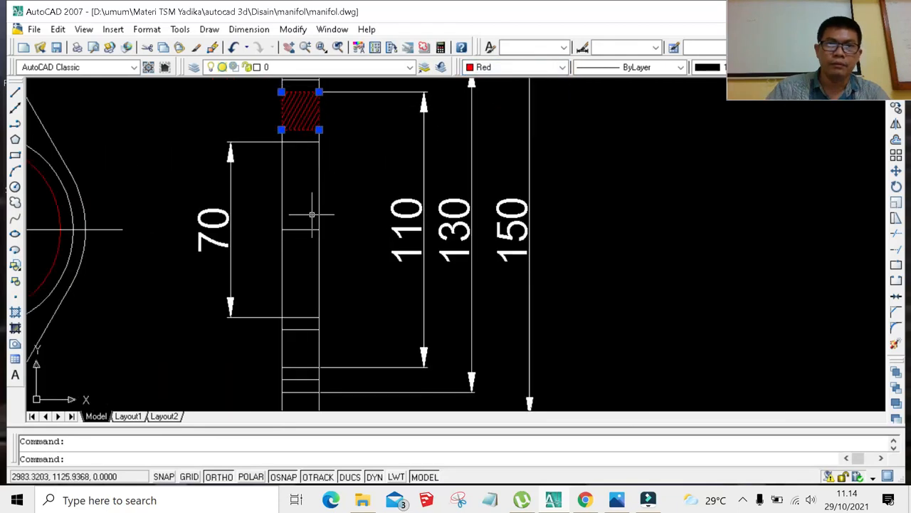
scroll(319, 139, up, 3)
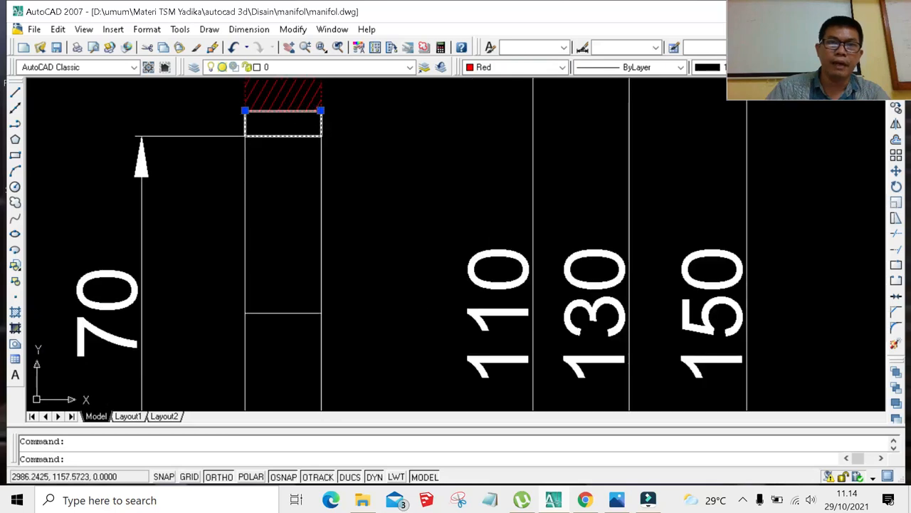
click(321, 126)
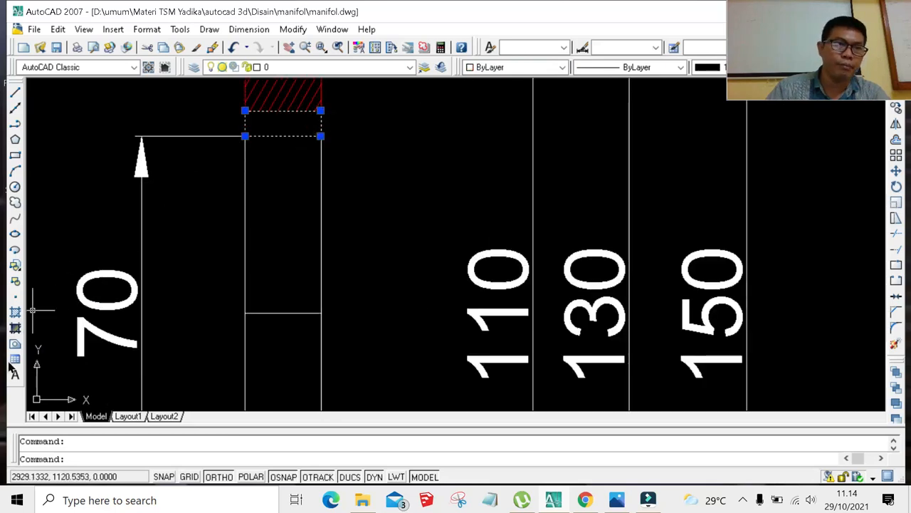
click(14, 314)
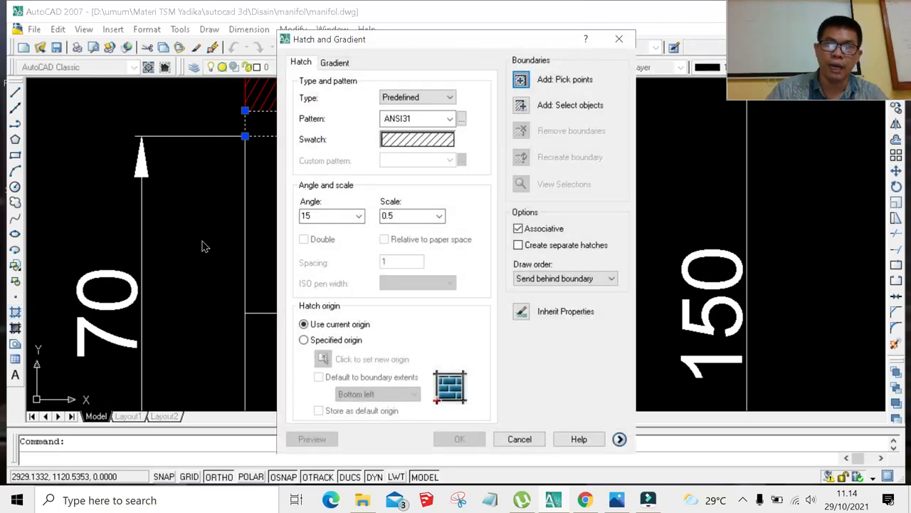
click(358, 217)
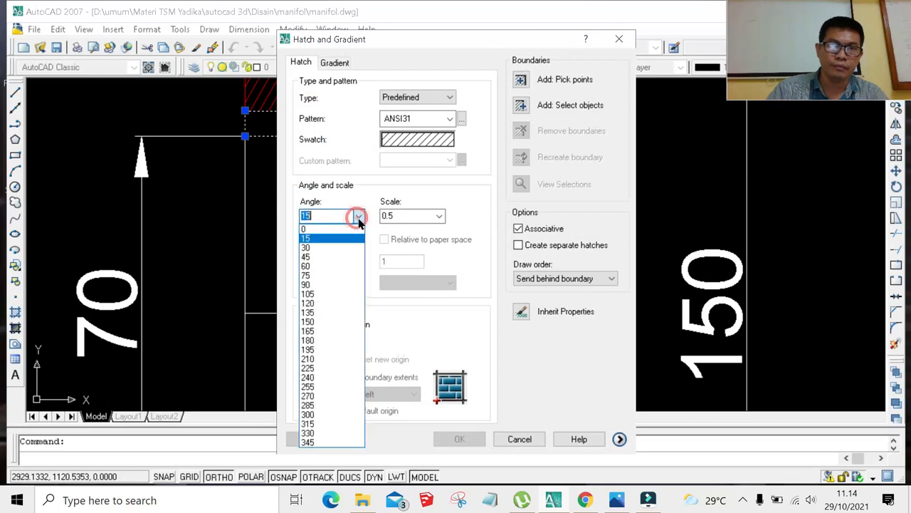
click(321, 294)
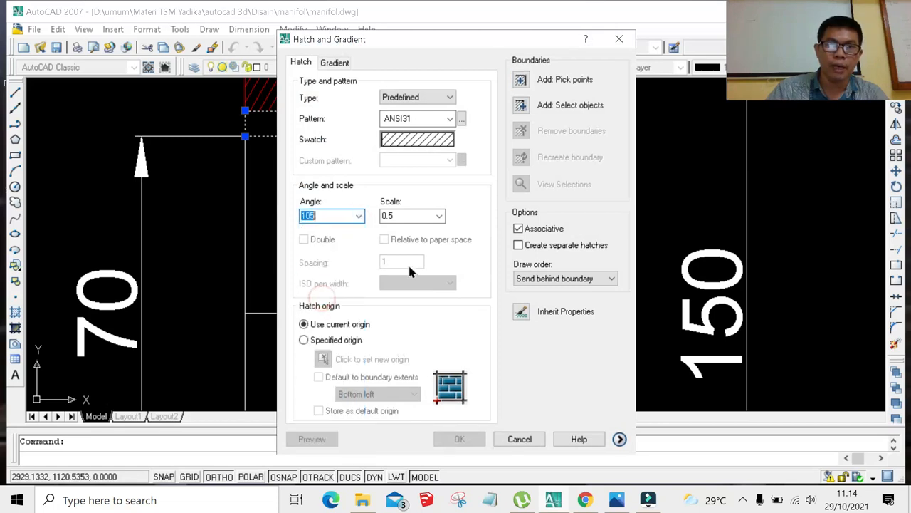
click(534, 80)
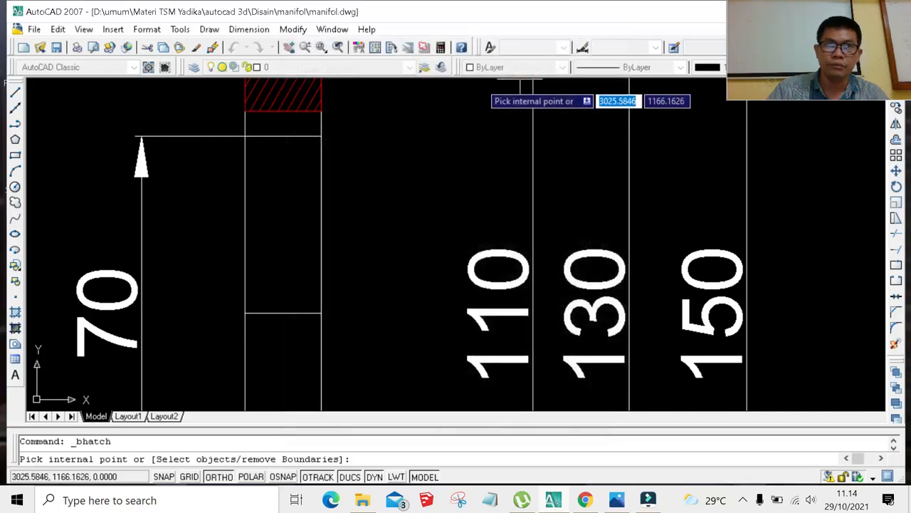
click(305, 125)
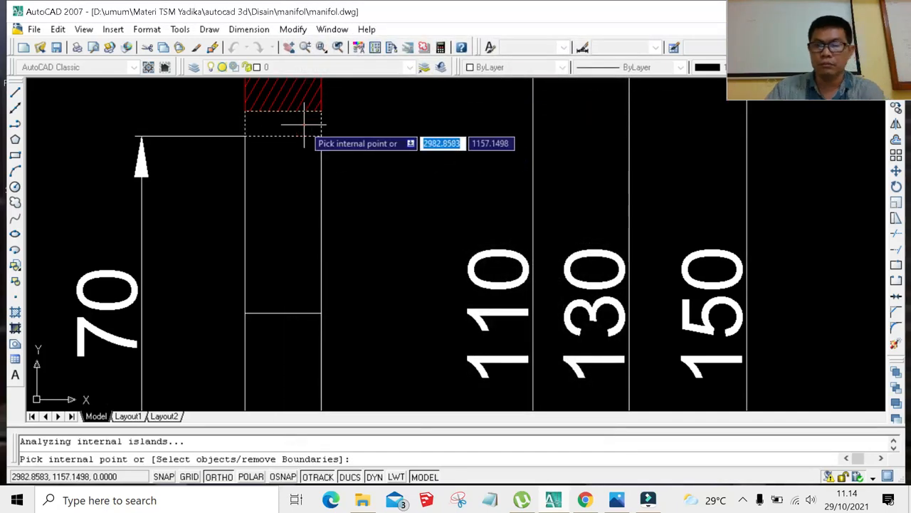
key(Return)
click(473, 440)
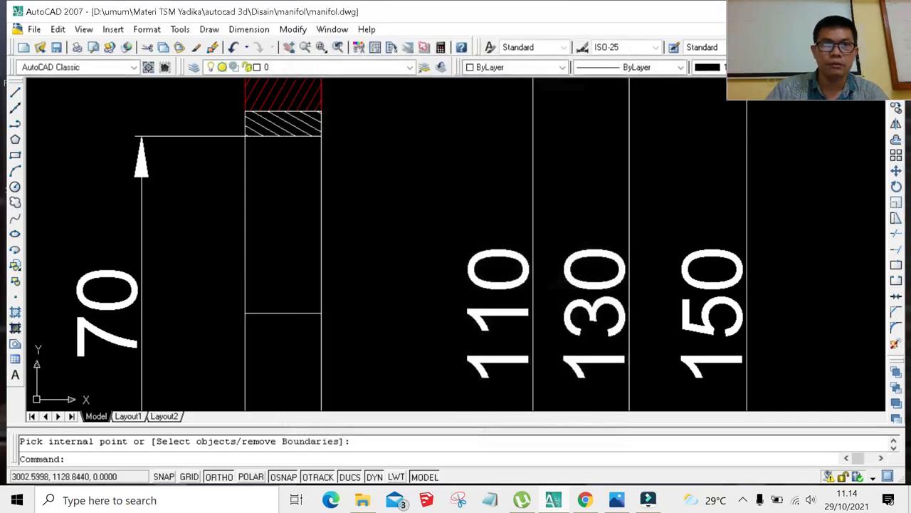
Change the colour of the thin section's new hatch and its surrounding rectangle to Green.
click(280, 124)
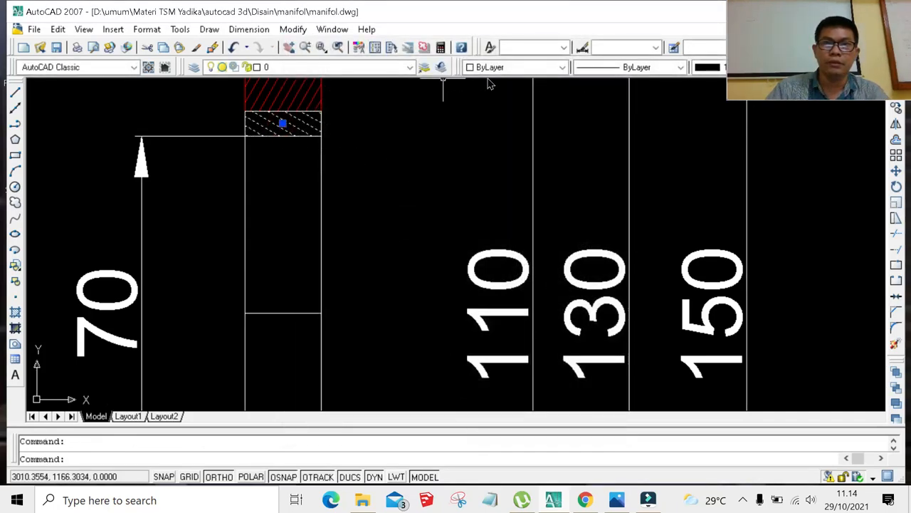
click(562, 67)
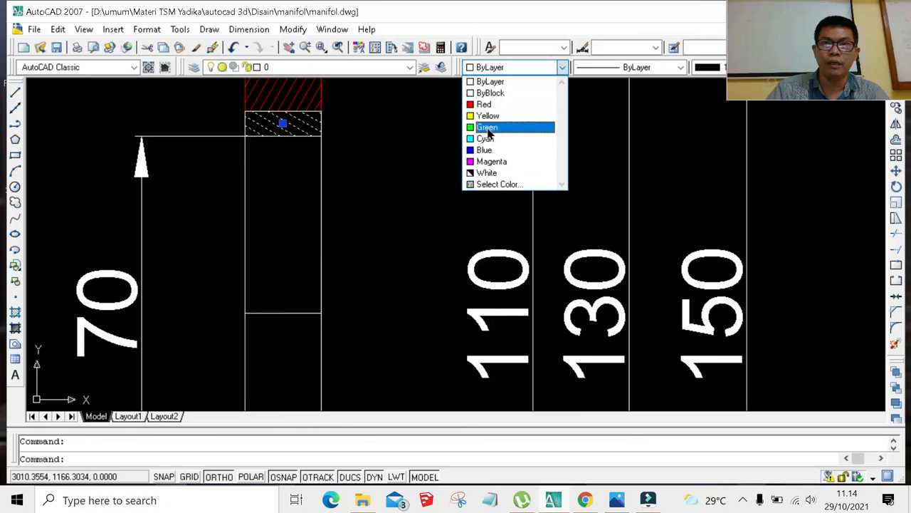
click(487, 126)
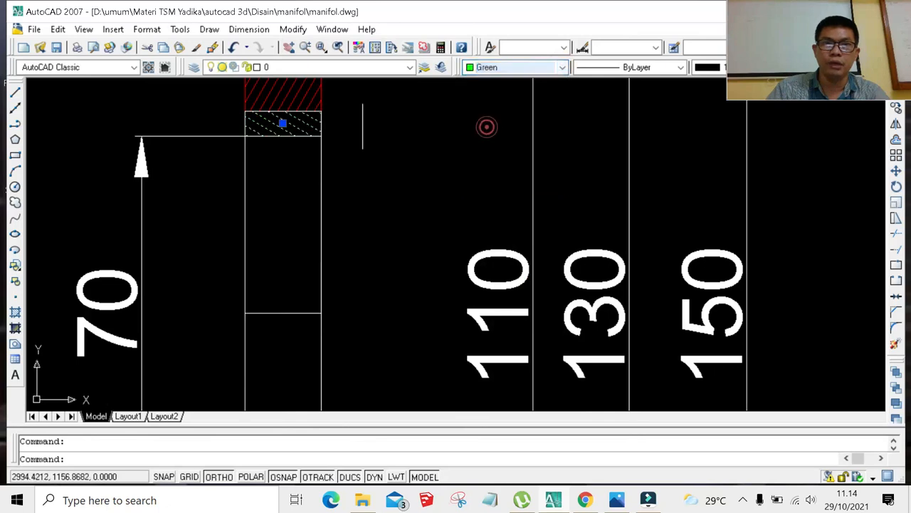
click(320, 123)
click(563, 67)
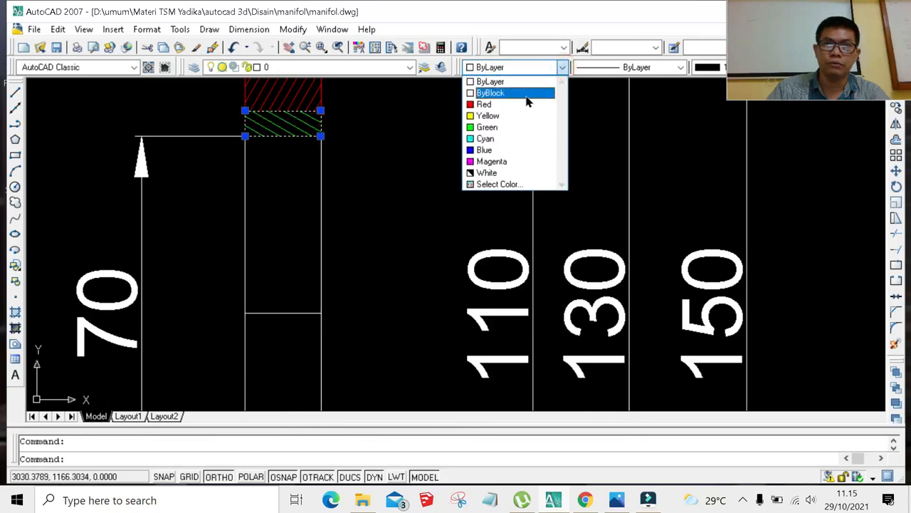
click(502, 129)
Change the linetype of the upper hole's centre line in the side view to the dash-dot ACAD_ISO04W100.
scroll(407, 168, down, 8)
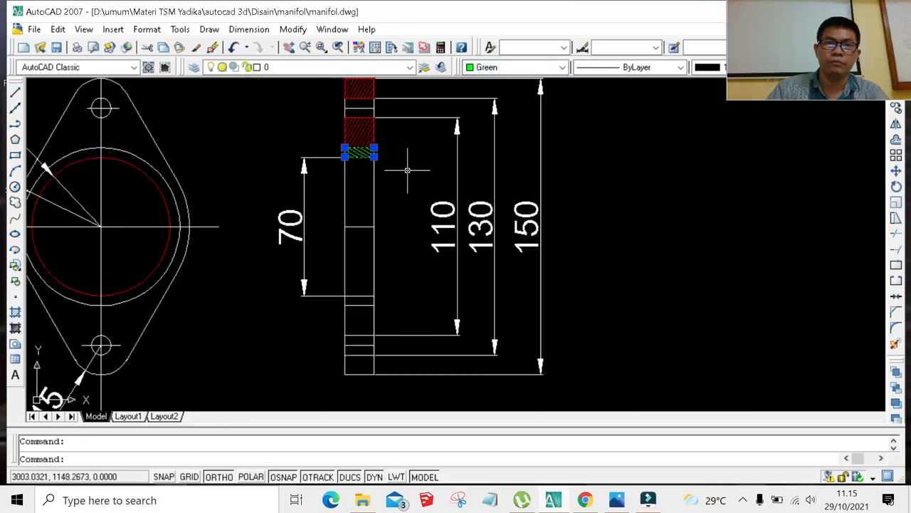
scroll(403, 151, up, 5)
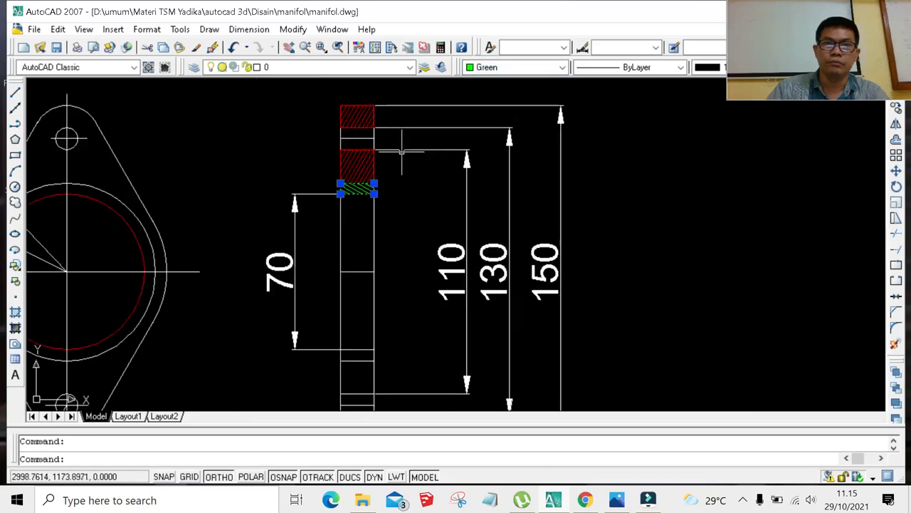
click(349, 137)
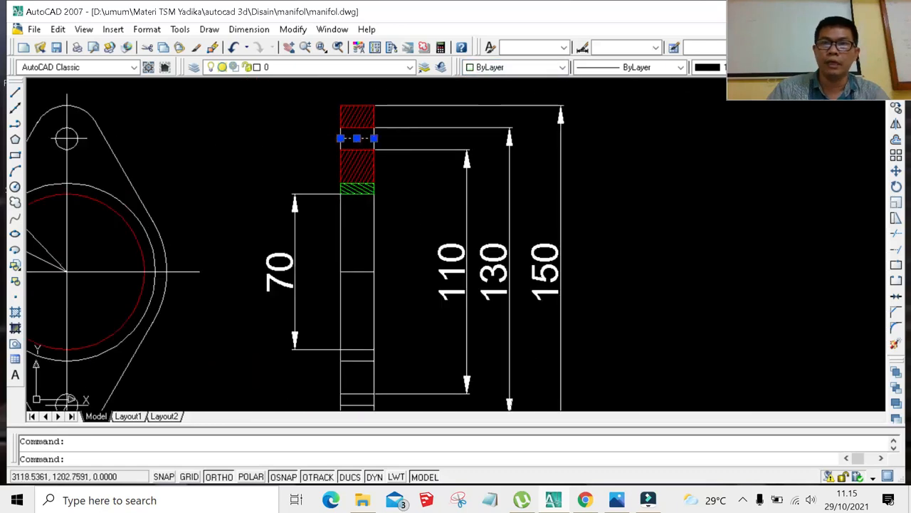
click(680, 67)
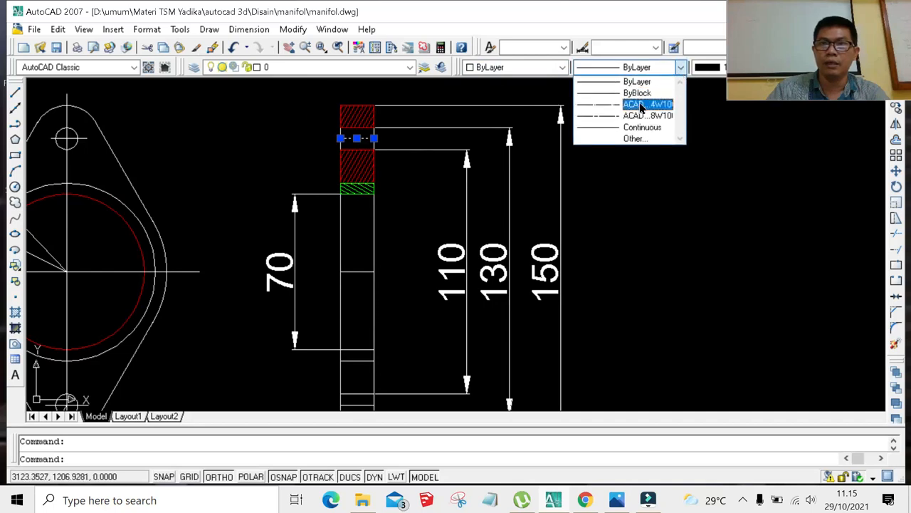
click(642, 104)
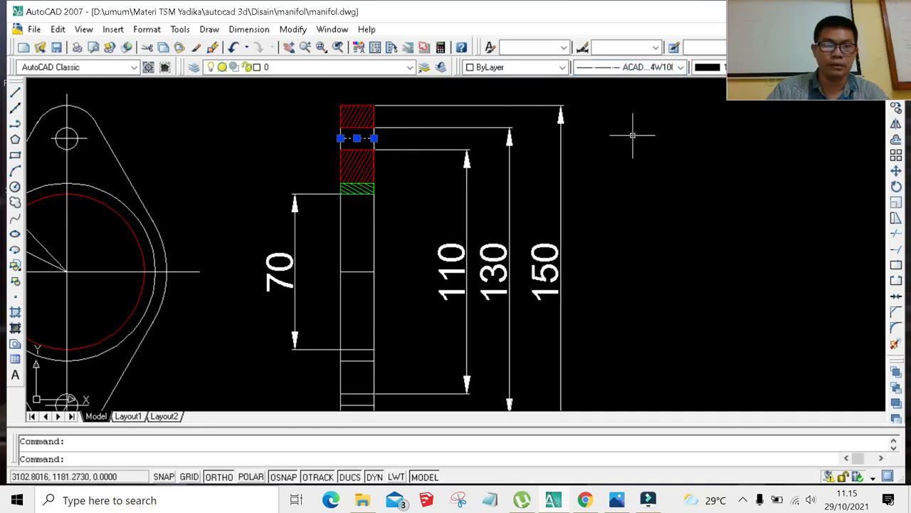
key(Escape)
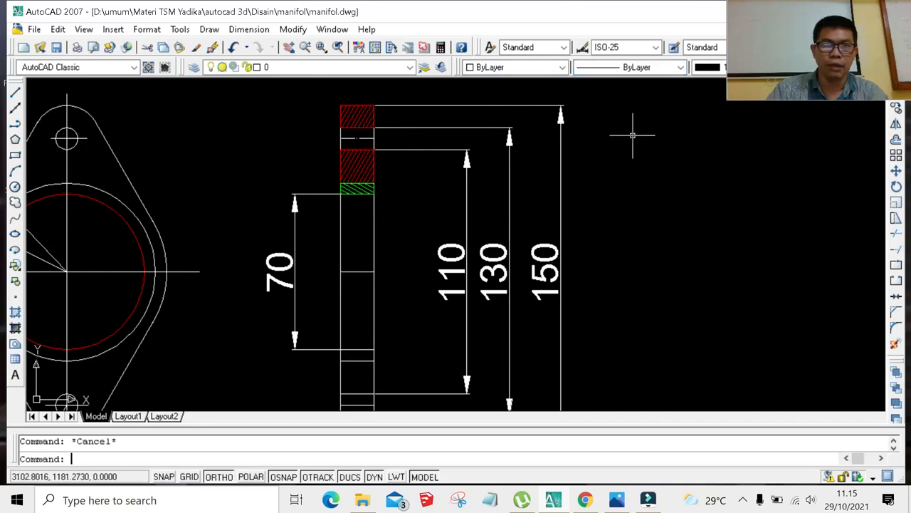
Mirror the side view's hatched upper sections and hole centre line about the flange's horizontal centre line, keeping the originals.
click(325, 95)
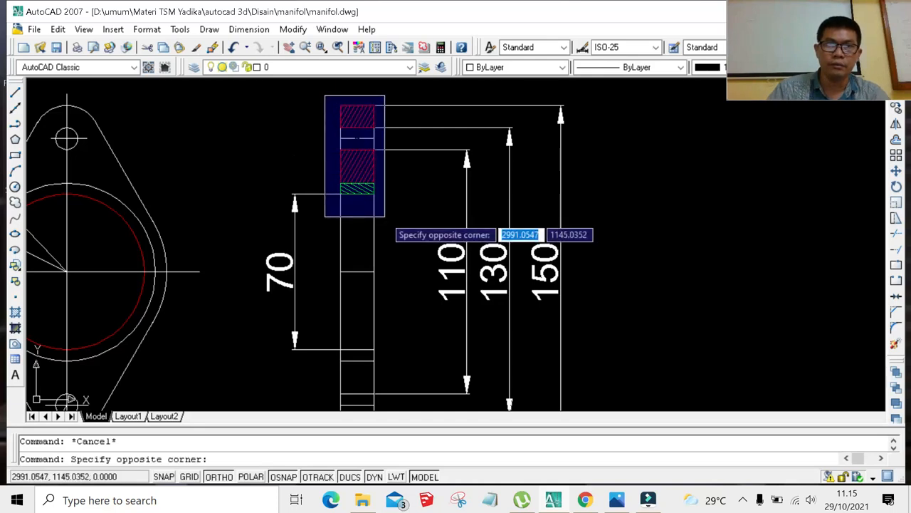
click(385, 216)
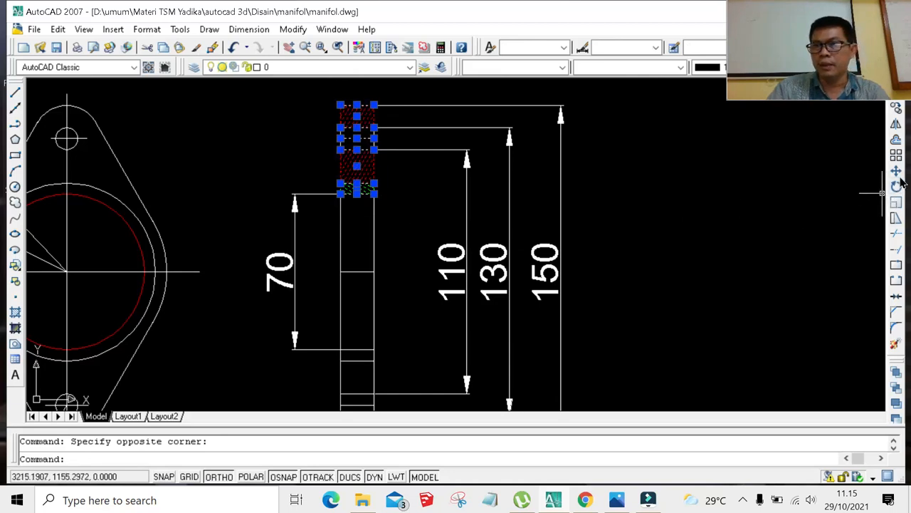
click(896, 127)
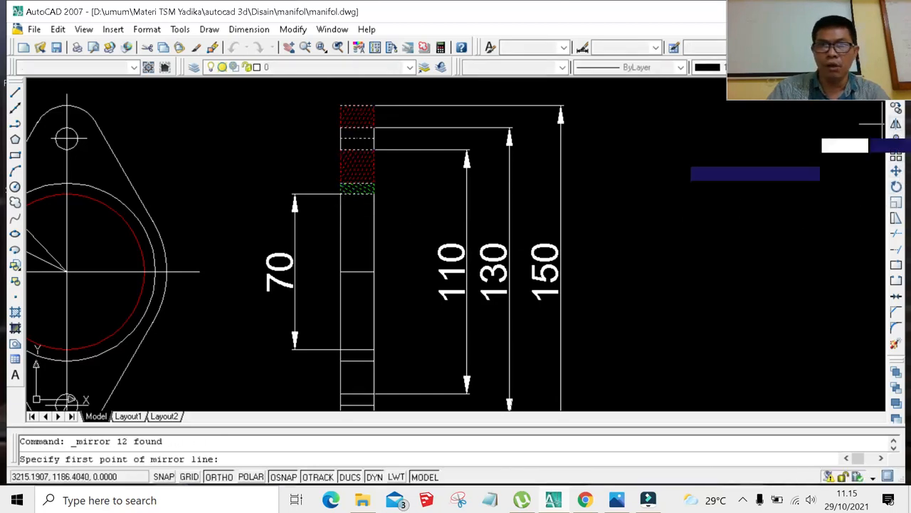
click(374, 272)
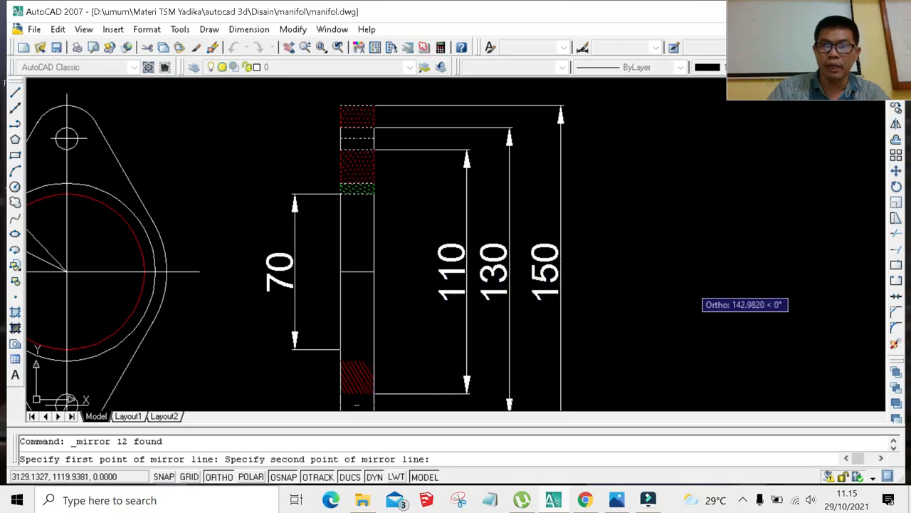
click(689, 287)
key(Return)
Compare the redrawn flange and elbow views with the framed reference drawing.
scroll(685, 291, down, 4)
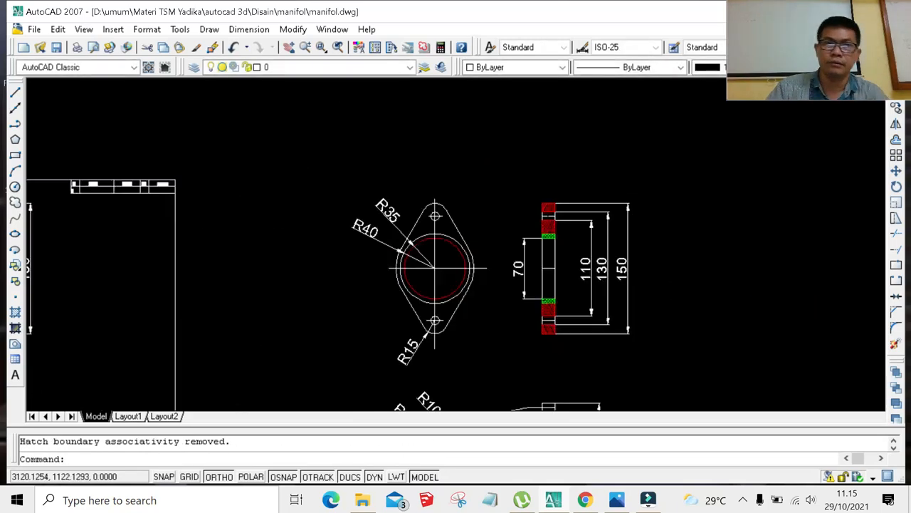
scroll(609, 306, up, 2)
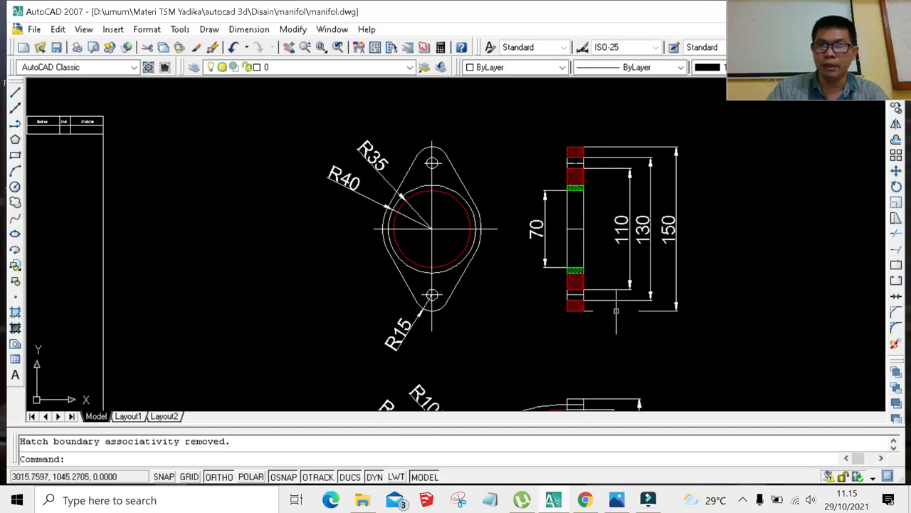
scroll(661, 183, down, 3)
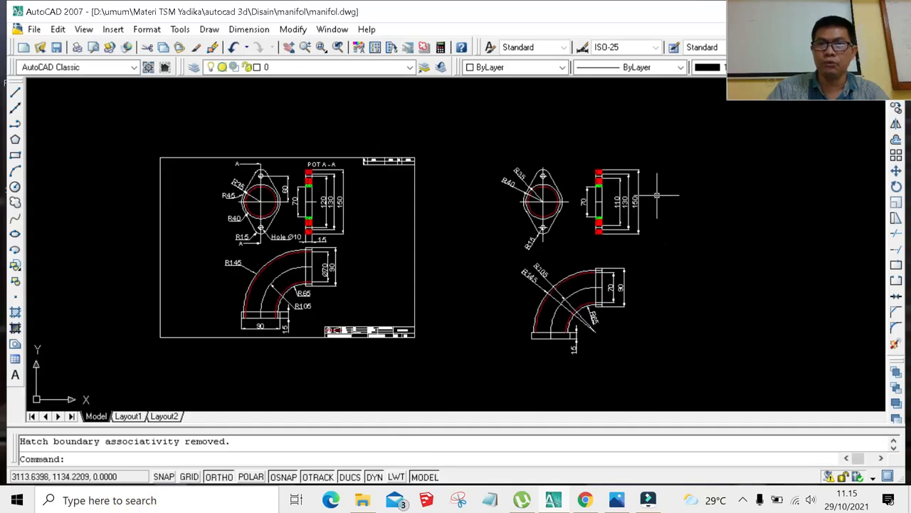
scroll(657, 195, up, 1)
scroll(627, 239, down, 1)
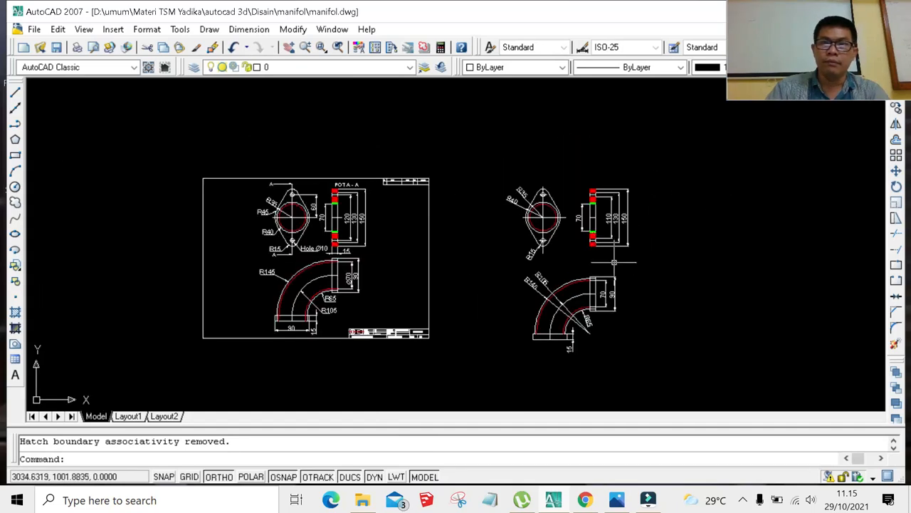
scroll(578, 353, up, 2)
scroll(557, 306, down, 2)
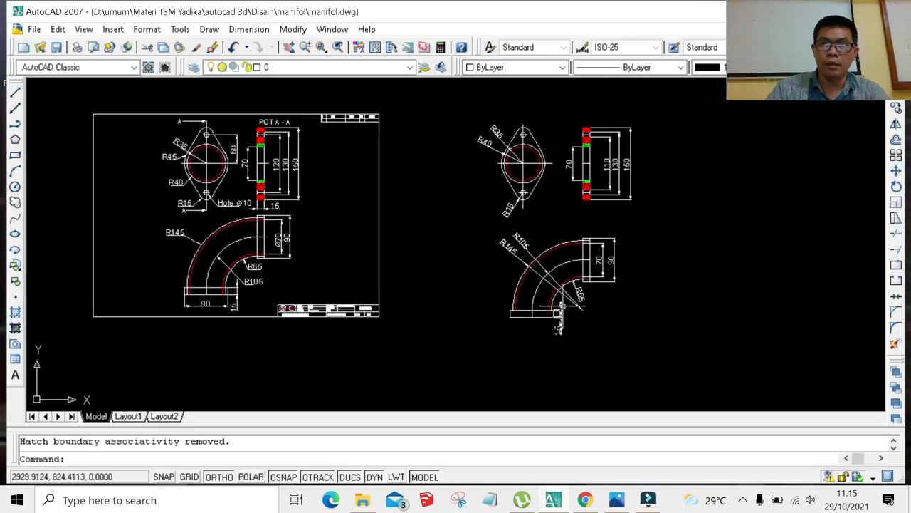
Examine the entries and layout of the title block on the framed reference sheet.
scroll(284, 315, up, 6)
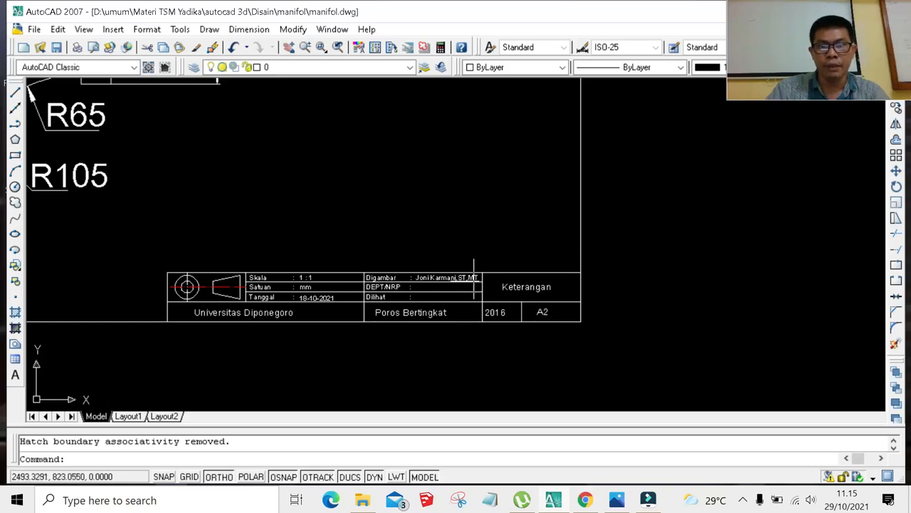
scroll(448, 292, up, 3)
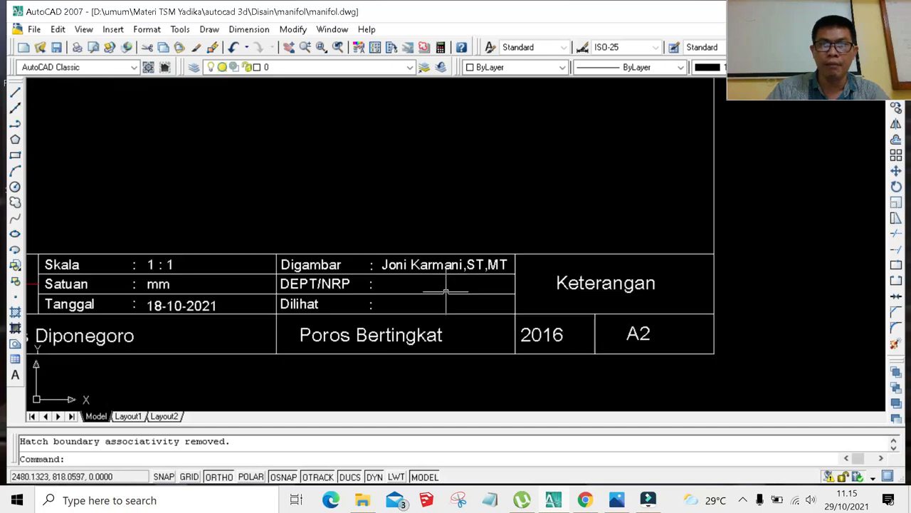
scroll(481, 245, down, 1)
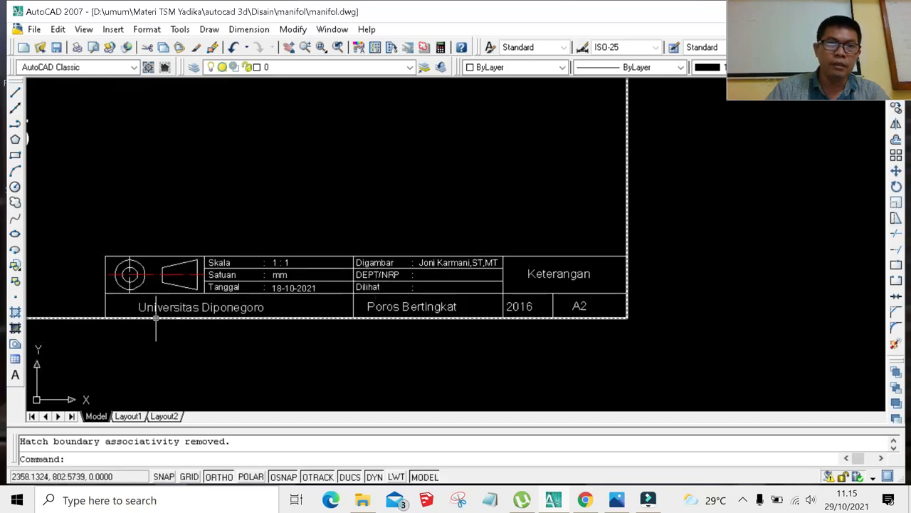
scroll(155, 318, up, 1)
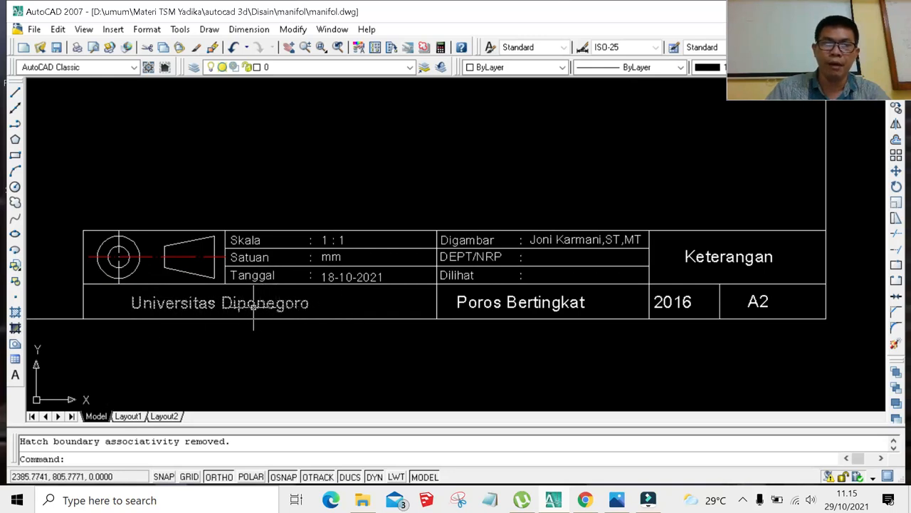
scroll(254, 306, down, 2)
scroll(245, 306, up, 3)
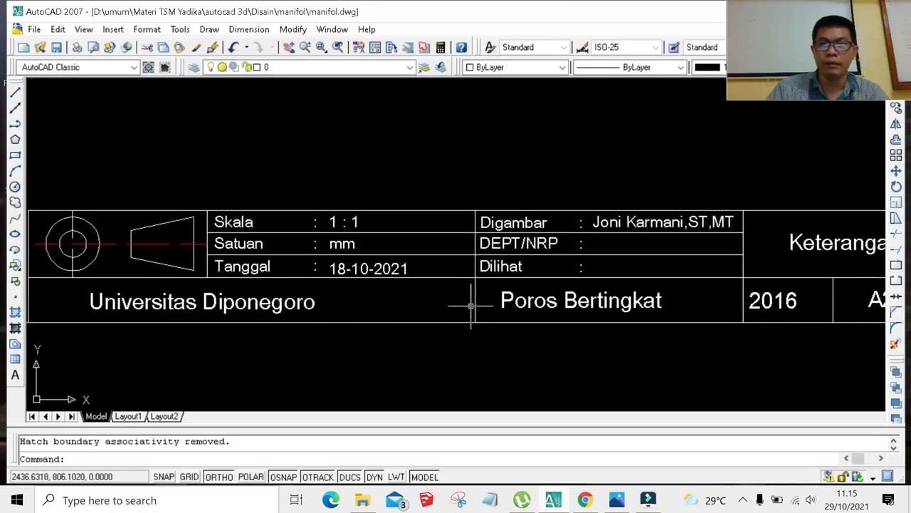
scroll(459, 302, down, 2)
scroll(410, 310, down, 3)
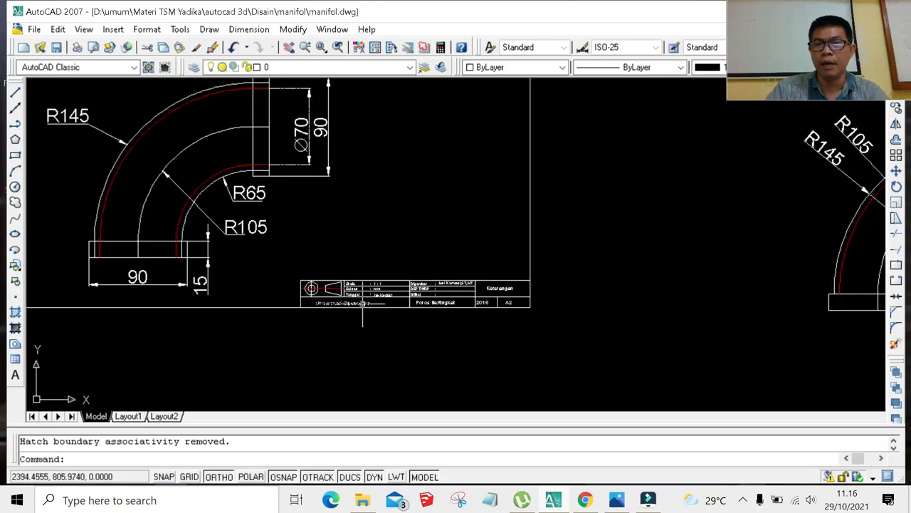
Try to edit the drawing title "Poros Bertingkat" in the reference sheet's title block, and undo that text edit.
scroll(425, 303, up, 2)
scroll(400, 308, up, 3)
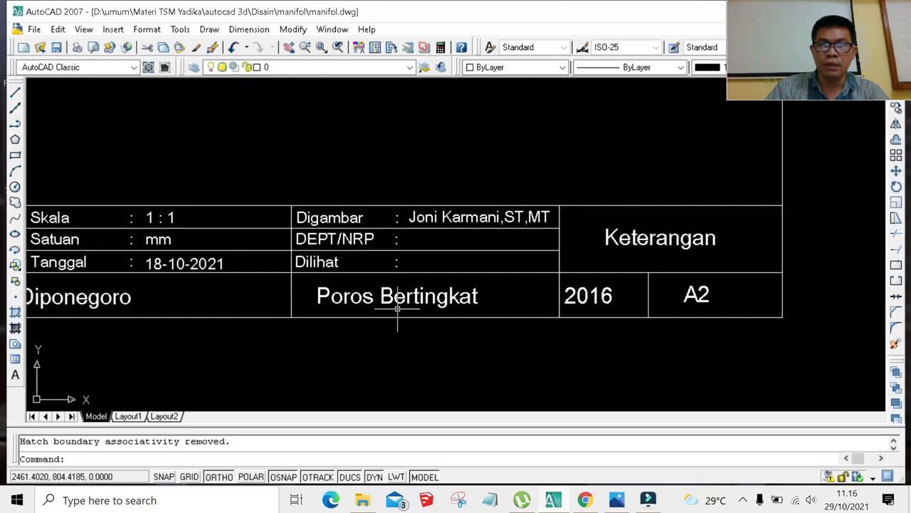
click(479, 299)
double_click(472, 299)
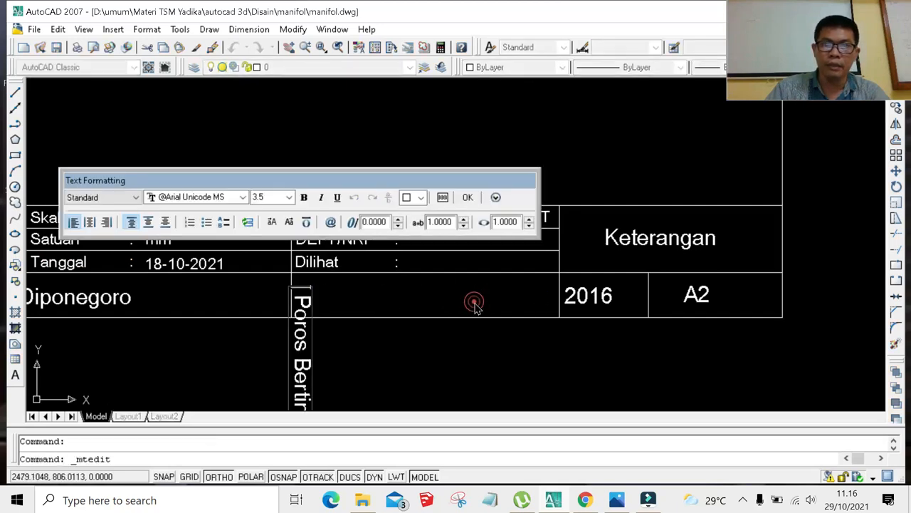
click(468, 198)
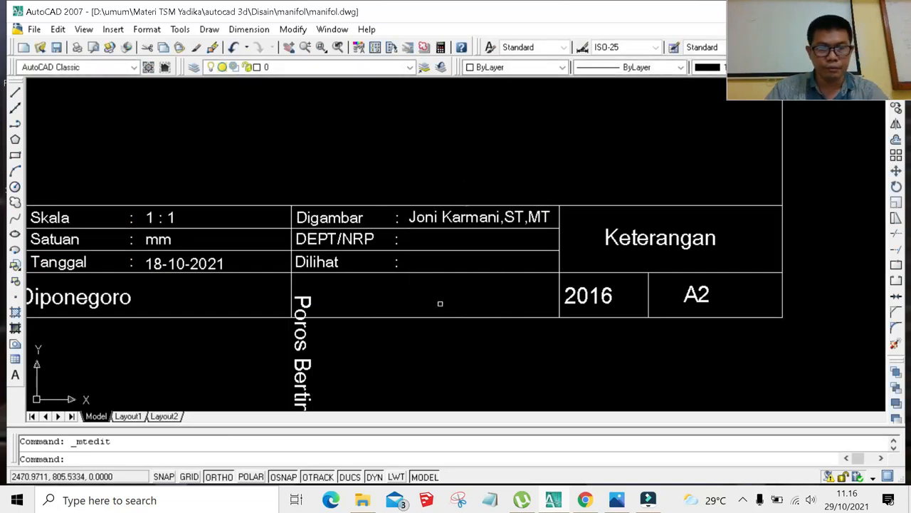
key(ctrl+z)
Review the finished flange and elbow views alongside the framed reference sheet and its title block.
scroll(437, 303, down, 6)
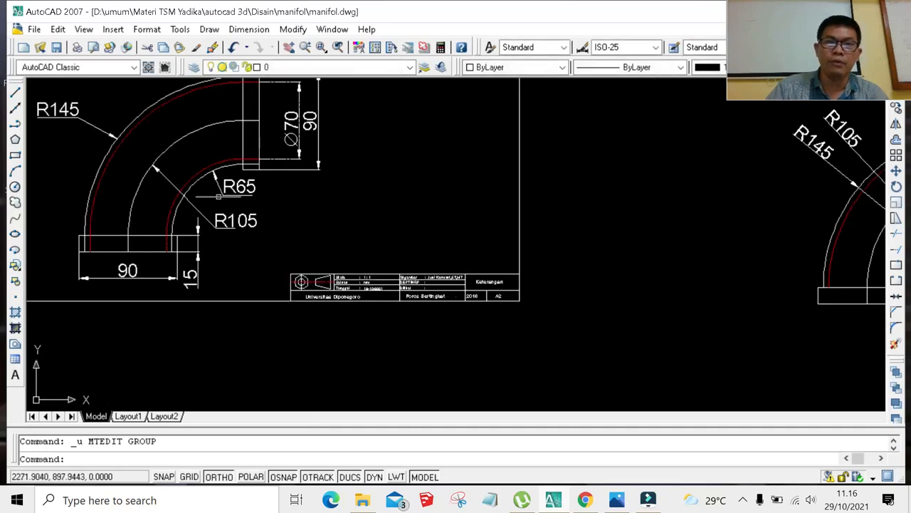
scroll(218, 195, down, 6)
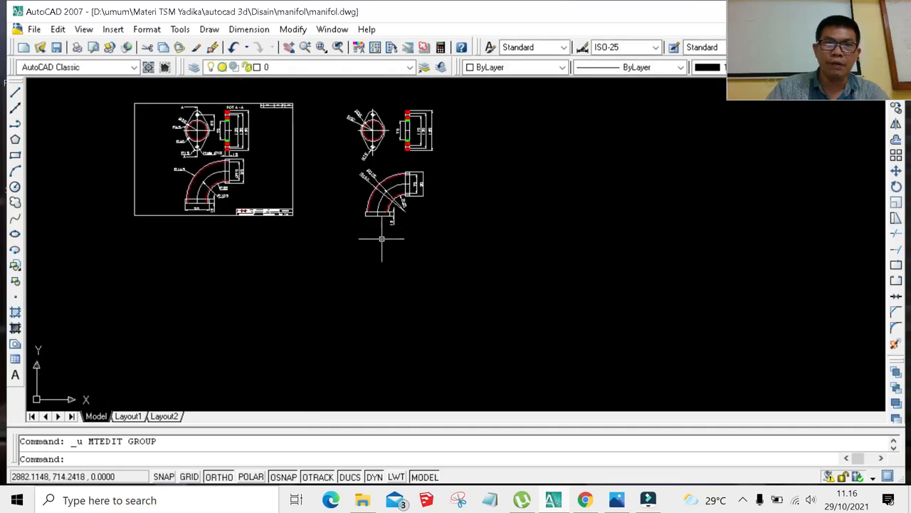
scroll(237, 206, up, 3)
scroll(366, 228, down, 2)
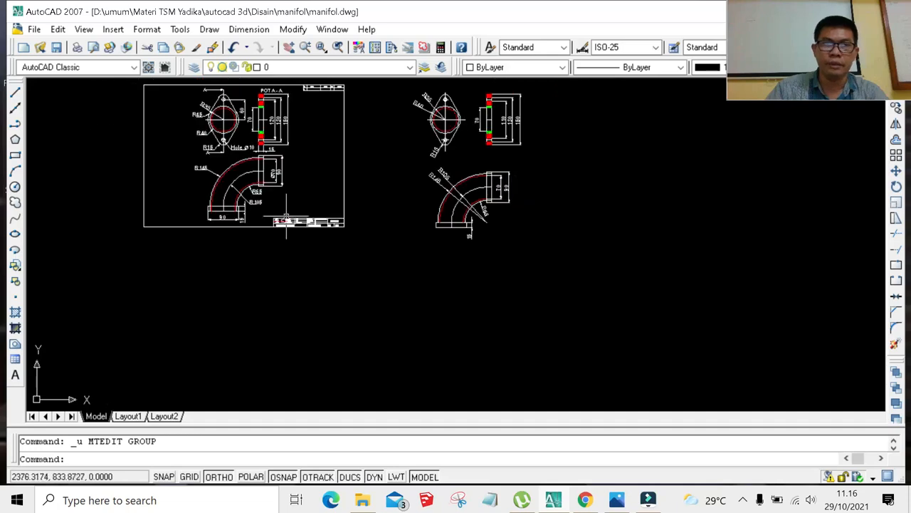
scroll(286, 221, up, 6)
scroll(400, 219, down, 8)
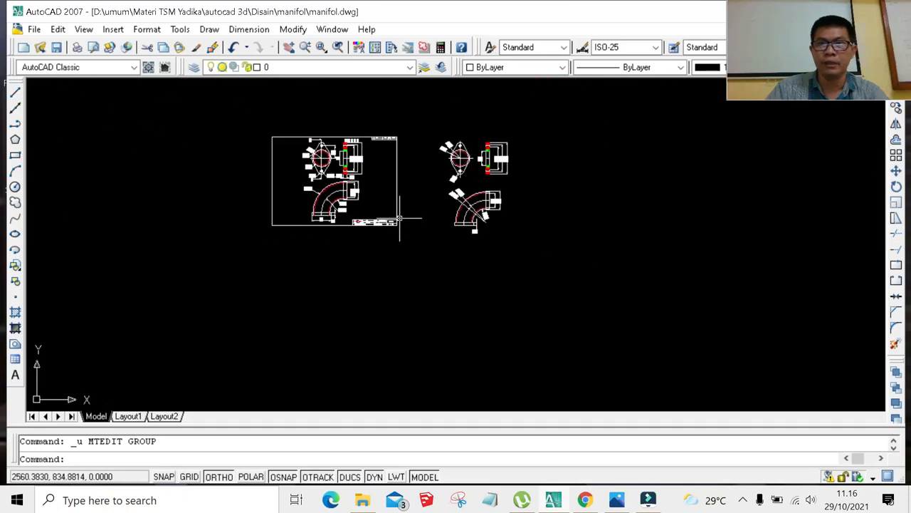
scroll(527, 197, up, 3)
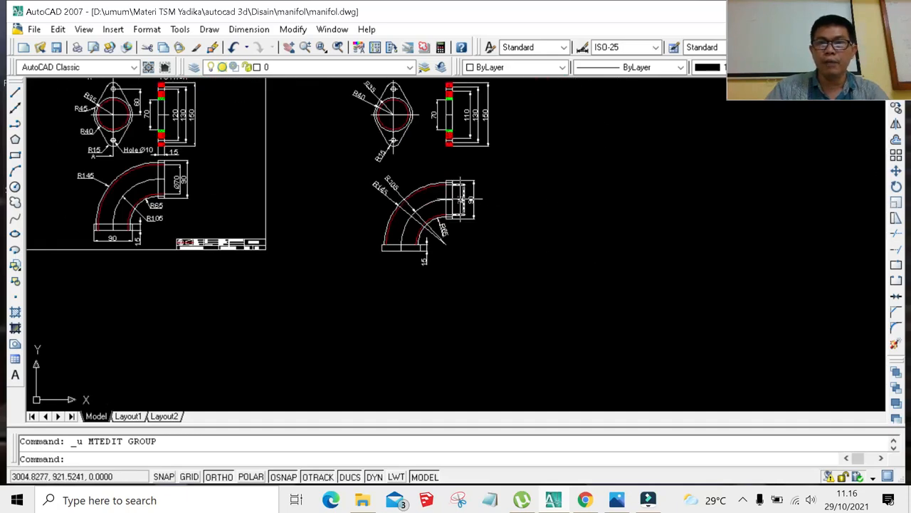
scroll(466, 199, up, 3)
scroll(467, 199, down, 4)
scroll(401, 112, up, 2)
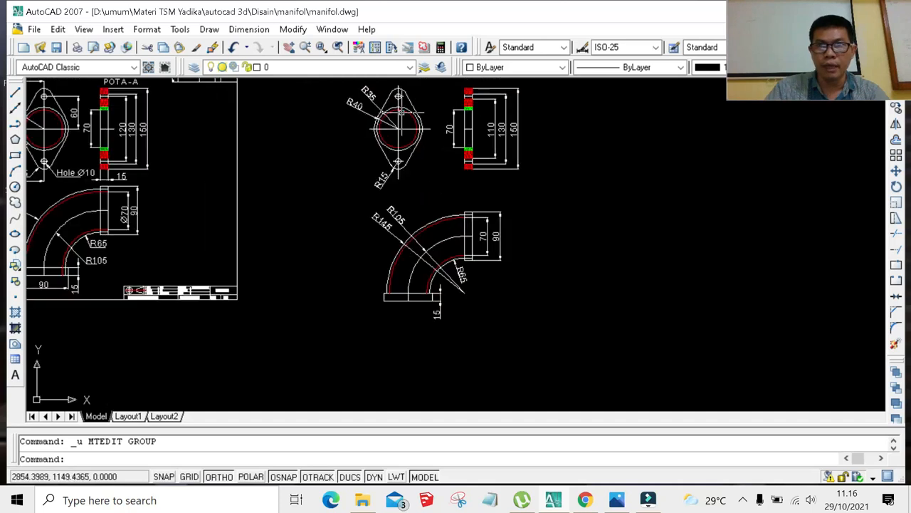
click(744, 501)
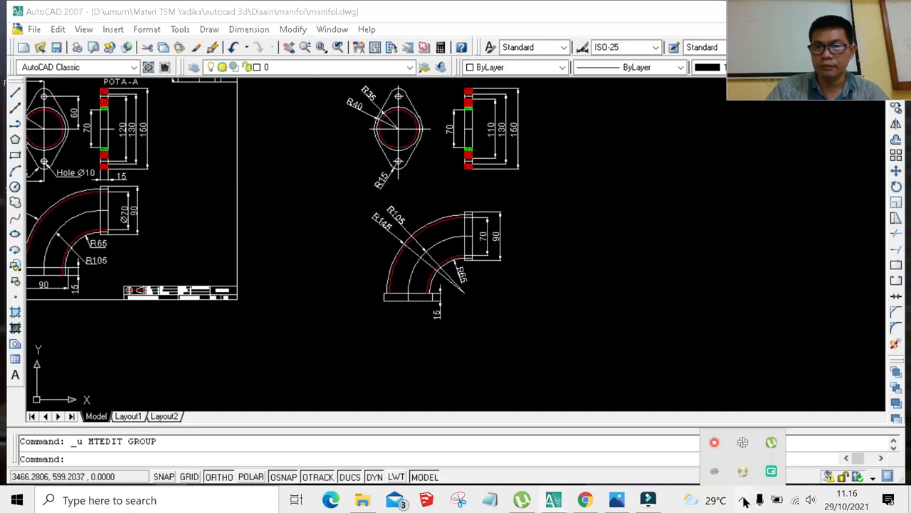
right_click(713, 445)
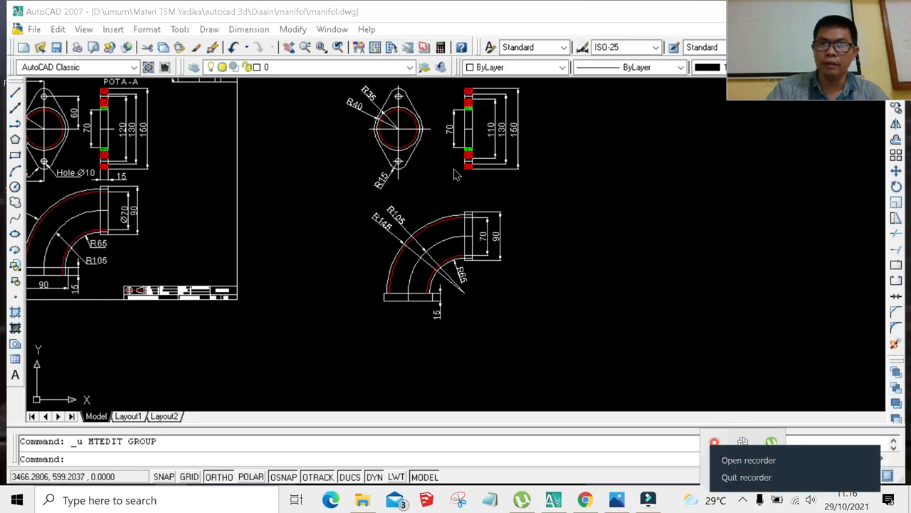